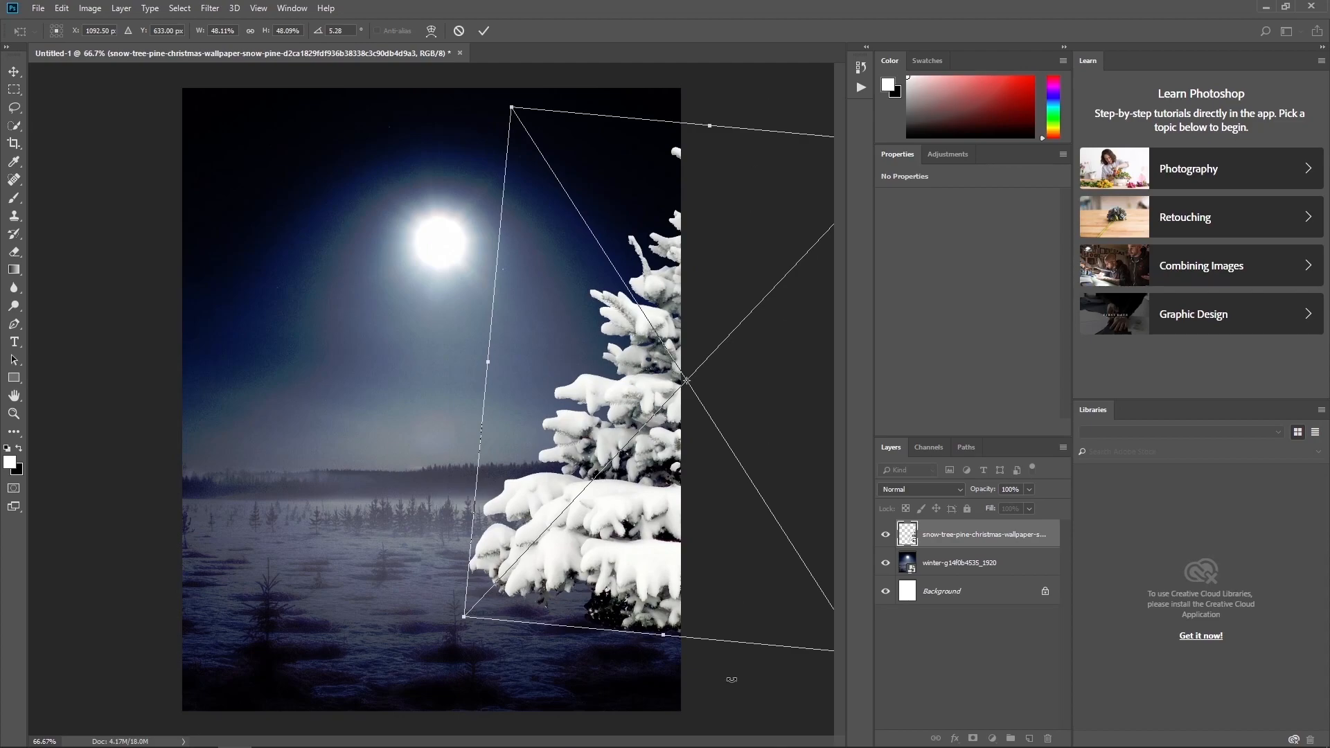
Commit the placed chimney image, select its subject, and extend the selection across the whole roof with Quick Selection.
{"action": "key", "text": "z"}
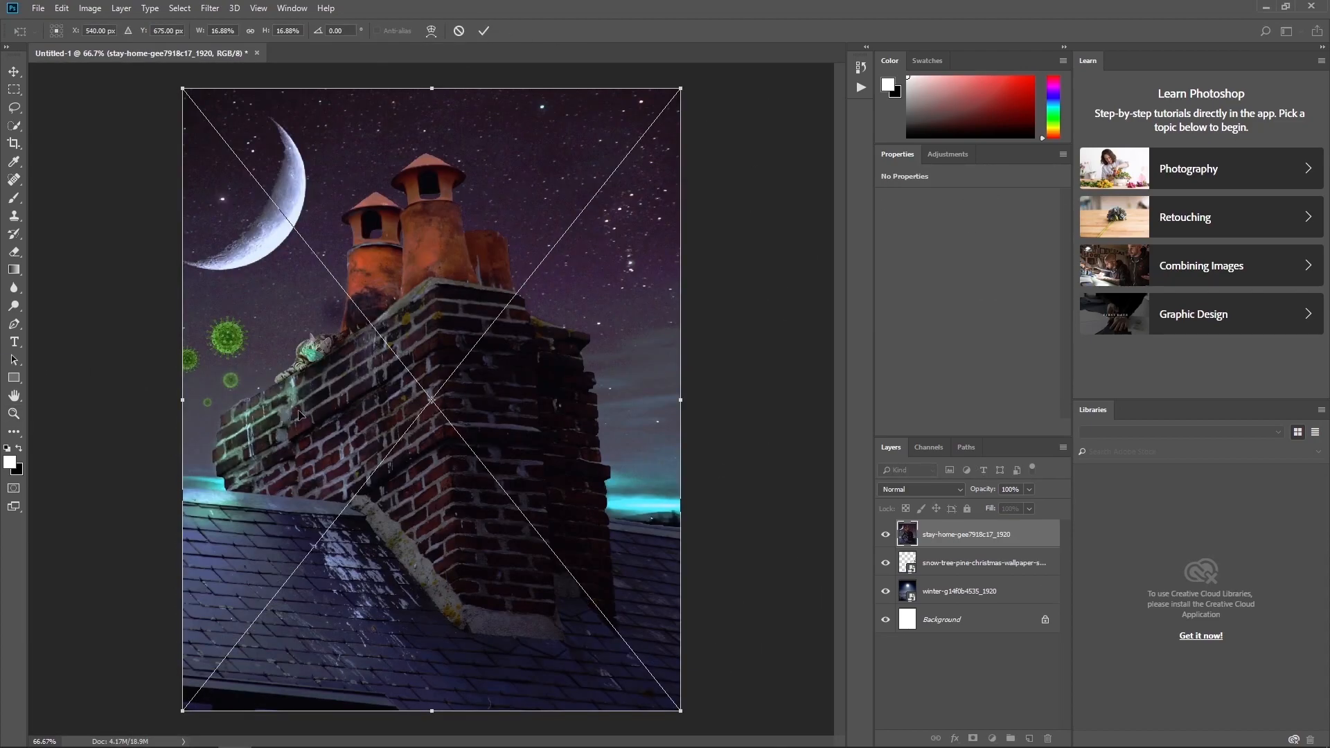
{"action": "left_click", "coordinate": [478, 31]}
{"action": "left_click", "coordinate": [180, 8]}
{"action": "left_click", "coordinate": [205, 172]}
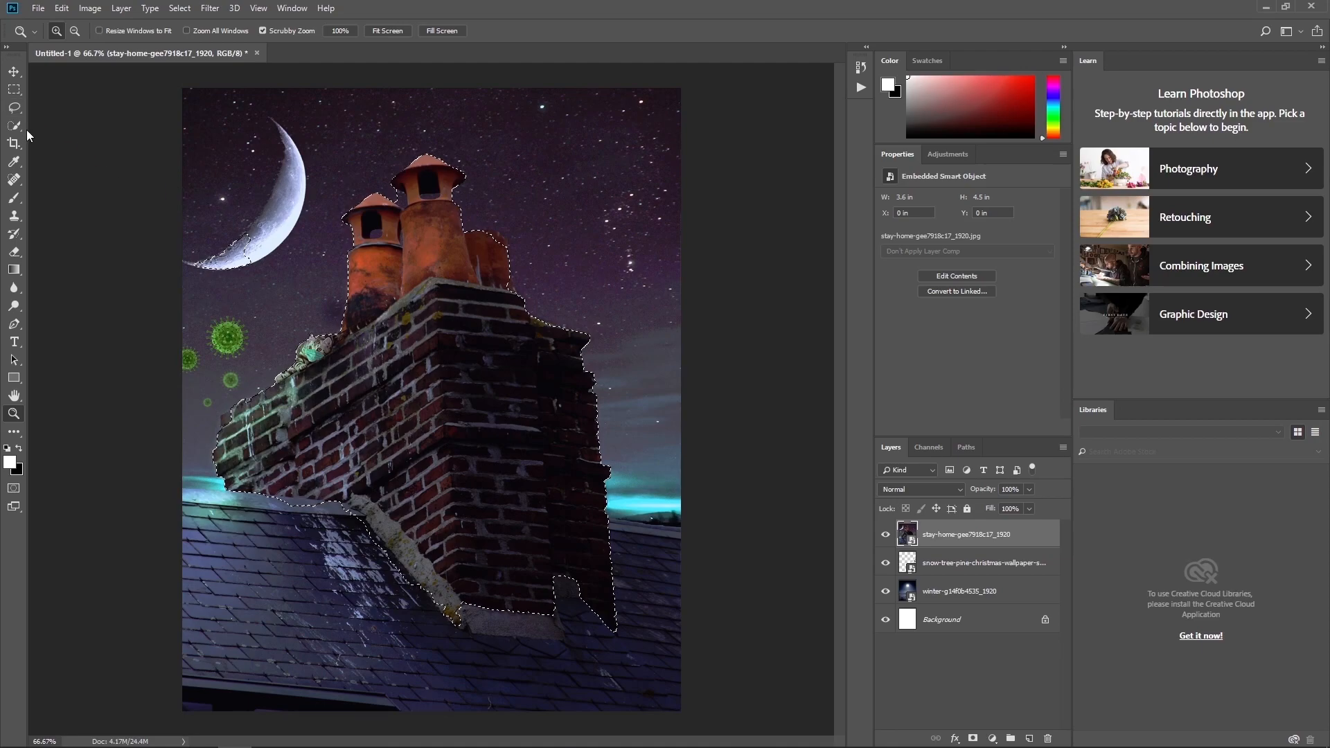
{"action": "key", "text": "w"}
{"action": "mouse_move", "coordinate": [175, 549]}
{"action": "left_mouse_down"}
{"action": "mouse_move", "coordinate": [282, 505]}
{"action": "mouse_move", "coordinate": [265, 499]}
{"action": "mouse_move", "coordinate": [194, 506]}
{"action": "mouse_move", "coordinate": [513, 660]}
{"action": "mouse_move", "coordinate": [599, 639]}
{"action": "mouse_move", "coordinate": [657, 576]}
{"action": "left_mouse_up"}
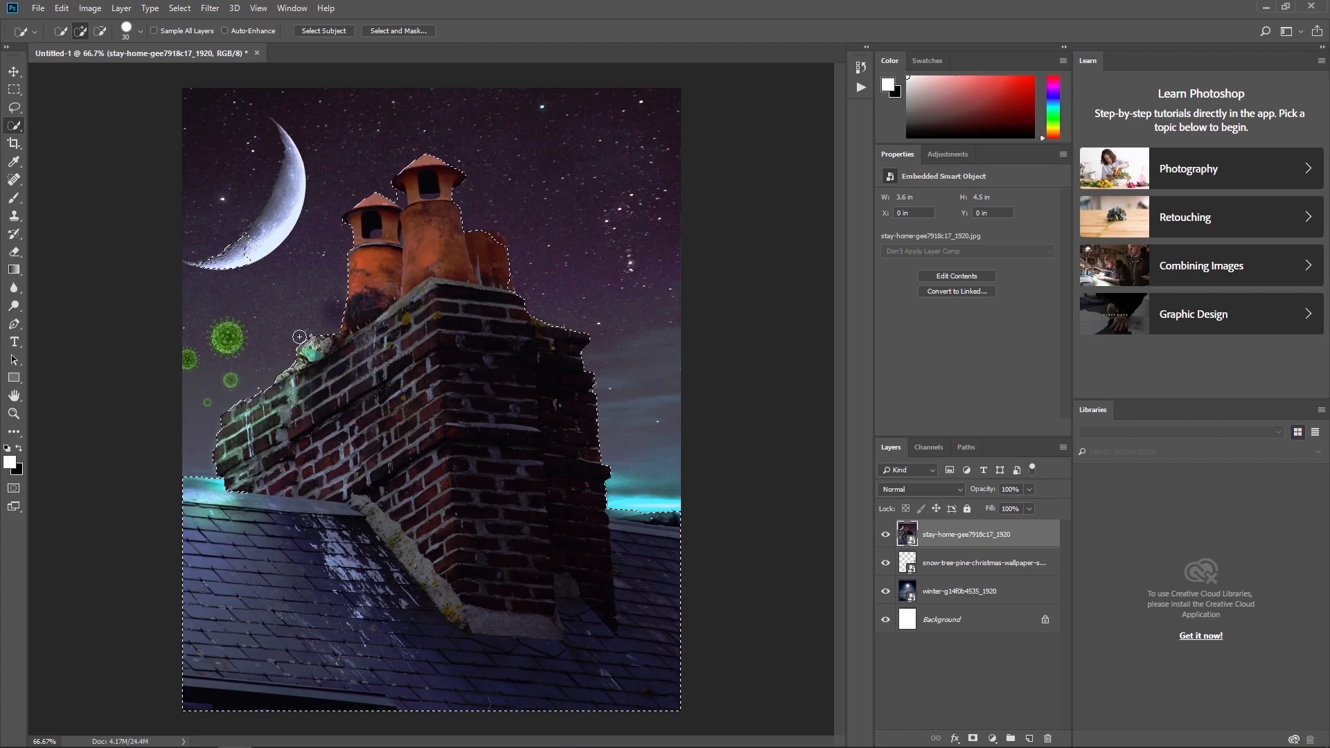
Subtract the rubble on the chimney's sloping edge from the selection and turn the selection into a layer mask.
{"action": "left_click", "coordinate": [100, 31]}
{"action": "mouse_move", "coordinate": [324, 338]}
{"action": "left_mouse_down"}
{"action": "mouse_move", "coordinate": [278, 370]}
{"action": "mouse_move", "coordinate": [339, 321]}
{"action": "left_mouse_up"}
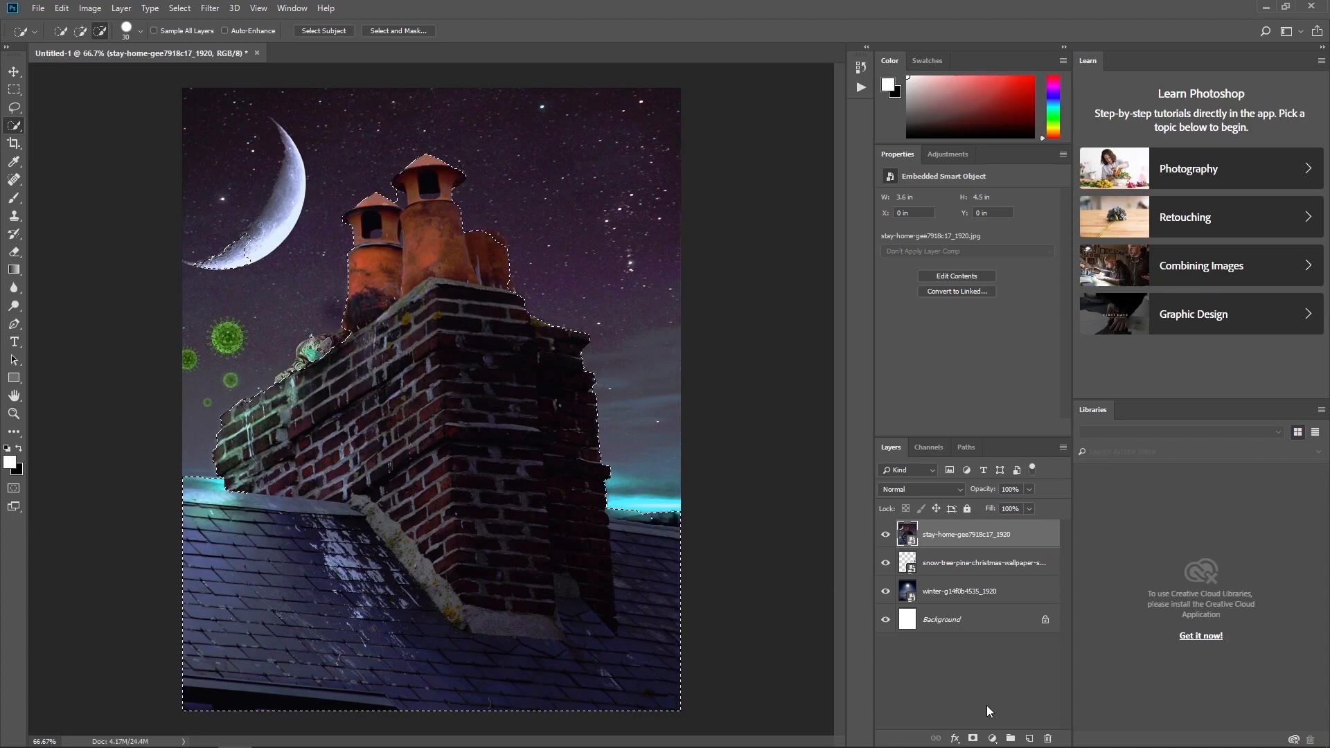
{"action": "left_click", "coordinate": [974, 739]}
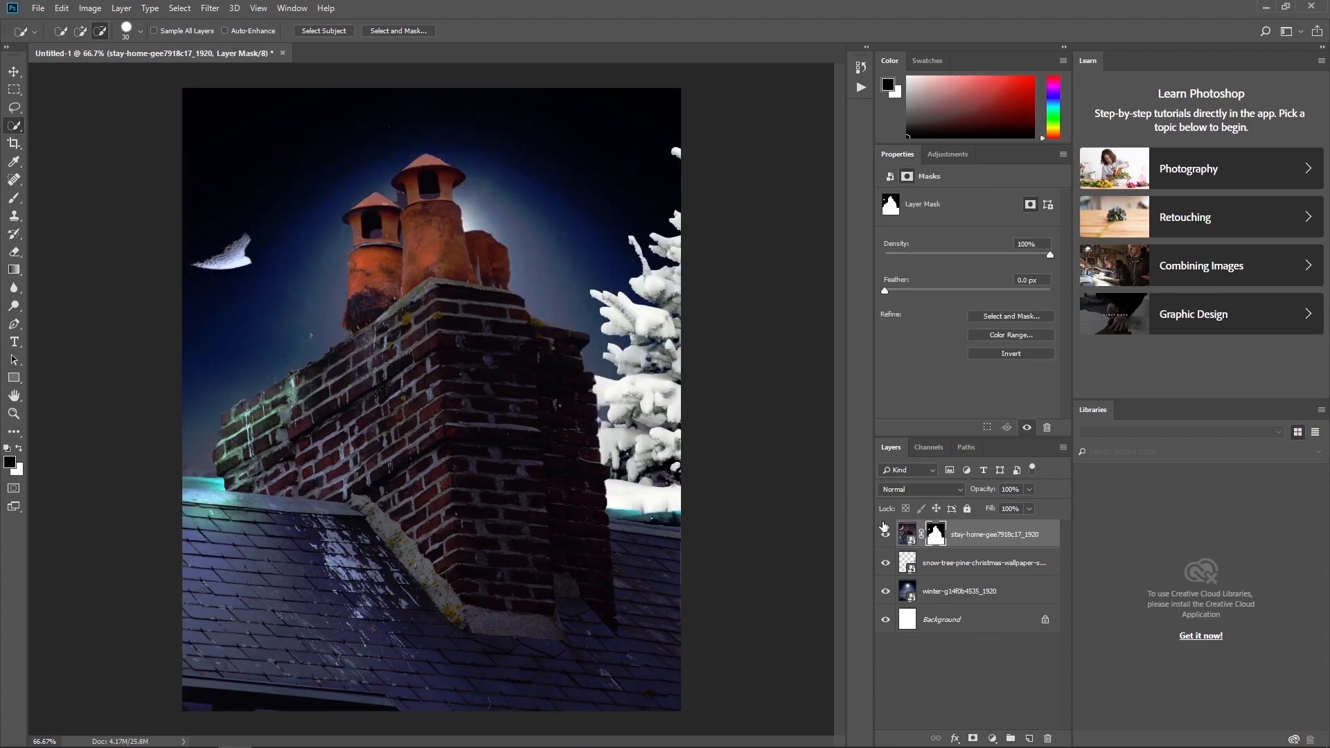
Paint black on the chimney layer mask with a 250 px brush to hide the leftover moon fragment.
{"action": "right_click", "coordinate": [939, 533]}
{"action": "left_click", "coordinate": [966, 543]}
{"action": "left_click", "coordinate": [938, 539]}
{"action": "left_click", "coordinate": [15, 198]}
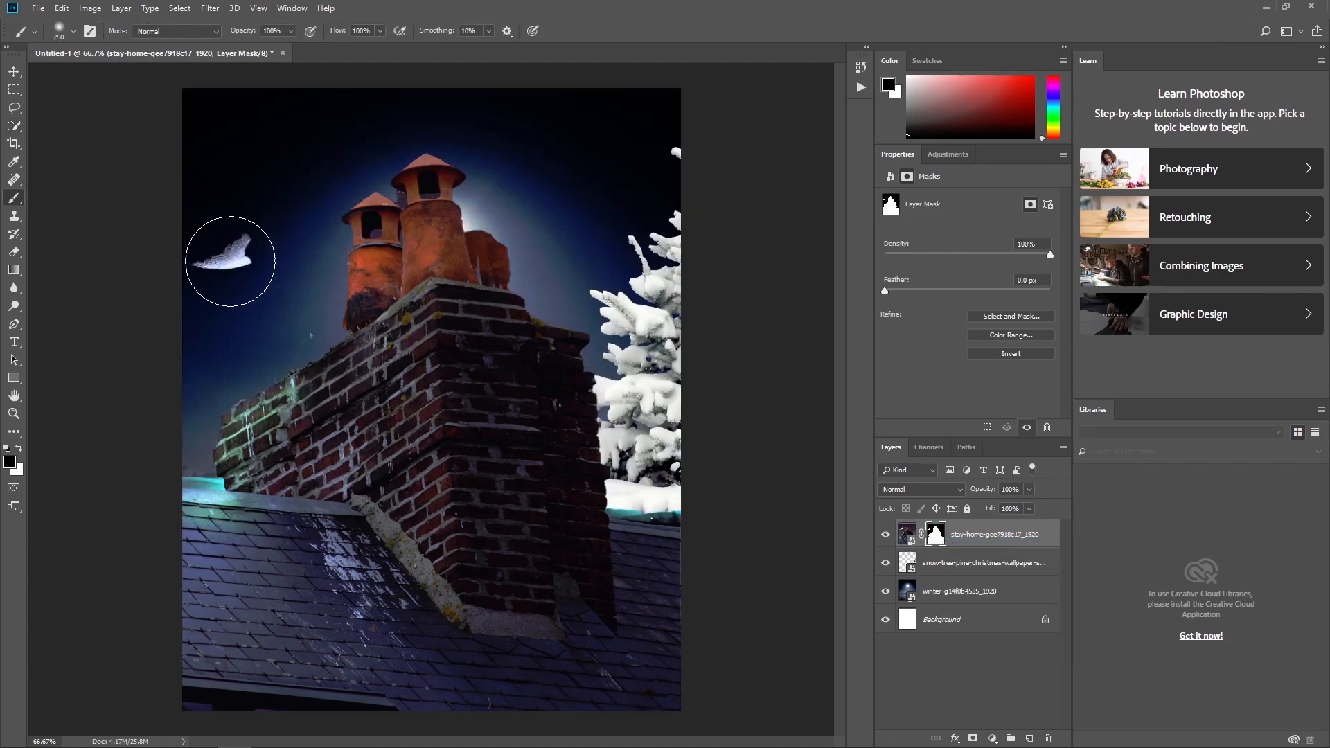
{"action": "mouse_move", "coordinate": [229, 261]}
{"action": "left_mouse_down"}
{"action": "mouse_move", "coordinate": [184, 260]}
{"action": "mouse_move", "coordinate": [186, 232]}
{"action": "left_mouse_up"}
Reduce the brush to 20 px and mask out the unwanted fringe along the roof edge beside the snowy tree.
{"action": "key", "text": "bracketleft"}
{"action": "key", "text": "bracketleft"}
{"action": "key", "text": "bracketleft"}
{"action": "key", "text": "bracketleft"}
{"action": "key", "text": "bracketleft"}
{"action": "key", "text": "bracketleft"}
{"action": "key", "text": "bracketleft"}
{"action": "key", "text": "bracketleft"}
{"action": "key", "text": "bracketleft"}
{"action": "key", "text": "bracketleft"}
{"action": "key", "text": "bracketleft"}
{"action": "key", "text": "bracketleft"}
{"action": "key", "text": "bracketleft"}
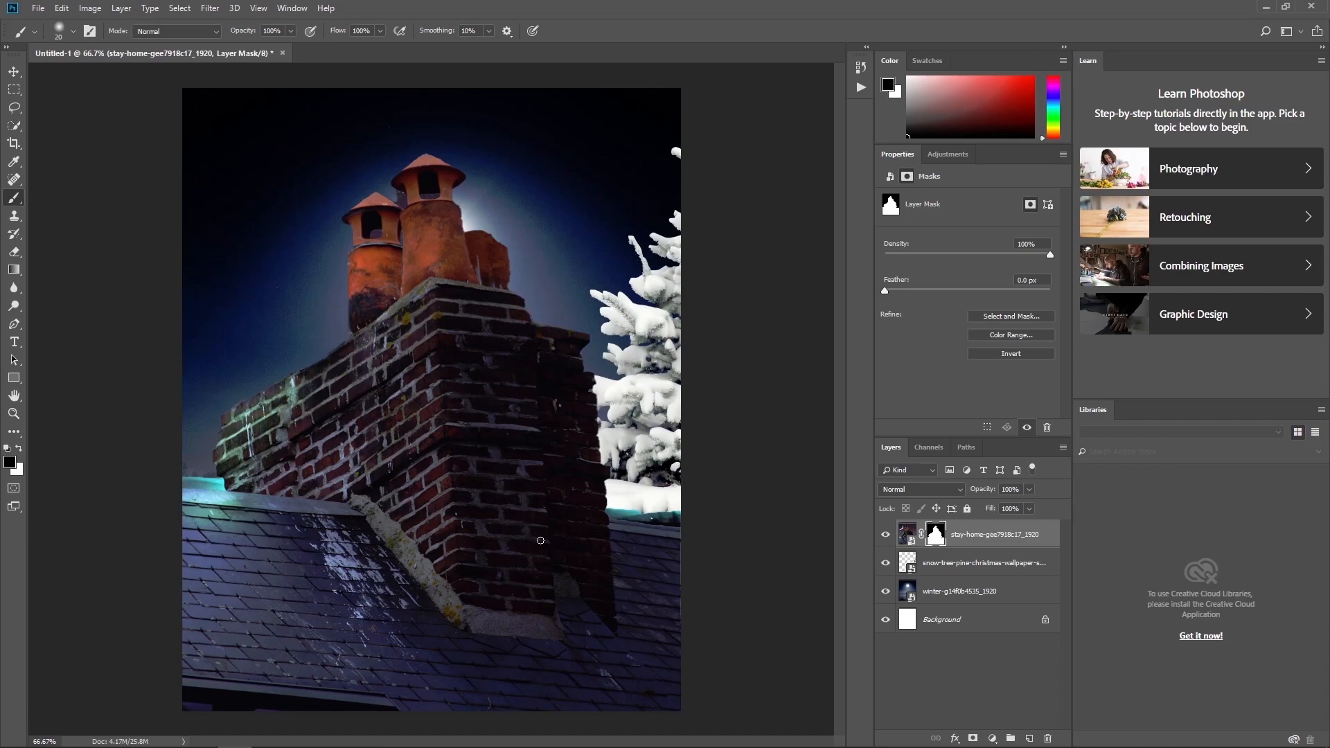
{"action": "mouse_move", "coordinate": [615, 514]}
{"action": "left_mouse_down"}
{"action": "mouse_move", "coordinate": [701, 513]}
{"action": "mouse_move", "coordinate": [611, 512]}
{"action": "mouse_move", "coordinate": [652, 511]}
{"action": "left_mouse_up"}
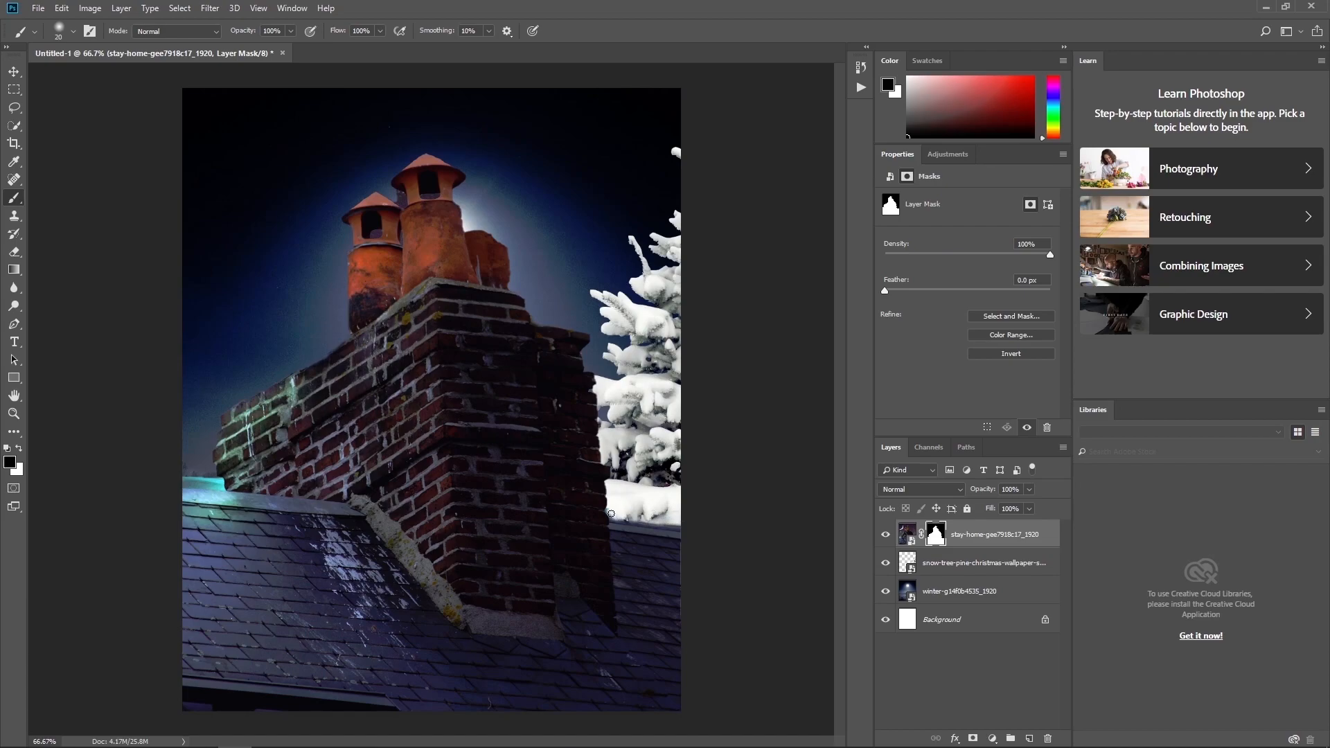
Even out the roof edge below the tree on the mask, alternating white and black brush strokes.
{"action": "key", "text": "x"}
{"action": "left_click_drag", "start_coordinate": [611, 522], "coordinate": [697, 530]}
{"action": "key", "text": "x"}
{"action": "mouse_move", "coordinate": [647, 519]}
{"action": "left_mouse_down"}
{"action": "mouse_move", "coordinate": [681, 521]}
{"action": "mouse_move", "coordinate": [646, 520]}
{"action": "left_mouse_up"}
{"action": "key", "text": "x"}
Move the masked chimney layer down to 0.28 in from the top of the canvas.
{"action": "key", "text": "ctrl+t"}
{"action": "mouse_move", "coordinate": [648, 231]}
{"action": "left_mouse_down"}
{"action": "mouse_move", "coordinate": [612, 295]}
{"action": "mouse_move", "coordinate": [614, 282]}
{"action": "left_mouse_up"}
{"action": "key", "text": "b"}
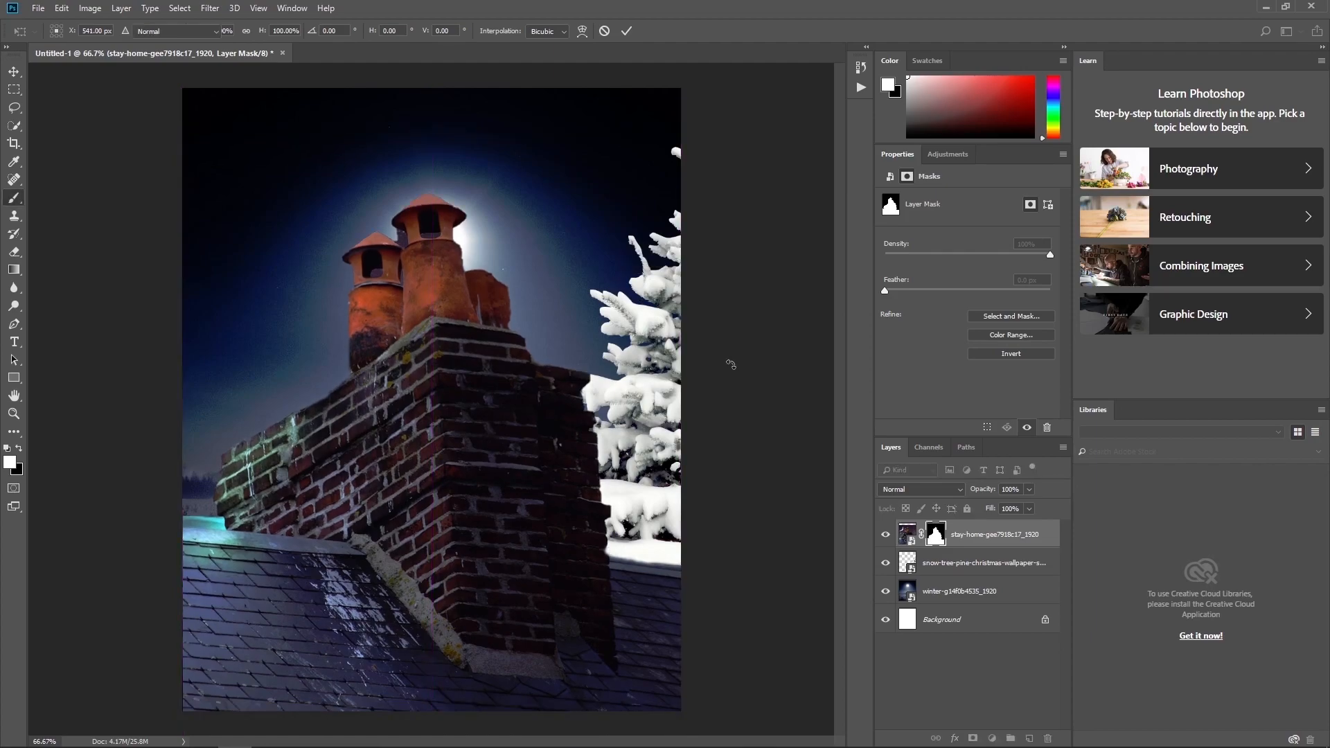
Harden the 20 px brush, repaint the roof edge beside the tree in white, and mask out the glow at the roof's far edge in black.
{"action": "left_click", "coordinate": [69, 35]}
{"action": "left_click_drag", "start_coordinate": [120, 108], "coordinate": [136, 111]}
{"action": "key", "text": "Return"}
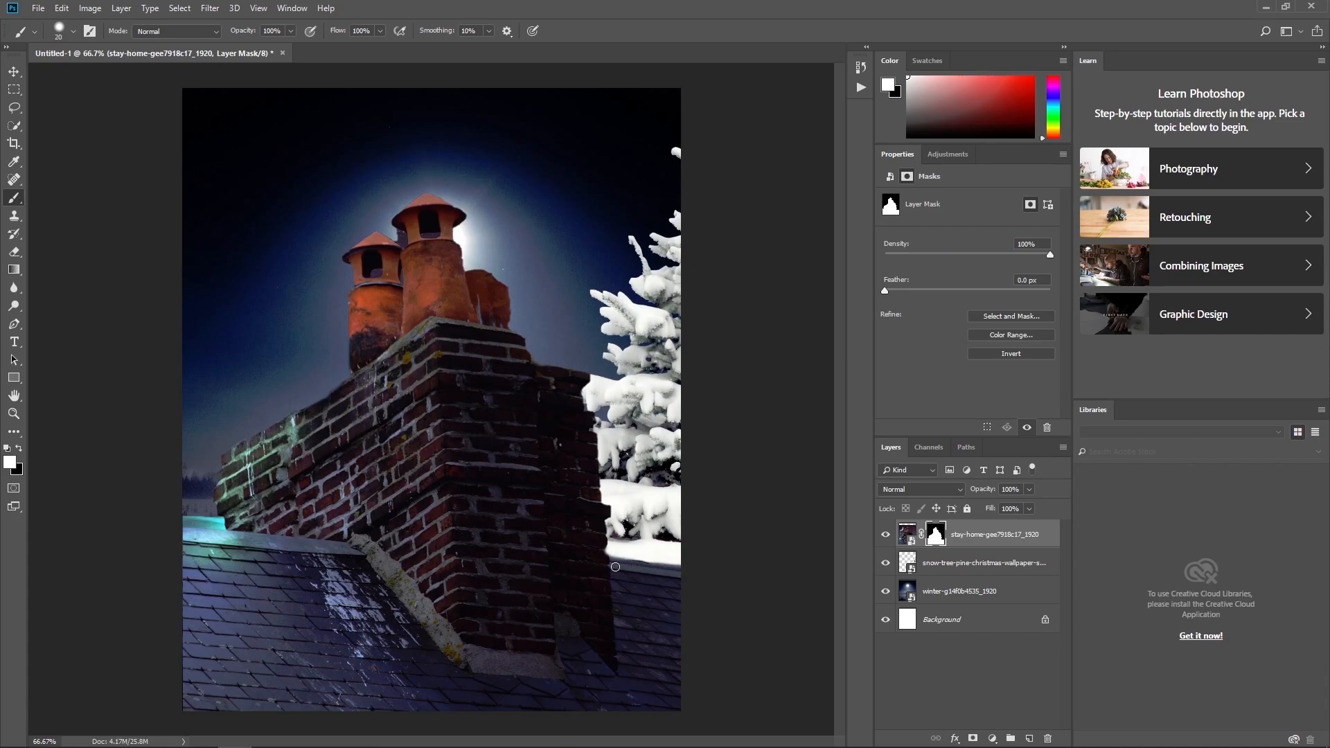
{"action": "left_click_drag", "start_coordinate": [616, 562], "coordinate": [698, 571]}
{"action": "key", "text": "x"}
{"action": "mouse_move", "coordinate": [207, 525]}
{"action": "left_mouse_down"}
{"action": "mouse_move", "coordinate": [176, 519]}
{"action": "mouse_move", "coordinate": [222, 521]}
{"action": "left_mouse_up"}
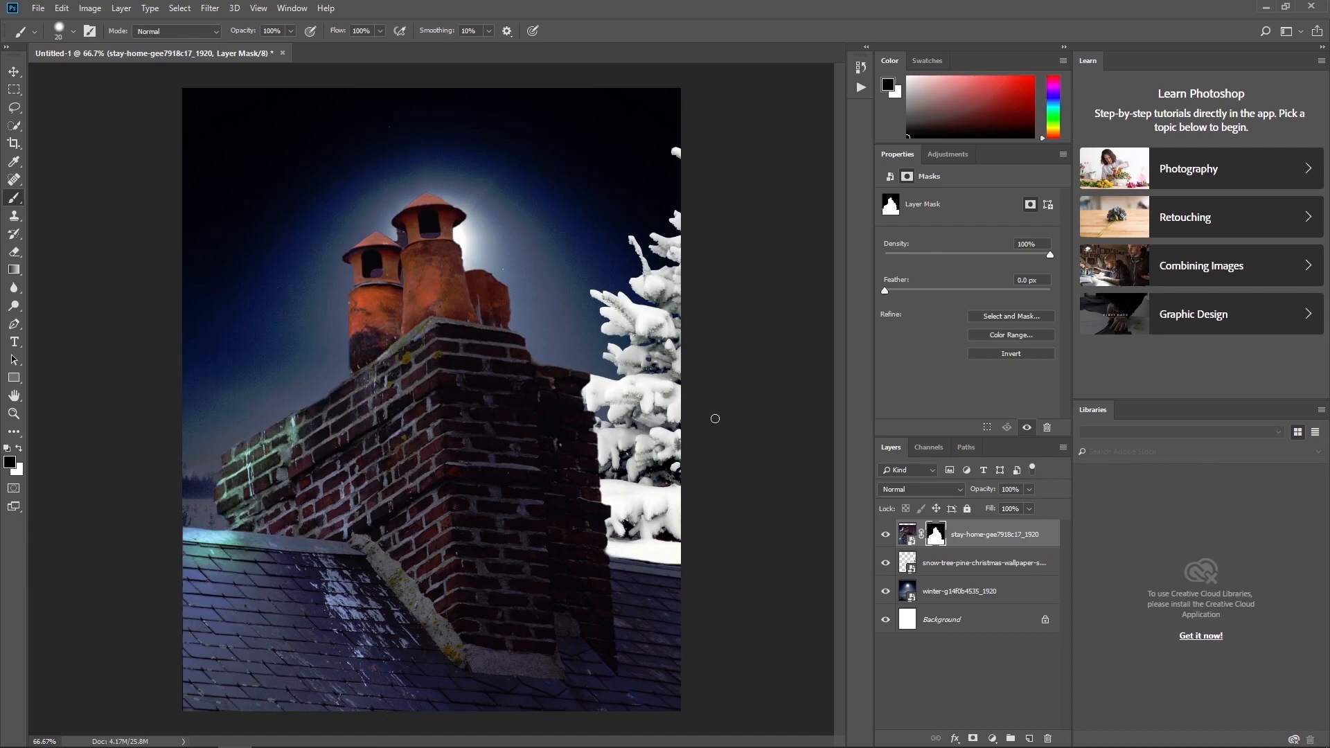
Commit the placed Santa image above the chimney layer and select its subject.
{"action": "left_click", "coordinate": [907, 534]}
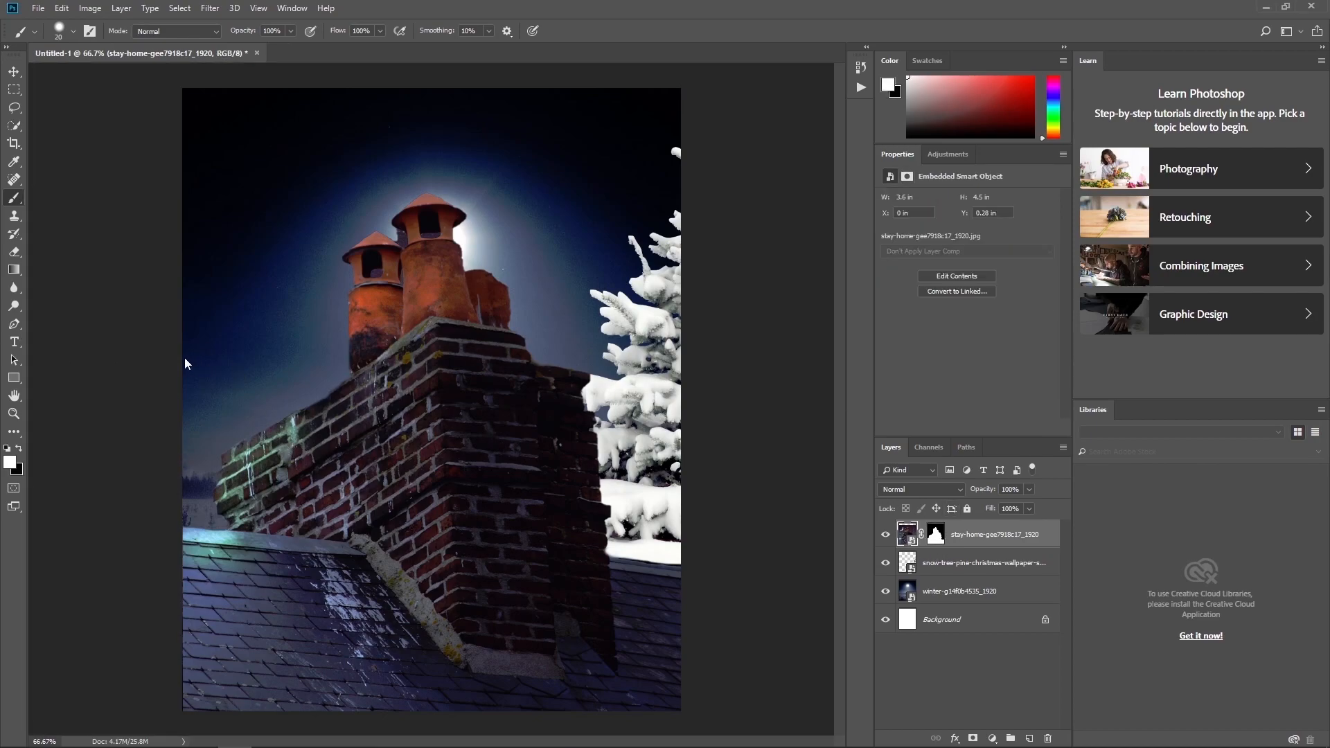
{"action": "key", "text": "Return"}
{"action": "left_click", "coordinate": [180, 8]}
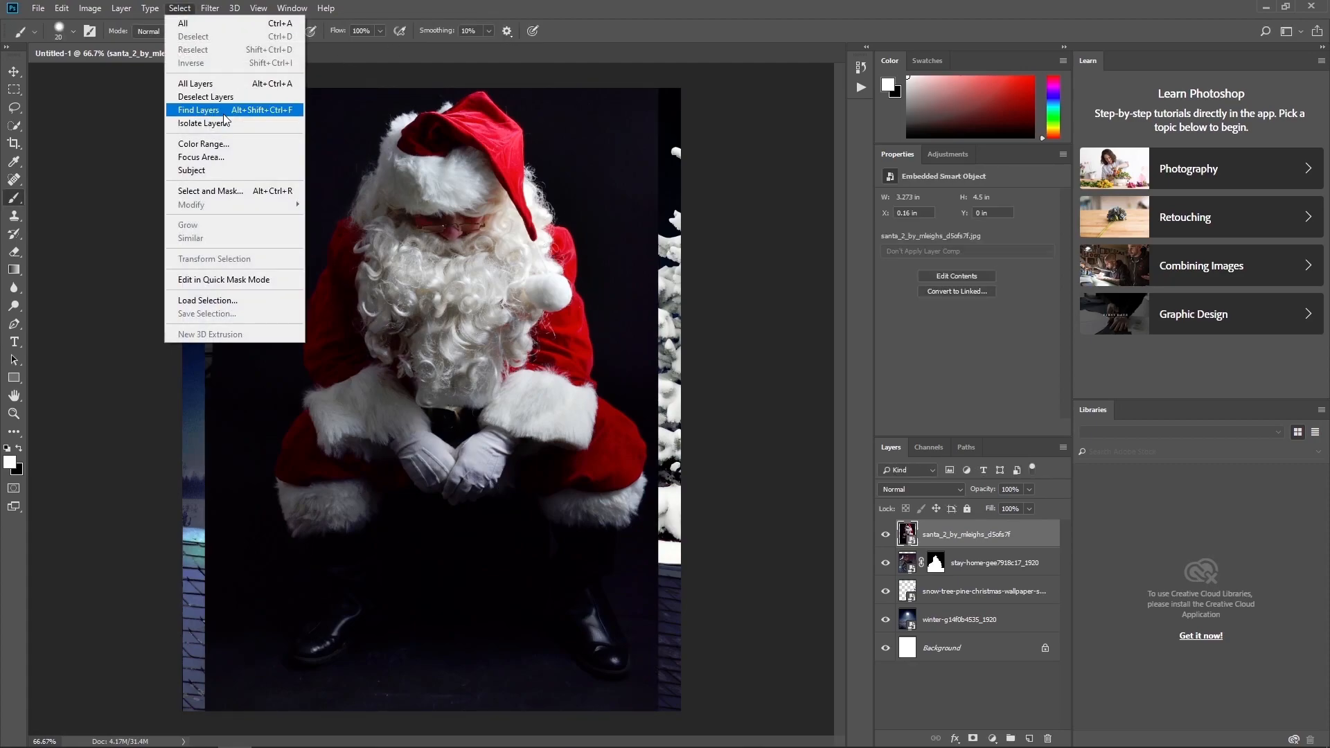
{"action": "left_click", "coordinate": [208, 170]}
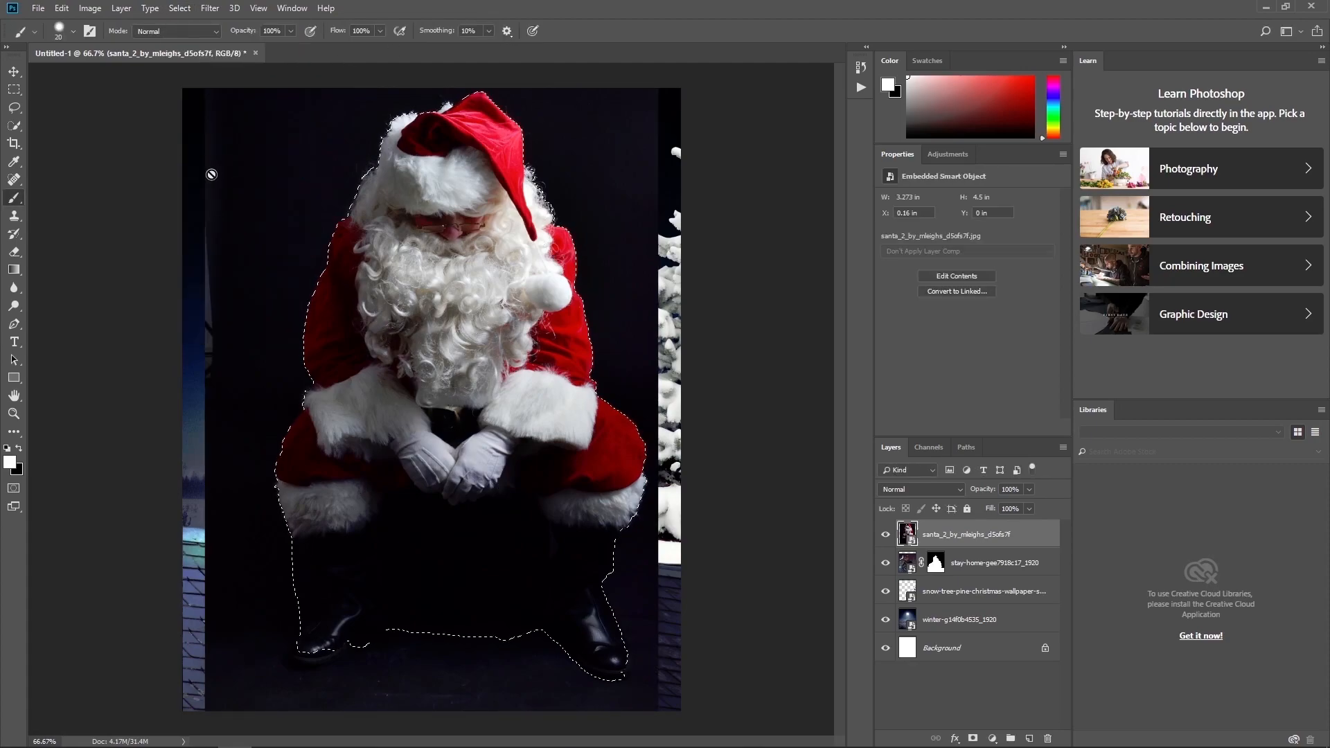
Add the missing boot toe to the Santa selection and subtract the background between the legs.
{"action": "left_click", "coordinate": [15, 128]}
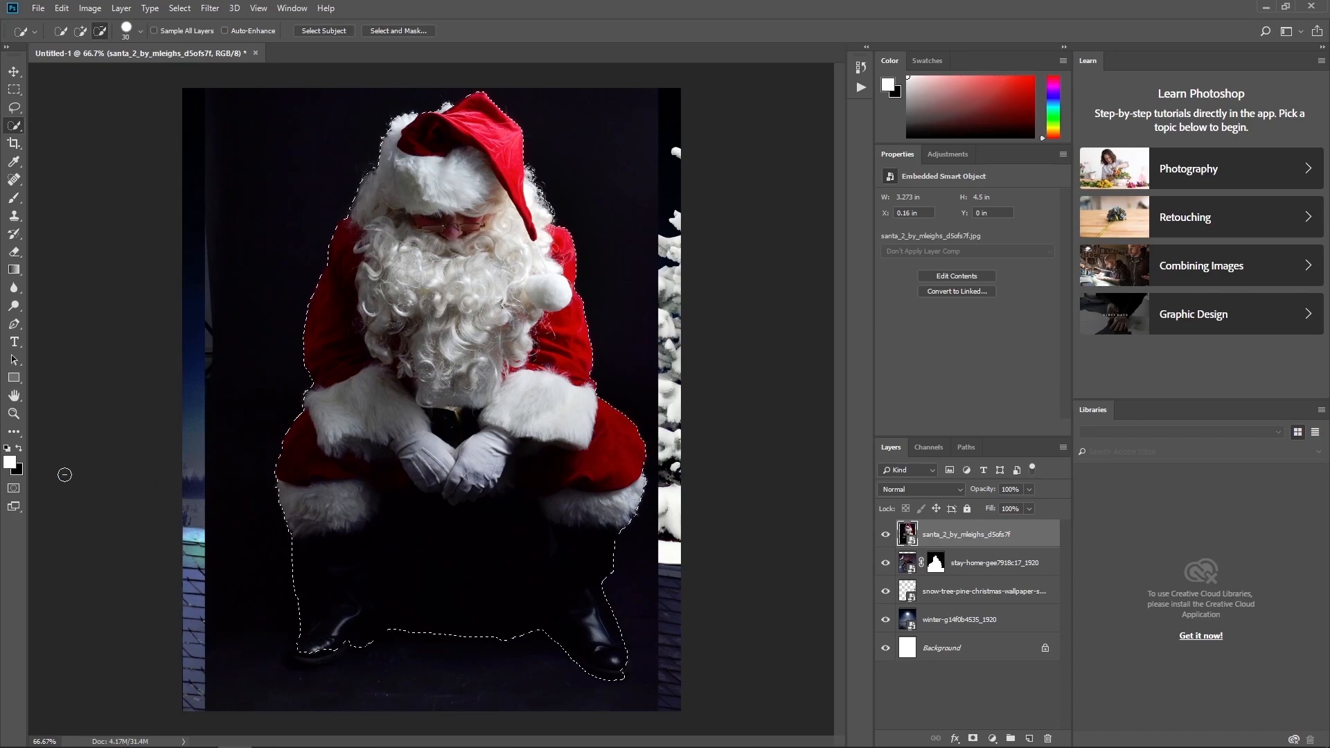
{"action": "left_click_drag", "start_coordinate": [311, 594], "coordinate": [300, 659]}
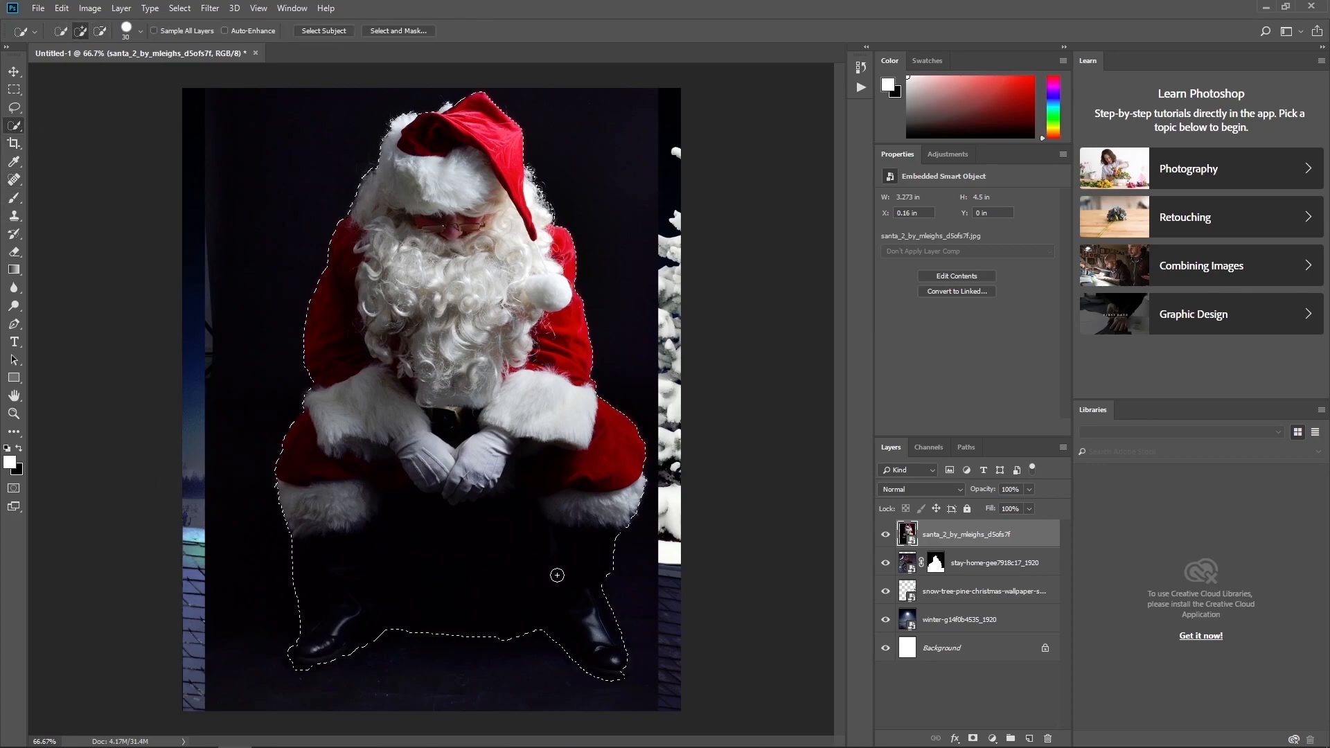
{"action": "left_click", "coordinate": [100, 31]}
{"action": "mouse_move", "coordinate": [284, 672]}
{"action": "left_mouse_down"}
{"action": "mouse_move", "coordinate": [460, 573]}
{"action": "mouse_move", "coordinate": [435, 501]}
{"action": "mouse_move", "coordinate": [543, 472]}
{"action": "left_mouse_up"}
Extend the selection over both boots and refine its outline beside the outer boot near the tree.
{"action": "left_click", "coordinate": [80, 30]}
{"action": "mouse_move", "coordinate": [616, 522]}
{"action": "left_mouse_down"}
{"action": "mouse_move", "coordinate": [598, 585]}
{"action": "mouse_move", "coordinate": [577, 567]}
{"action": "mouse_move", "coordinate": [611, 617]}
{"action": "left_mouse_up"}
{"action": "mouse_move", "coordinate": [304, 555]}
{"action": "left_mouse_down"}
{"action": "mouse_move", "coordinate": [315, 588]}
{"action": "mouse_move", "coordinate": [485, 668]}
{"action": "left_mouse_up"}
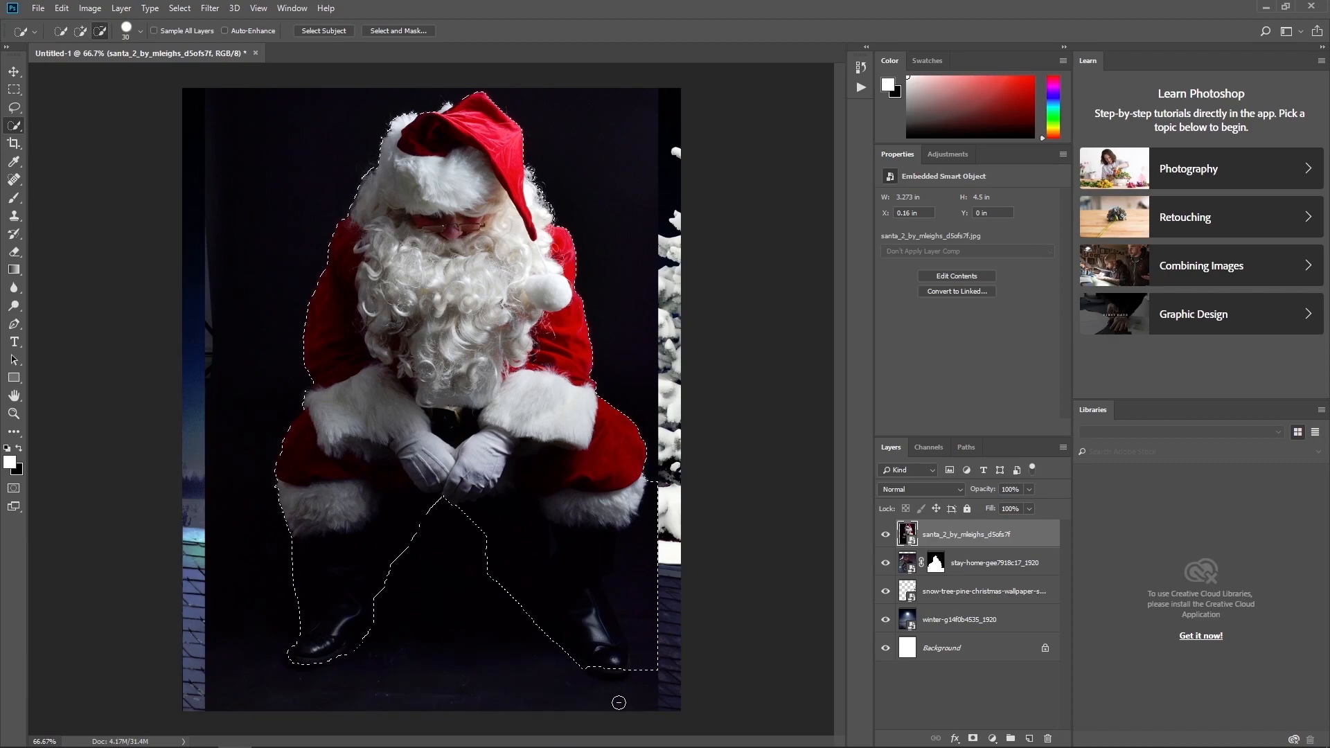
{"action": "mouse_move", "coordinate": [656, 507]}
{"action": "left_mouse_down"}
{"action": "mouse_move", "coordinate": [623, 543]}
{"action": "mouse_move", "coordinate": [638, 626]}
{"action": "mouse_move", "coordinate": [606, 653]}
{"action": "mouse_move", "coordinate": [617, 674]}
{"action": "mouse_move", "coordinate": [621, 646]}
{"action": "left_mouse_up"}
Subtract the remaining background between Santa's legs and add a layer mask from the selection.
{"action": "left_click", "coordinate": [100, 31]}
{"action": "mouse_move", "coordinate": [534, 620]}
{"action": "left_mouse_down"}
{"action": "mouse_move", "coordinate": [505, 559]}
{"action": "mouse_move", "coordinate": [520, 521]}
{"action": "left_mouse_up"}
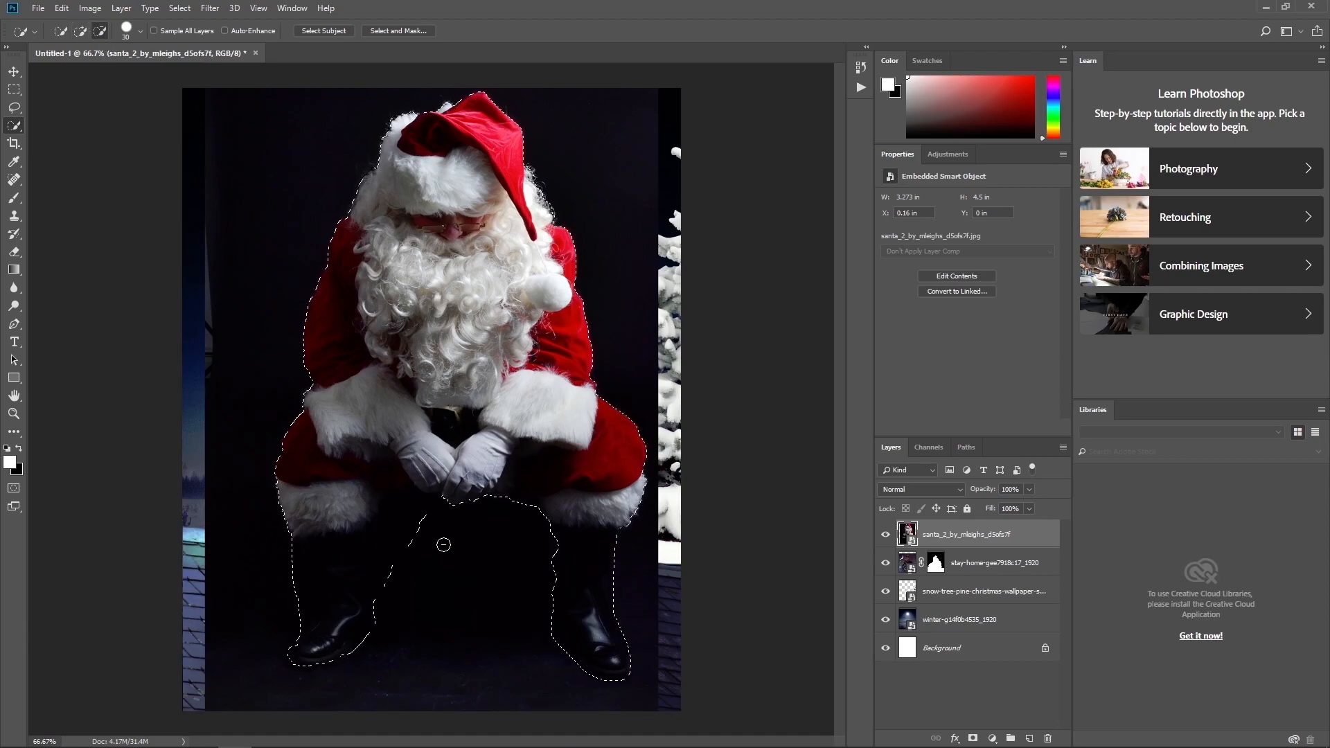
{"action": "left_click", "coordinate": [974, 739]}
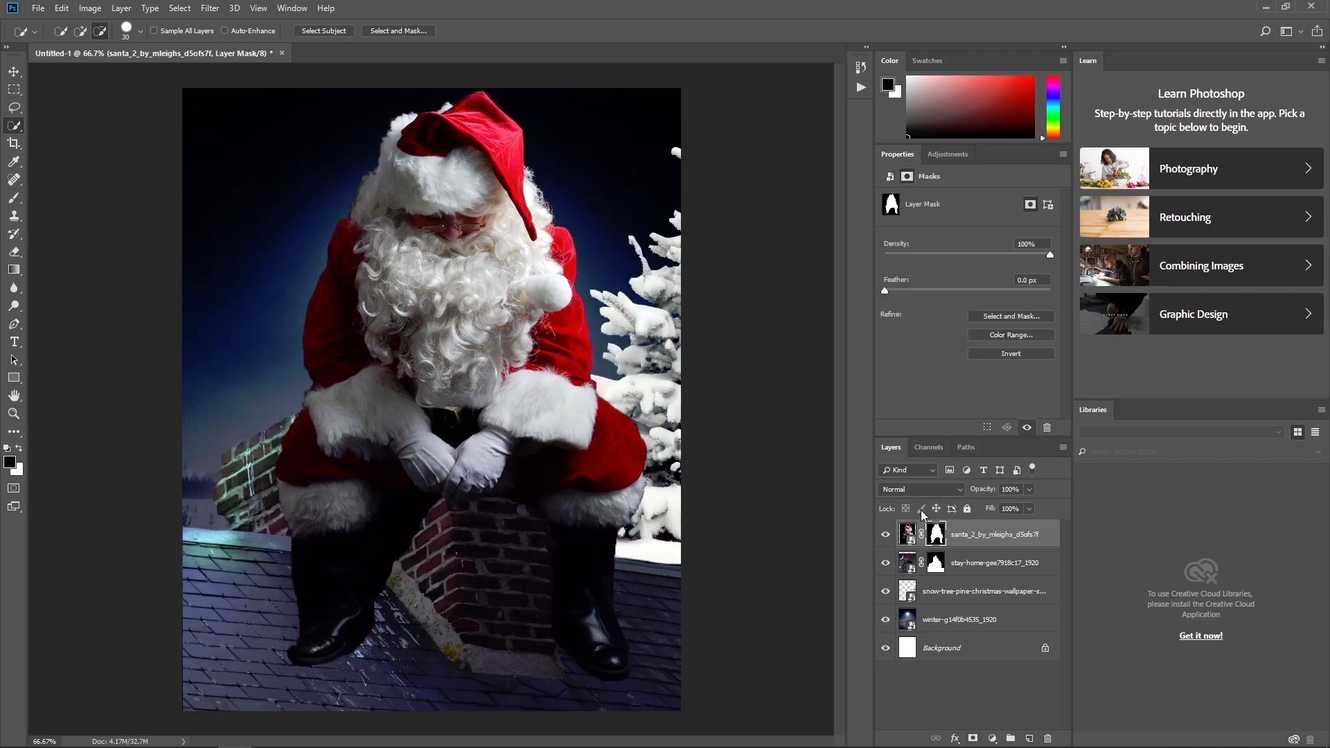
Refine the Santa mask around both boots and inner legs in Select and Mask, using the Refine Edge brush enlarged to 40 px.
{"action": "left_click", "coordinate": [1001, 316]}
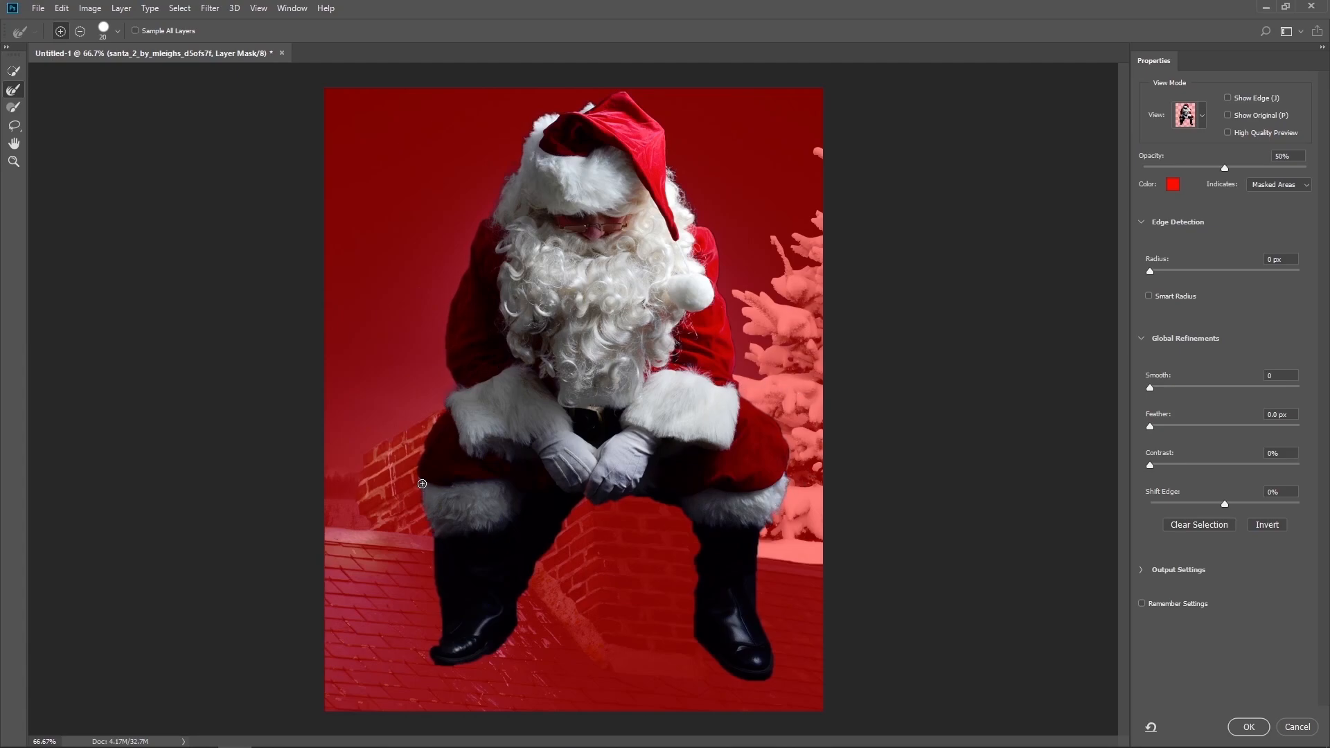
{"action": "mouse_move", "coordinate": [378, 623]}
{"action": "left_mouse_down"}
{"action": "mouse_move", "coordinate": [441, 605]}
{"action": "mouse_move", "coordinate": [439, 548]}
{"action": "mouse_move", "coordinate": [444, 627]}
{"action": "left_mouse_up"}
{"action": "key", "text": "bracketright"}
{"action": "key", "text": "bracketright"}
{"action": "left_click_drag", "start_coordinate": [695, 631], "coordinate": [704, 662]}
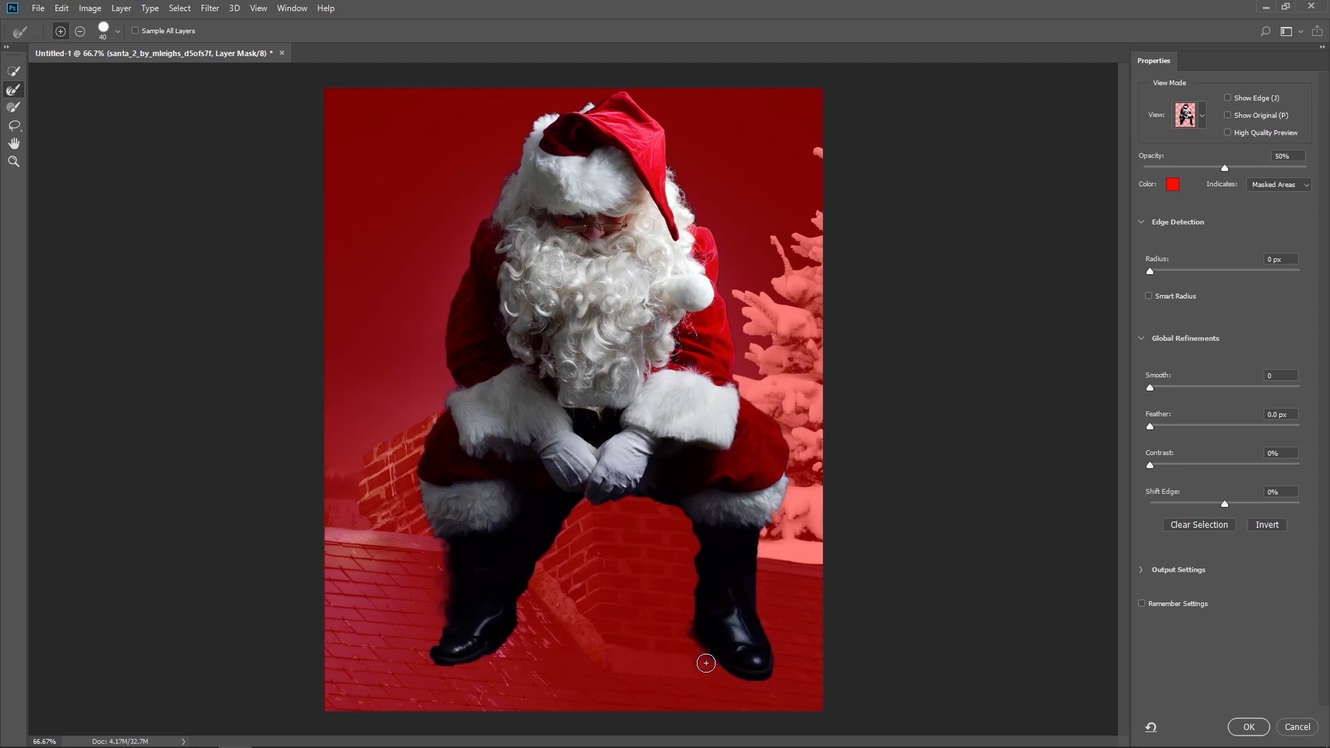
{"action": "left_click_drag", "start_coordinate": [679, 519], "coordinate": [663, 510]}
{"action": "mouse_move", "coordinate": [581, 512]}
{"action": "left_mouse_down"}
{"action": "mouse_move", "coordinate": [552, 501]}
{"action": "mouse_move", "coordinate": [522, 558]}
{"action": "mouse_move", "coordinate": [516, 629]}
{"action": "mouse_move", "coordinate": [570, 510]}
{"action": "left_mouse_up"}
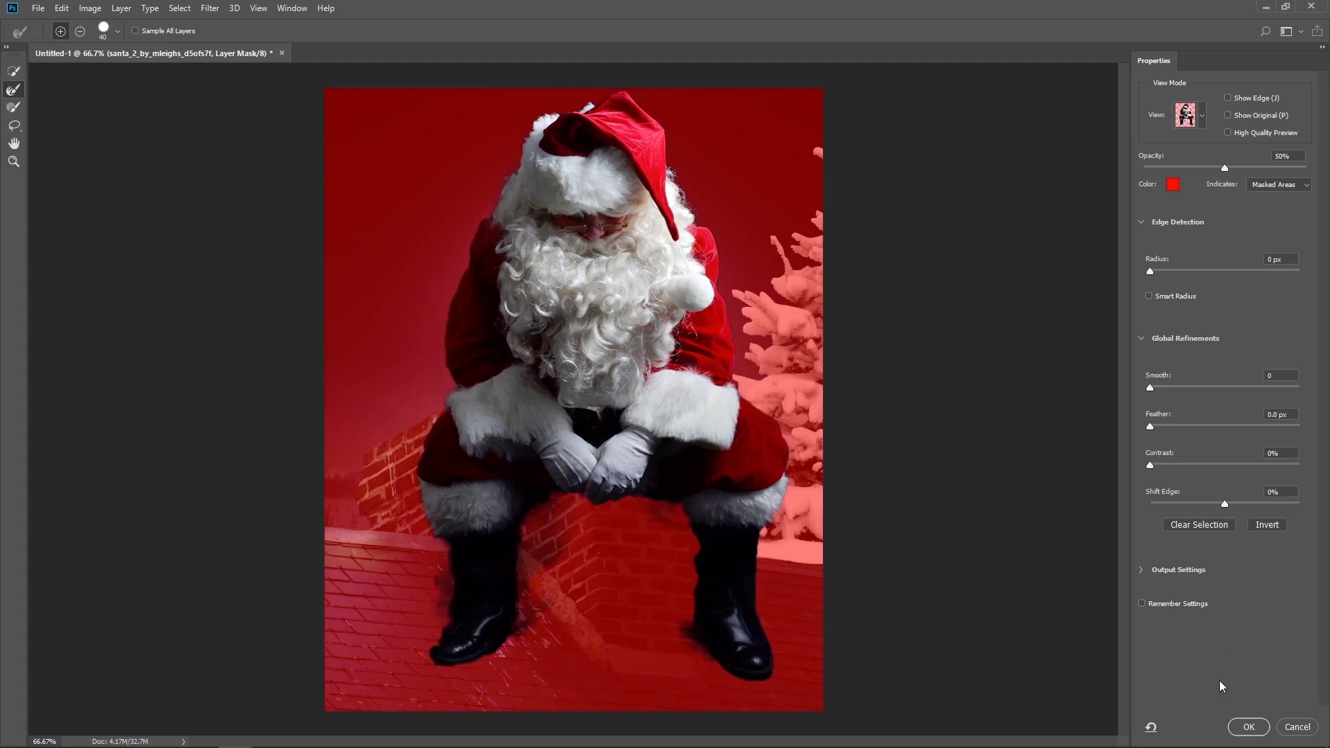
{"action": "left_click", "coordinate": [1245, 723]}
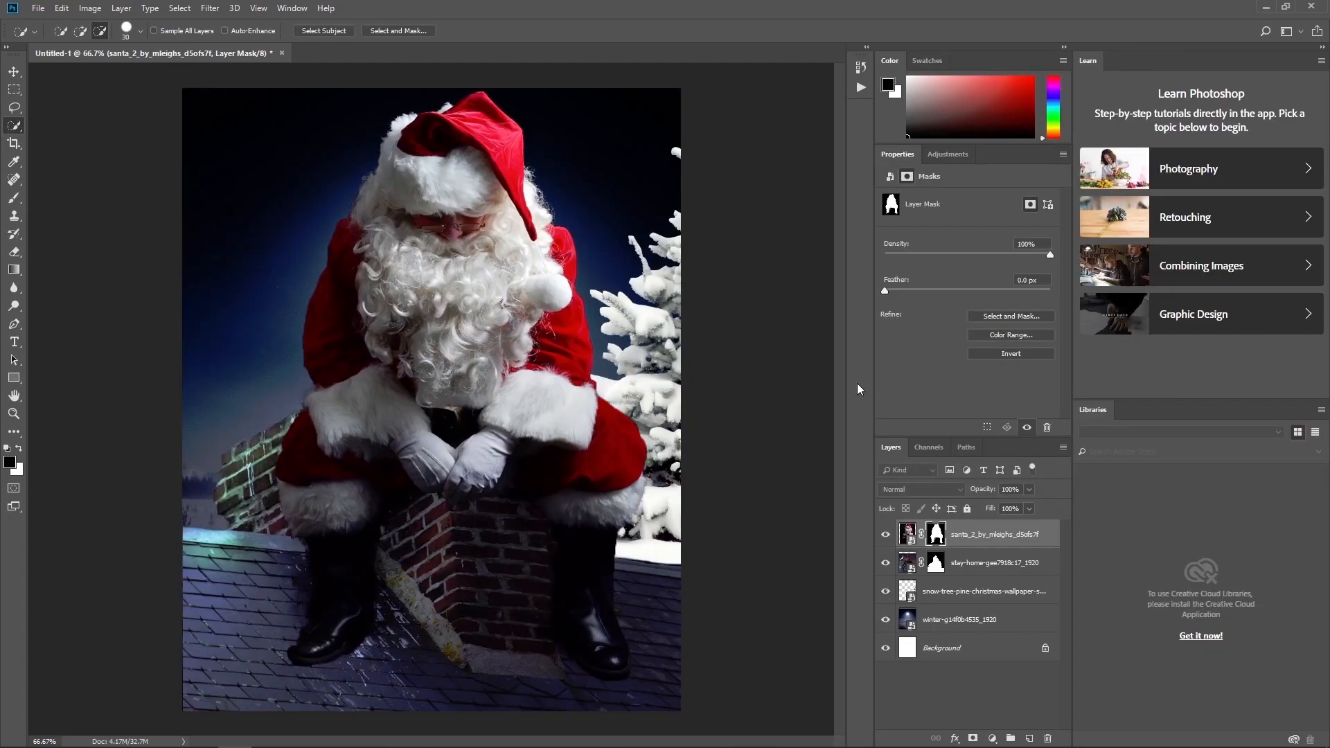
Paint black on the Santa mask to hide leftover background under the hands and between the legs.
{"action": "key", "text": "b"}
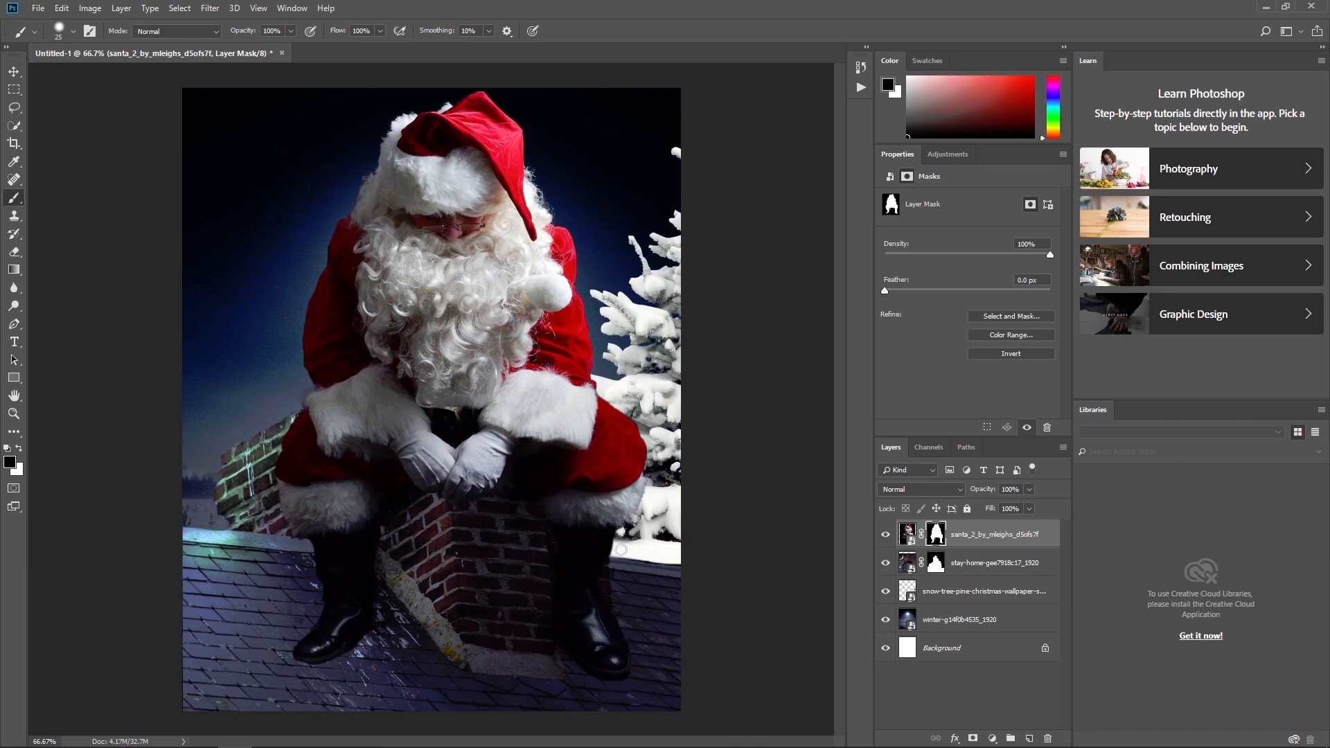
{"action": "left_click_drag", "start_coordinate": [519, 511], "coordinate": [505, 508]}
{"action": "mouse_move", "coordinate": [406, 503]}
{"action": "left_mouse_down"}
{"action": "mouse_move", "coordinate": [416, 493]}
{"action": "mouse_move", "coordinate": [387, 519]}
{"action": "mouse_move", "coordinate": [416, 542]}
{"action": "left_mouse_up"}
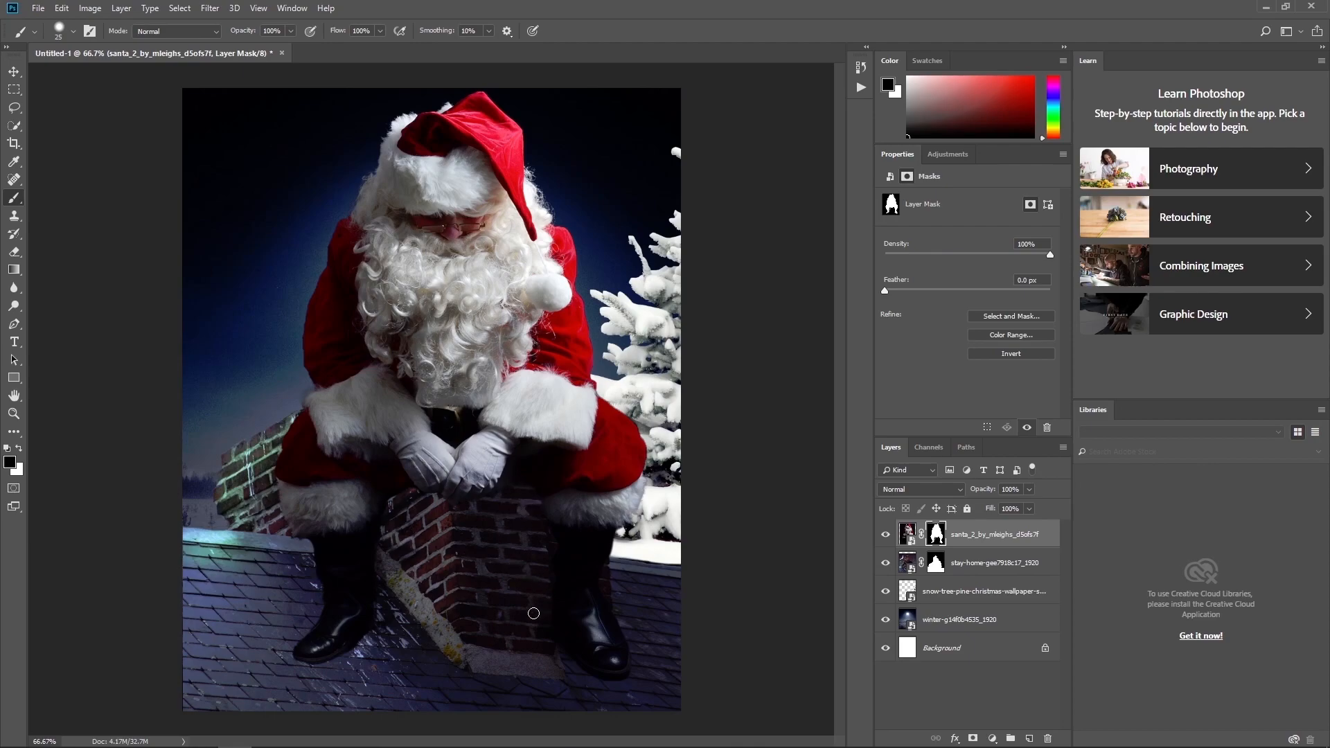
Set the brush to 30 px and touch up the Santa mask around the boots, alternating black and white.
{"action": "key", "text": "bracketleft"}
{"action": "key", "text": "bracketleft"}
{"action": "key", "text": "bracketleft"}
{"action": "key", "text": "bracketleft"}
{"action": "key", "text": "bracketright"}
{"action": "key", "text": "bracketright"}
{"action": "key", "text": "bracketright"}
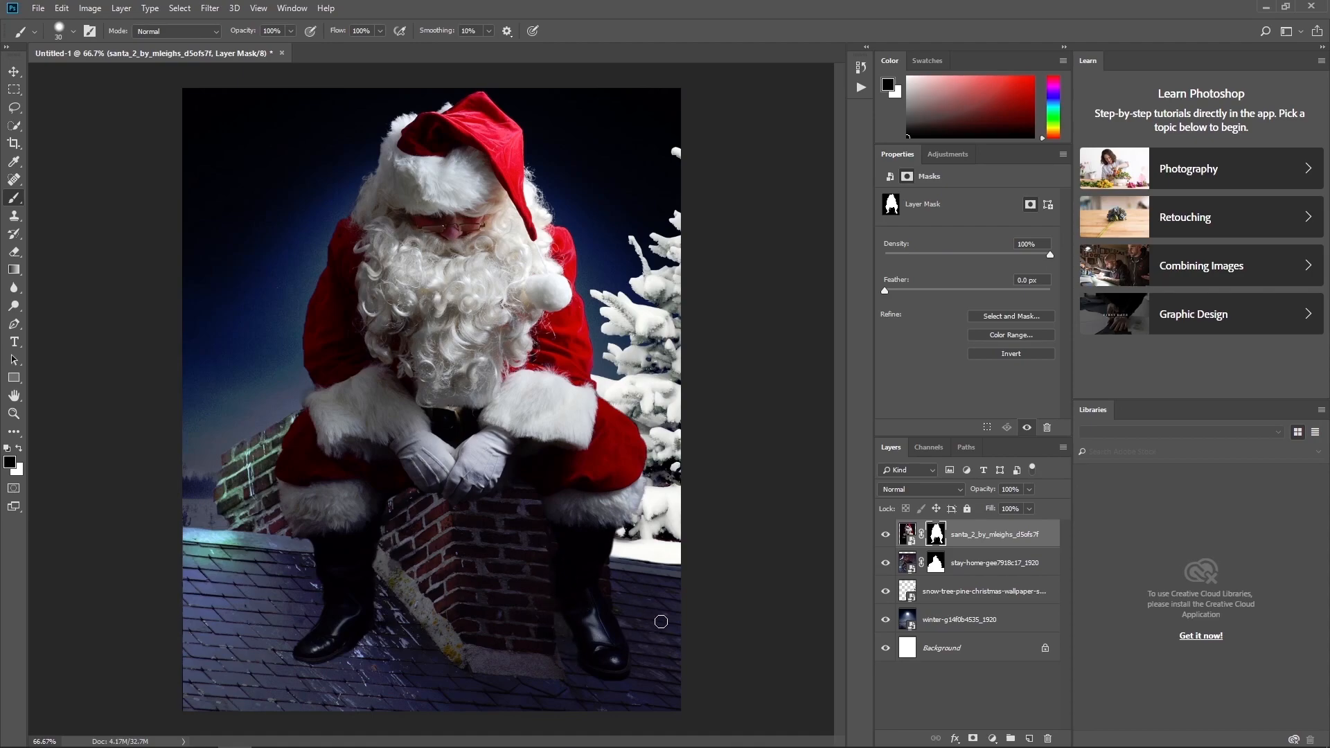
{"action": "key", "text": "x"}
{"action": "key", "text": "x"}
{"action": "key", "text": "x"}
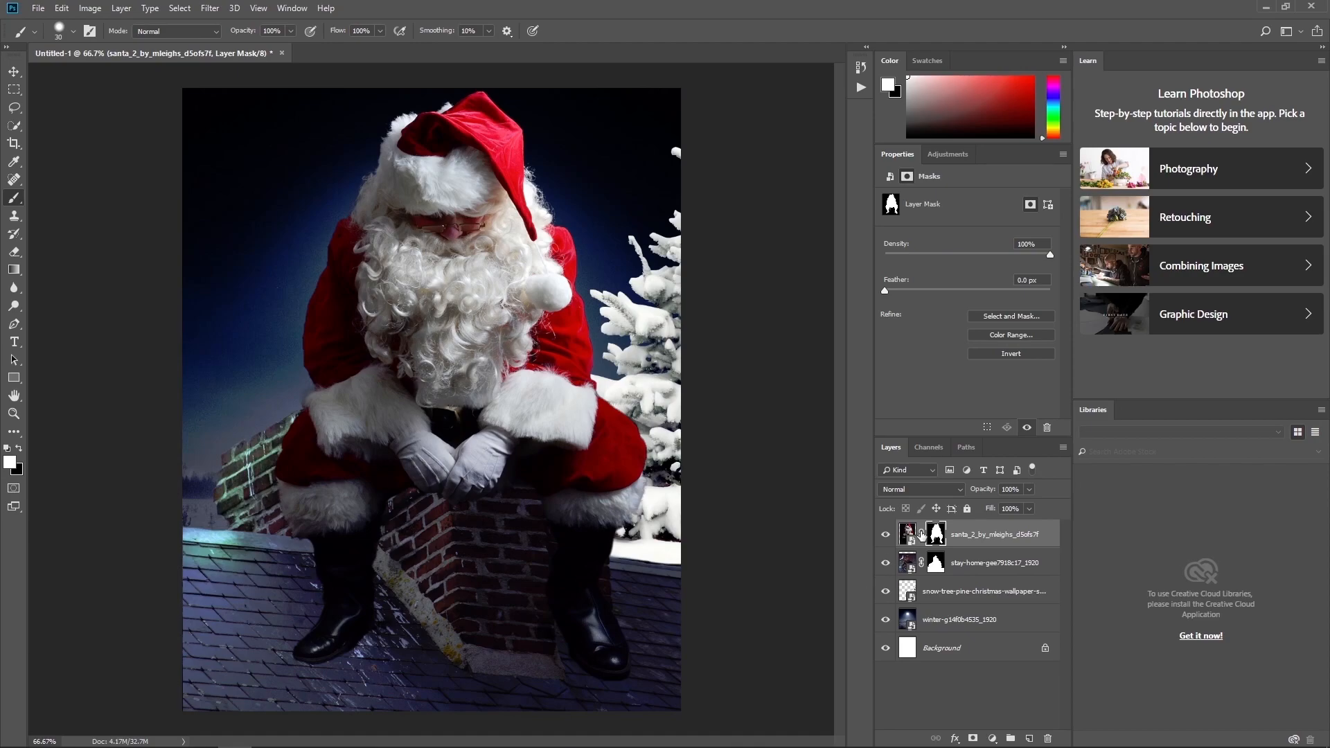
Flip the Santa image and its mask horizontally and reposition Santa over the chimney.
{"action": "left_click", "coordinate": [921, 534]}
{"action": "key", "text": "ctrl+t"}
{"action": "right_click", "coordinate": [563, 355]}
{"action": "left_click", "coordinate": [596, 534]}
{"action": "left_click_drag", "start_coordinate": [591, 447], "coordinate": [589, 434]}
{"action": "left_click_drag", "start_coordinate": [620, 146], "coordinate": [586, 167]}
{"action": "left_click", "coordinate": [627, 32]}
{"action": "left_click", "coordinate": [921, 534]}
{"action": "left_click", "coordinate": [907, 535]}
{"action": "key", "text": "ctrl+t"}
{"action": "right_click", "coordinate": [584, 270]}
{"action": "left_click", "coordinate": [641, 444]}
{"action": "mouse_move", "coordinate": [641, 448]}
{"action": "left_mouse_down"}
{"action": "mouse_move", "coordinate": [624, 444]}
{"action": "mouse_move", "coordinate": [665, 447]}
{"action": "mouse_move", "coordinate": [652, 443]}
{"action": "left_mouse_up"}
{"action": "key", "text": "Return"}
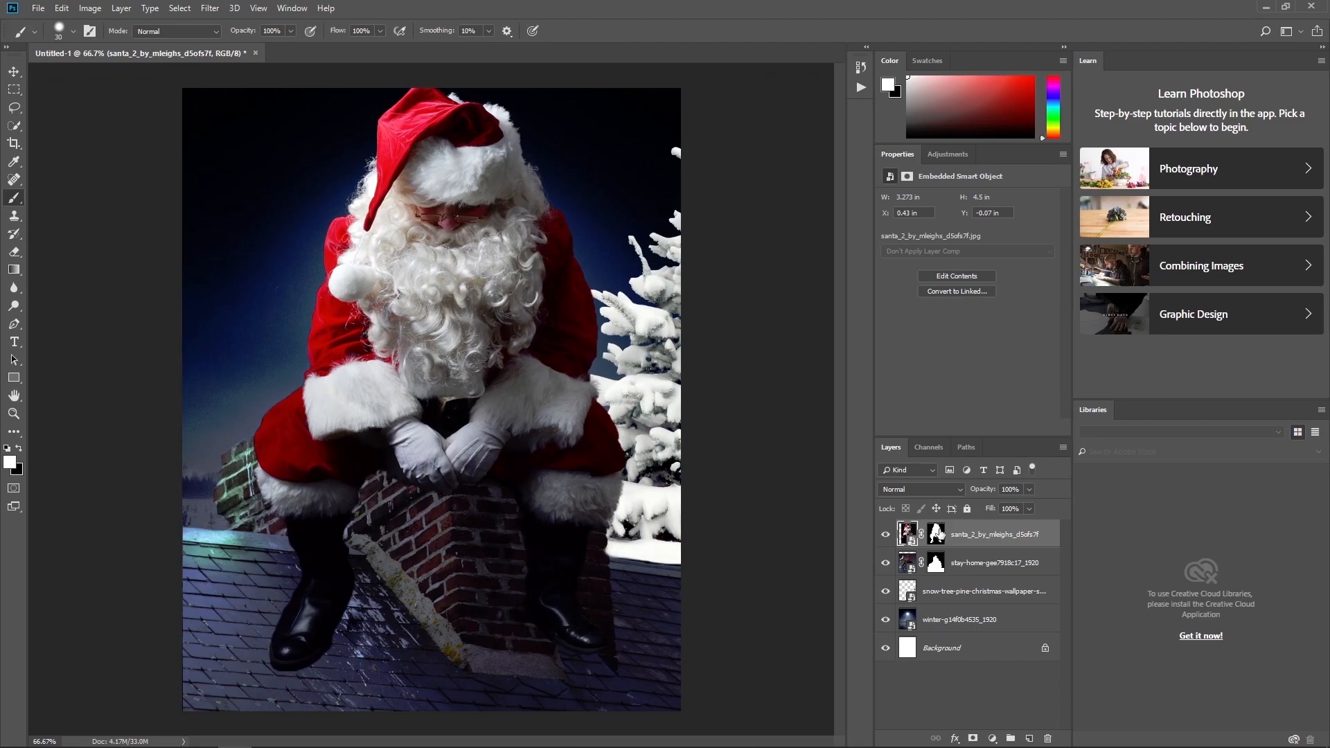
Enlarge the brush to 70 px and paint black on the Santa mask between the legs.
{"action": "left_click", "coordinate": [936, 534]}
{"action": "key", "text": "bracketright"}
{"action": "key", "text": "bracketright"}
{"action": "key", "text": "bracketright"}
{"action": "key", "text": "bracketright"}
{"action": "key", "text": "x"}
{"action": "left_click_drag", "start_coordinate": [505, 528], "coordinate": [471, 561]}
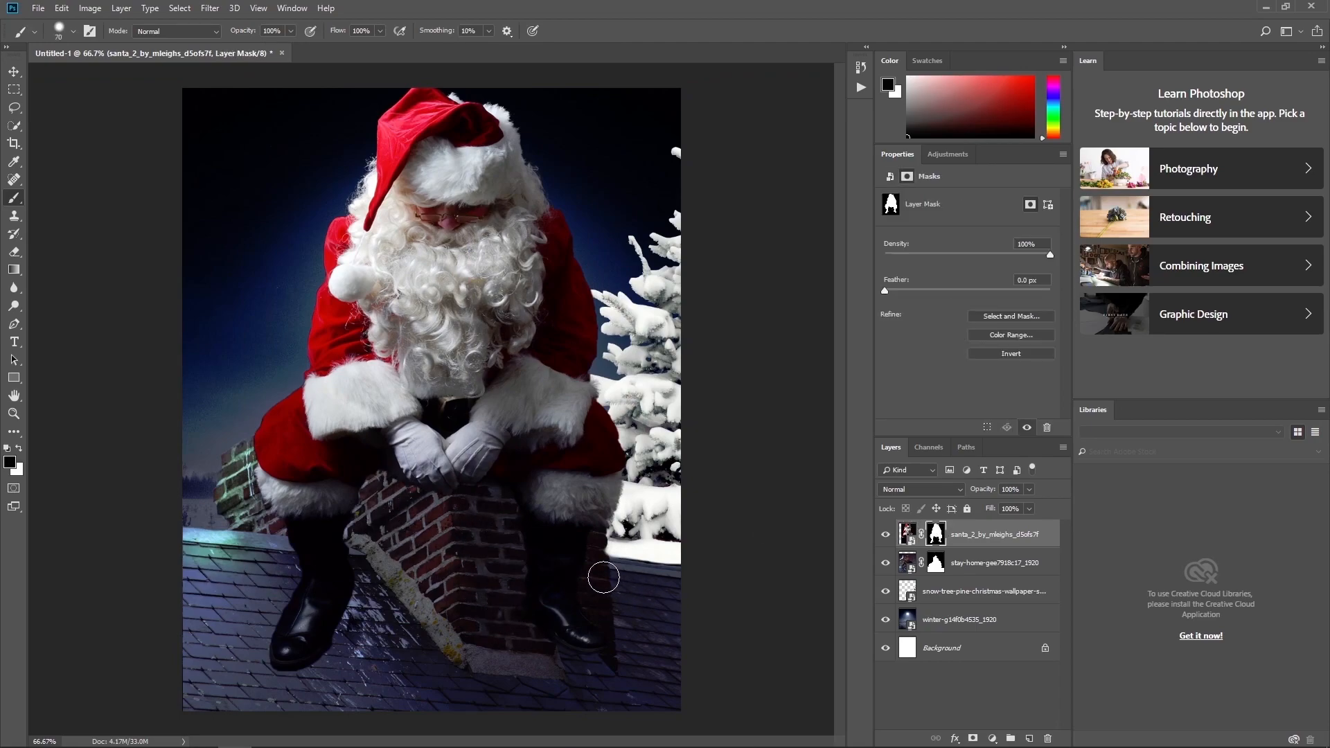
Scale the Santa layer down to about 72% and position him sitting on top of the chimney.
{"action": "left_click", "coordinate": [908, 534]}
{"action": "key", "text": "x"}
{"action": "key", "text": "ctrl+t"}
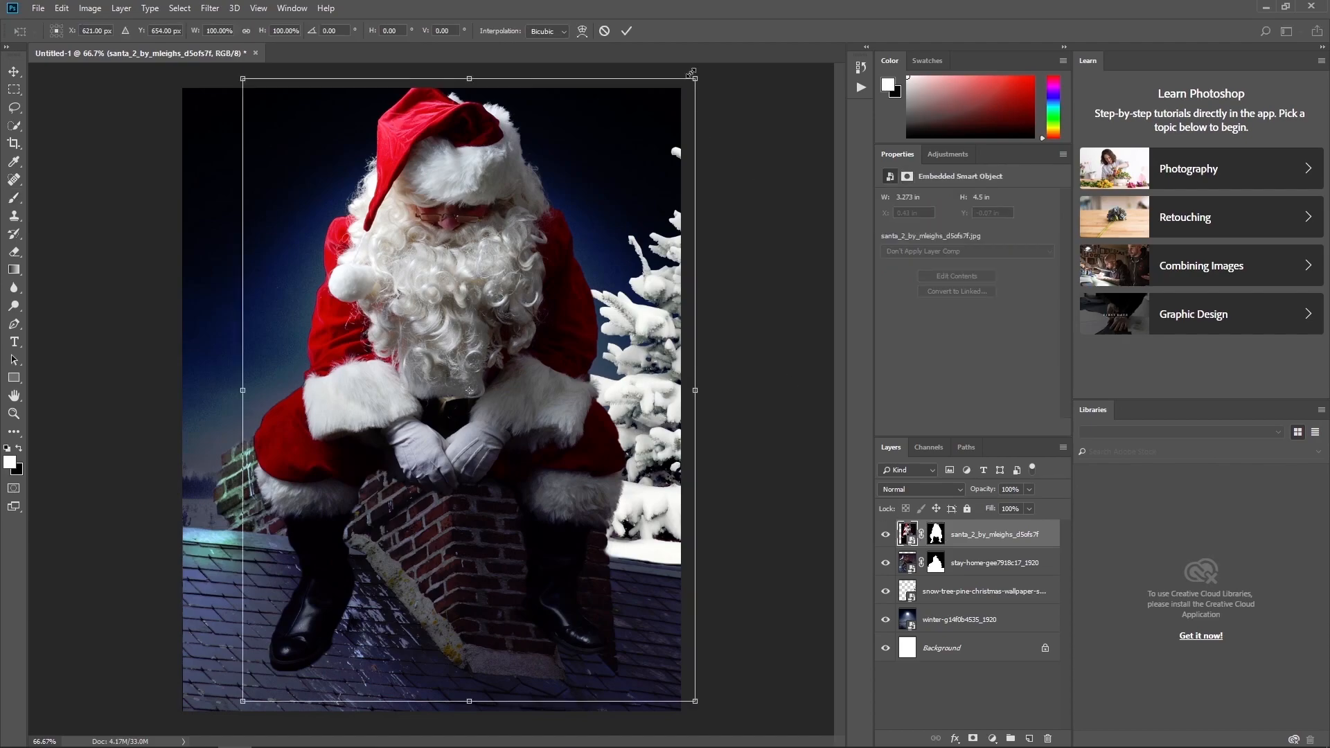
{"action": "left_click_drag", "start_coordinate": [691, 74], "coordinate": [612, 131]}
{"action": "left_click_drag", "start_coordinate": [581, 298], "coordinate": [575, 222]}
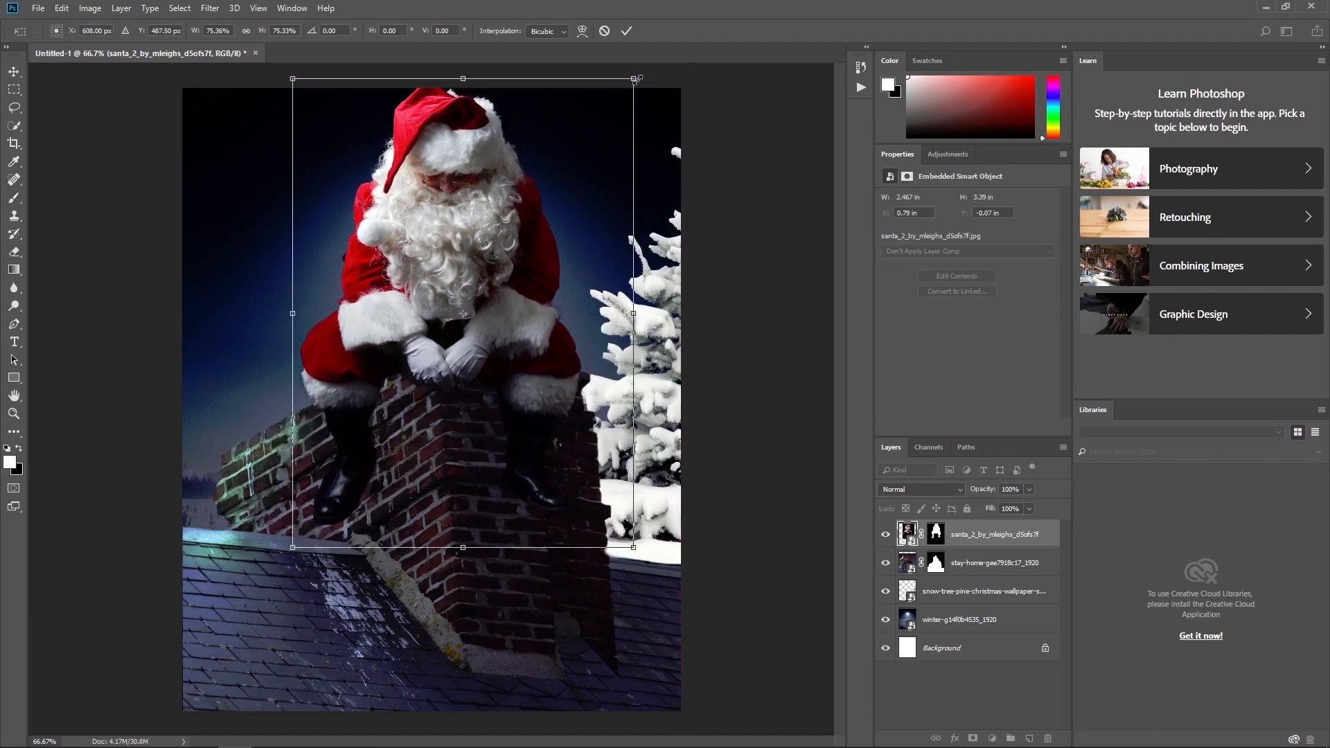
{"action": "left_click_drag", "start_coordinate": [575, 155], "coordinate": [554, 203]}
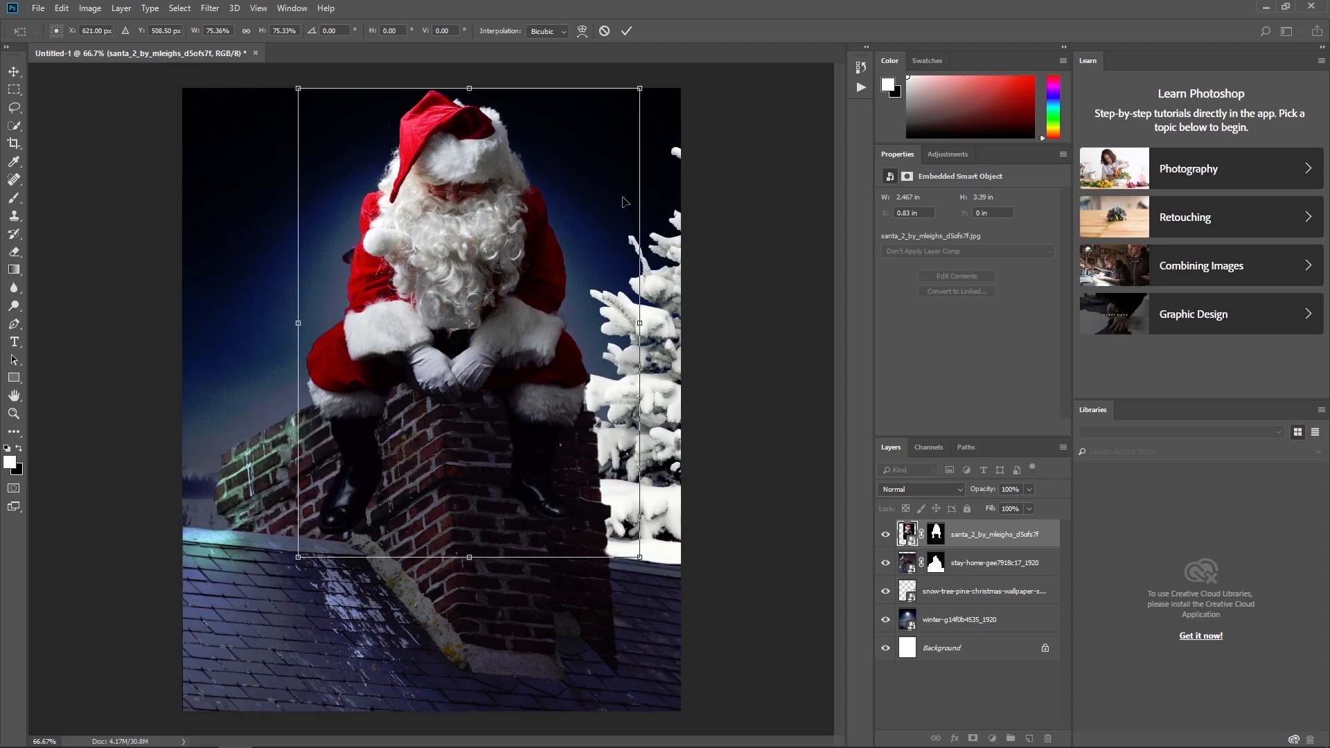
{"action": "left_click_drag", "start_coordinate": [640, 89], "coordinate": [632, 99]}
{"action": "left_click_drag", "start_coordinate": [589, 201], "coordinate": [589, 230]}
{"action": "left_click_drag", "start_coordinate": [586, 227], "coordinate": [591, 225]}
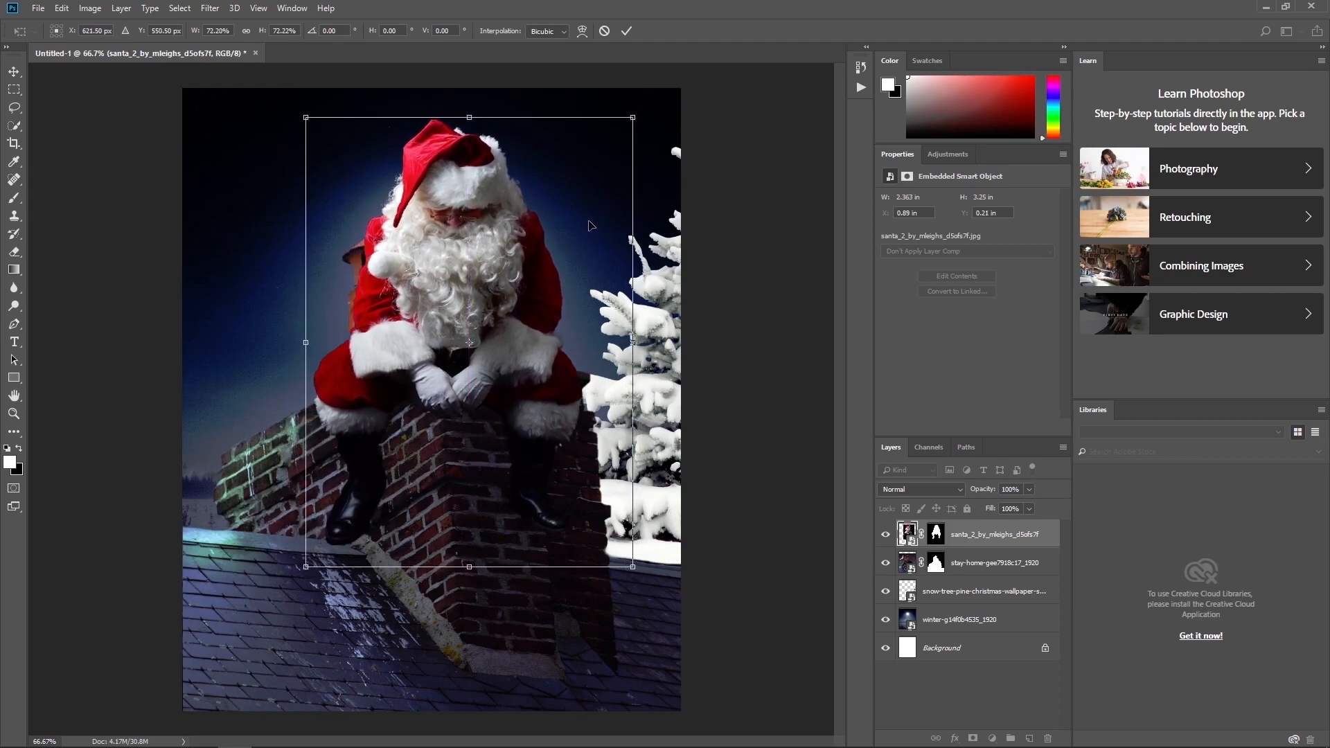
{"action": "key", "text": "Return"}
Paint black on the Santa layer mask along the inner edge of the boot above the gray roof, cleaning up its outline.
{"action": "left_click", "coordinate": [936, 535]}
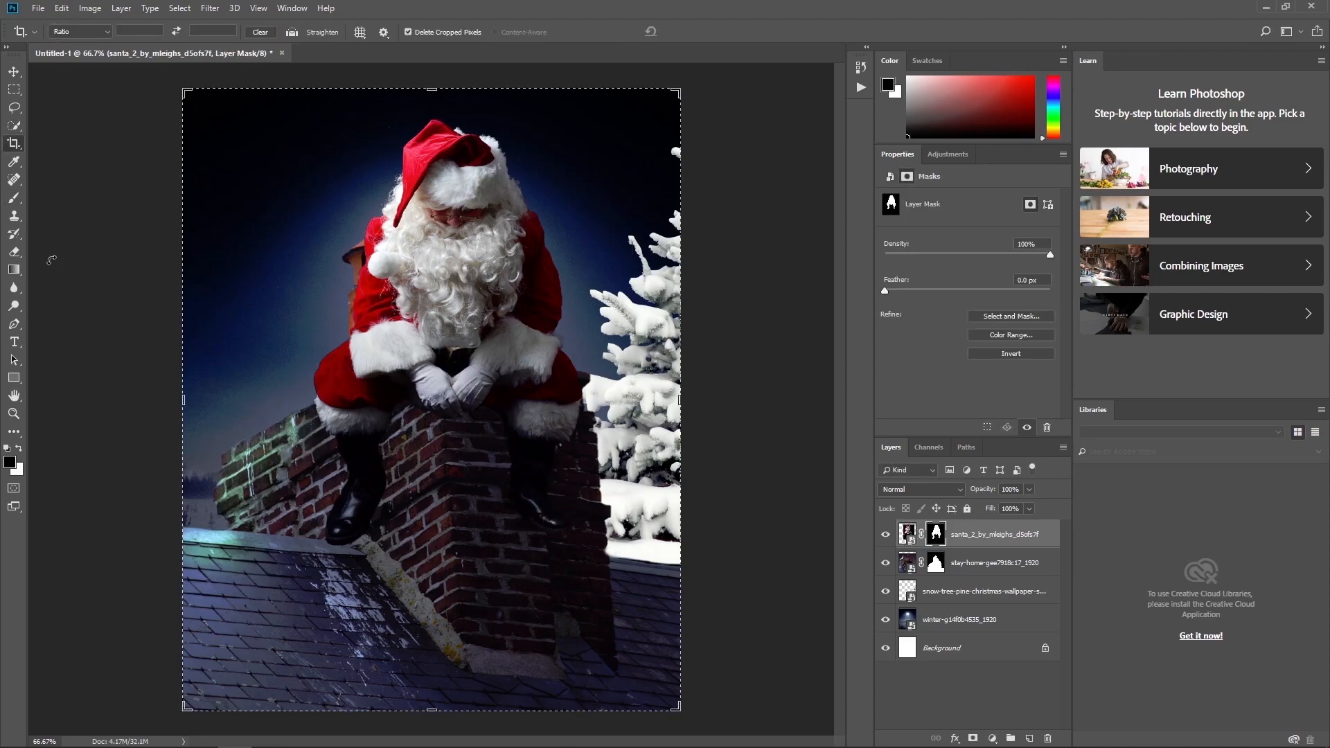
{"action": "key", "text": "x"}
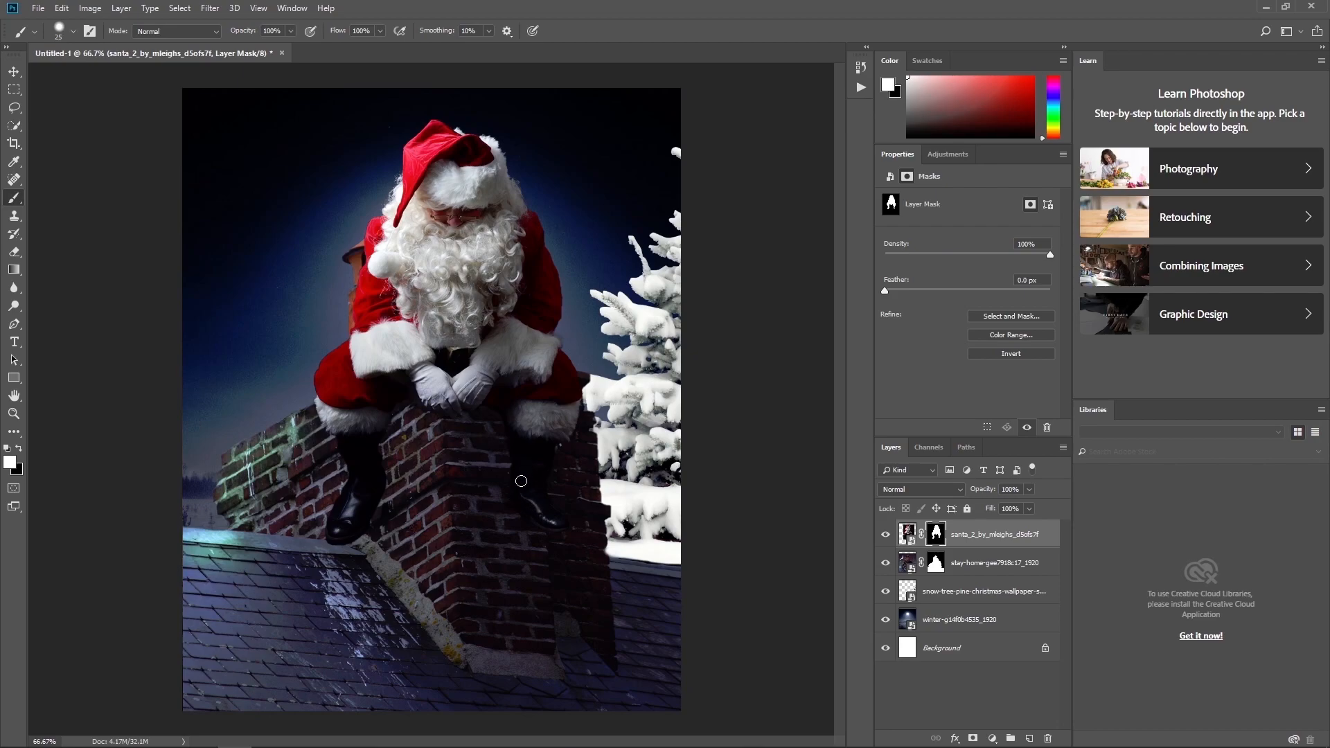
{"action": "key", "text": "x"}
{"action": "key", "text": "x"}
{"action": "left_click", "coordinate": [14, 414]}
{"action": "double_click", "coordinate": [353, 517]}
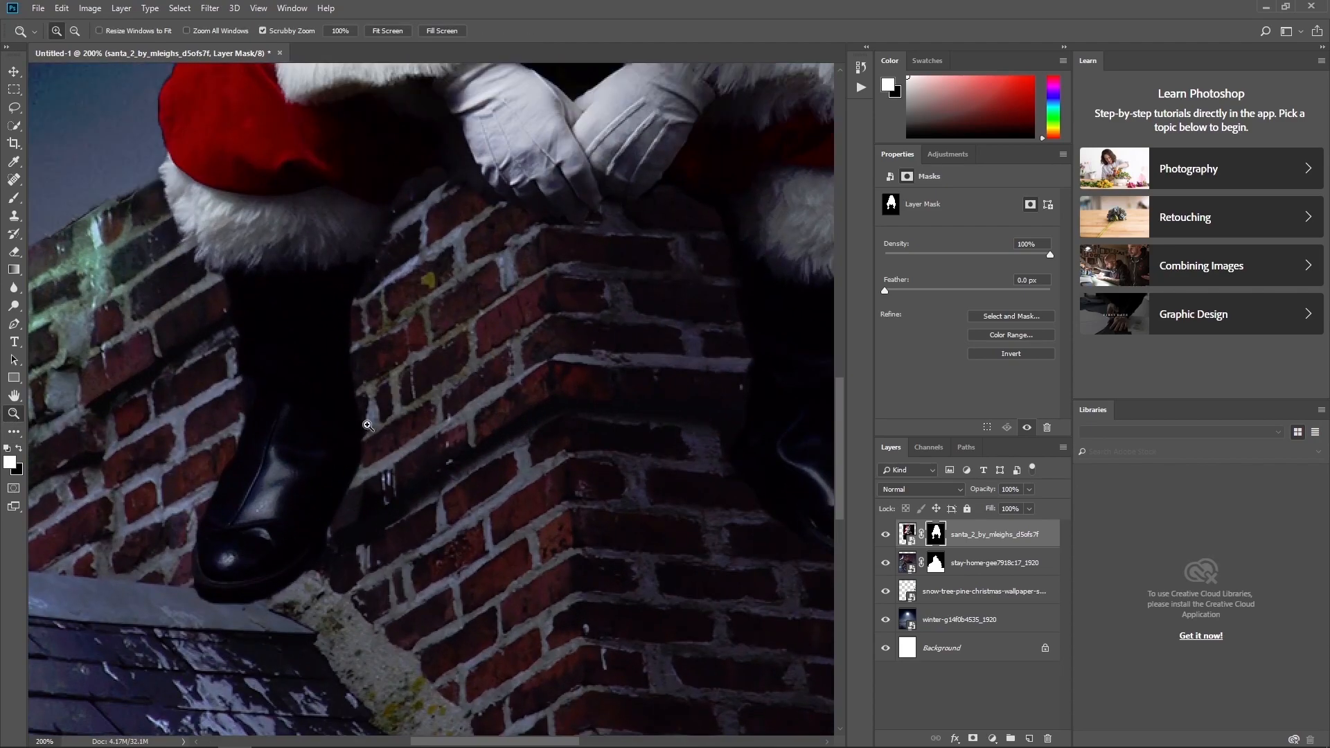
{"action": "key", "text": "b"}
{"action": "key", "text": "x"}
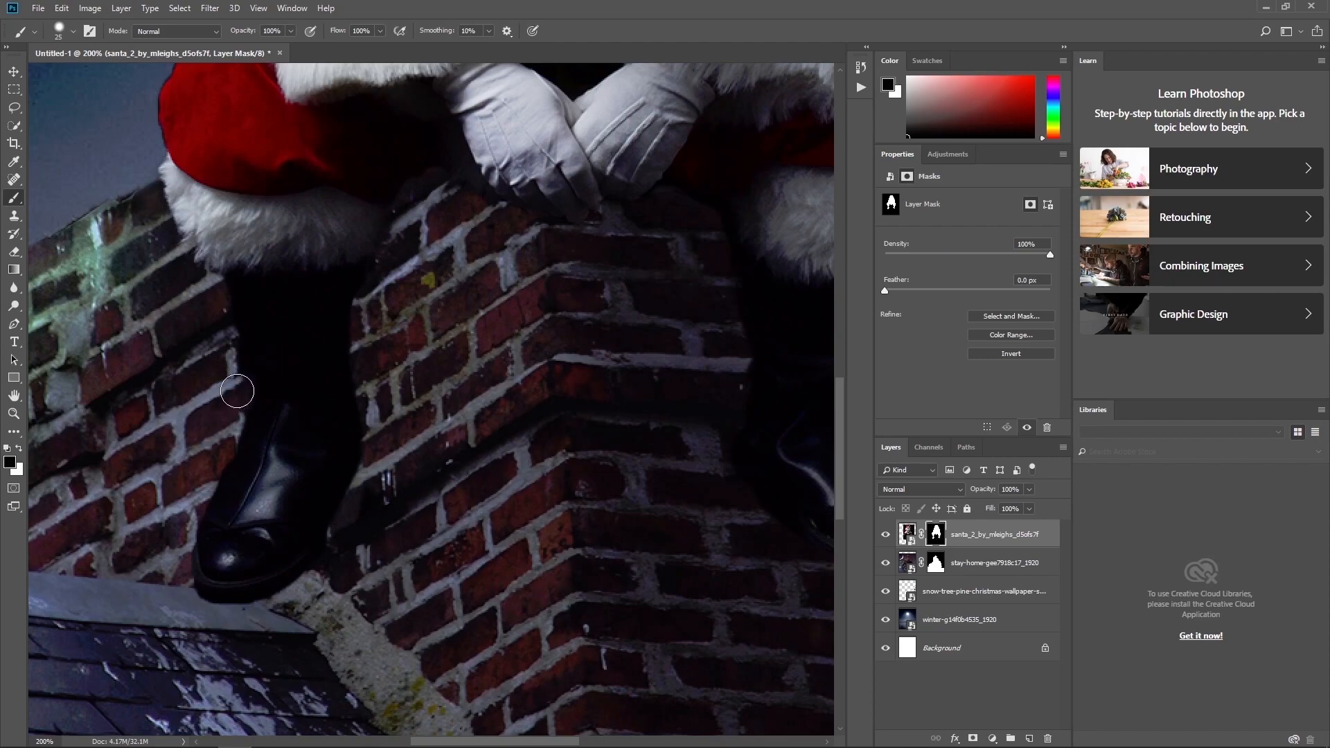
{"action": "left_click_drag", "start_coordinate": [347, 455], "coordinate": [312, 528]}
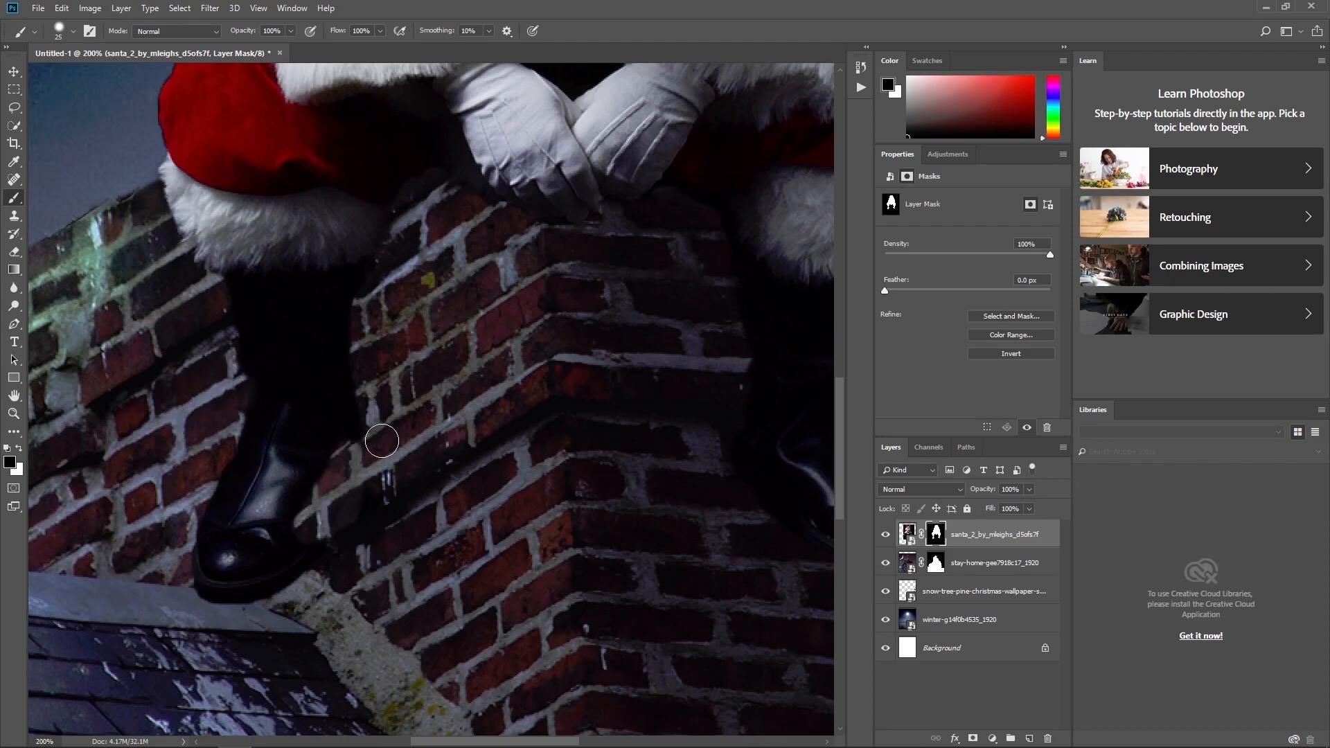
{"action": "key", "text": "ctrl+z"}
{"action": "key", "text": "x"}
{"action": "key", "text": "x"}
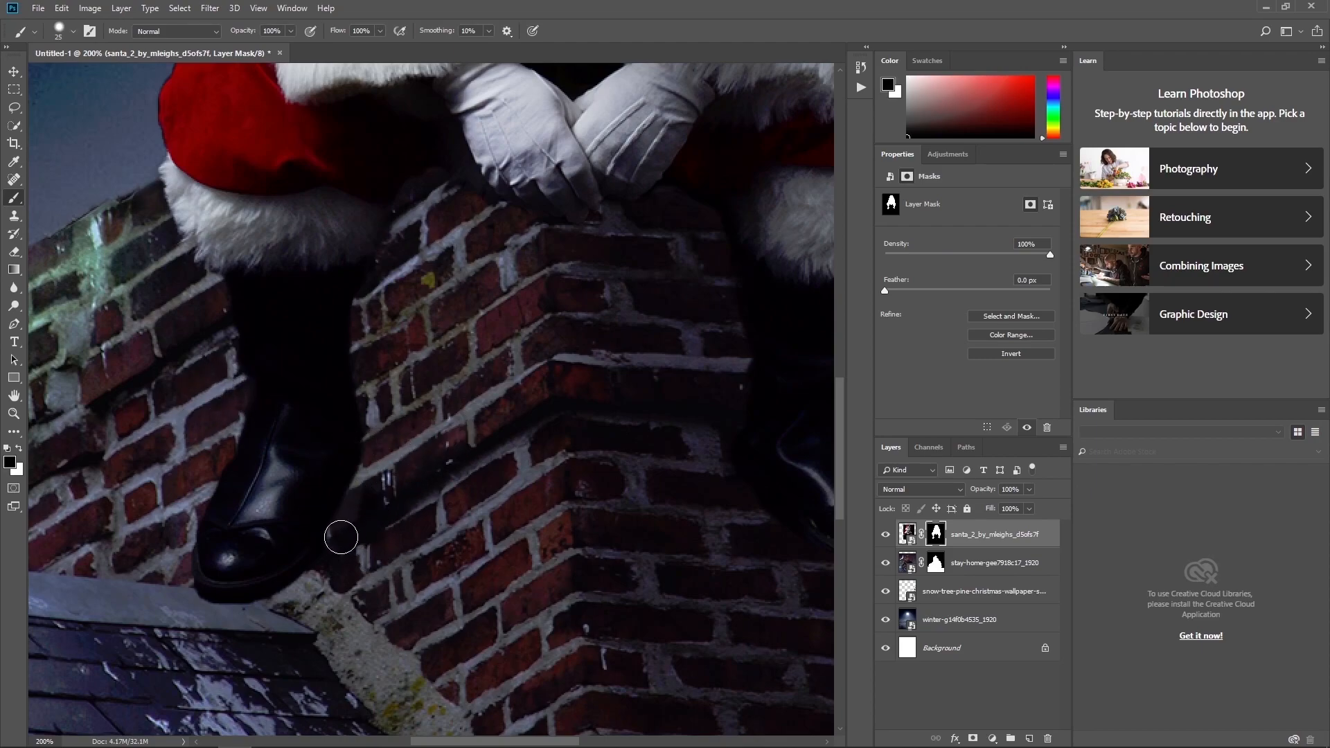
{"action": "mouse_move", "coordinate": [372, 410]}
{"action": "left_mouse_down"}
{"action": "mouse_move", "coordinate": [332, 564]}
{"action": "mouse_move", "coordinate": [248, 619]}
{"action": "mouse_move", "coordinate": [165, 569]}
{"action": "mouse_move", "coordinate": [276, 616]}
{"action": "mouse_move", "coordinate": [261, 602]}
{"action": "mouse_move", "coordinate": [319, 585]}
{"action": "left_mouse_up"}
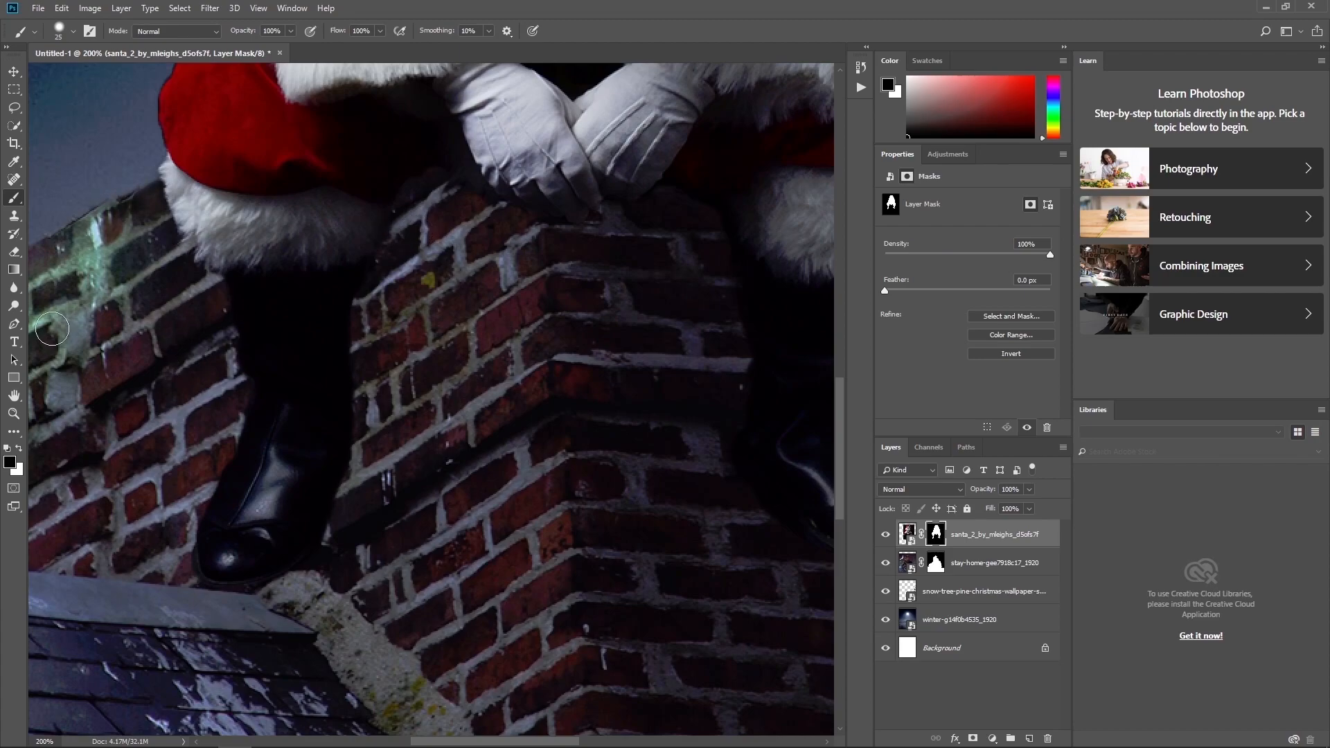
{"action": "left_click", "coordinate": [13, 413]}
{"action": "left_click", "coordinate": [387, 31]}
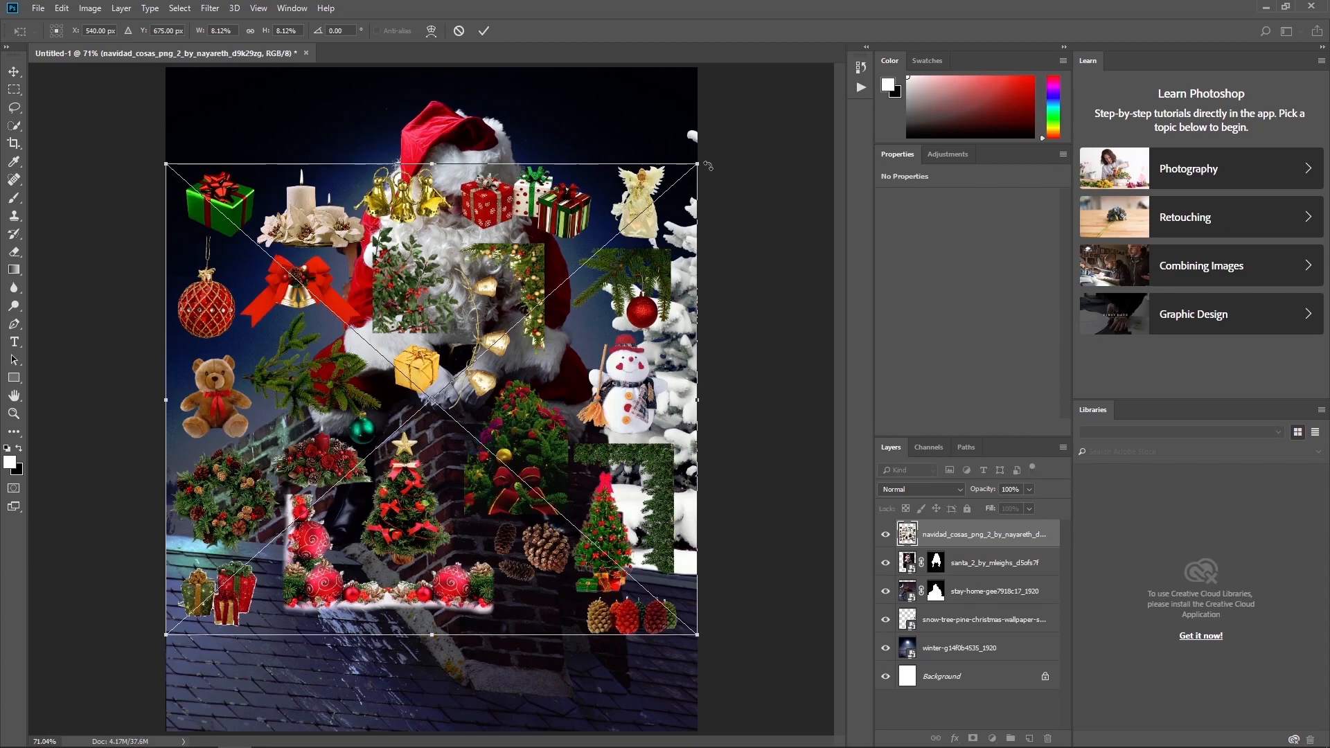
Enlarge the placed Christmas decorations image to about 17.6% and position its three gift boxes on the roof beside the chimney.
{"action": "left_click_drag", "start_coordinate": [707, 166], "coordinate": [832, 104]}
{"action": "left_click_drag", "start_coordinate": [625, 220], "coordinate": [429, 655]}
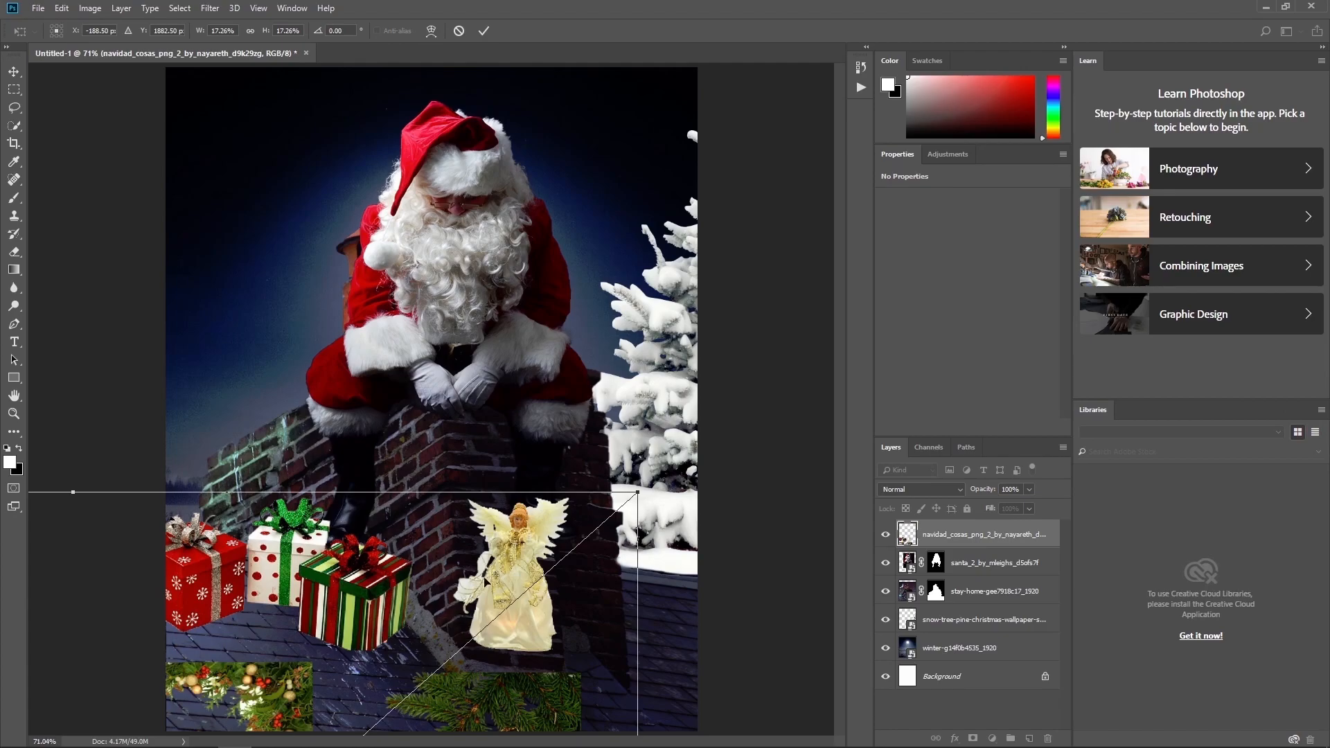
{"action": "left_click_drag", "start_coordinate": [645, 496], "coordinate": [655, 487]}
{"action": "left_click_drag", "start_coordinate": [532, 516], "coordinate": [558, 543]}
{"action": "left_click", "coordinate": [647, 492], "text": "alt"}
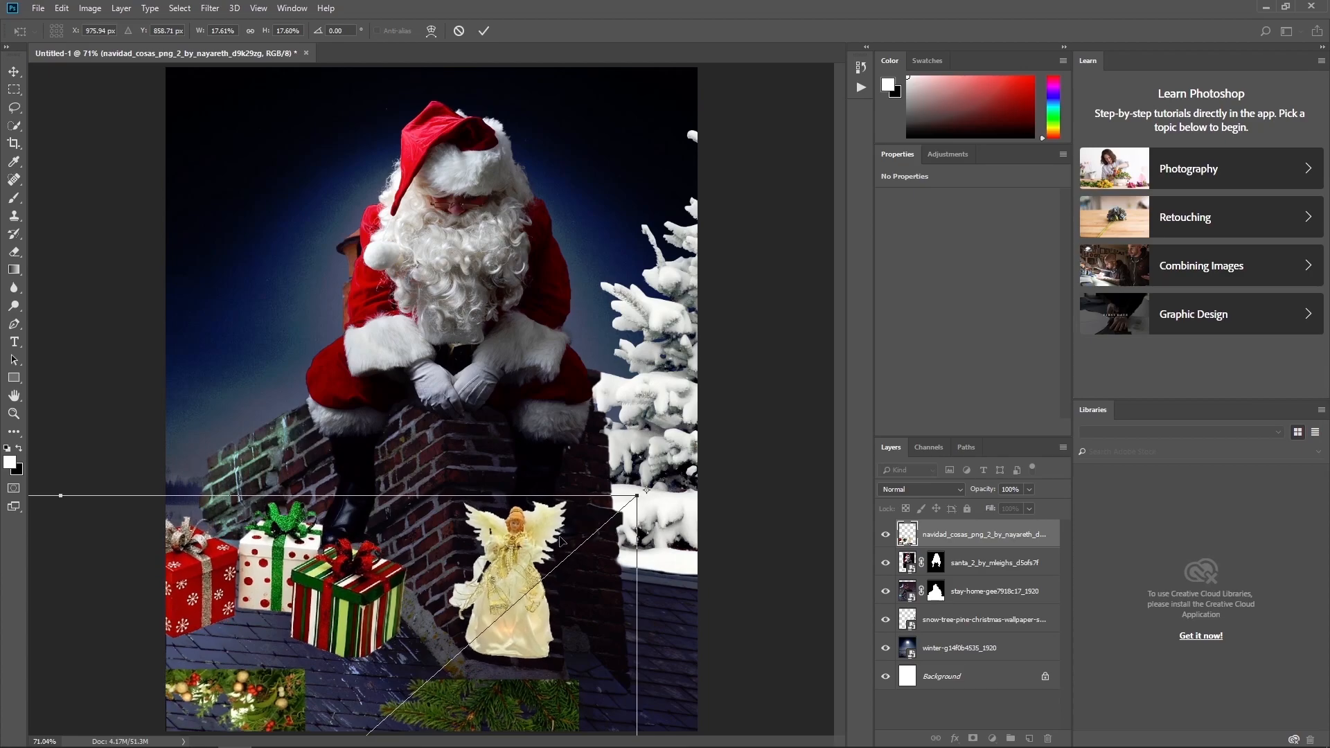
{"action": "left_click_drag", "start_coordinate": [640, 496], "coordinate": [636, 494]}
Add a mask to the decorations layer and hide everything except the three gift boxes with a 250 px brush.
{"action": "left_click", "coordinate": [973, 738]}
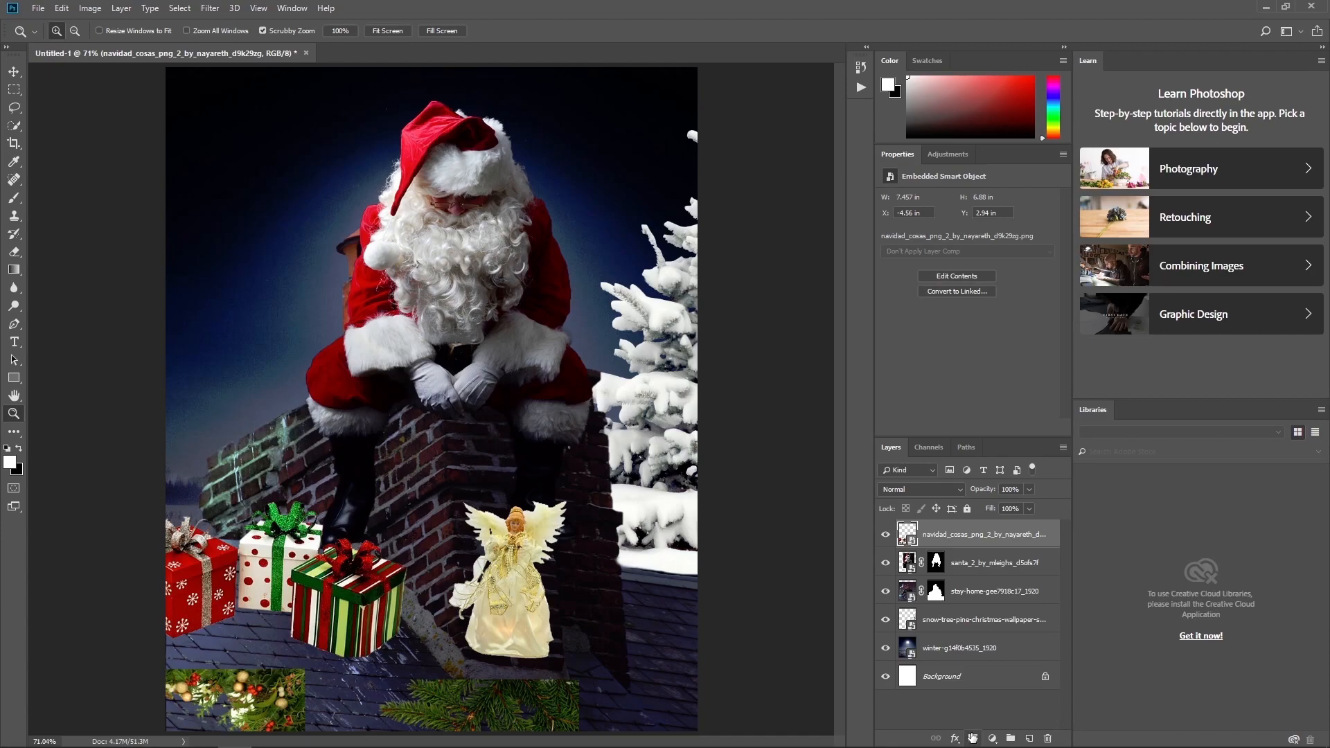
{"action": "left_click", "coordinate": [13, 197]}
{"action": "mouse_move", "coordinate": [534, 502]}
{"action": "left_mouse_down"}
{"action": "mouse_move", "coordinate": [523, 631]}
{"action": "mouse_move", "coordinate": [496, 603]}
{"action": "mouse_move", "coordinate": [576, 720]}
{"action": "mouse_move", "coordinate": [523, 694]}
{"action": "mouse_move", "coordinate": [269, 738]}
{"action": "mouse_move", "coordinate": [248, 721]}
{"action": "mouse_move", "coordinate": [326, 706]}
{"action": "left_mouse_up"}
Scale the gift boxes layer down to about 94% and reposition it on the roof near Santa's boot.
{"action": "left_click", "coordinate": [908, 534]}
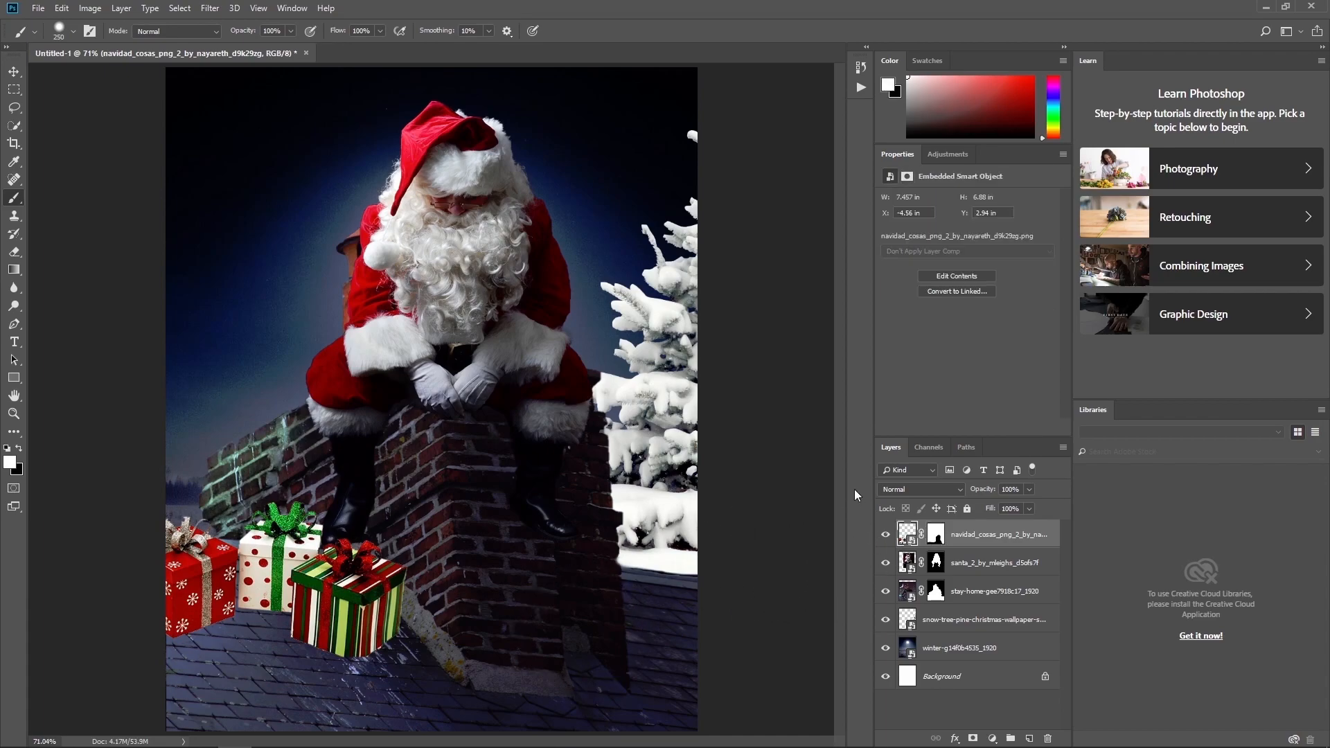
{"action": "key", "text": "ctrl+t"}
{"action": "left_click_drag", "start_coordinate": [637, 494], "coordinate": [603, 509]}
{"action": "left_click_drag", "start_coordinate": [551, 553], "coordinate": [525, 562]}
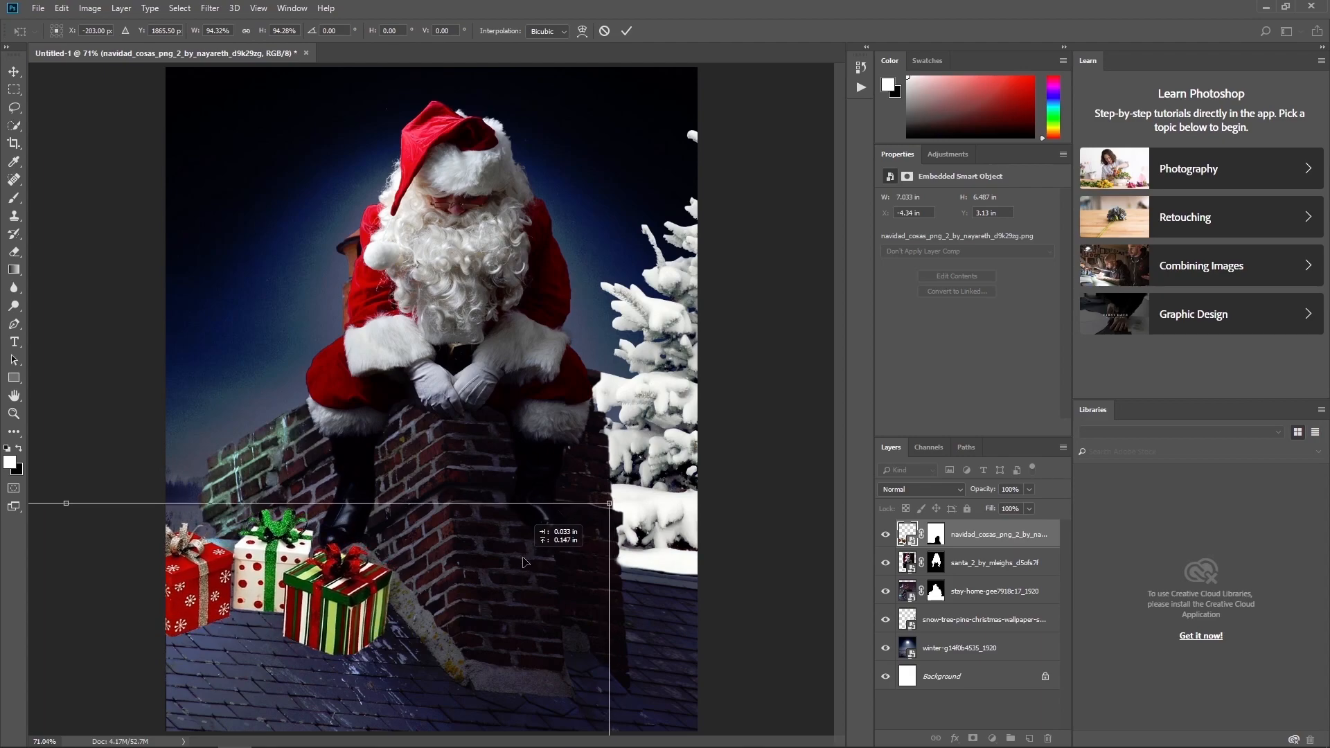
{"action": "left_click", "coordinate": [622, 31]}
Create a new layer directly above the Santa layer and set the brush hardness to 0%.
{"action": "left_click", "coordinate": [986, 564]}
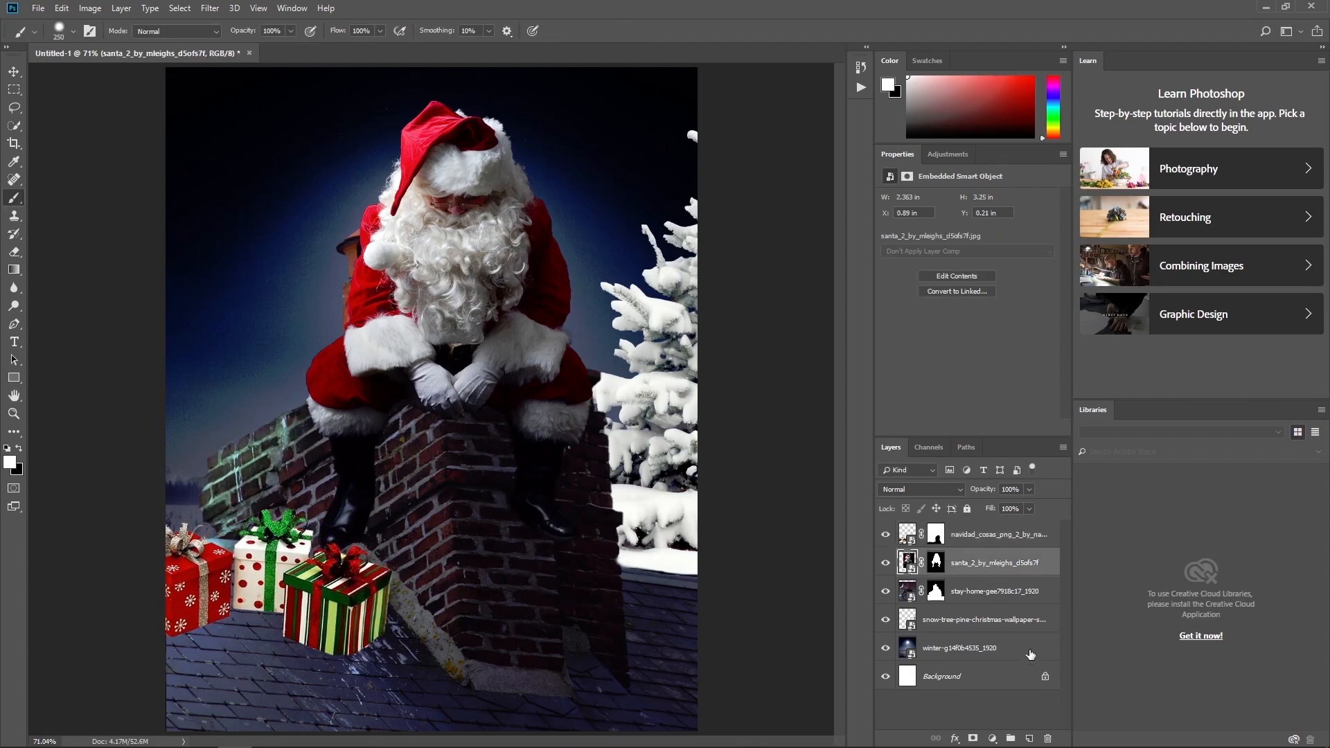
{"action": "left_click", "coordinate": [1030, 739]}
{"action": "left_click", "coordinate": [73, 31]}
{"action": "left_click_drag", "start_coordinate": [129, 108], "coordinate": [83, 108]}
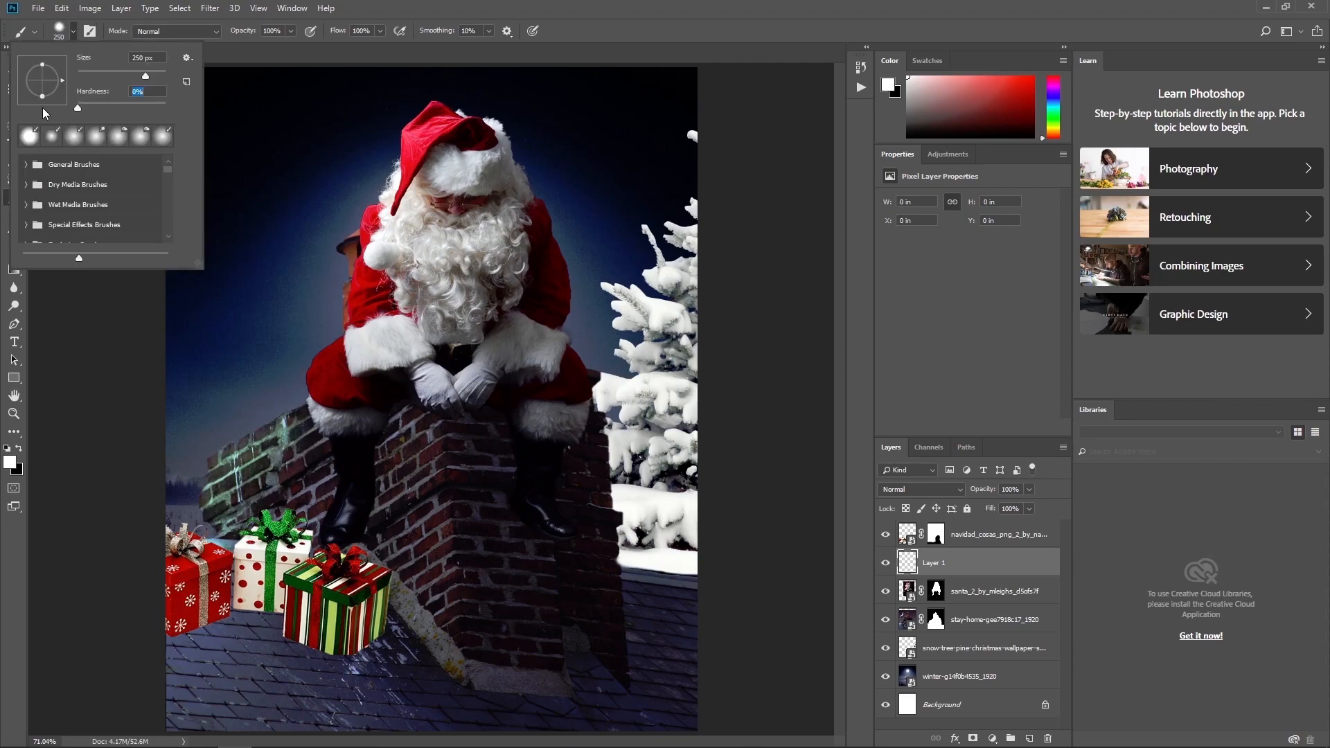
{"action": "left_click", "coordinate": [284, 176]}
Paint a soft black shadow on the new layer beneath the three gift boxes with a 125 px brush.
{"action": "key", "text": "x"}
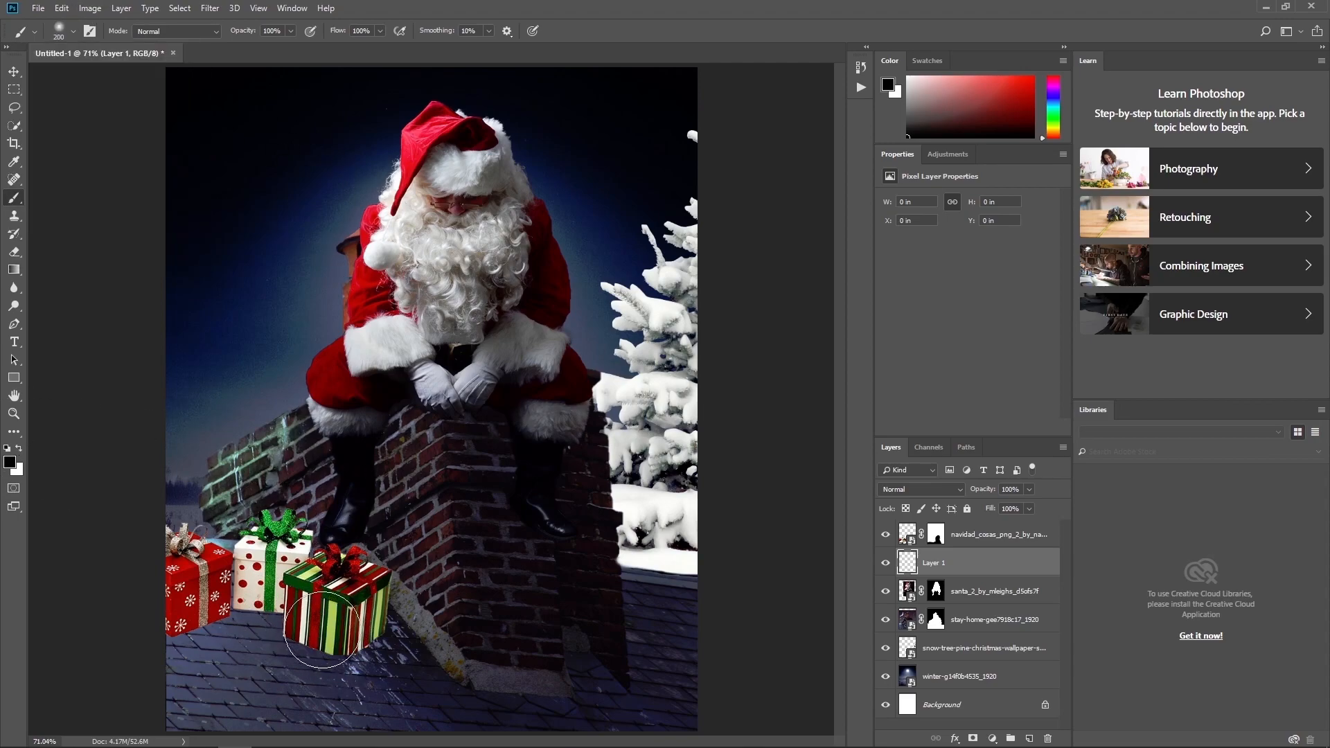
{"action": "key", "text": "bracketright"}
{"action": "key", "text": "bracketright"}
{"action": "key", "text": "bracketleft"}
{"action": "key", "text": "bracketleft"}
{"action": "key", "text": "bracketleft"}
{"action": "key", "text": "bracketleft"}
{"action": "key", "text": "bracketleft"}
{"action": "mouse_move", "coordinate": [326, 648]}
{"action": "left_mouse_down"}
{"action": "mouse_move", "coordinate": [367, 649]}
{"action": "mouse_move", "coordinate": [236, 623]}
{"action": "mouse_move", "coordinate": [161, 630]}
{"action": "mouse_move", "coordinate": [261, 629]}
{"action": "mouse_move", "coordinate": [175, 646]}
{"action": "left_mouse_up"}
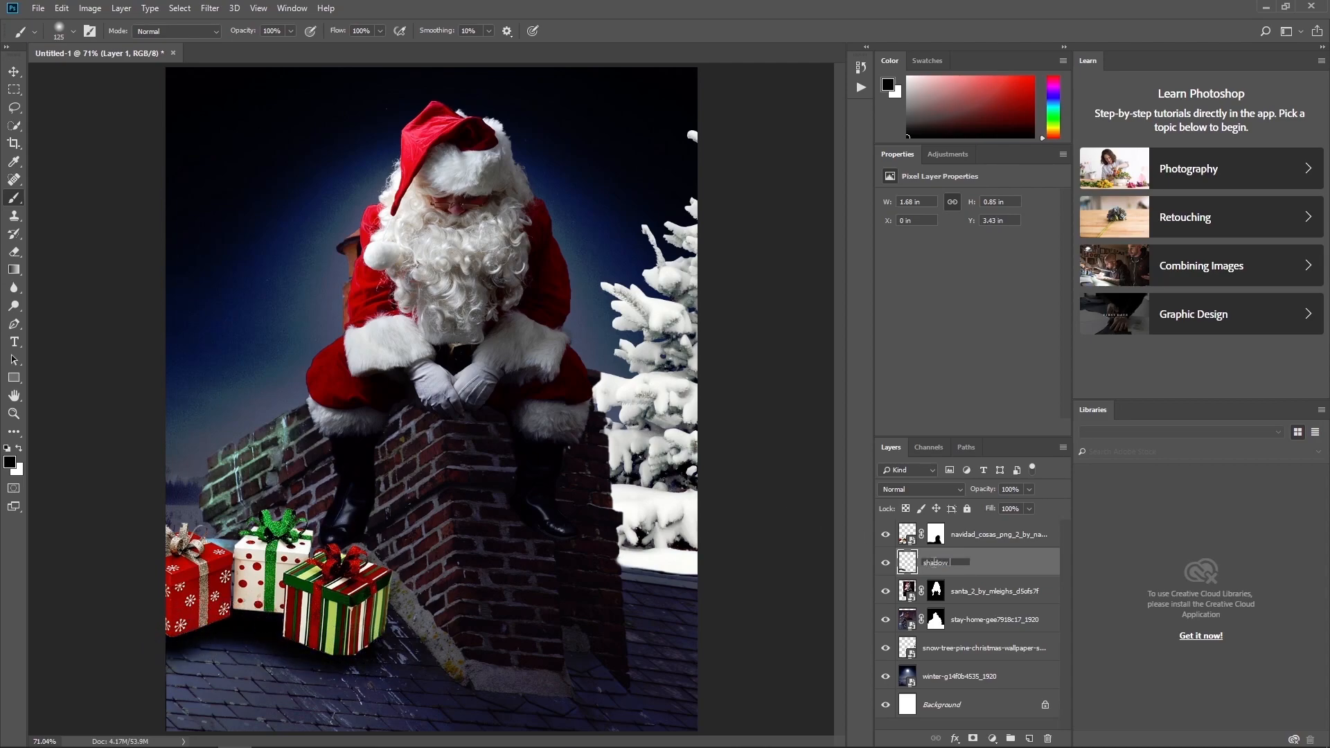
Rename the painted shadow layer "shadow", the gift boxes layer "gifts" and the Santa layer "santa".
{"action": "left_click", "coordinate": [935, 563]}
{"action": "type", "text": "shadow"}
{"action": "double_click", "coordinate": [977, 534]}
{"action": "type", "text": "gifts"}
{"action": "key", "text": "Return"}
{"action": "double_click", "coordinate": [985, 592]}
{"action": "type", "text": "santa"}
{"action": "key", "text": "Return"}
Rename the chimney layer "roof", the snowy tree layer "tree" and the winter background layer "sky".
{"action": "double_click", "coordinate": [984, 620]}
{"action": "type", "text": "roof"}
{"action": "key", "text": "Return"}
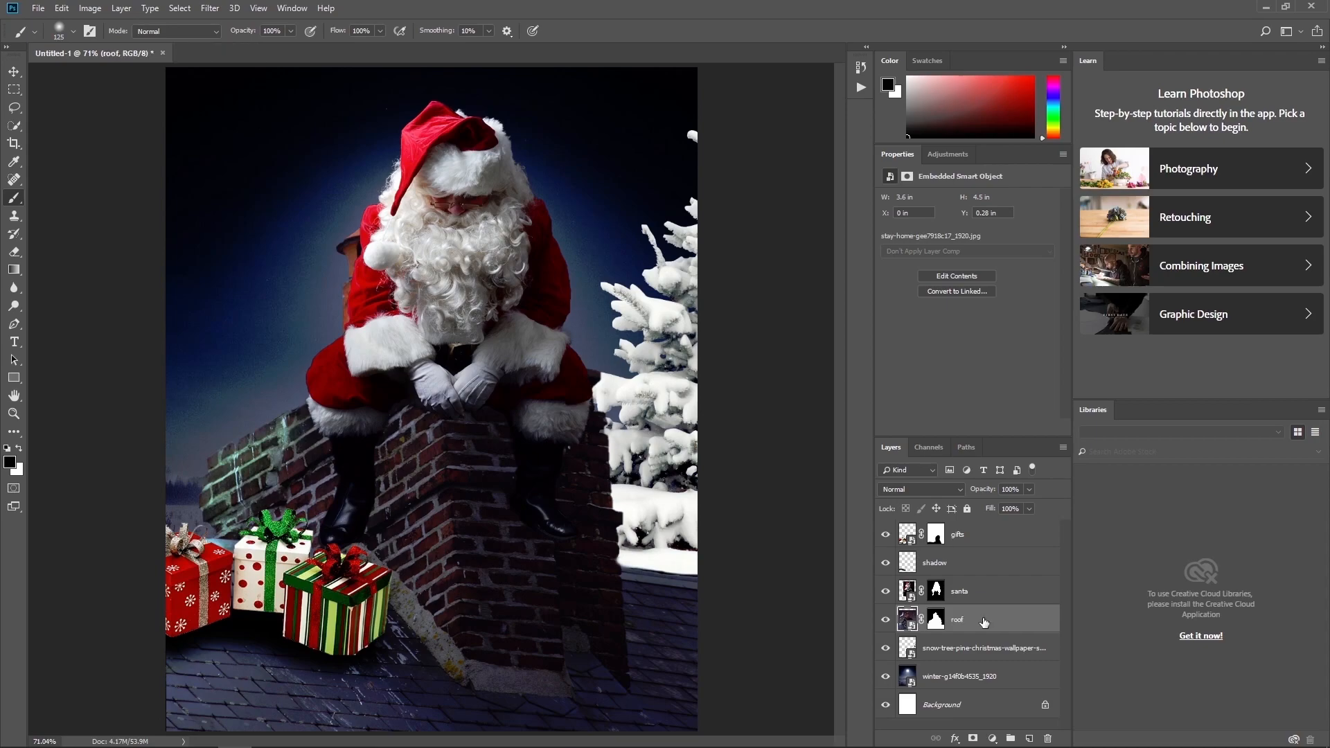
{"action": "double_click", "coordinate": [941, 650]}
{"action": "type", "text": "tree"}
{"action": "key", "text": "Return"}
{"action": "double_click", "coordinate": [953, 676]}
{"action": "type", "text": "sky"}
{"action": "key", "text": "Return"}
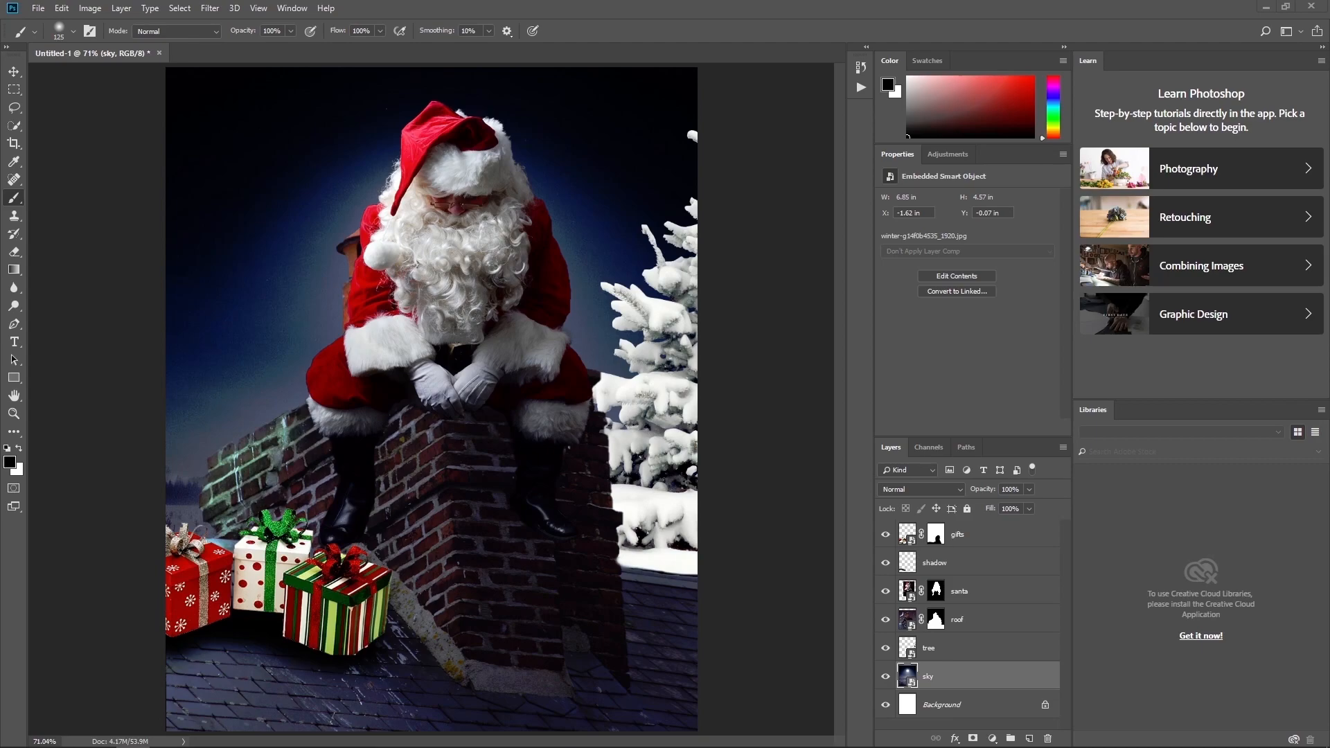
Set the placed smoke image to Screen blending, shift it to the upper left of the picture and move its layer above roof.
{"action": "left_click", "coordinate": [922, 489]}
{"action": "left_click", "coordinate": [922, 261]}
{"action": "left_click_drag", "start_coordinate": [682, 311], "coordinate": [582, 160]}
{"action": "key", "text": "Return"}
{"action": "left_click_drag", "start_coordinate": [977, 677], "coordinate": [970, 606]}
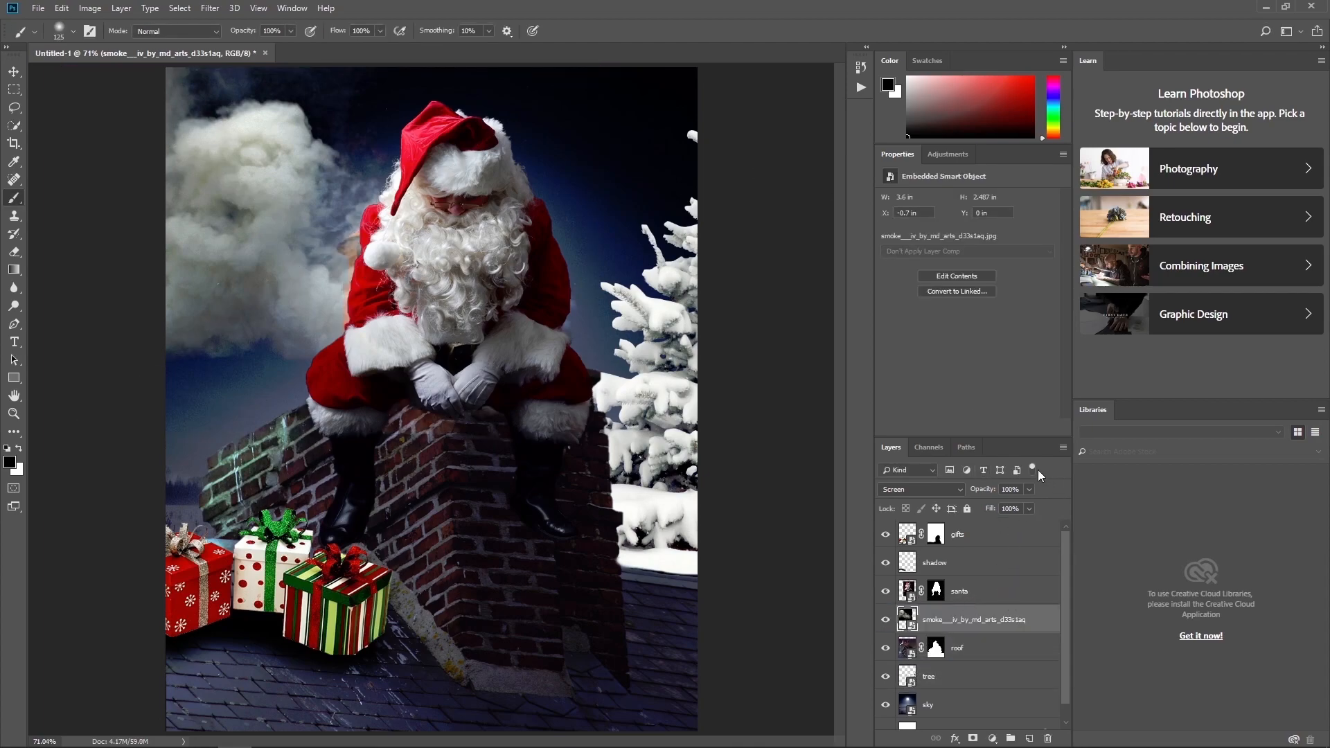
Enlarge the smoke image to about 15.1%, shift it up and left behind Santa, and rename its layer "smoke".
{"action": "key", "text": "ctrl+t"}
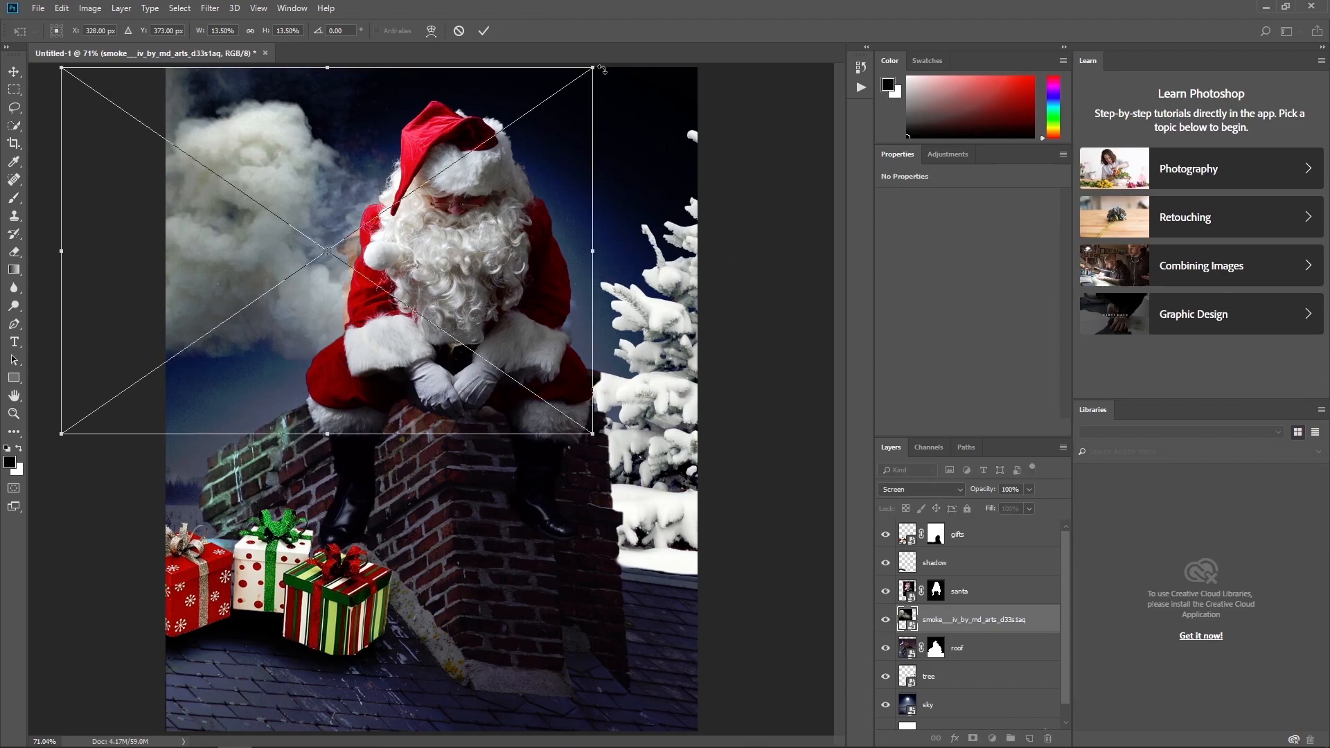
{"action": "left_click_drag", "start_coordinate": [596, 66], "coordinate": [634, 57]}
{"action": "left_click_drag", "start_coordinate": [618, 161], "coordinate": [489, 122]}
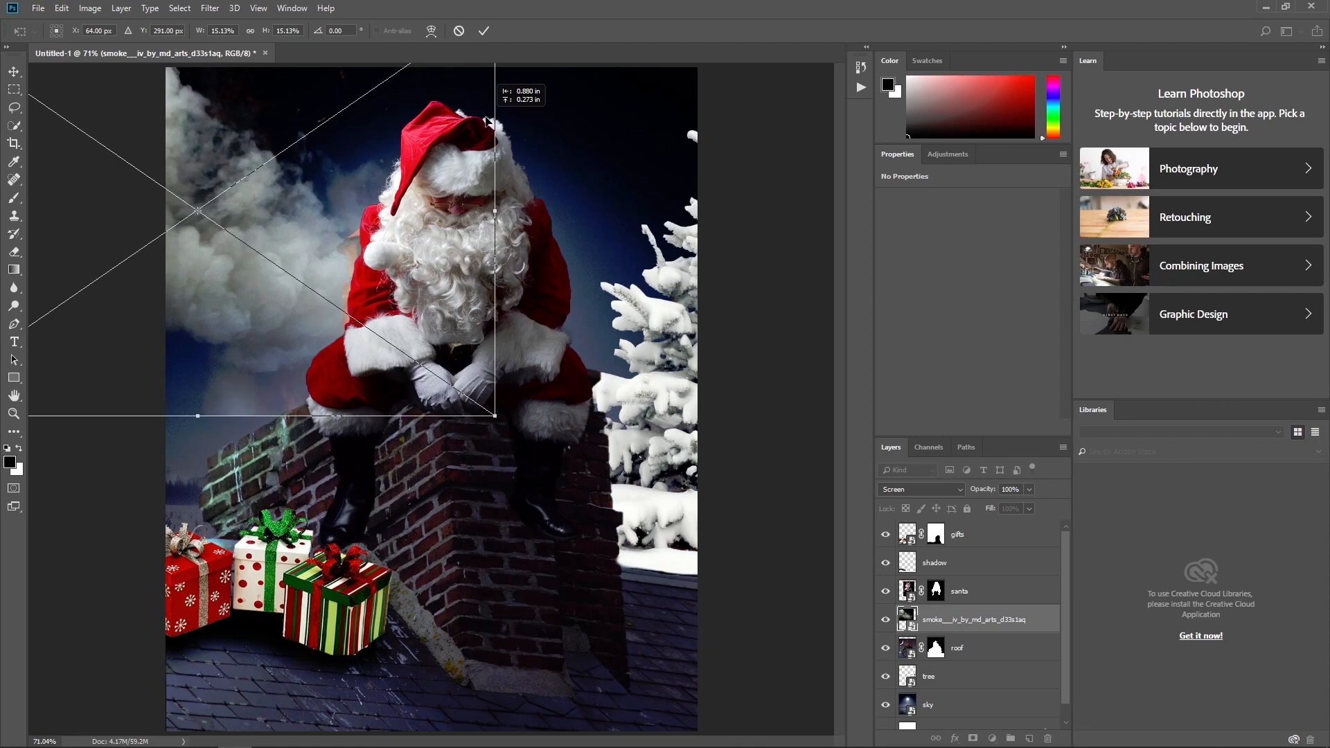
{"action": "key", "text": "Return"}
{"action": "double_click", "coordinate": [939, 619]}
{"action": "type", "text": "smoke"}
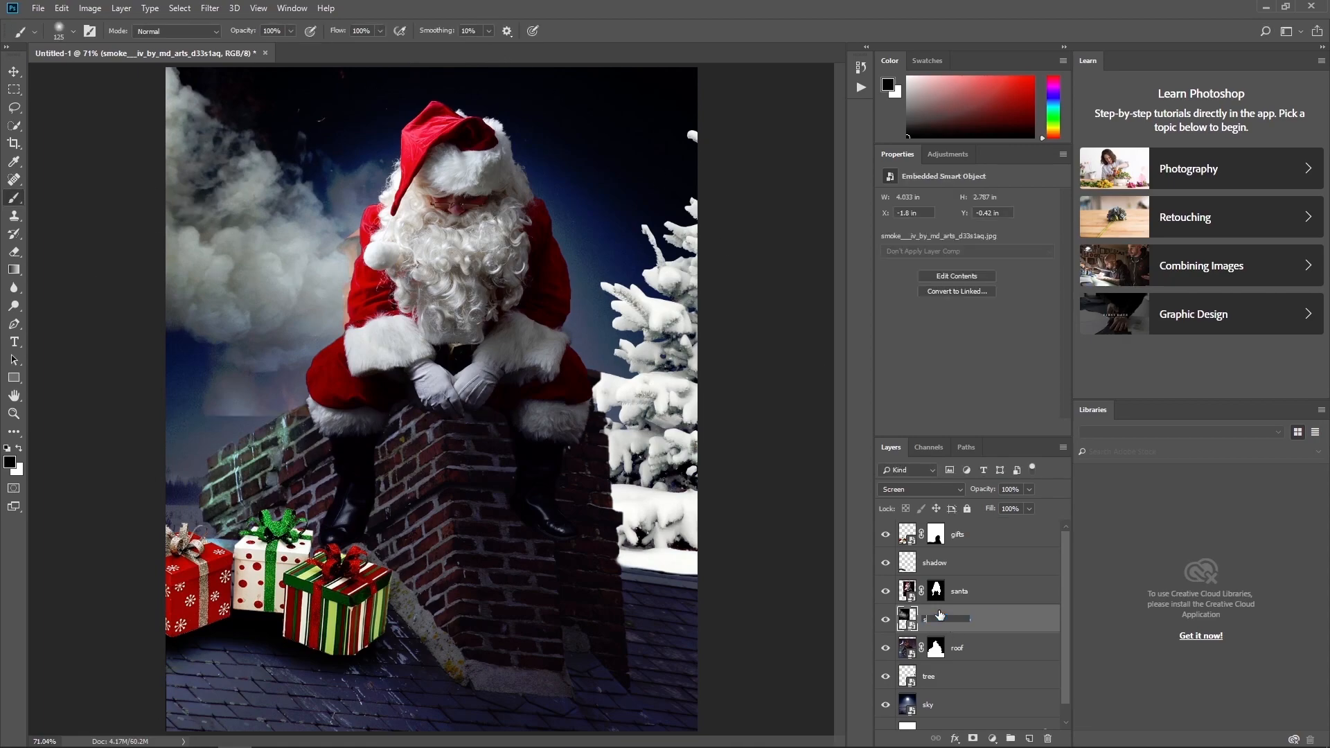
{"action": "key", "text": "Return"}
Add a mask to the smoke layer and paint black over its hard lower edge and the area beside Santa's hat.
{"action": "left_click", "coordinate": [973, 738]}
{"action": "mouse_move", "coordinate": [199, 416]}
{"action": "left_mouse_down"}
{"action": "mouse_move", "coordinate": [222, 389]}
{"action": "mouse_move", "coordinate": [236, 409]}
{"action": "left_mouse_up"}
{"action": "mouse_move", "coordinate": [308, 127]}
{"action": "left_mouse_down"}
{"action": "mouse_move", "coordinate": [336, 88]}
{"action": "mouse_move", "coordinate": [235, 102]}
{"action": "mouse_move", "coordinate": [284, 97]}
{"action": "mouse_move", "coordinate": [284, 127]}
{"action": "mouse_move", "coordinate": [327, 115]}
{"action": "mouse_move", "coordinate": [310, 139]}
{"action": "mouse_move", "coordinate": [343, 120]}
{"action": "mouse_move", "coordinate": [321, 133]}
{"action": "mouse_move", "coordinate": [391, 124]}
{"action": "left_mouse_up"}
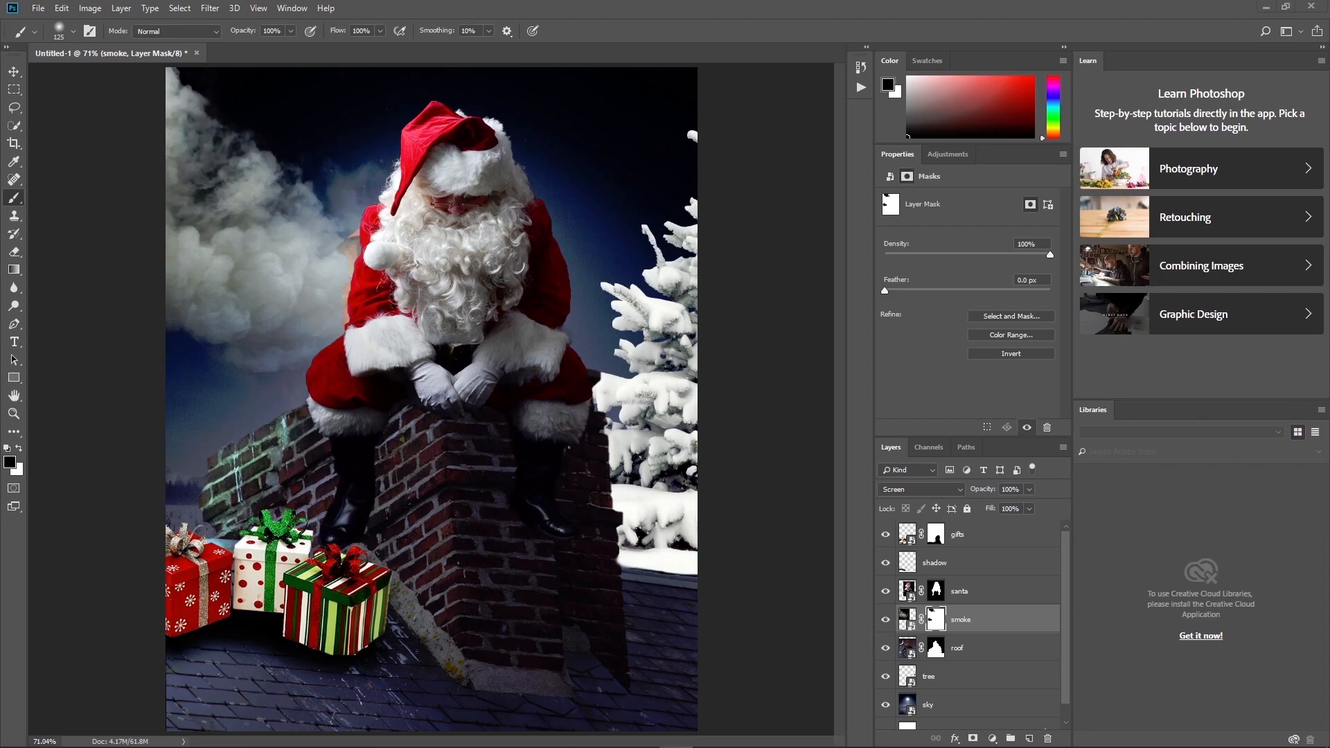
Apply a Gaussian Blur with a 1.2 px radius to the gifts layer.
{"action": "left_click", "coordinate": [981, 541]}
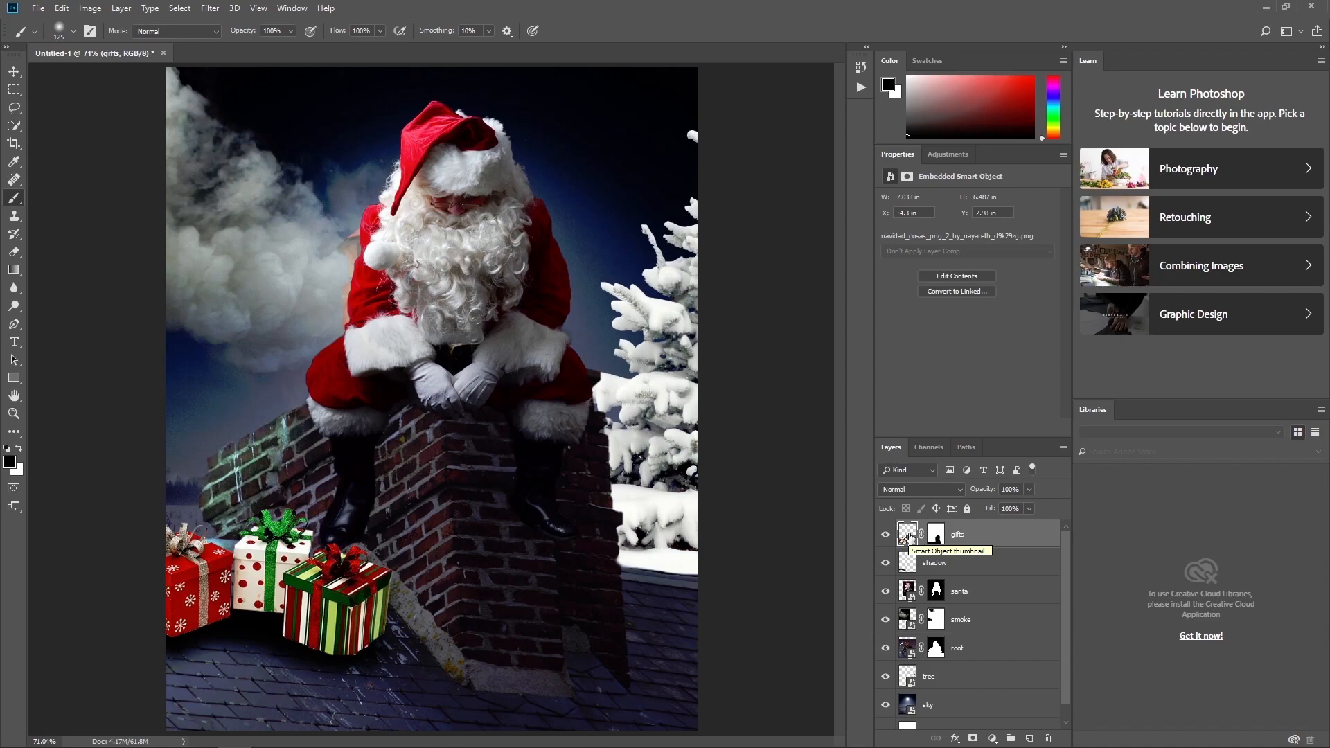
{"action": "left_click", "coordinate": [210, 9]}
{"action": "mouse_move", "coordinate": [277, 170]}
{"action": "left_click", "coordinate": [411, 218]}
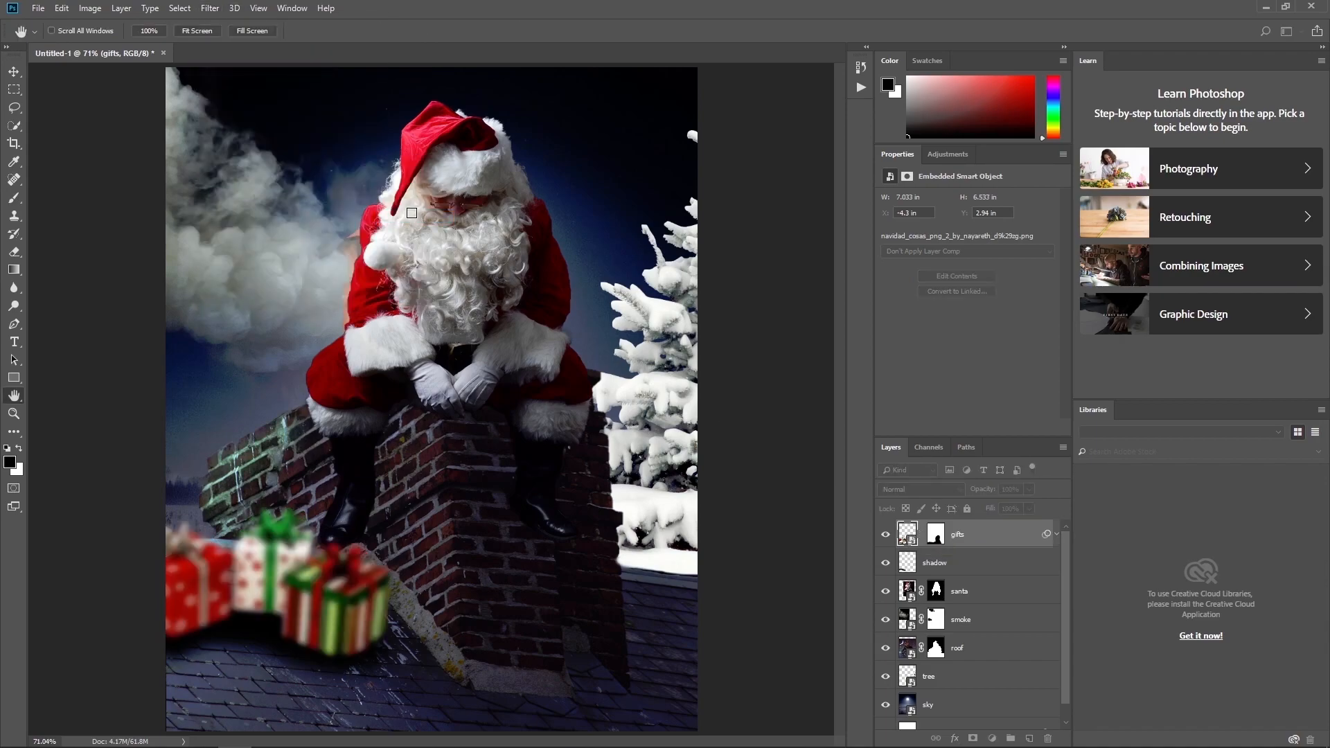
{"action": "type", "text": "1.2"}
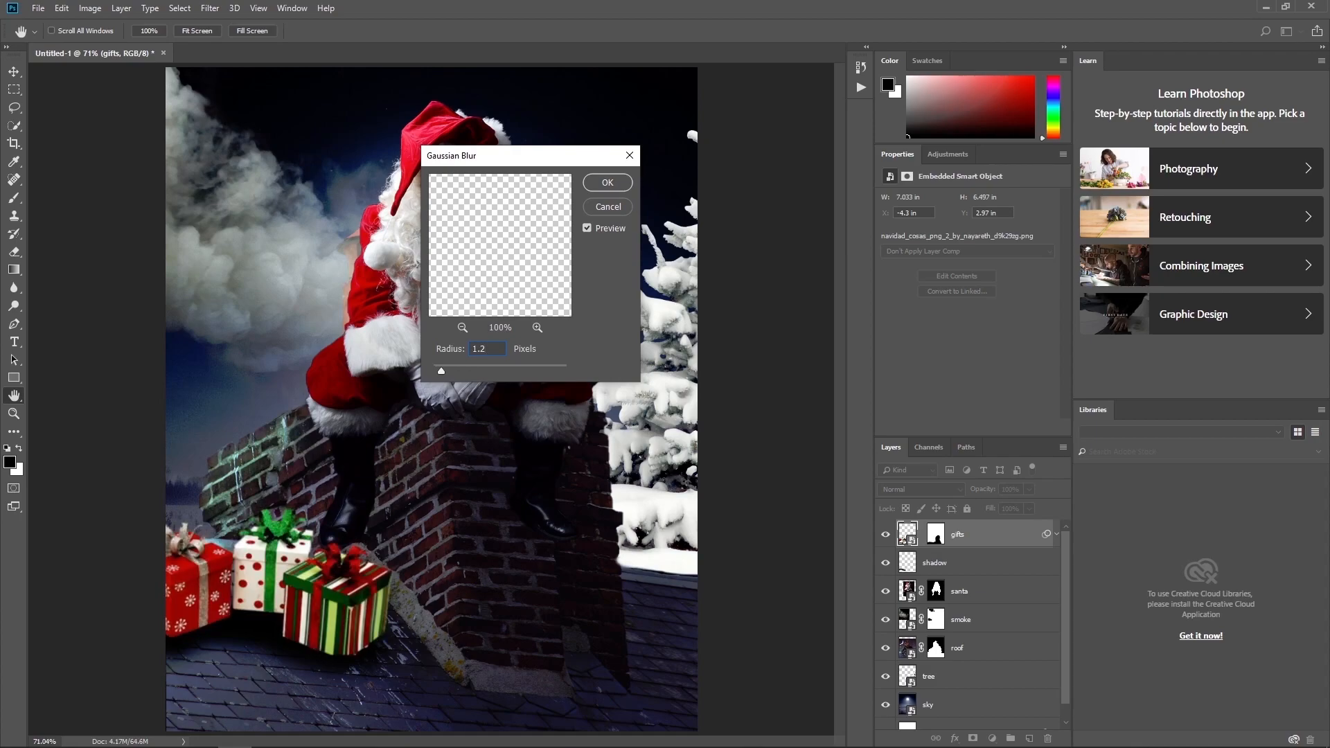
{"action": "key", "text": "Return"}
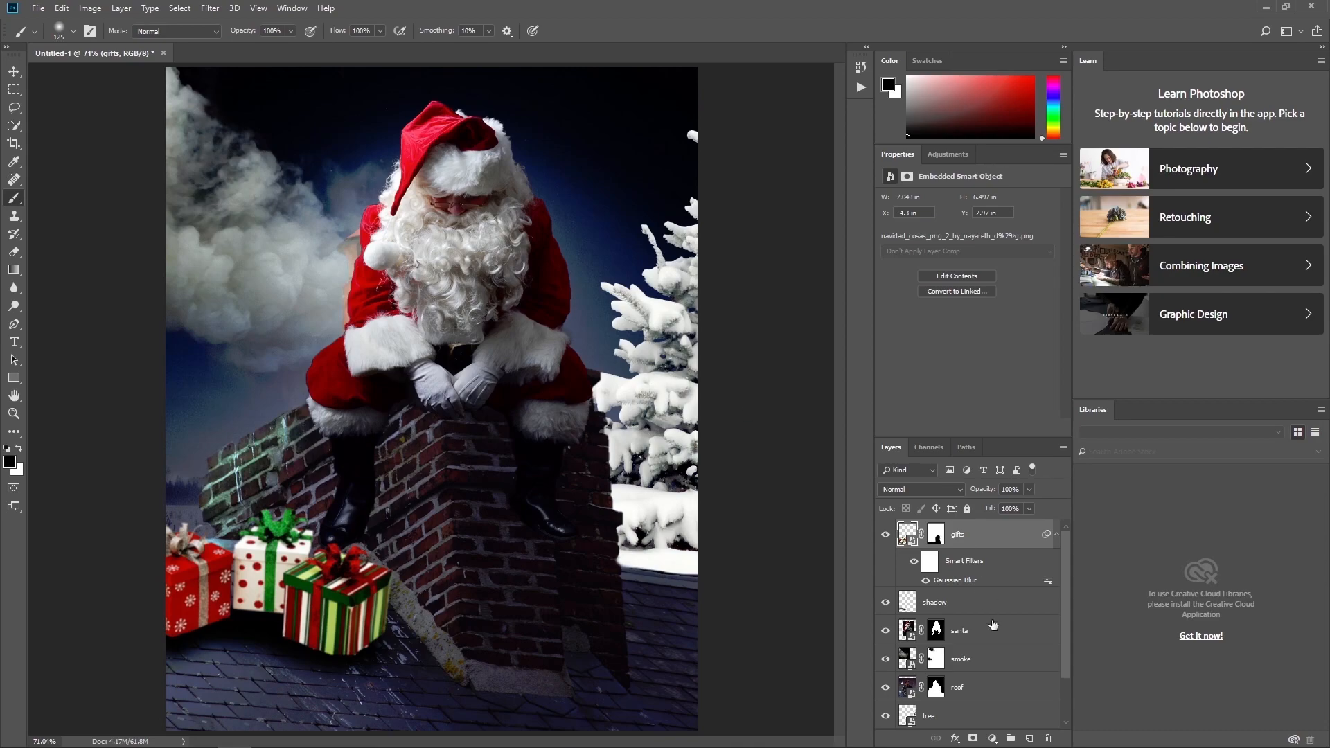
Move the smoke layer to the top of the layer stack and paint black on its mask where smoke covers Santa.
{"action": "left_click_drag", "start_coordinate": [909, 659], "coordinate": [932, 534]}
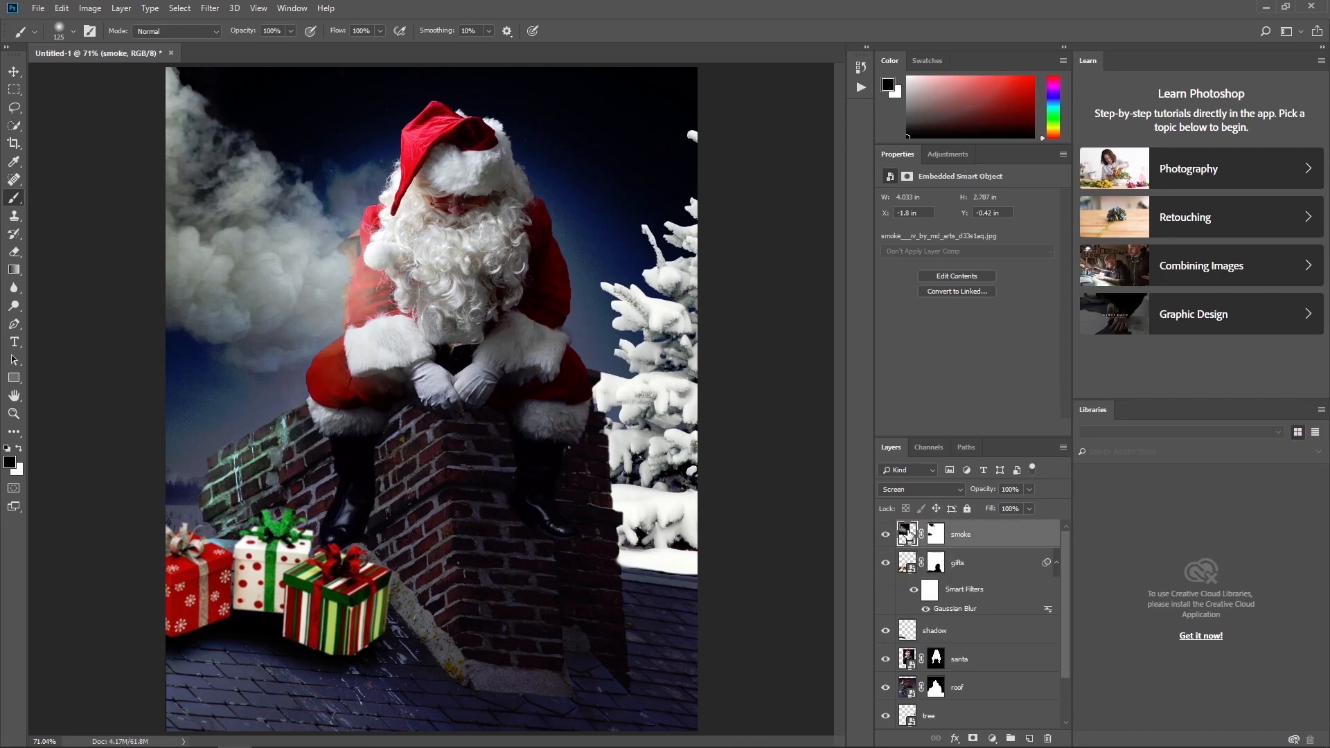
{"action": "left_click", "coordinate": [935, 537]}
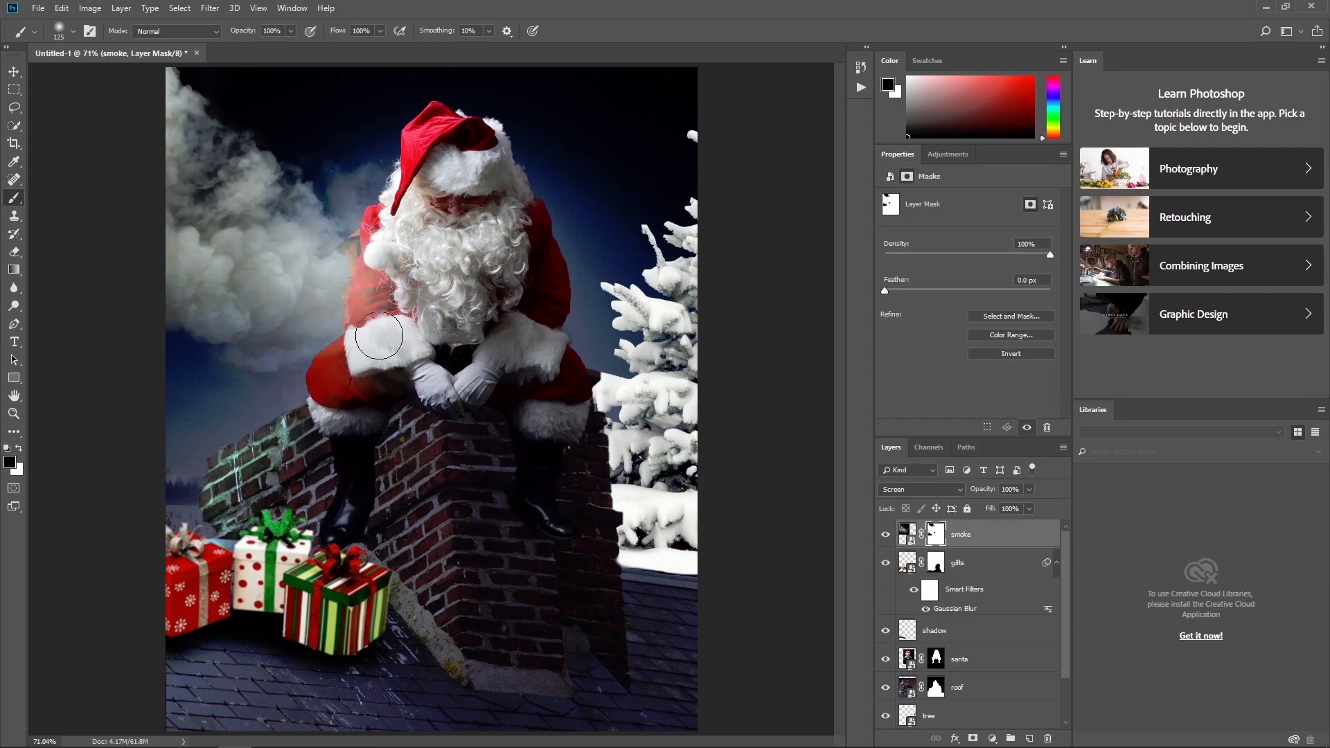
{"action": "mouse_move", "coordinate": [392, 225]}
{"action": "left_mouse_down"}
{"action": "mouse_move", "coordinate": [369, 305]}
{"action": "mouse_move", "coordinate": [374, 360]}
{"action": "mouse_move", "coordinate": [402, 374]}
{"action": "mouse_move", "coordinate": [382, 276]}
{"action": "mouse_move", "coordinate": [345, 246]}
{"action": "mouse_move", "coordinate": [336, 264]}
{"action": "left_mouse_up"}
{"action": "key", "text": "x"}
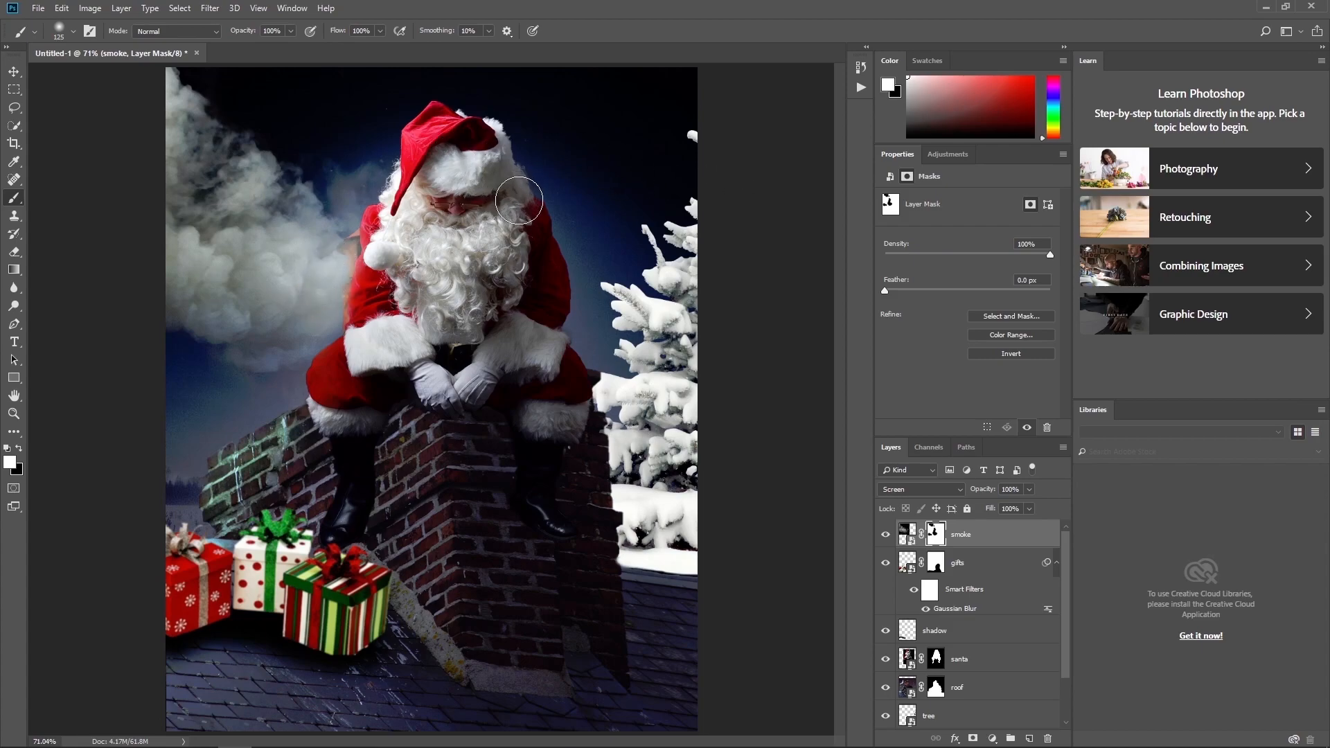
Place the string lights image above the smoke layer, enlarge it to about 32.4% and position it across the upper part of the scene.
{"action": "left_click", "coordinate": [908, 534]}
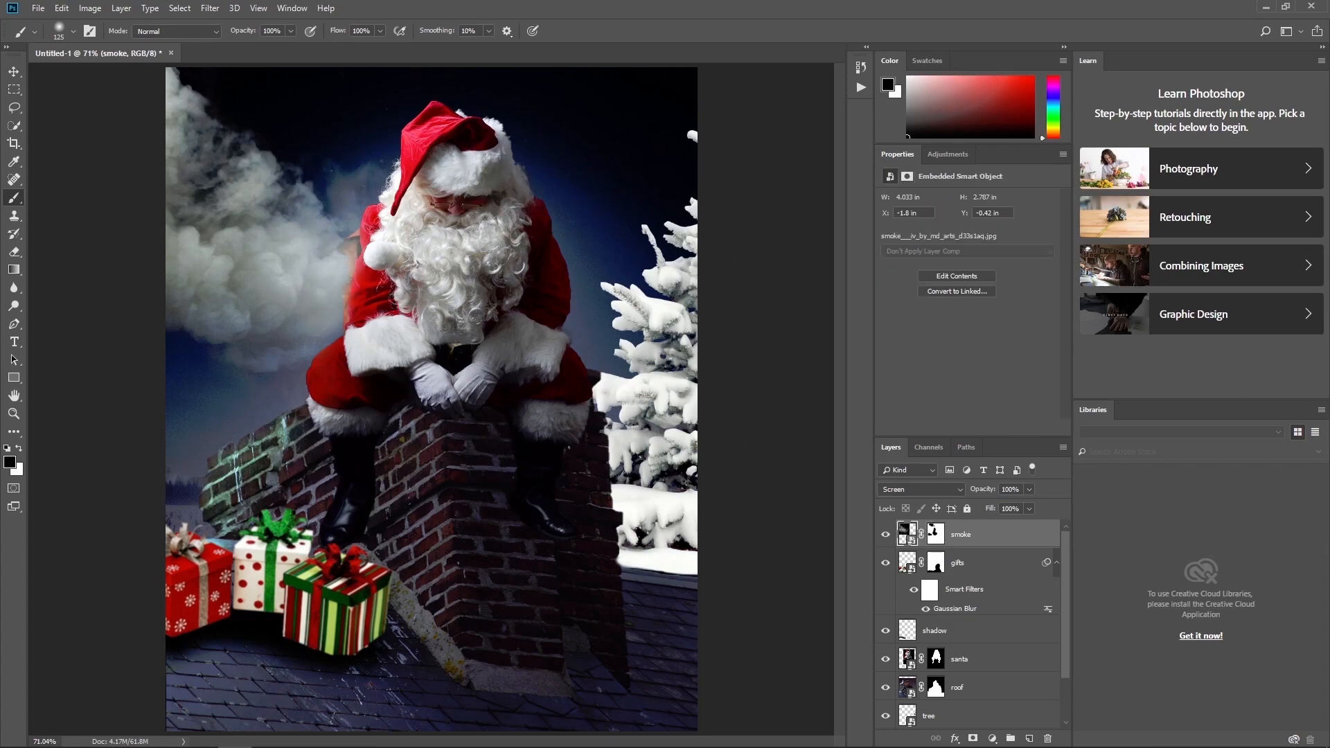
{"action": "left_click_drag", "start_coordinate": [0, 285], "coordinate": [274, 284]}
{"action": "mouse_move", "coordinate": [756, 338]}
{"action": "left_mouse_down"}
{"action": "mouse_move", "coordinate": [693, 221]}
{"action": "mouse_move", "coordinate": [764, 337]}
{"action": "left_mouse_up"}
{"action": "left_click_drag", "start_coordinate": [554, 339], "coordinate": [556, 167]}
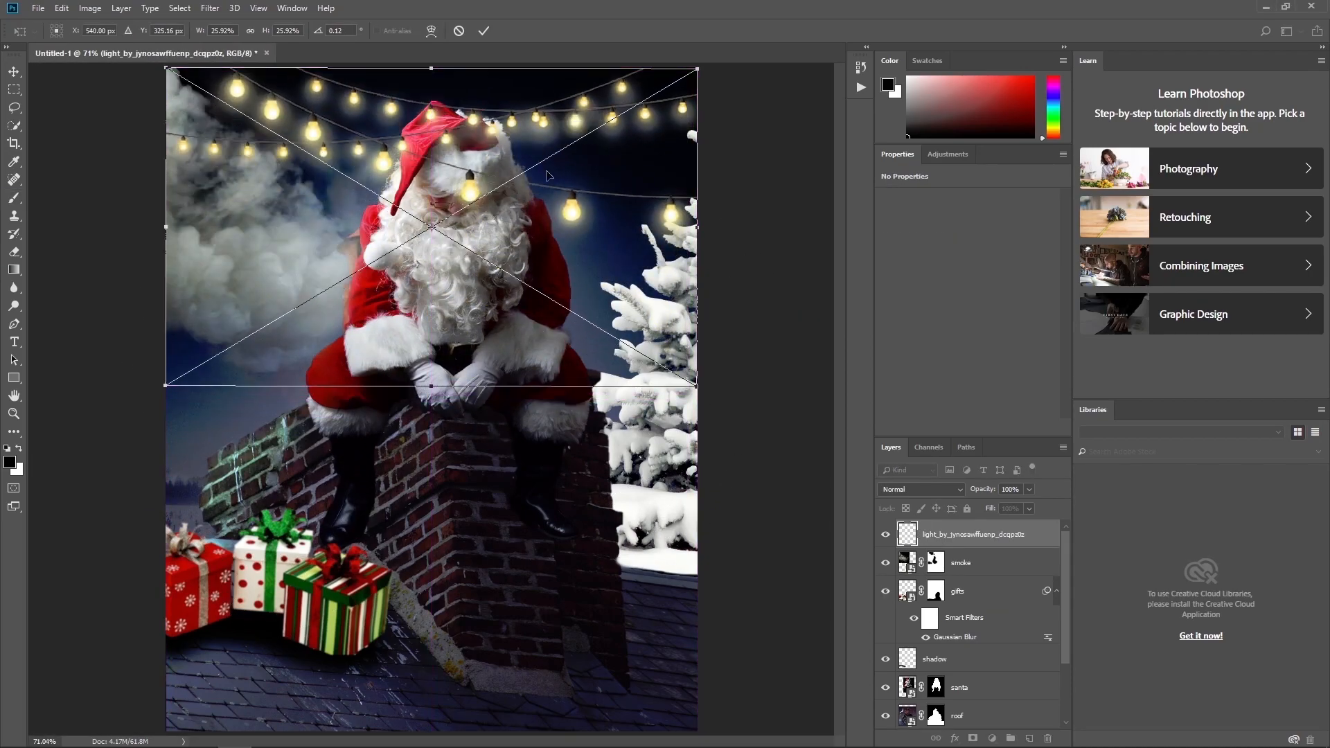
{"action": "left_click_drag", "start_coordinate": [693, 383], "coordinate": [767, 431]}
{"action": "mouse_move", "coordinate": [645, 323]}
{"action": "left_mouse_down"}
{"action": "mouse_move", "coordinate": [619, 327]}
{"action": "mouse_move", "coordinate": [604, 360]}
{"action": "left_mouse_up"}
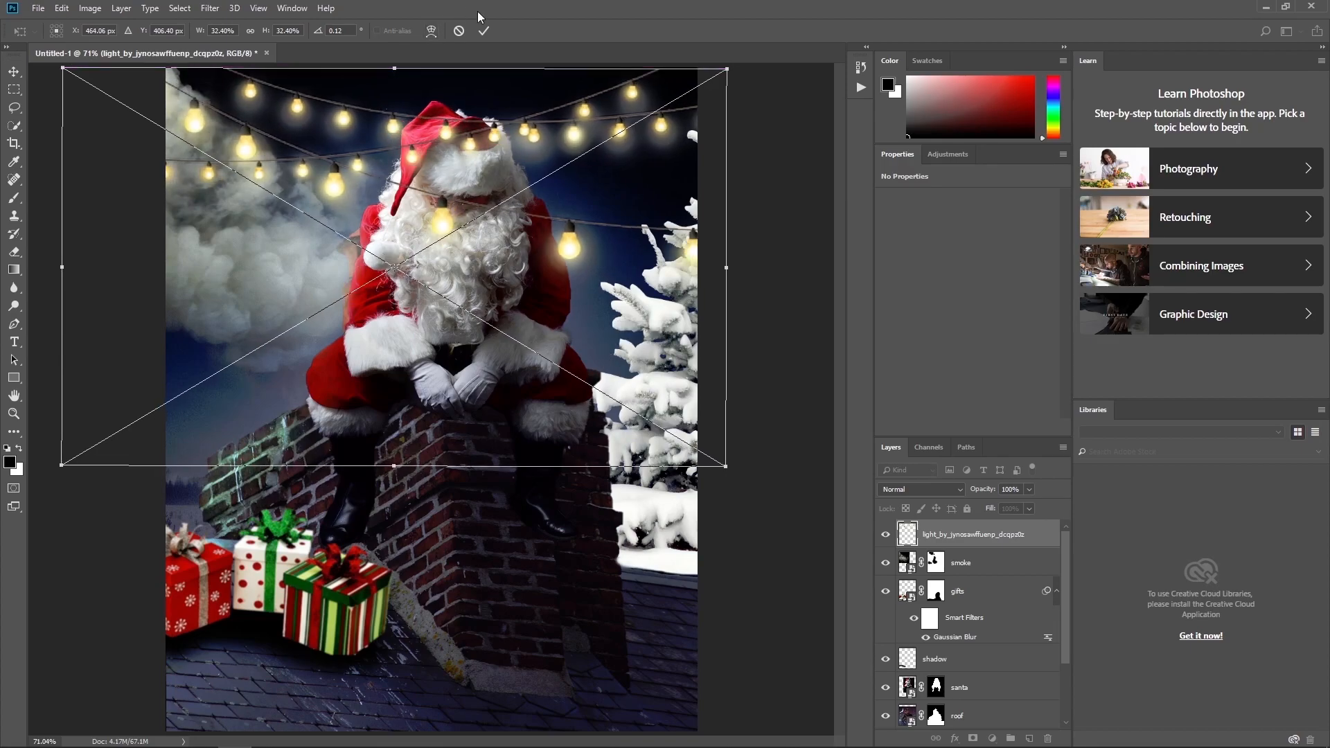
{"action": "key", "text": "Return"}
{"action": "key", "text": "b"}
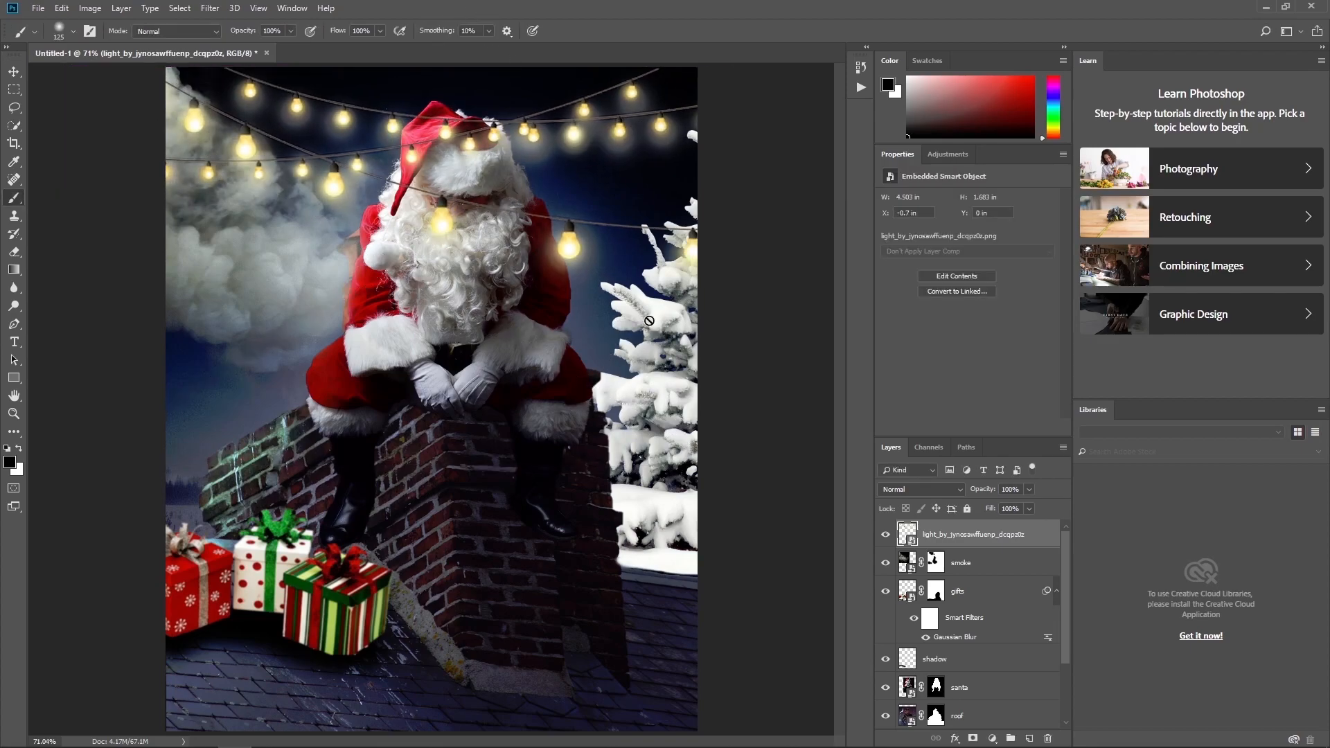
Move the santa layer to the top of the layer stack, above the string lights.
{"action": "double_click", "coordinate": [912, 688]}
{"action": "left_click", "coordinate": [370, 53]}
{"action": "left_click_drag", "start_coordinate": [912, 688], "coordinate": [913, 534]}
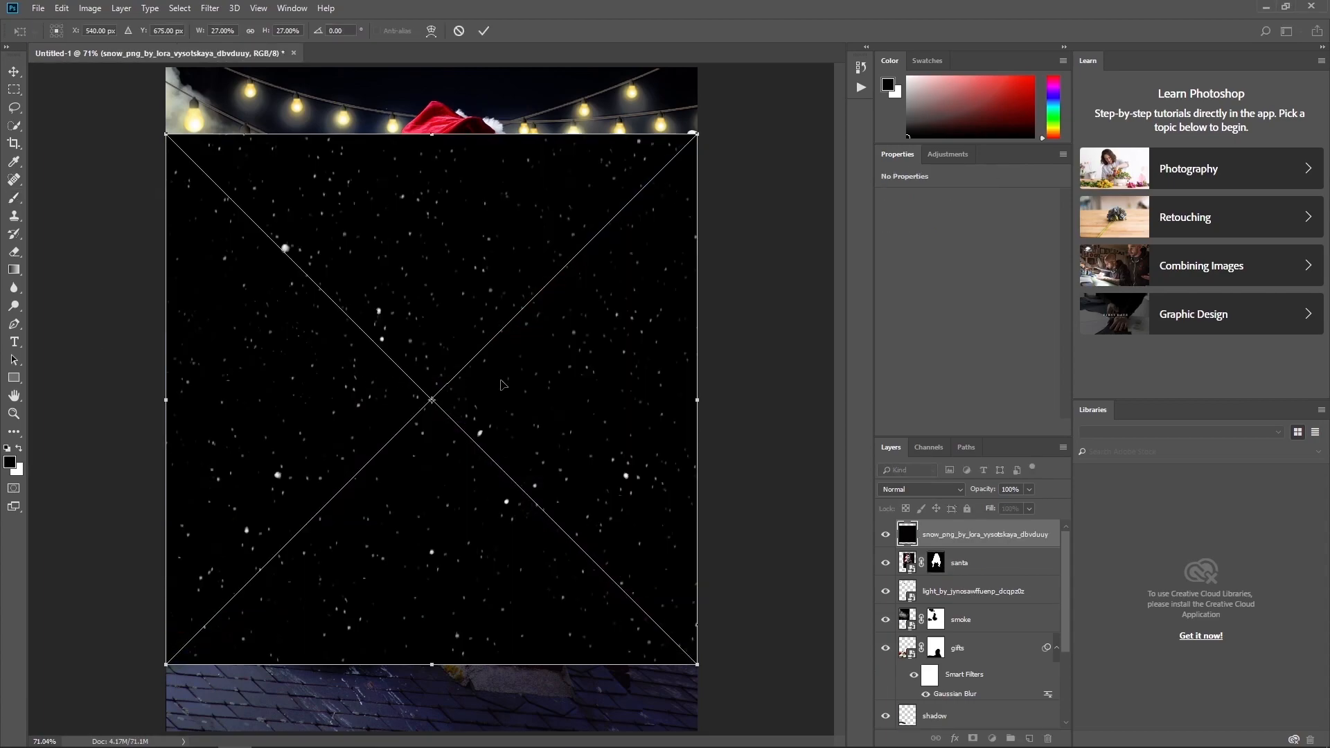
Set the placed snow image to Screen blending and enlarge it evenly to about 4.82 in wide so it covers the whole scene.
{"action": "left_click", "coordinate": [920, 489]}
{"action": "left_click", "coordinate": [913, 258]}
{"action": "left_click_drag", "start_coordinate": [697, 134], "coordinate": [798, 80]}
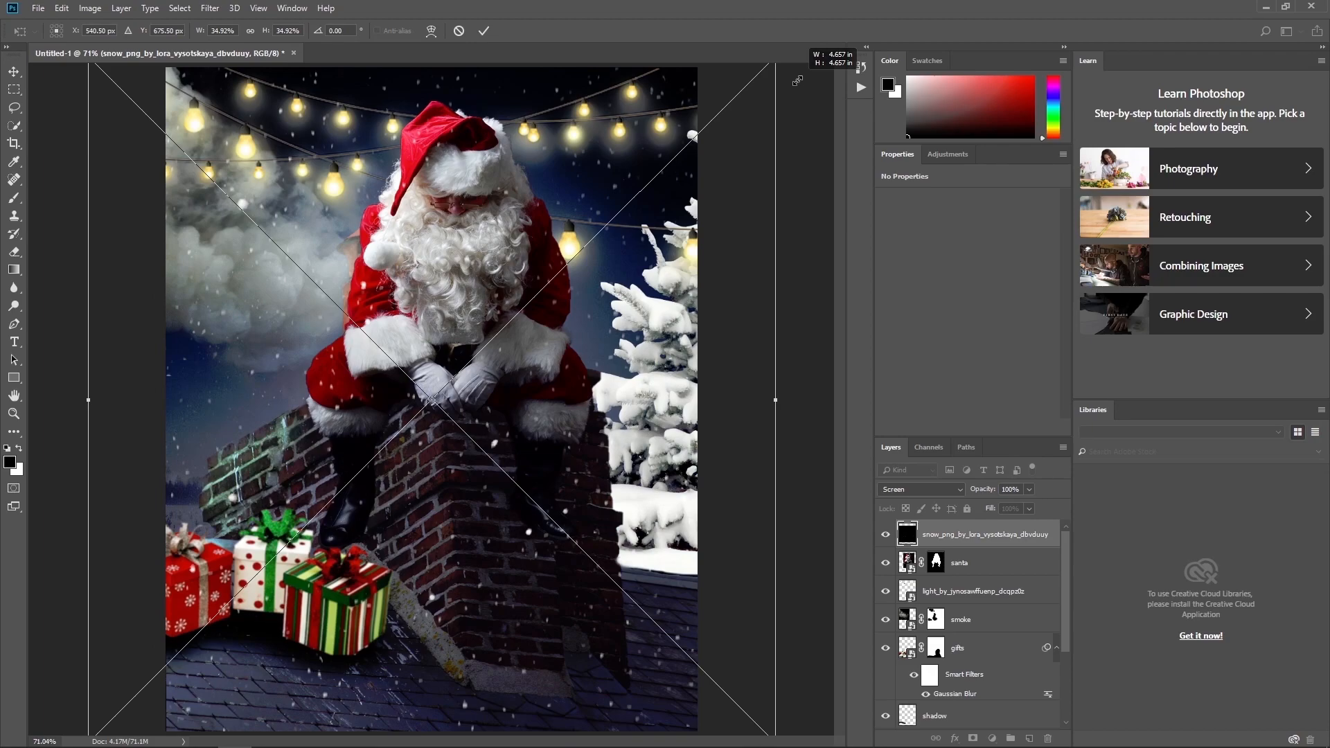
{"action": "left_click", "coordinate": [484, 30]}
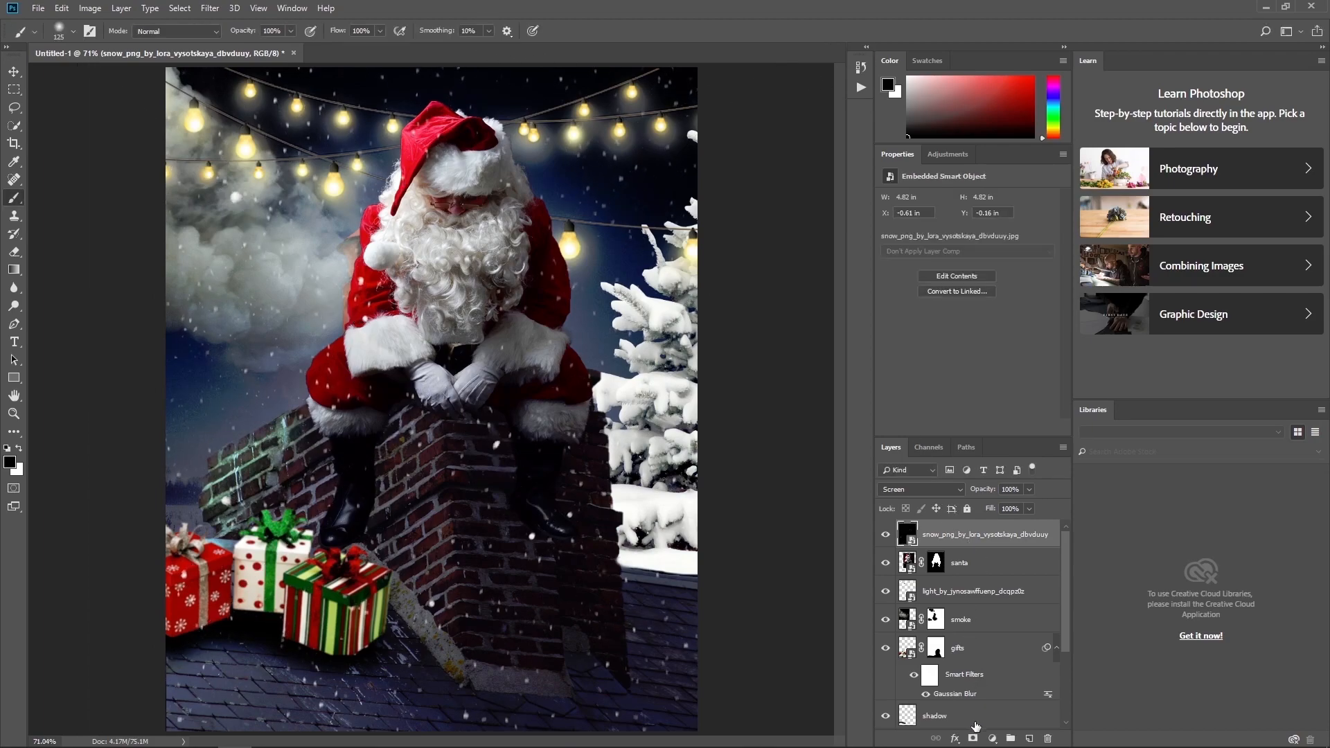
Add a mask to the snow layer and paint black on it where snowflakes cover Santa's face and body.
{"action": "left_click", "coordinate": [973, 737]}
{"action": "mouse_move", "coordinate": [486, 298]}
{"action": "left_mouse_down"}
{"action": "mouse_move", "coordinate": [495, 211]}
{"action": "mouse_move", "coordinate": [434, 175]}
{"action": "mouse_move", "coordinate": [494, 168]}
{"action": "mouse_move", "coordinate": [429, 160]}
{"action": "mouse_move", "coordinate": [461, 136]}
{"action": "left_mouse_up"}
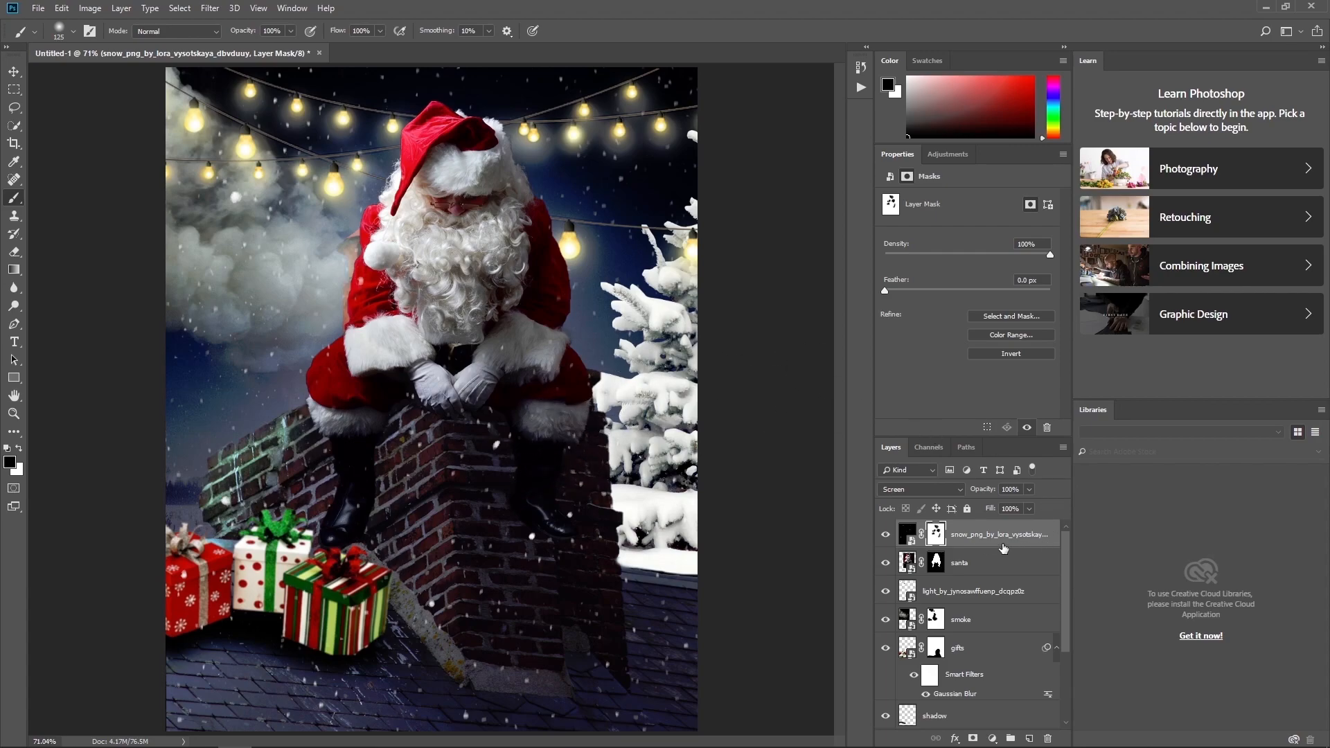
Apply a Gaussian Blur to the snow layer's mask and set the snow layer's fill to 84%.
{"action": "left_click", "coordinate": [210, 8]}
{"action": "mouse_move", "coordinate": [333, 220]}
{"action": "left_click", "coordinate": [415, 218]}
{"action": "left_click", "coordinate": [608, 184]}
{"action": "left_click", "coordinate": [1032, 509]}
{"action": "type", "text": "84"}
Apply a Motion Blur with a 0° angle and 10 px distance to the snow layer's image.
{"action": "left_click", "coordinate": [908, 537]}
{"action": "left_click", "coordinate": [210, 8]}
{"action": "mouse_move", "coordinate": [346, 165]}
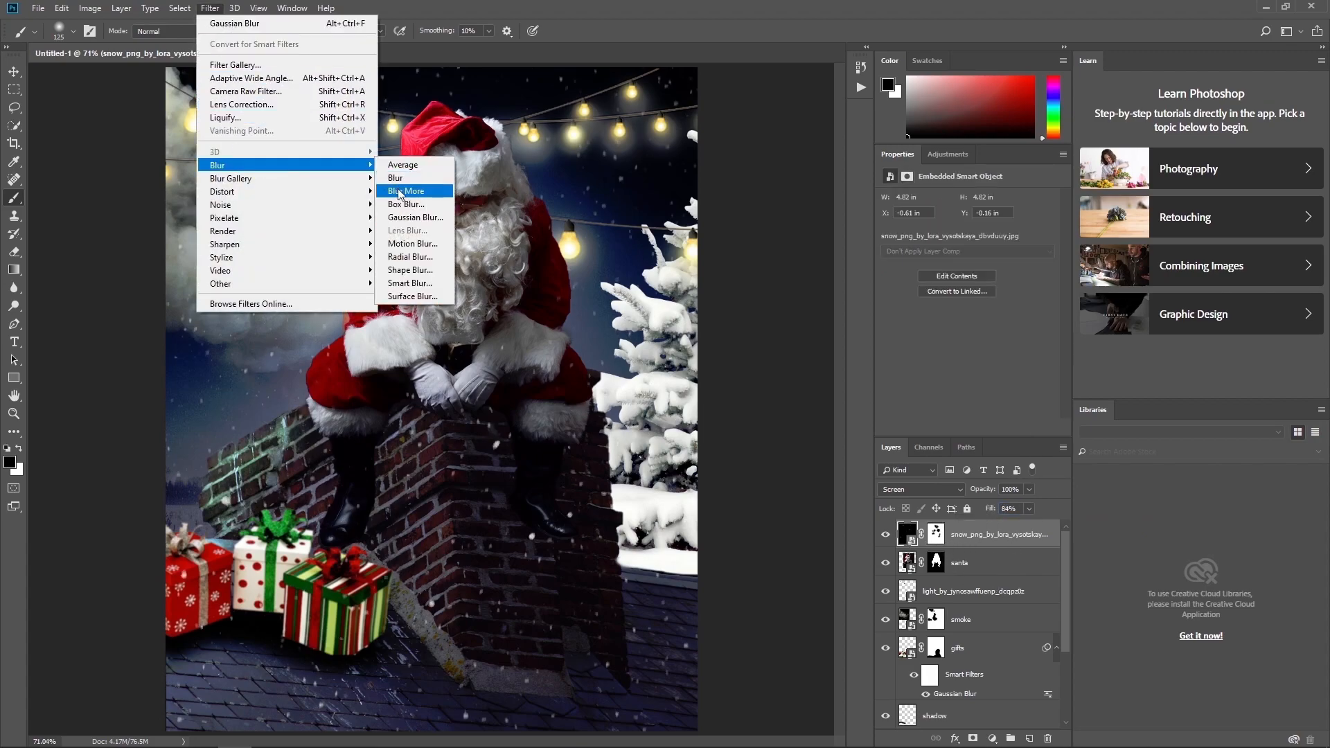
{"action": "left_click", "coordinate": [413, 244]}
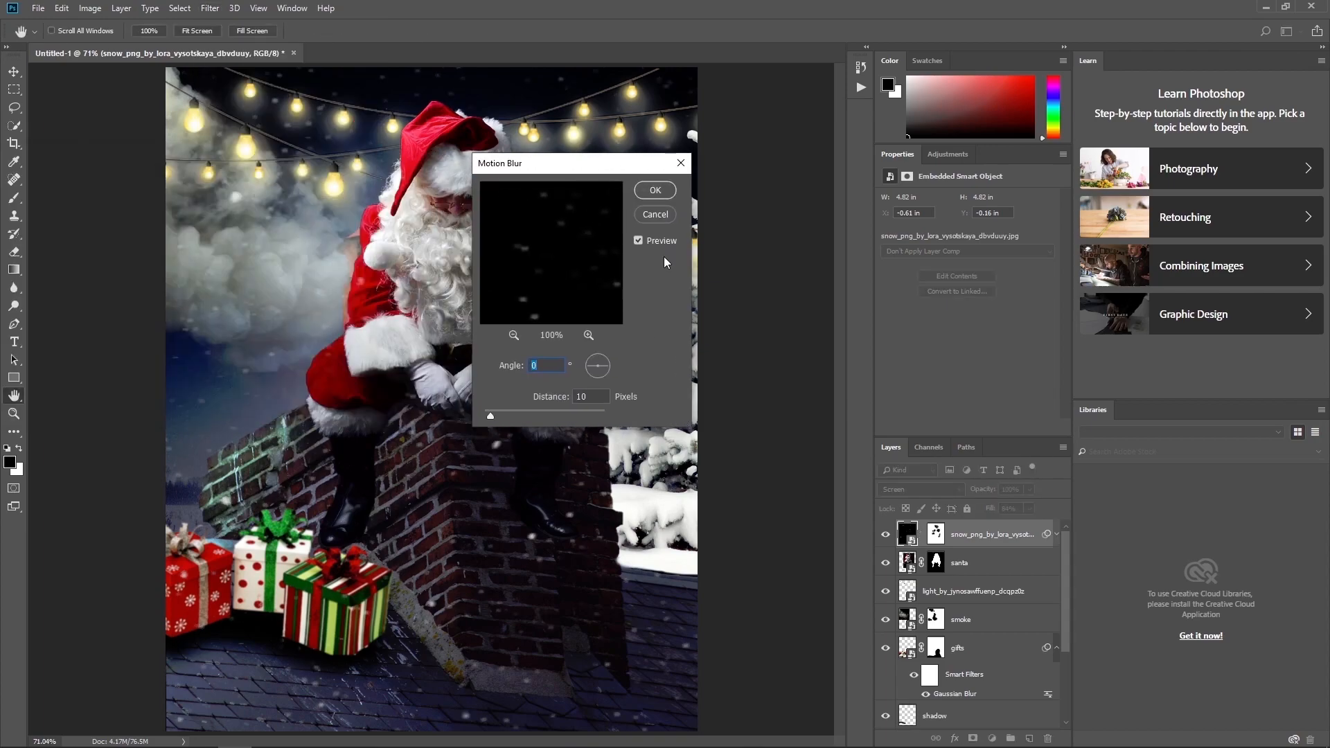
{"action": "key", "text": "Return"}
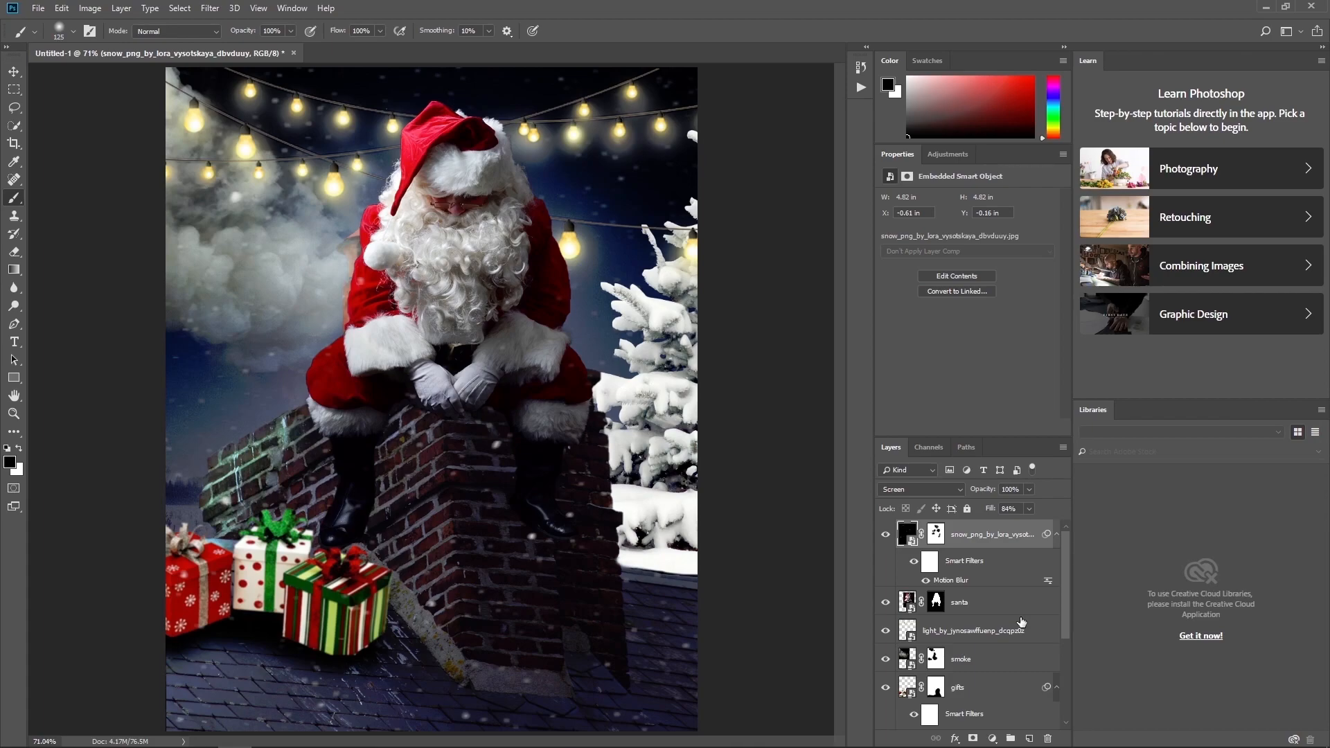
Apply a Gaussian Blur with a 0.28 px radius to the tree layer.
{"action": "scroll", "coordinate": [949, 618], "scroll_direction": "down", "scroll_amount": 4}
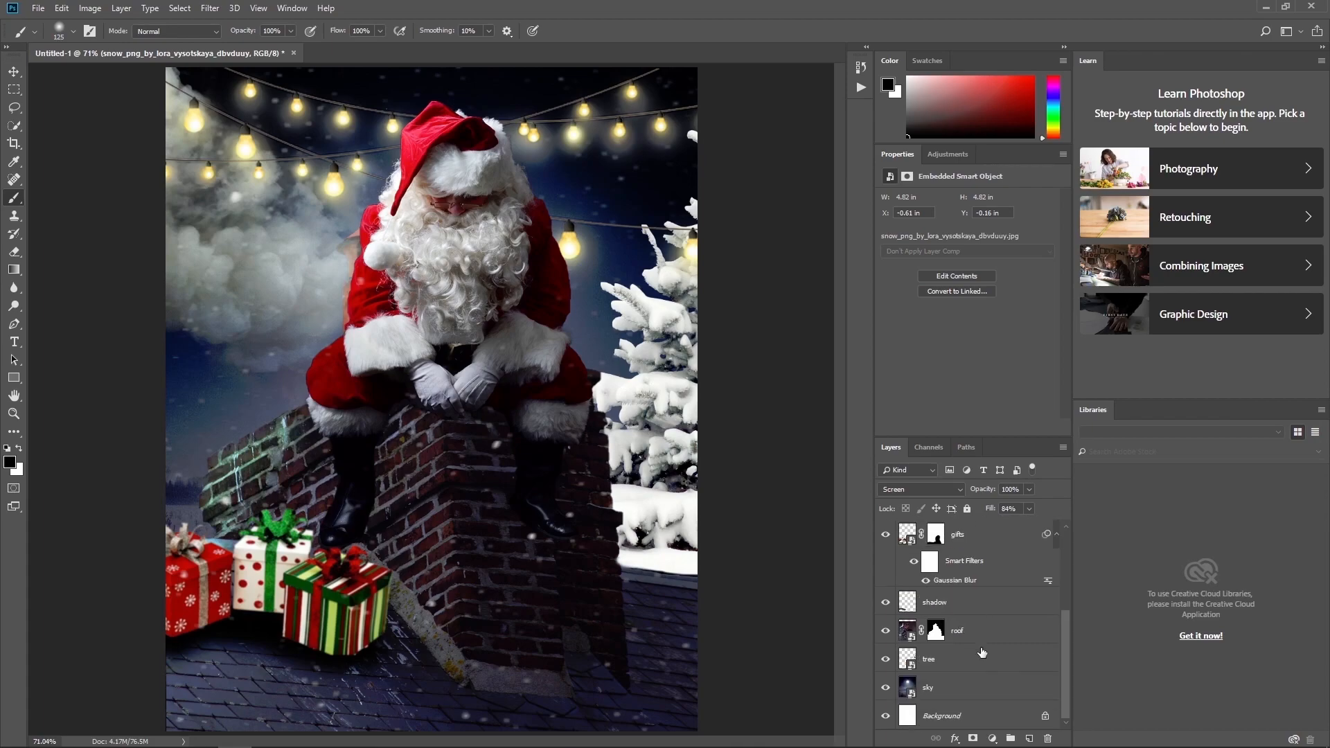
{"action": "left_click", "coordinate": [959, 667]}
{"action": "left_click", "coordinate": [210, 8]}
{"action": "mouse_move", "coordinate": [248, 170]}
{"action": "left_click", "coordinate": [430, 218]}
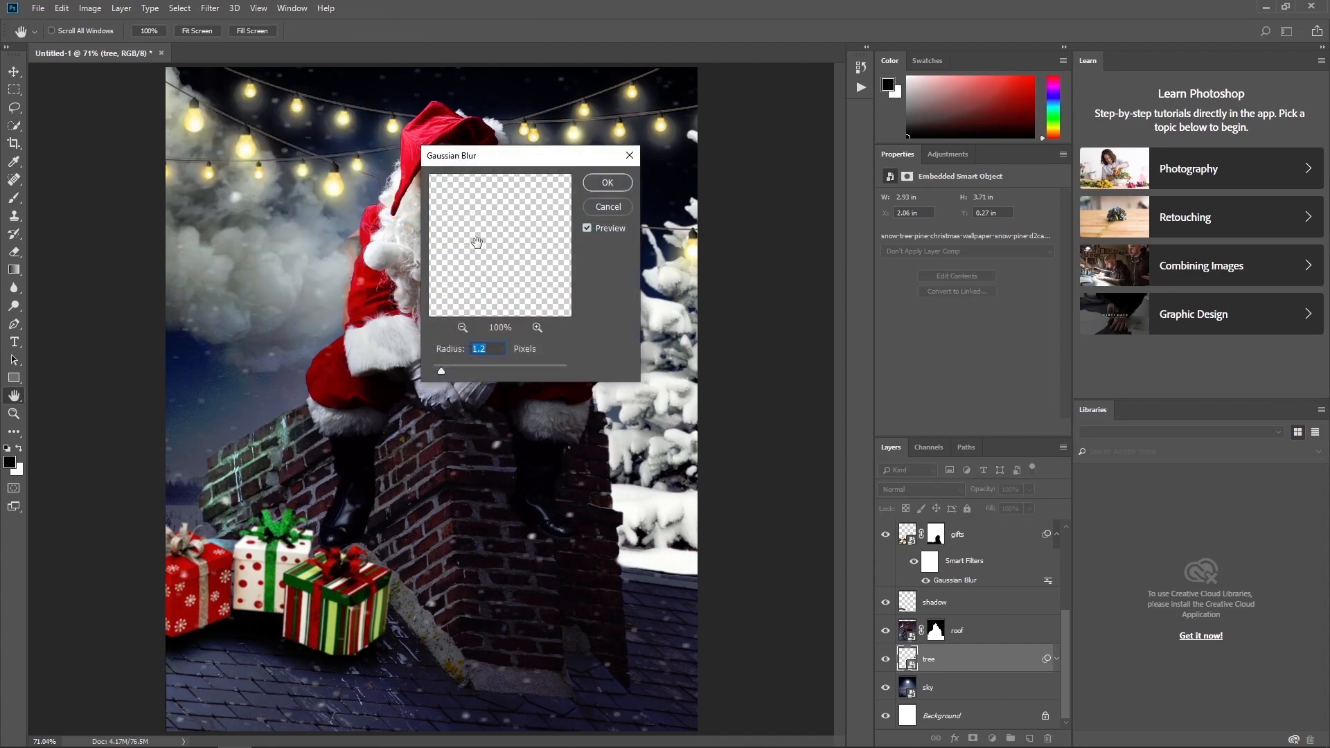
{"action": "type", "text": "0"}
{"action": "type", "text": ".28"}
{"action": "key", "text": "Return"}
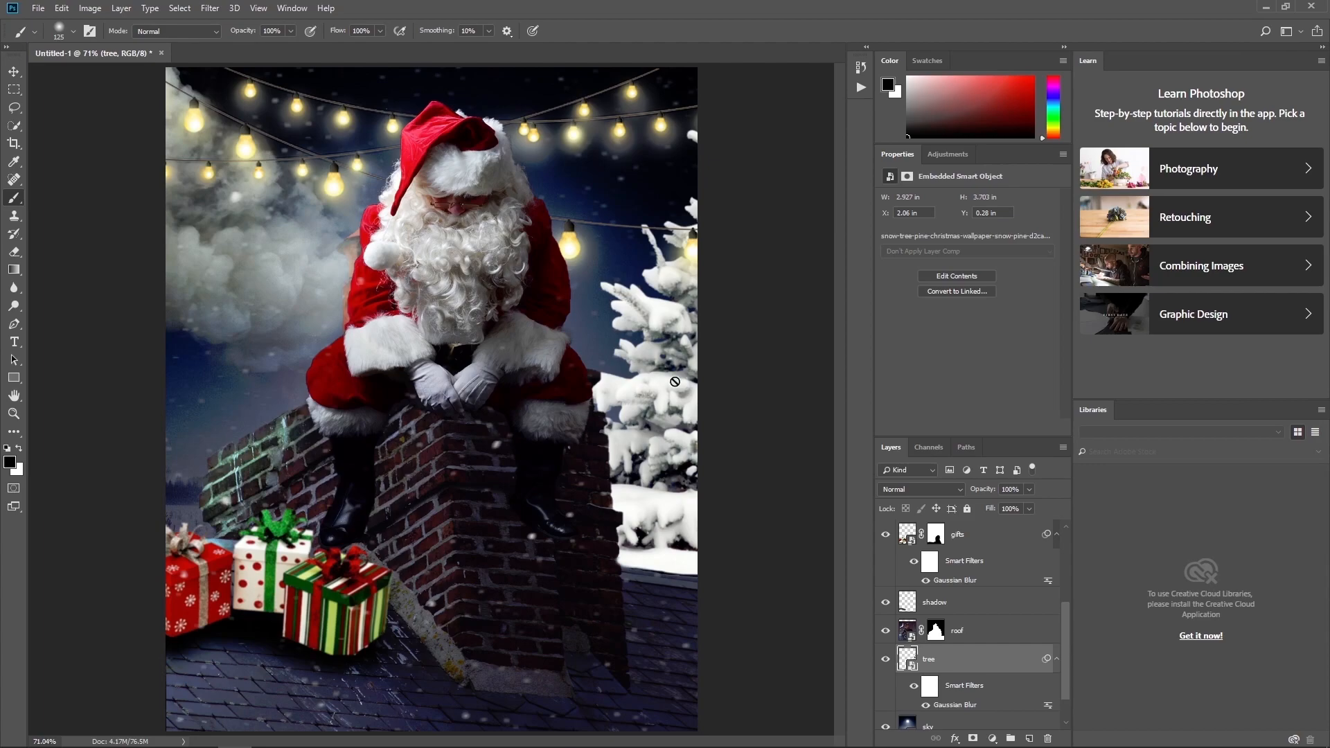
Add a Curves adjustment clipped to the tree layer, with a curve point at input 143 and output 109.
{"action": "left_click", "coordinate": [993, 739]}
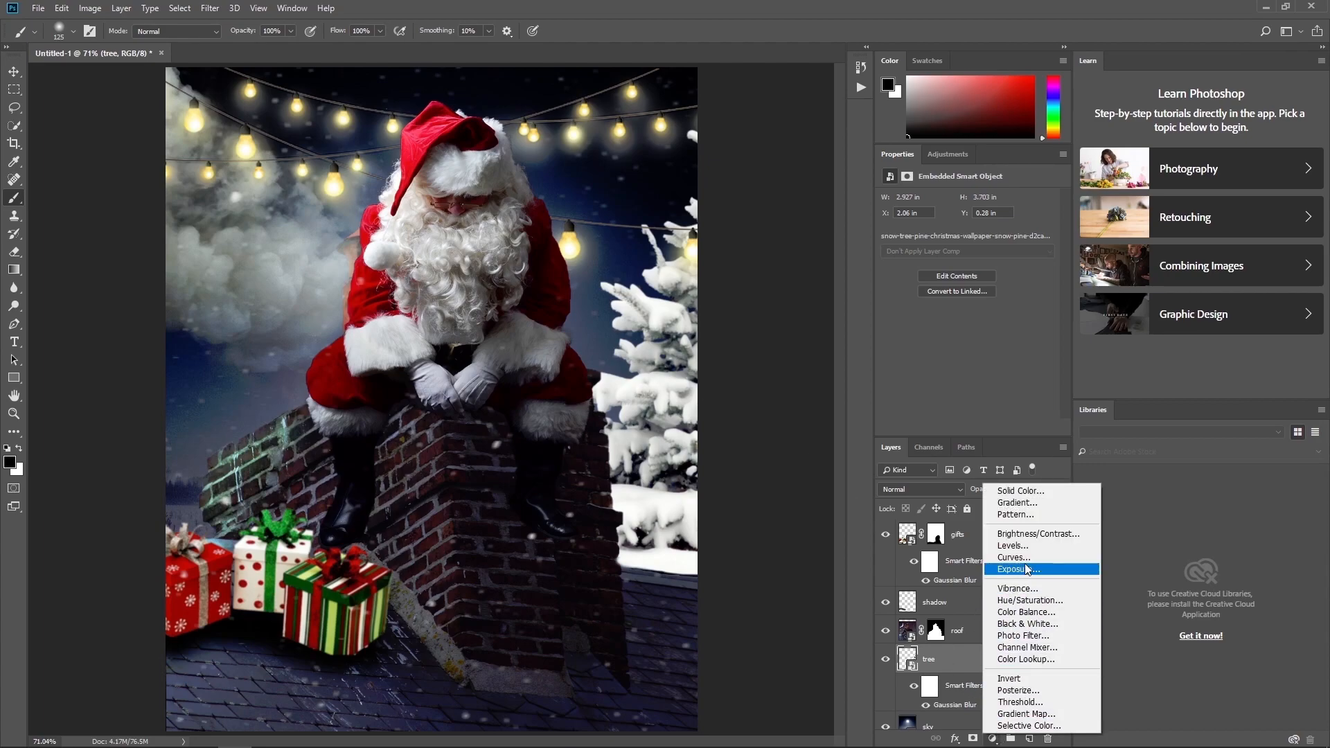
{"action": "left_click", "coordinate": [1017, 558]}
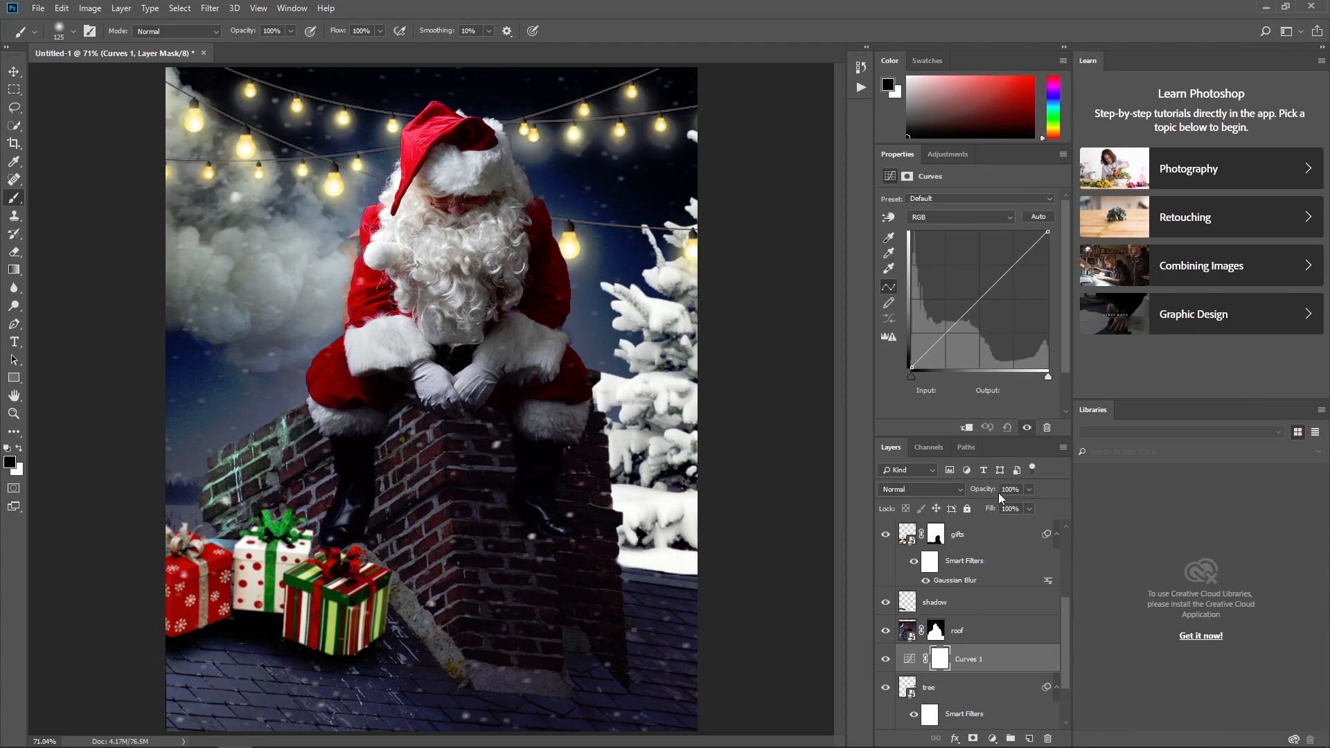
{"action": "left_click", "coordinate": [967, 428]}
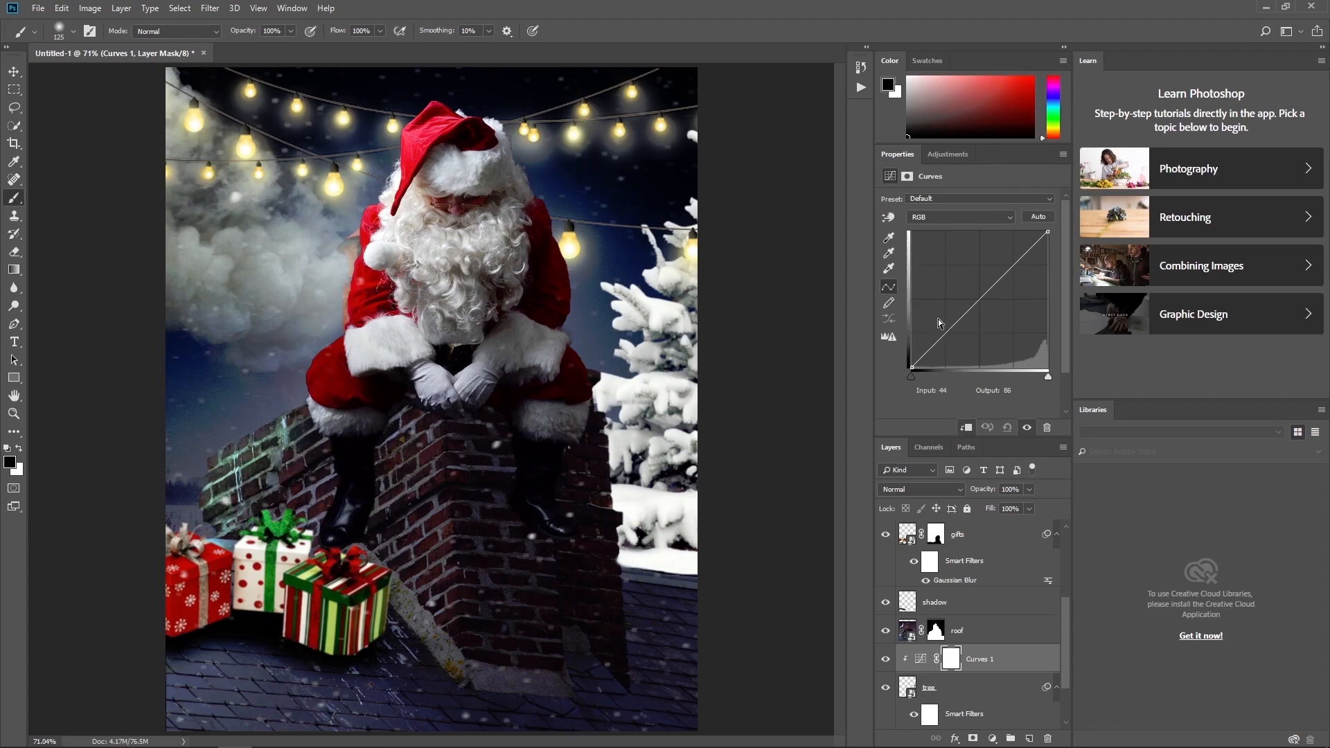
{"action": "left_click_drag", "start_coordinate": [987, 292], "coordinate": [987, 301]}
{"action": "type", "text": "143"}
{"action": "key", "text": "Tab"}
{"action": "type", "text": "109"}
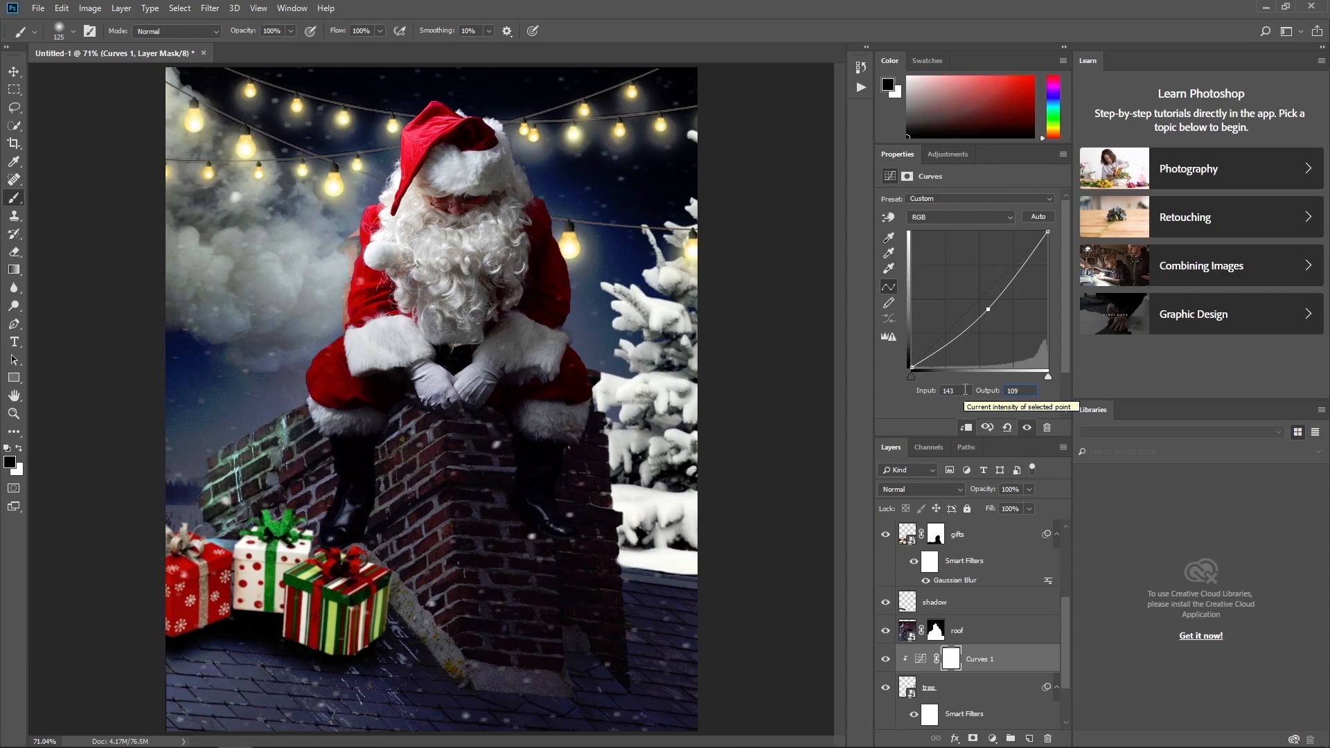
{"action": "key", "text": "Return"}
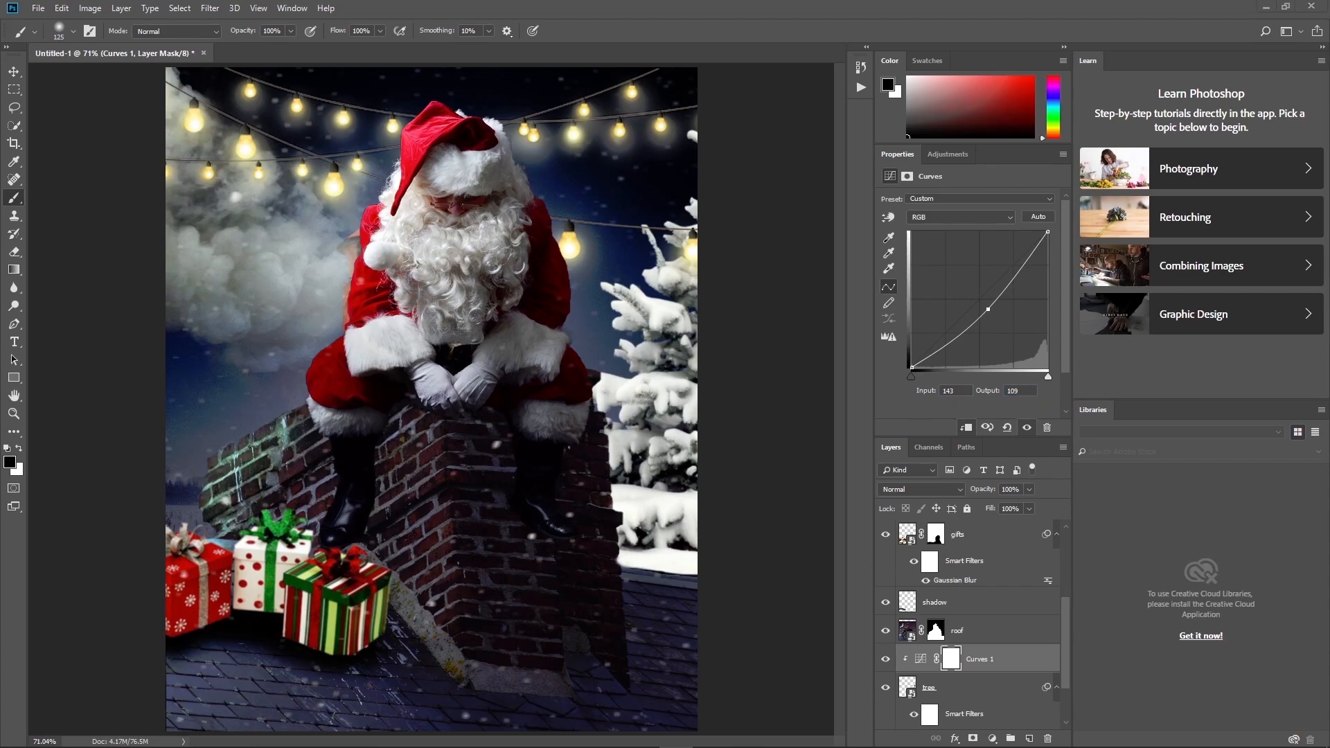
Lower the output of the tree curve's white point to 228.
{"action": "left_click", "coordinate": [1050, 233]}
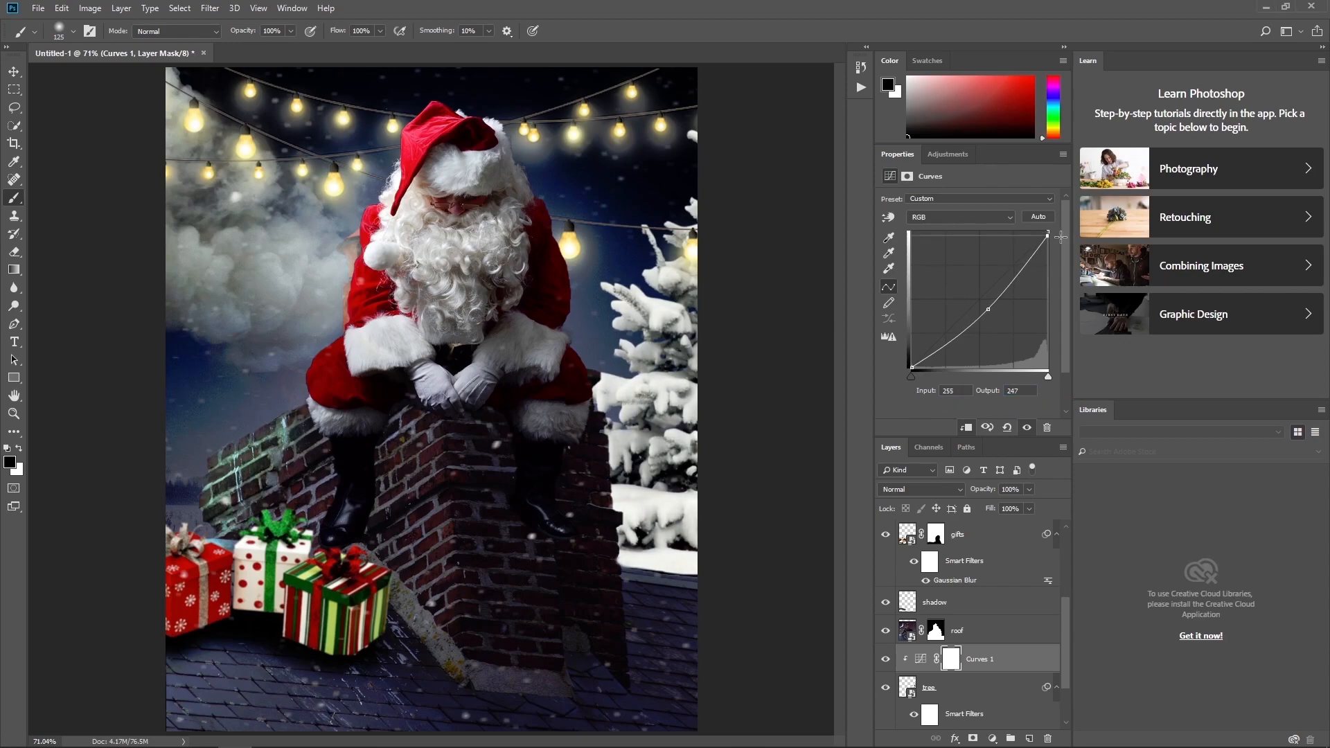
{"action": "left_click", "coordinate": [995, 392]}
{"action": "type", "text": "228"}
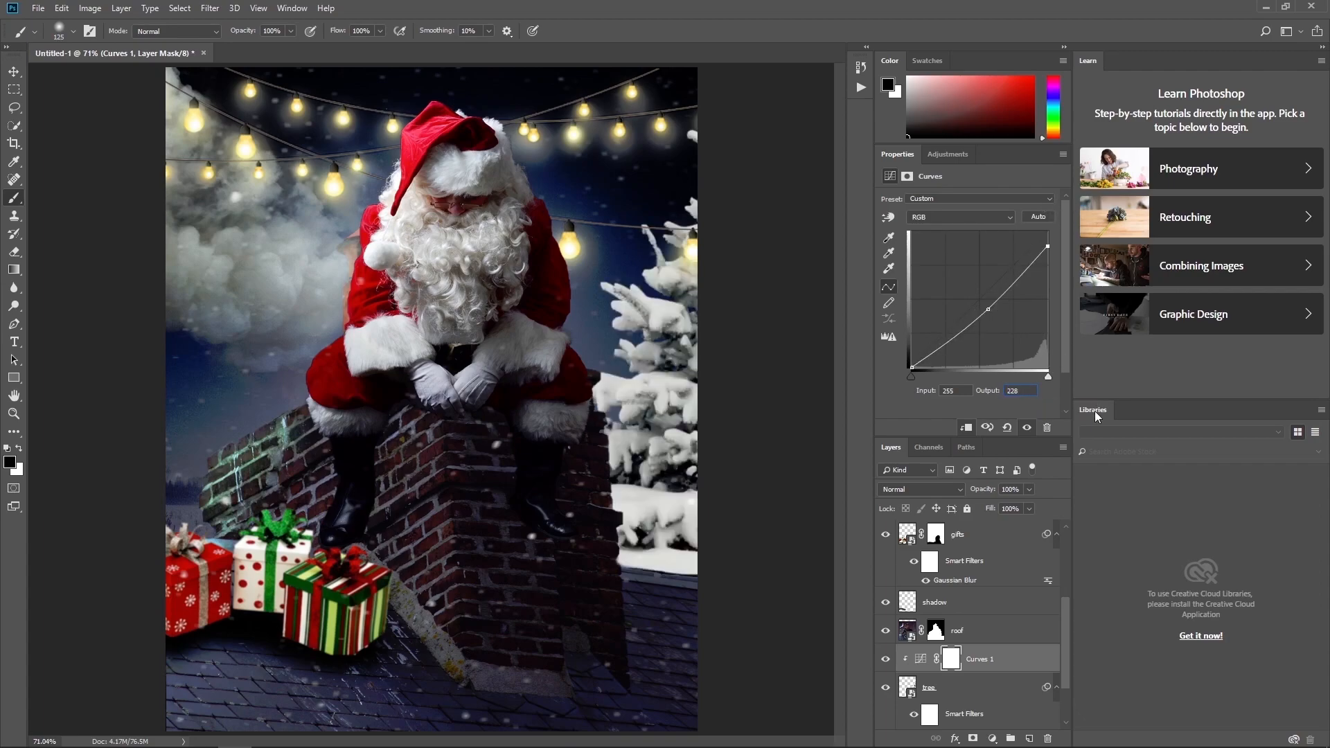
Paint black with a size 200 brush on the tree's Curves mask to restore brightness along the upper part of the tree.
{"action": "left_click", "coordinate": [951, 659]}
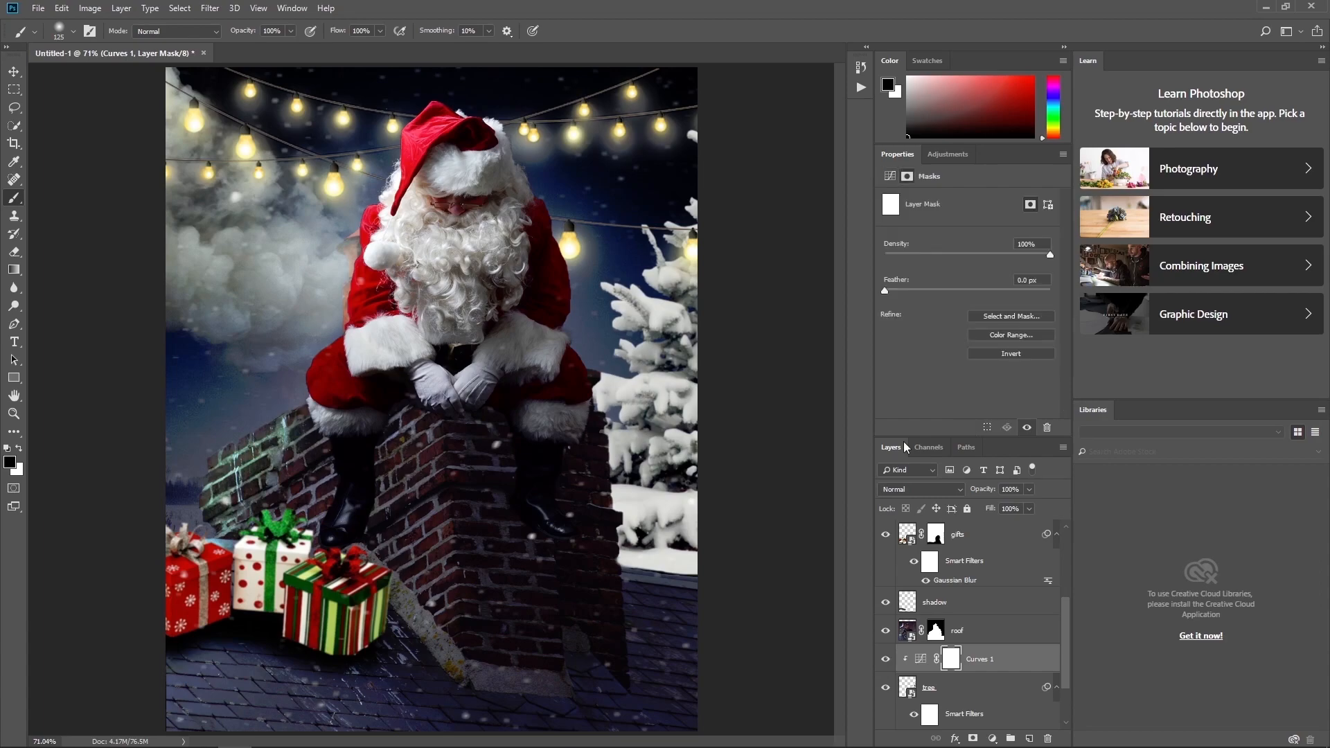
{"action": "key", "text": "bracketright"}
{"action": "key", "text": "bracketright"}
{"action": "key", "text": "bracketright"}
{"action": "mouse_move", "coordinate": [661, 229]}
{"action": "left_mouse_down"}
{"action": "mouse_move", "coordinate": [637, 268]}
{"action": "mouse_move", "coordinate": [622, 344]}
{"action": "mouse_move", "coordinate": [619, 277]}
{"action": "mouse_move", "coordinate": [618, 360]}
{"action": "mouse_move", "coordinate": [635, 382]}
{"action": "mouse_move", "coordinate": [643, 346]}
{"action": "mouse_move", "coordinate": [674, 333]}
{"action": "left_mouse_up"}
{"action": "key", "text": "x"}
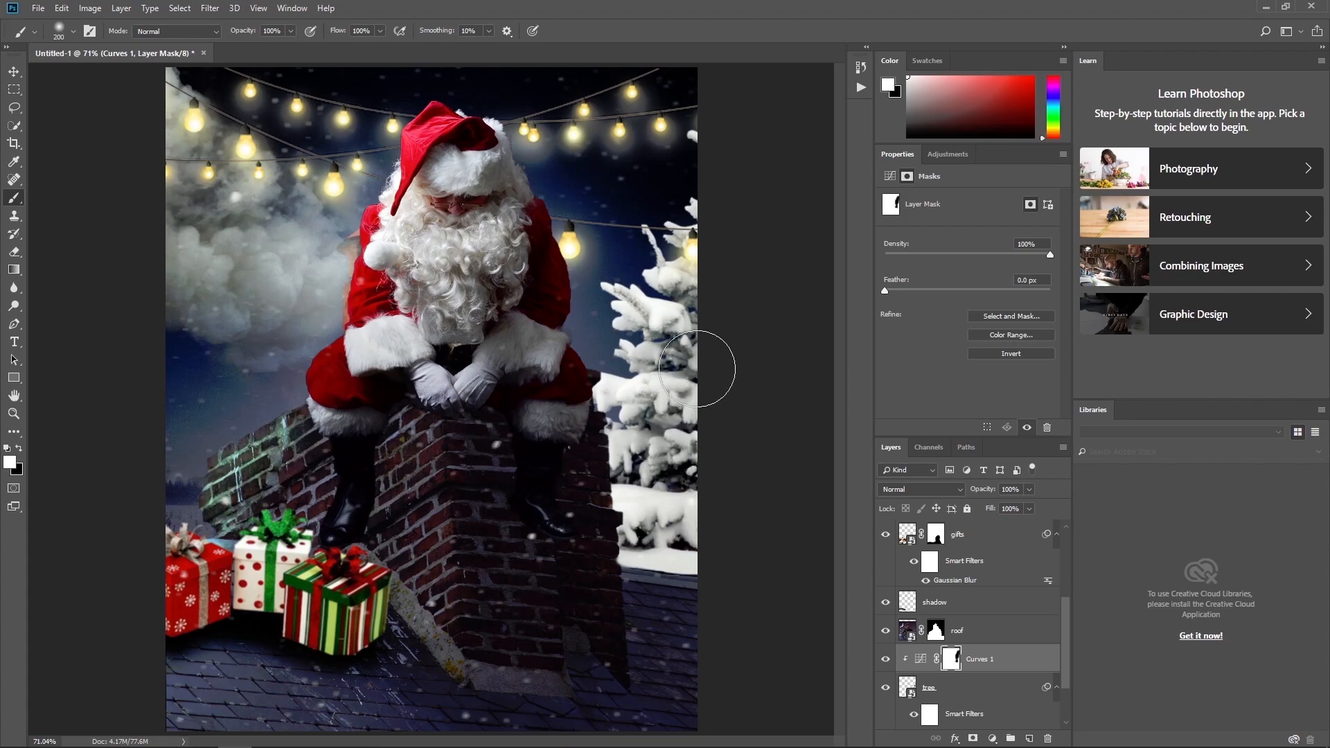
{"action": "key", "text": "x"}
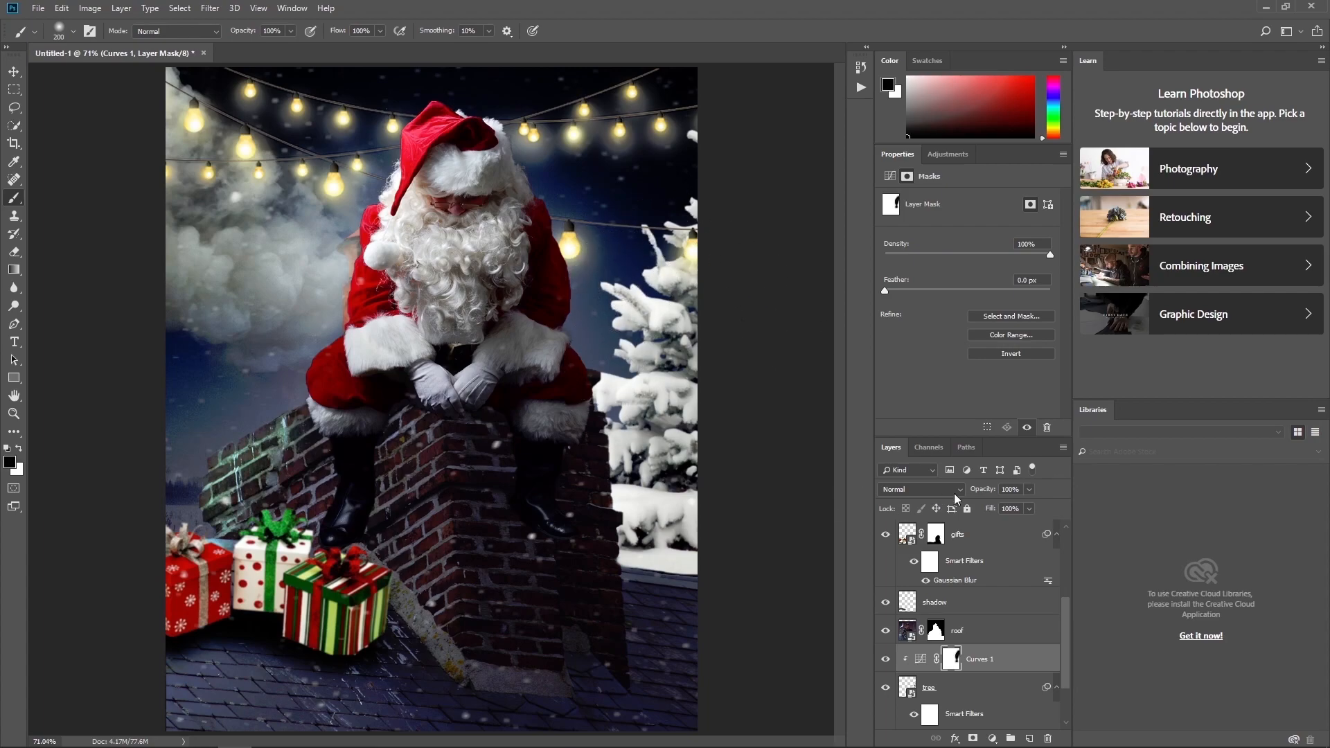
Add a Curves adjustment clipped to the roof layer with a point at input 146 and output 128, and compare it on and off.
{"action": "left_click", "coordinate": [995, 631]}
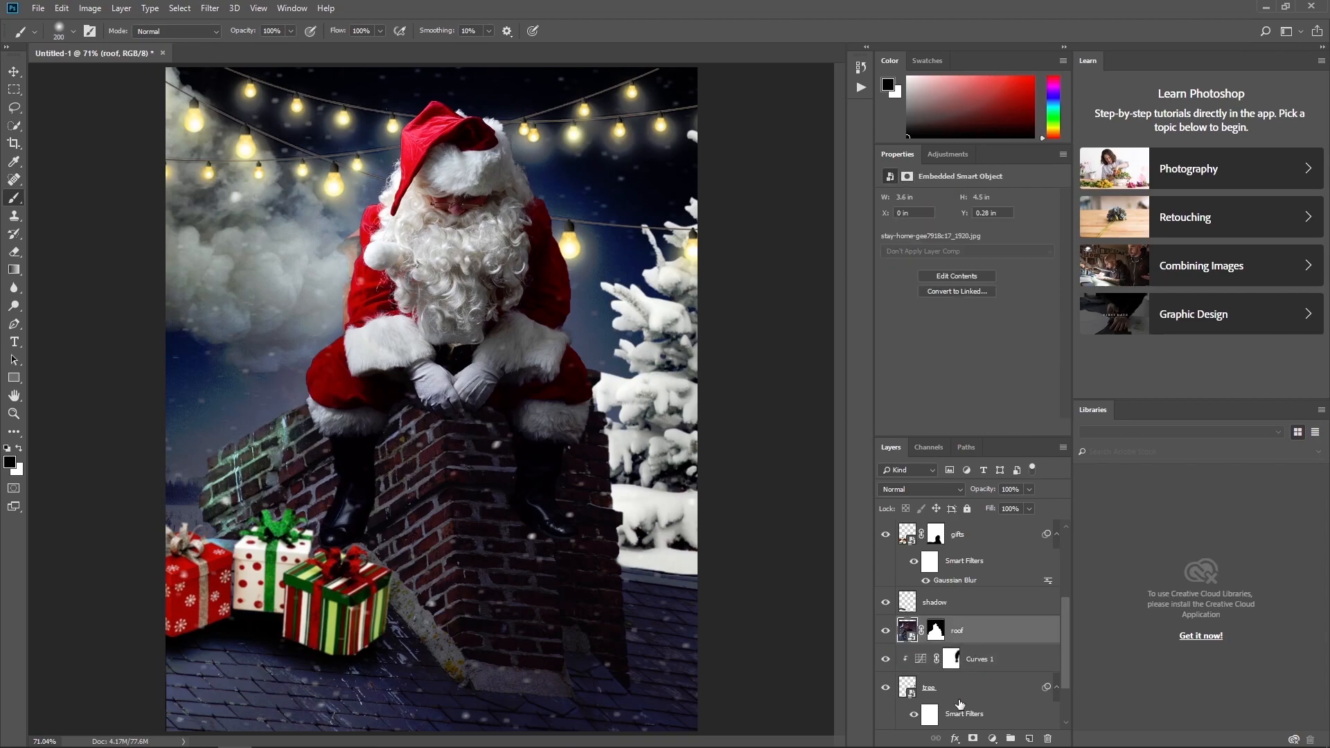
{"action": "left_click", "coordinate": [992, 738]}
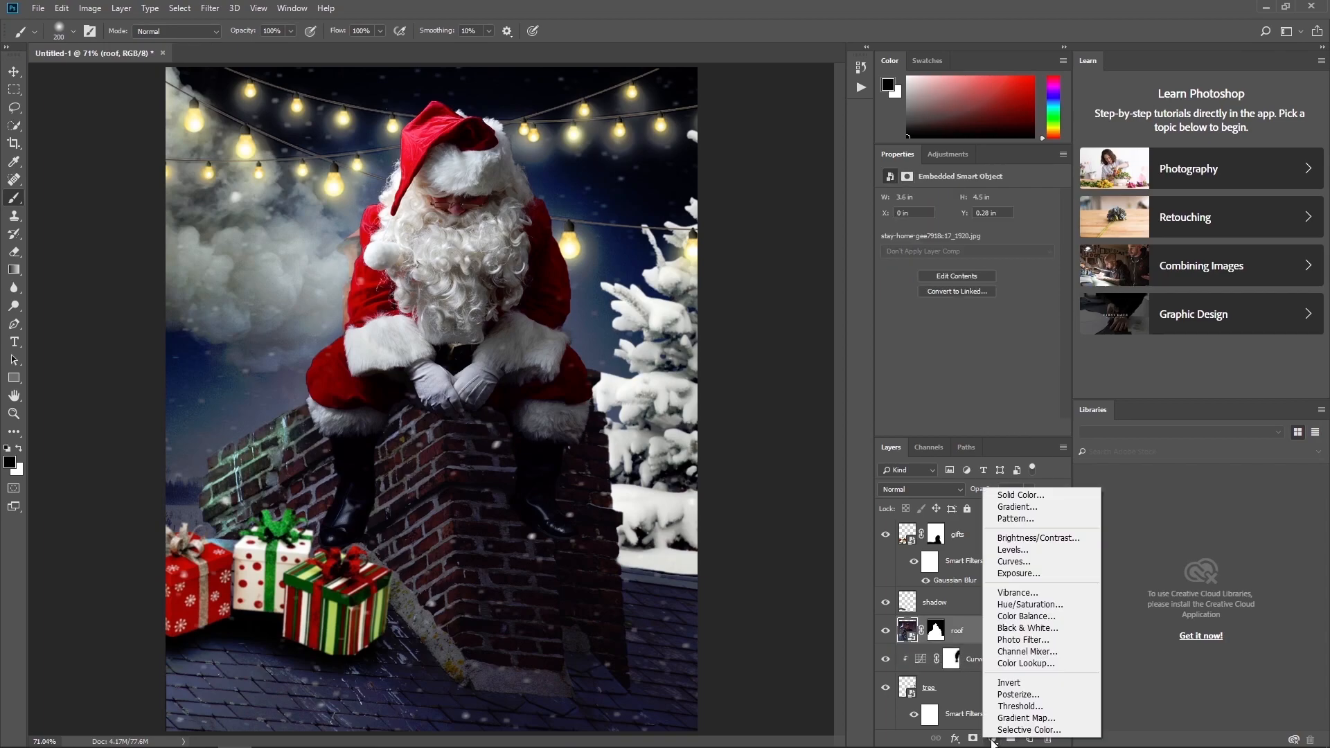
{"action": "left_click", "coordinate": [1039, 562]}
{"action": "left_click", "coordinate": [969, 429]}
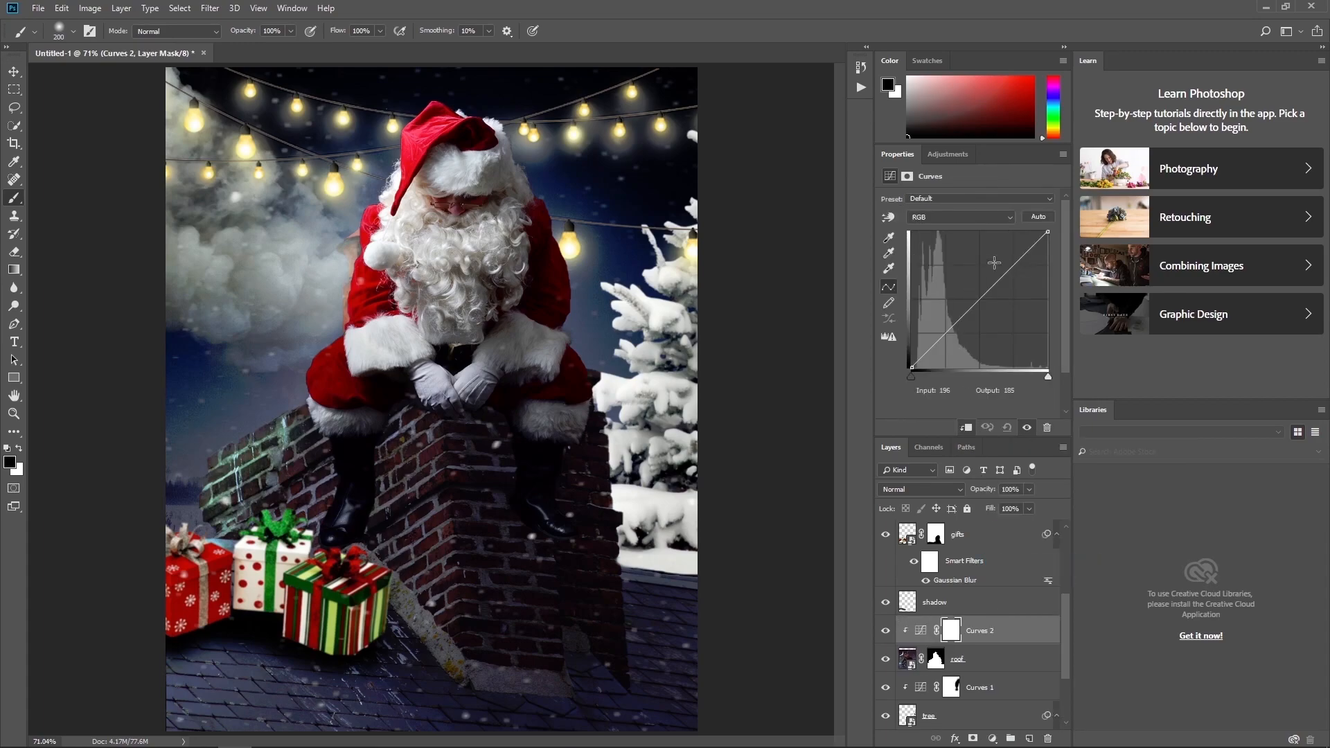
{"action": "left_click", "coordinate": [982, 300]}
{"action": "left_click", "coordinate": [959, 390]}
{"action": "type", "text": "146"}
{"action": "key", "text": "Tab"}
{"action": "type", "text": "128"}
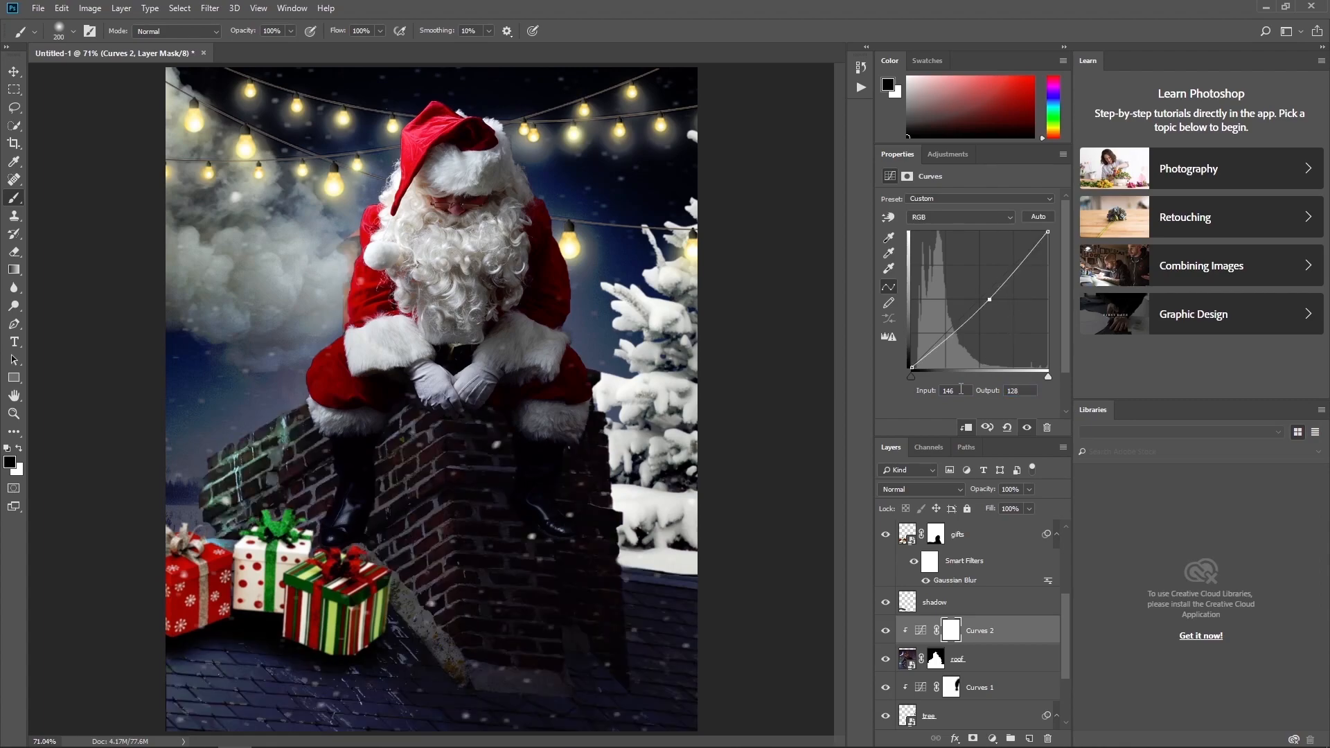
{"action": "left_click", "coordinate": [886, 632]}
{"action": "left_click", "coordinate": [886, 631]}
Add a Curves adjustment clipped to the gifts layer, with a curve point at input 148 and output 100.
{"action": "left_click", "coordinate": [996, 545]}
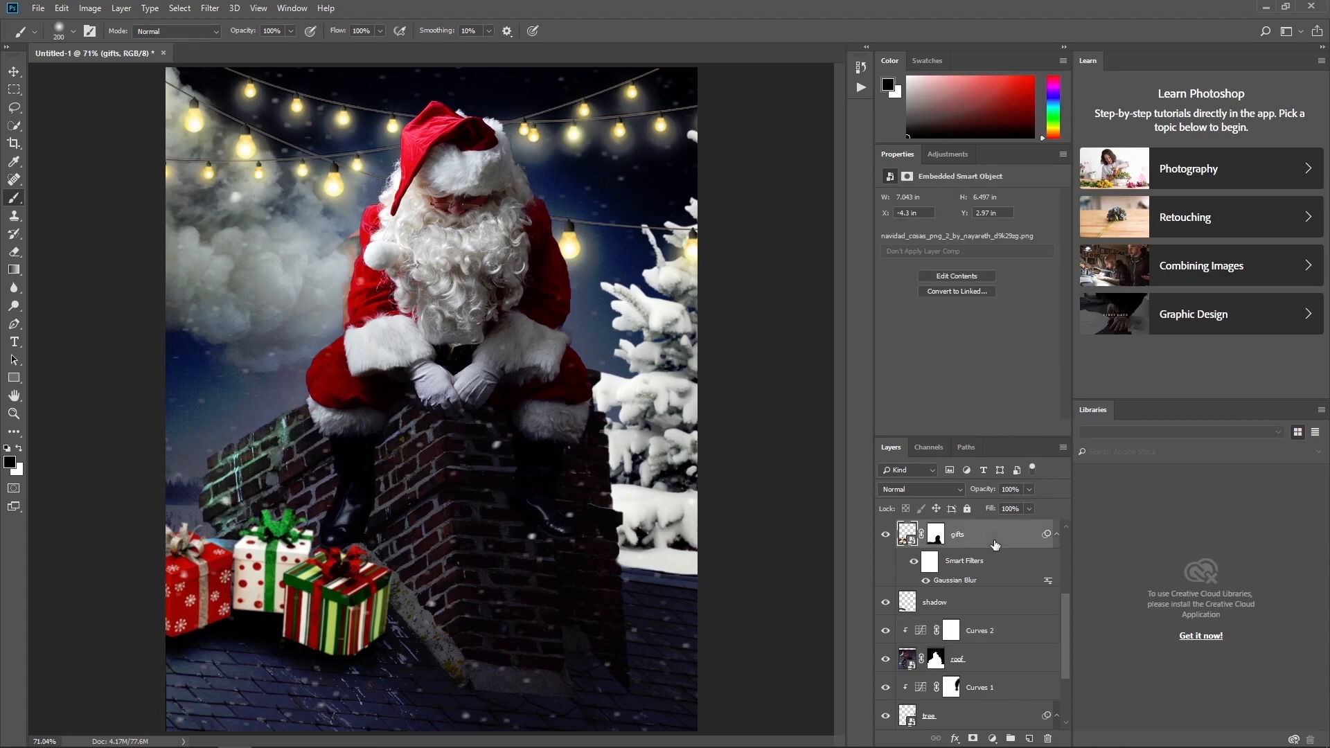
{"action": "left_click", "coordinate": [992, 739]}
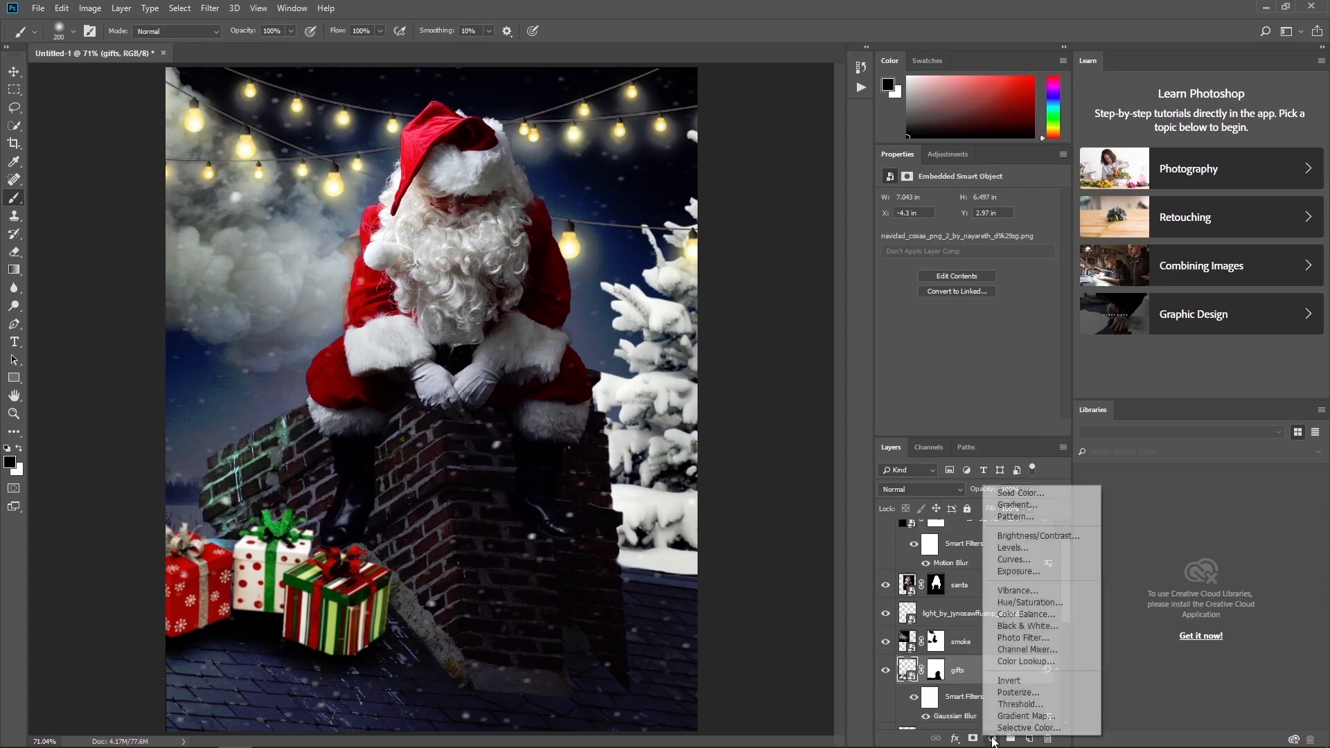
{"action": "left_click", "coordinate": [1005, 561]}
{"action": "left_click", "coordinate": [968, 429]}
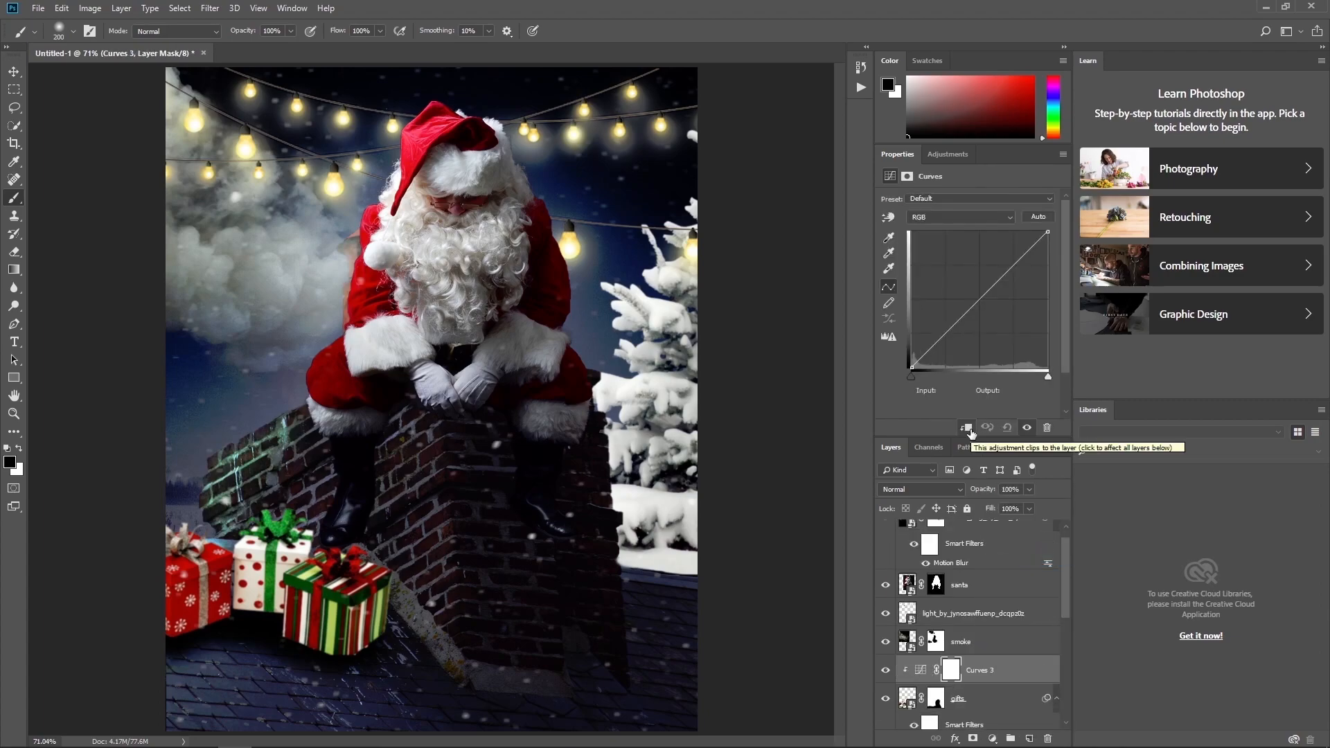
{"action": "left_click_drag", "start_coordinate": [983, 301], "coordinate": [987, 304]}
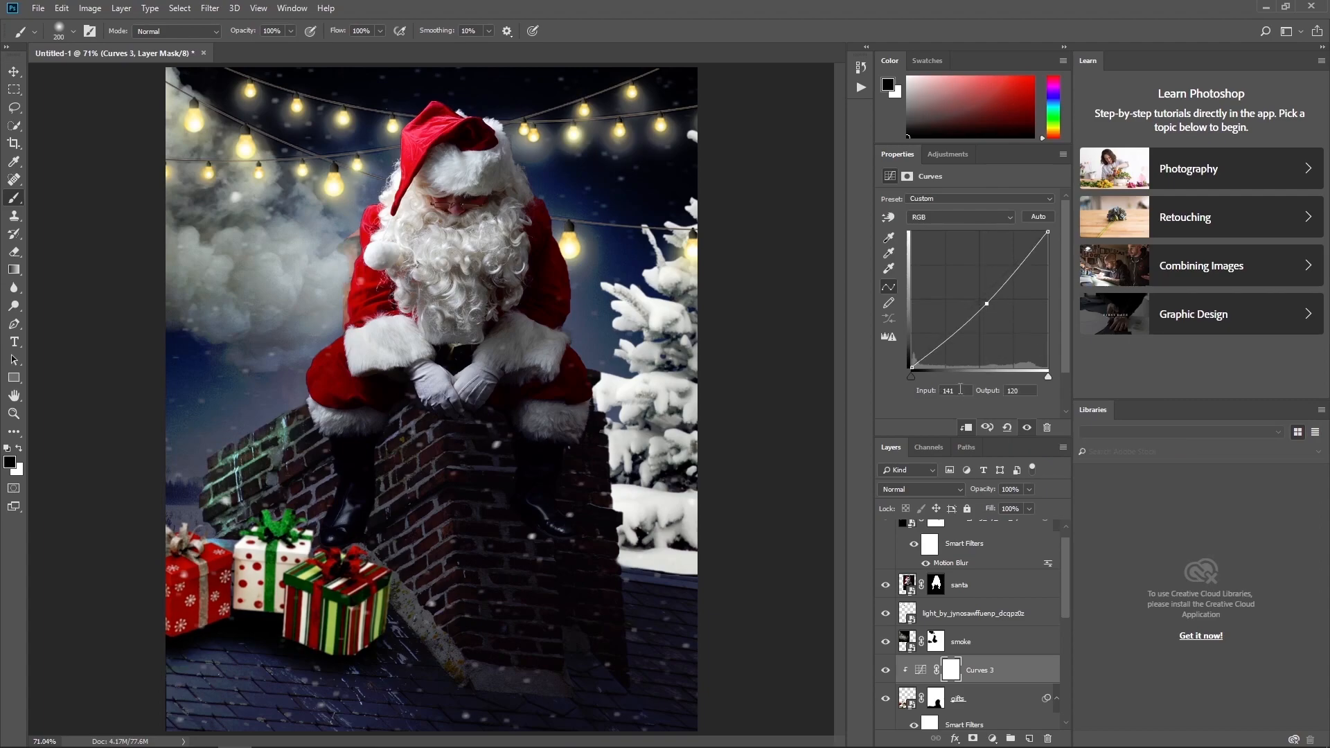
{"action": "type", "text": "148"}
{"action": "key", "text": "Tab"}
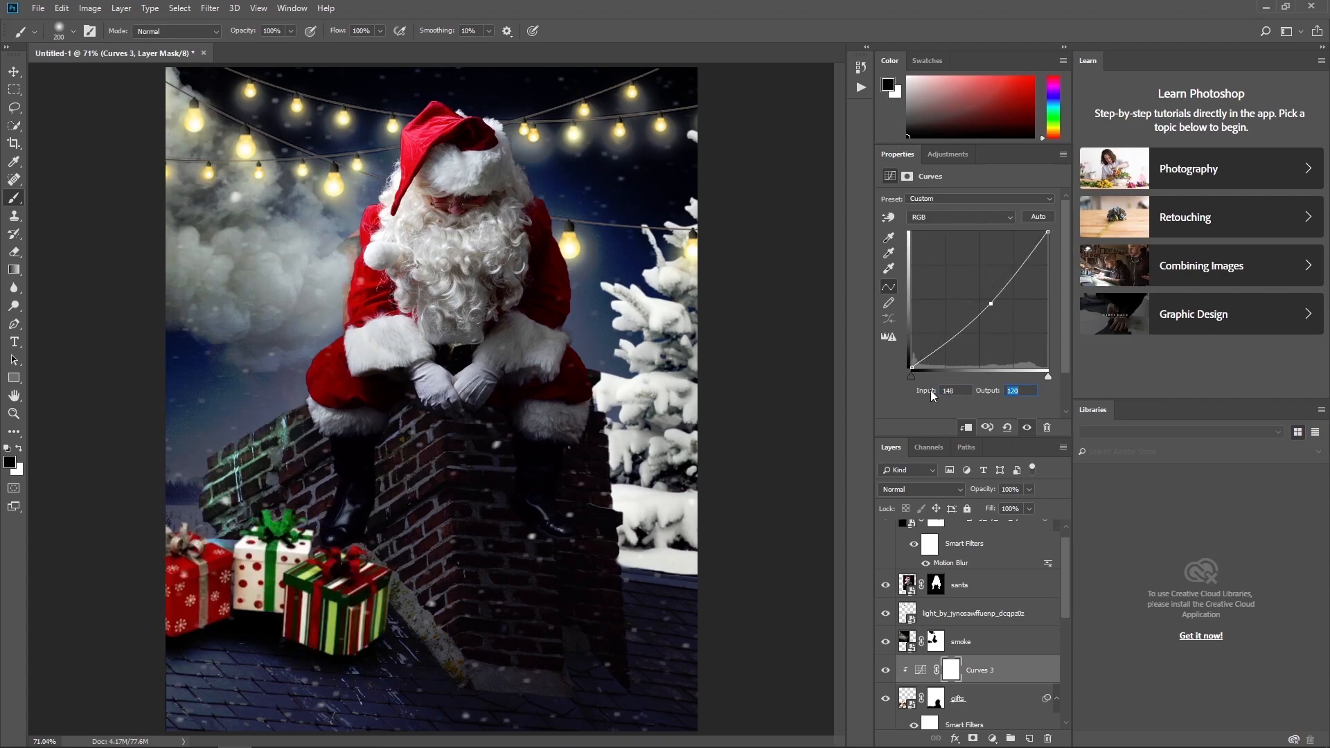
{"action": "type", "text": "100"}
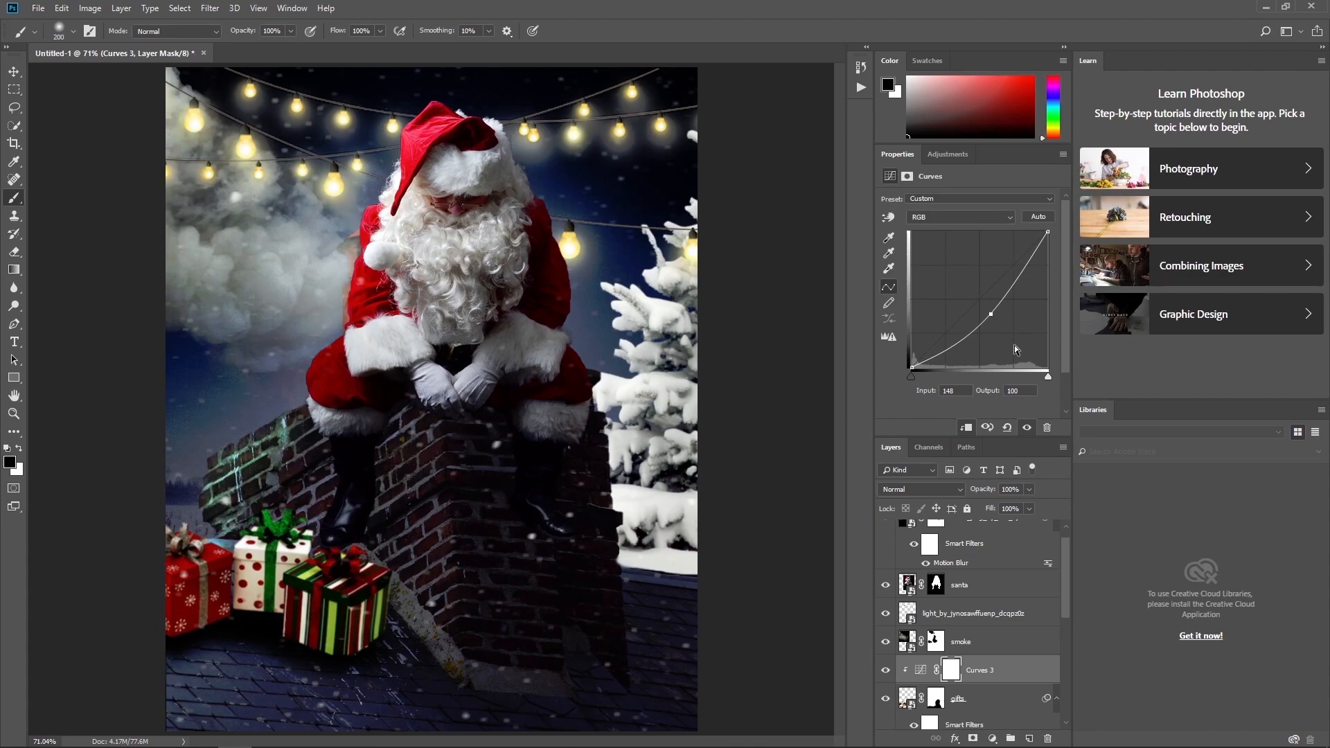
Lower the gifts curve's white point output to 189 and paint black on its mask along the upper edges of the gifts.
{"action": "left_click_drag", "start_coordinate": [1048, 231], "coordinate": [1067, 242]}
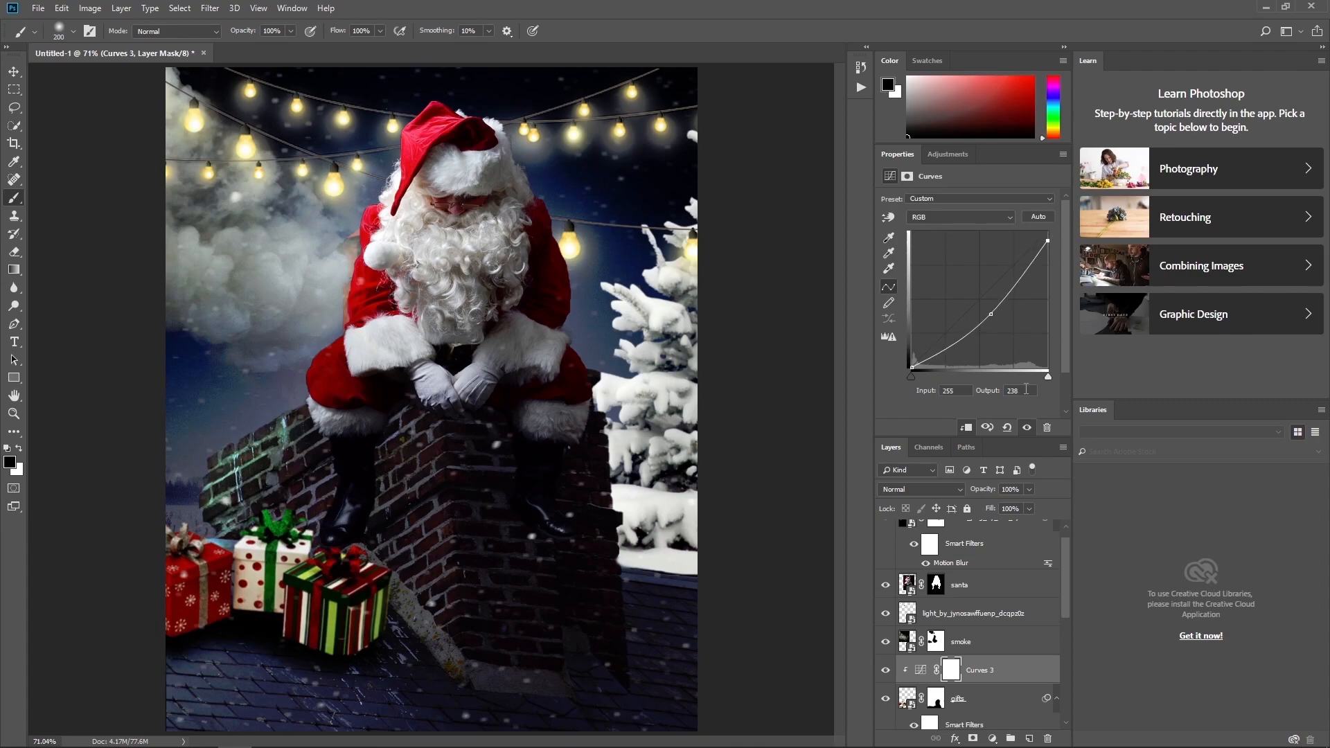
{"action": "type", "text": "189"}
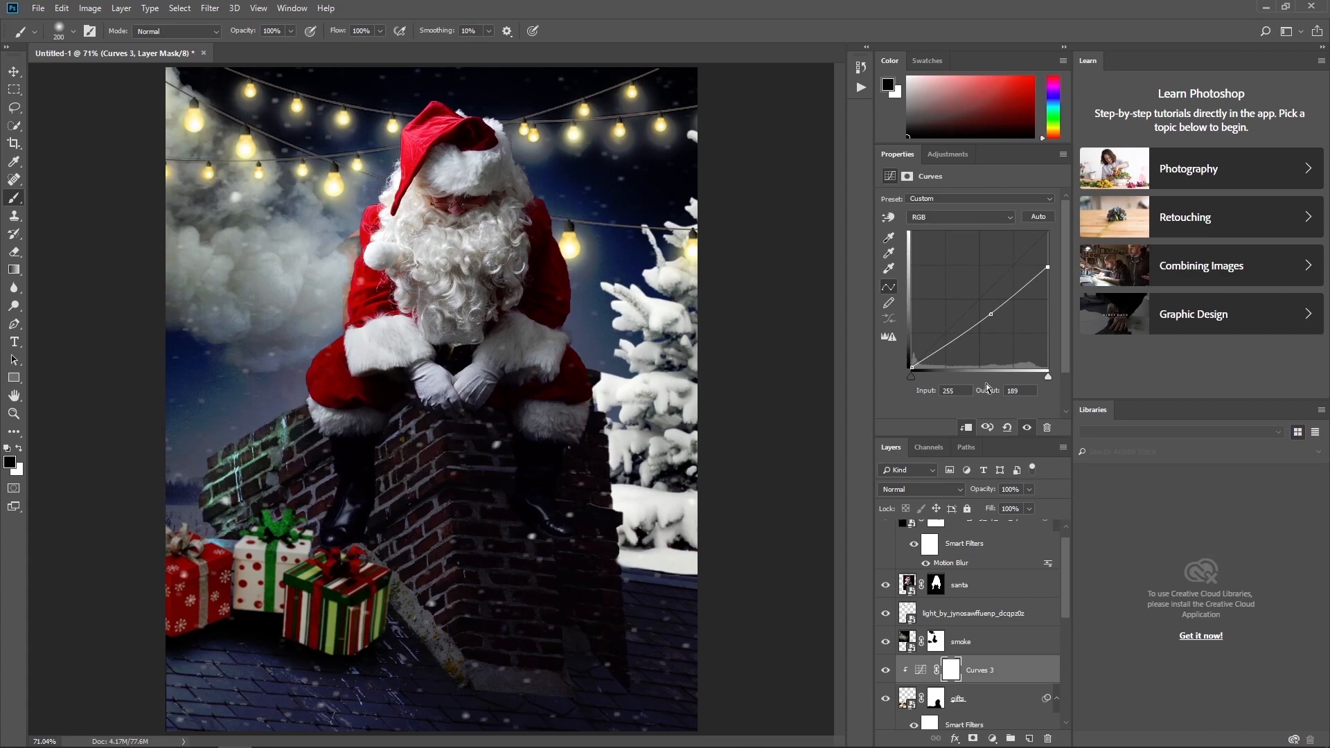
{"action": "left_click", "coordinate": [887, 670]}
{"action": "left_click", "coordinate": [887, 671]}
{"action": "left_click", "coordinate": [952, 670]}
{"action": "mouse_move", "coordinate": [431, 505]}
{"action": "left_mouse_down"}
{"action": "mouse_move", "coordinate": [334, 547]}
{"action": "mouse_move", "coordinate": [307, 525]}
{"action": "mouse_move", "coordinate": [190, 506]}
{"action": "mouse_move", "coordinate": [248, 492]}
{"action": "left_mouse_up"}
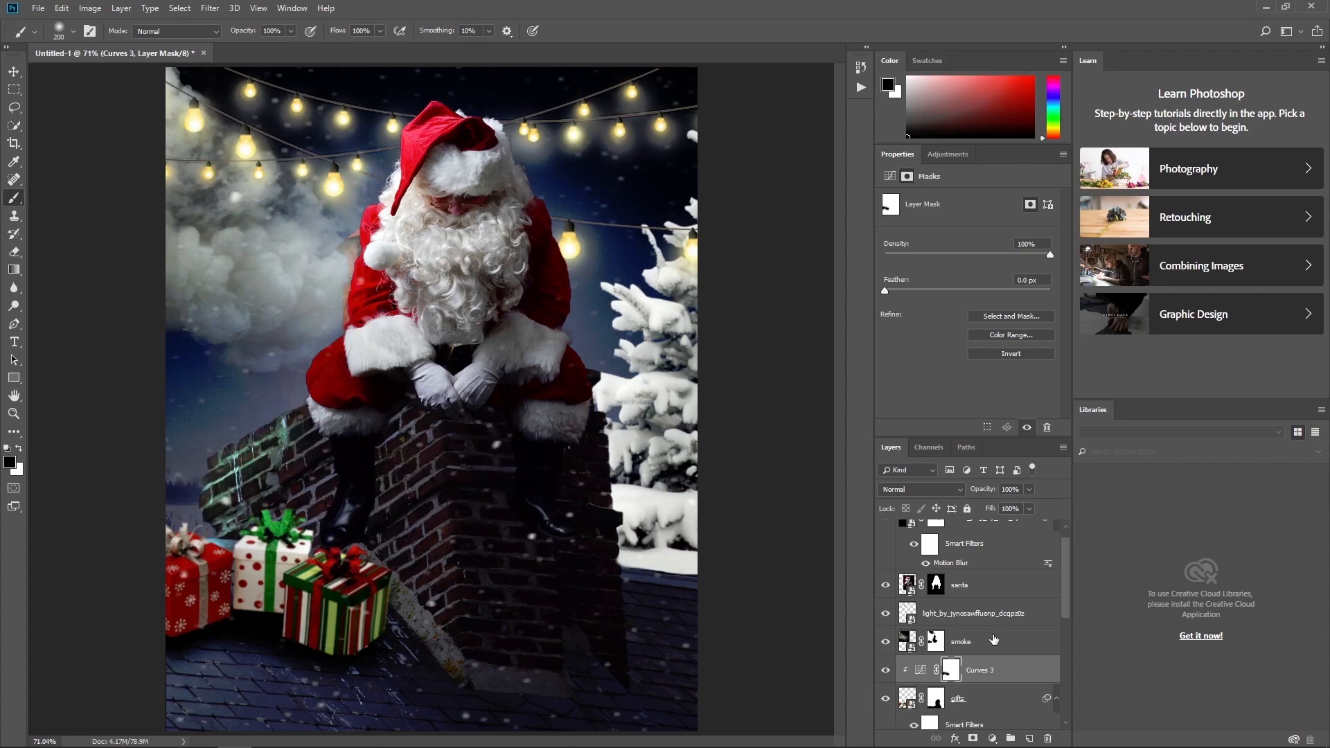
Add a black Solid Color fill layer directly above the gifts' Curves adjustment.
{"action": "left_click", "coordinate": [992, 739]}
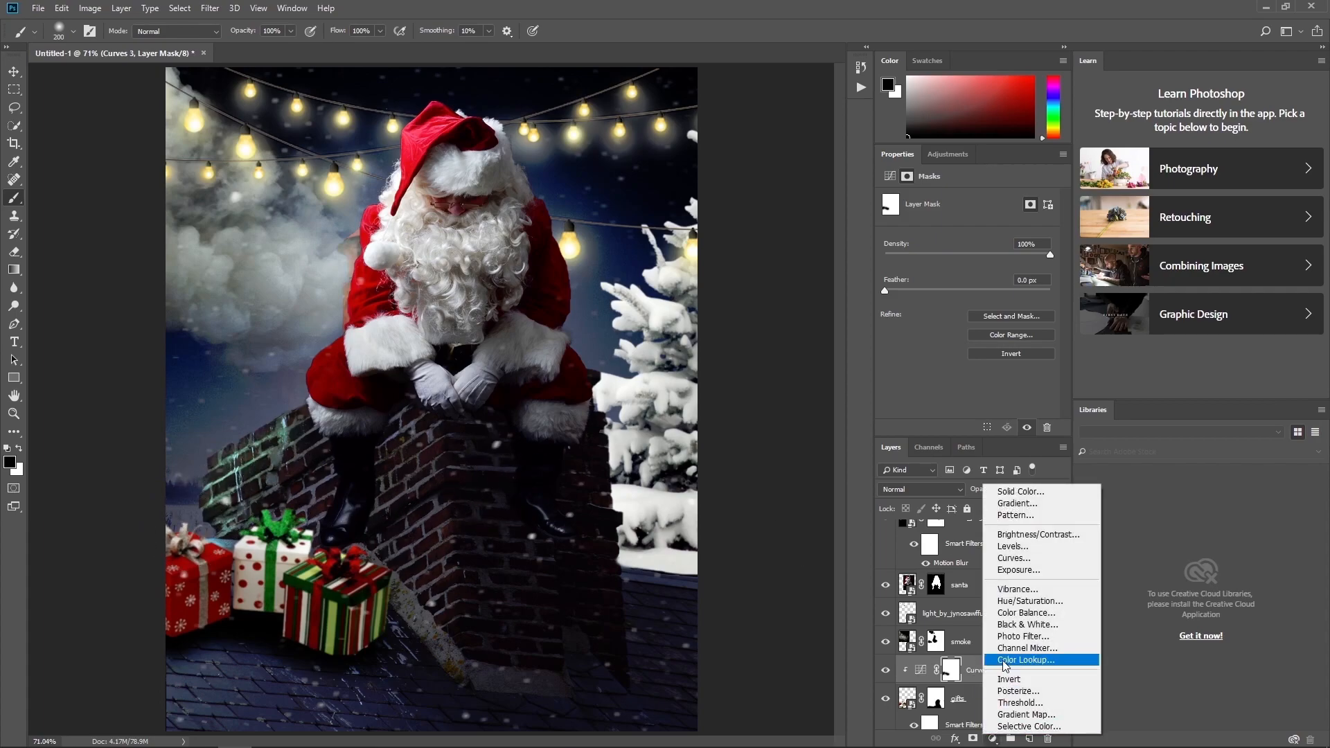
{"action": "left_click", "coordinate": [1018, 488]}
{"action": "left_click", "coordinate": [797, 170]}
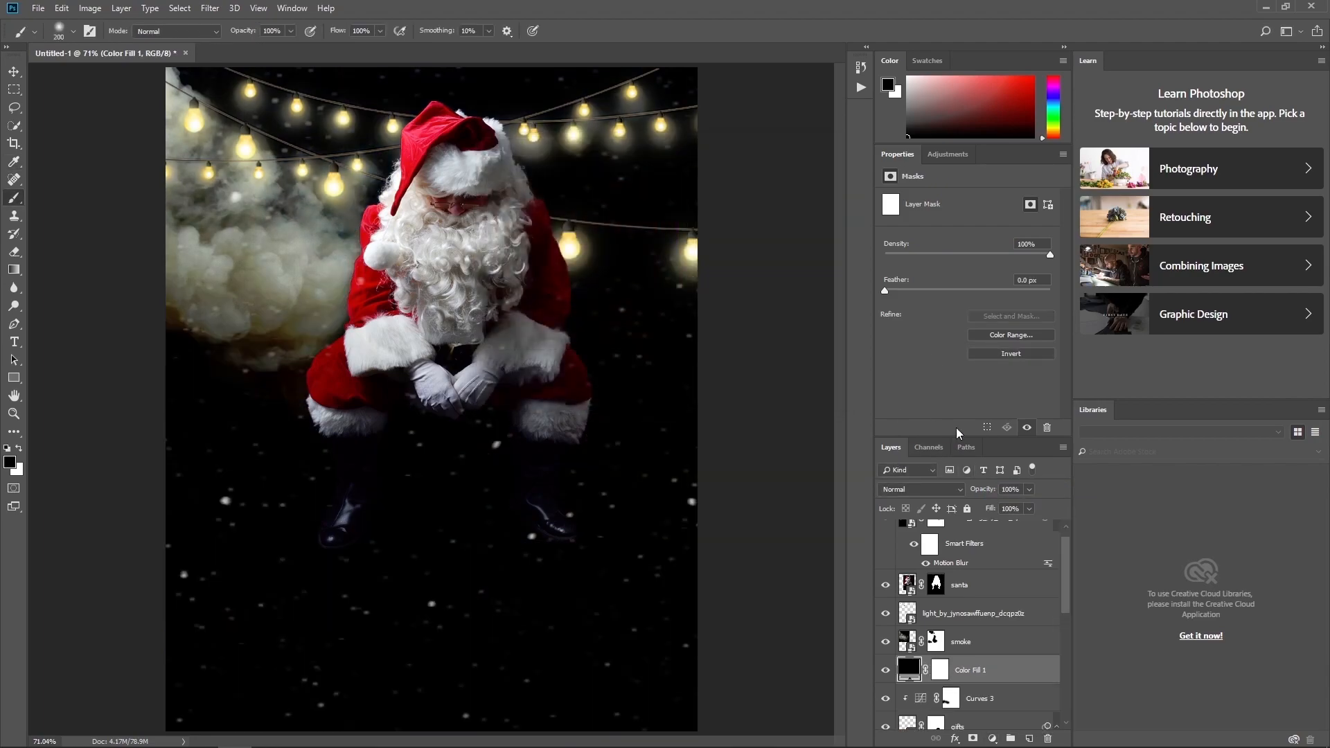
Clip the black fill to the gifts in Multiply mode at 67% fill, and paint black on its mask over the gifts.
{"action": "right_click", "coordinate": [991, 674]}
{"action": "left_click", "coordinate": [1067, 347]}
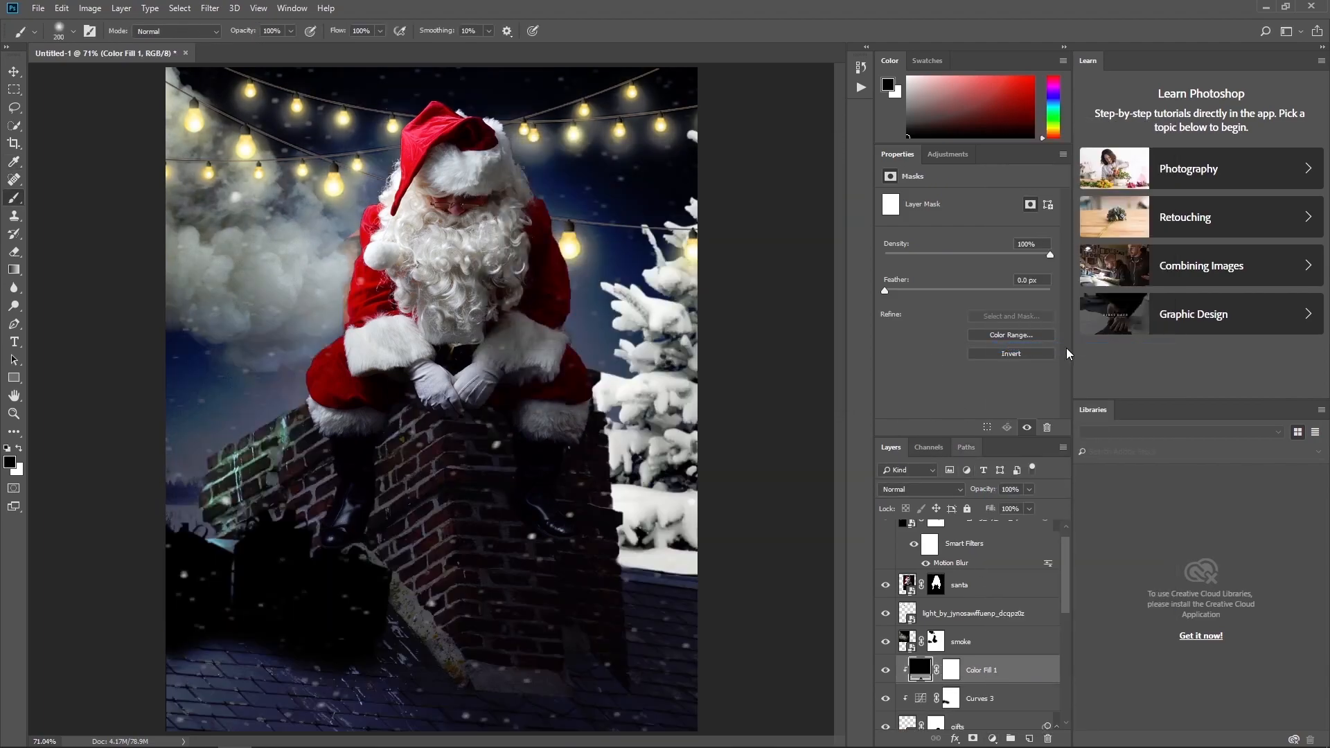
{"action": "left_click", "coordinate": [922, 489]}
{"action": "left_click", "coordinate": [911, 196]}
{"action": "type", "text": "67"}
{"action": "left_click", "coordinate": [951, 670]}
{"action": "mouse_move", "coordinate": [353, 514]}
{"action": "left_mouse_down"}
{"action": "mouse_move", "coordinate": [372, 536]}
{"action": "mouse_move", "coordinate": [326, 550]}
{"action": "mouse_move", "coordinate": [271, 499]}
{"action": "mouse_move", "coordinate": [246, 505]}
{"action": "mouse_move", "coordinate": [246, 485]}
{"action": "mouse_move", "coordinate": [179, 531]}
{"action": "mouse_move", "coordinate": [380, 550]}
{"action": "mouse_move", "coordinate": [370, 557]}
{"action": "mouse_move", "coordinate": [361, 528]}
{"action": "mouse_move", "coordinate": [418, 541]}
{"action": "mouse_move", "coordinate": [410, 520]}
{"action": "mouse_move", "coordinate": [379, 557]}
{"action": "mouse_move", "coordinate": [304, 507]}
{"action": "mouse_move", "coordinate": [134, 534]}
{"action": "left_mouse_up"}
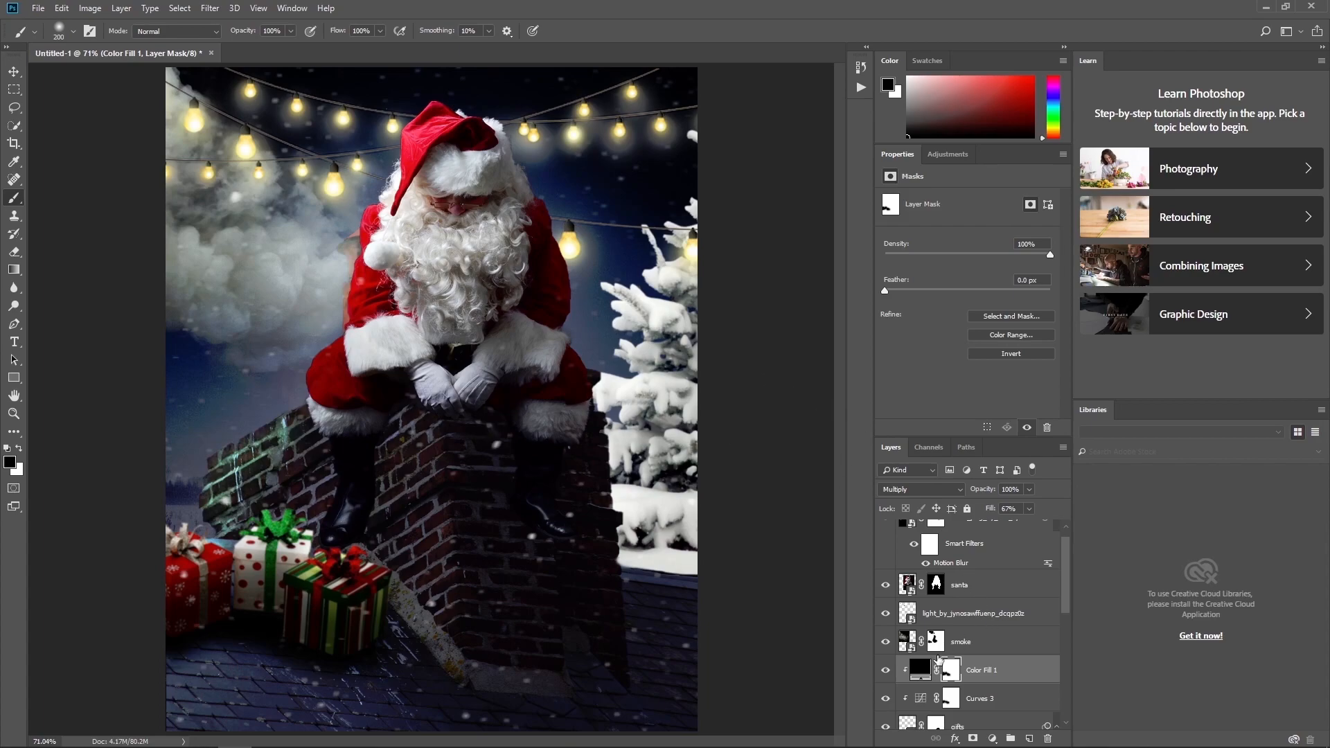
Apply a Gaussian Blur to the string lights layer and compare the layer on and off.
{"action": "left_click", "coordinate": [963, 619]}
{"action": "left_click", "coordinate": [210, 8]}
{"action": "mouse_move", "coordinate": [239, 155]}
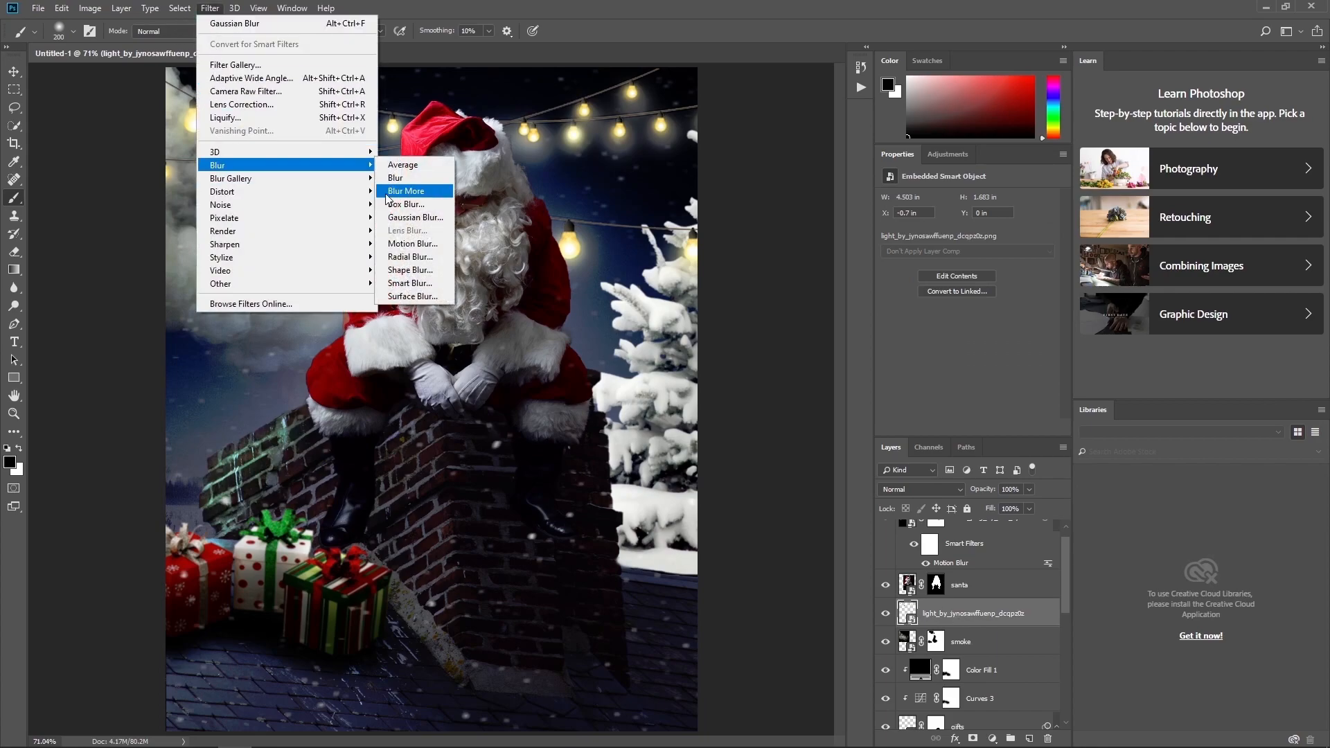
{"action": "left_click", "coordinate": [419, 221]}
{"action": "type", "text": "2"}
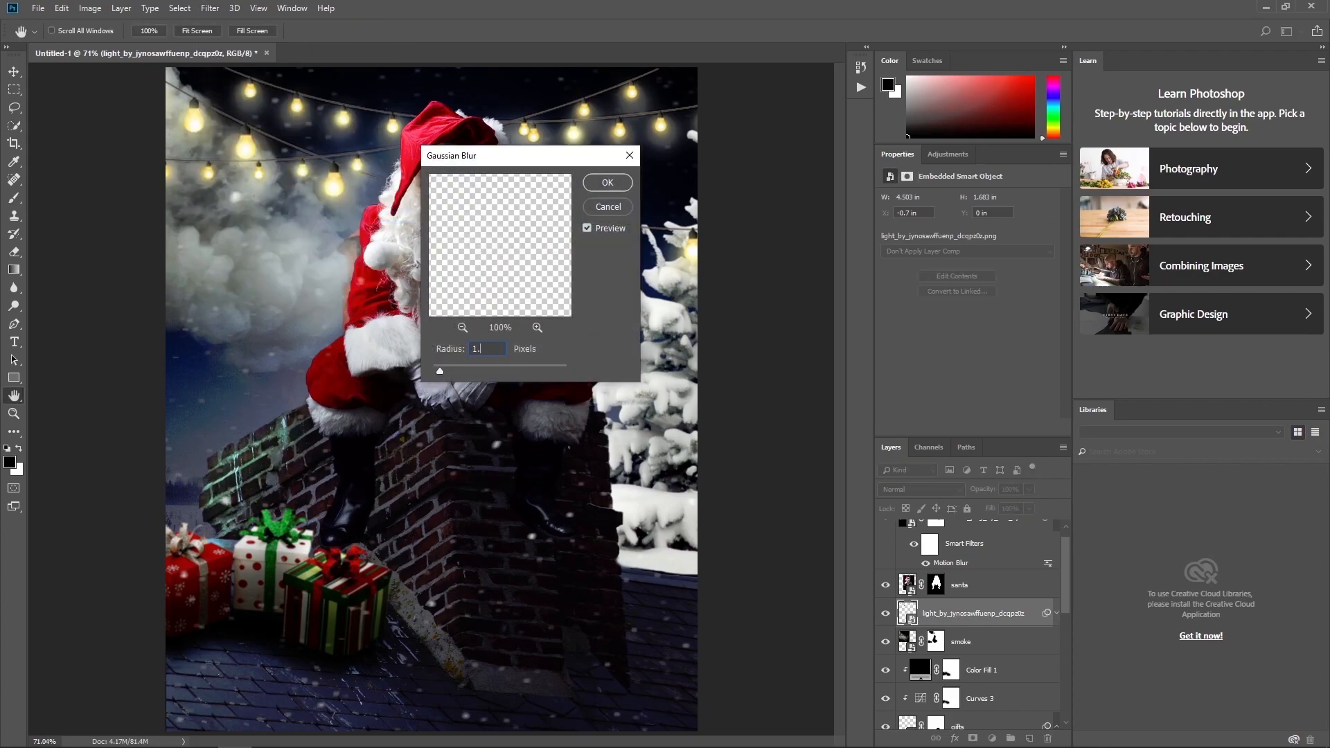
{"action": "key", "text": "Return"}
{"action": "left_click", "coordinate": [886, 614]}
{"action": "left_click", "coordinate": [887, 614]}
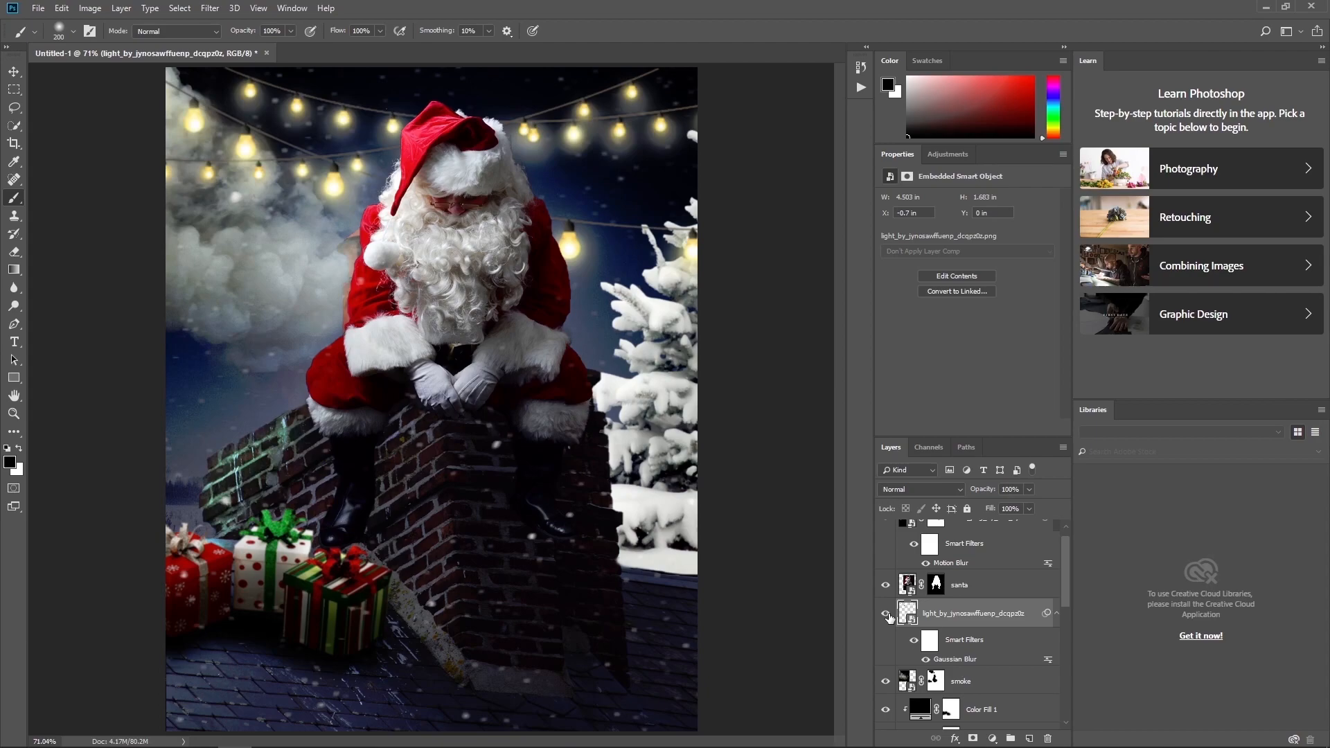
Add a new Overlay layer clipped to the santa layer, filled with 50% gray.
{"action": "left_click", "coordinate": [973, 589]}
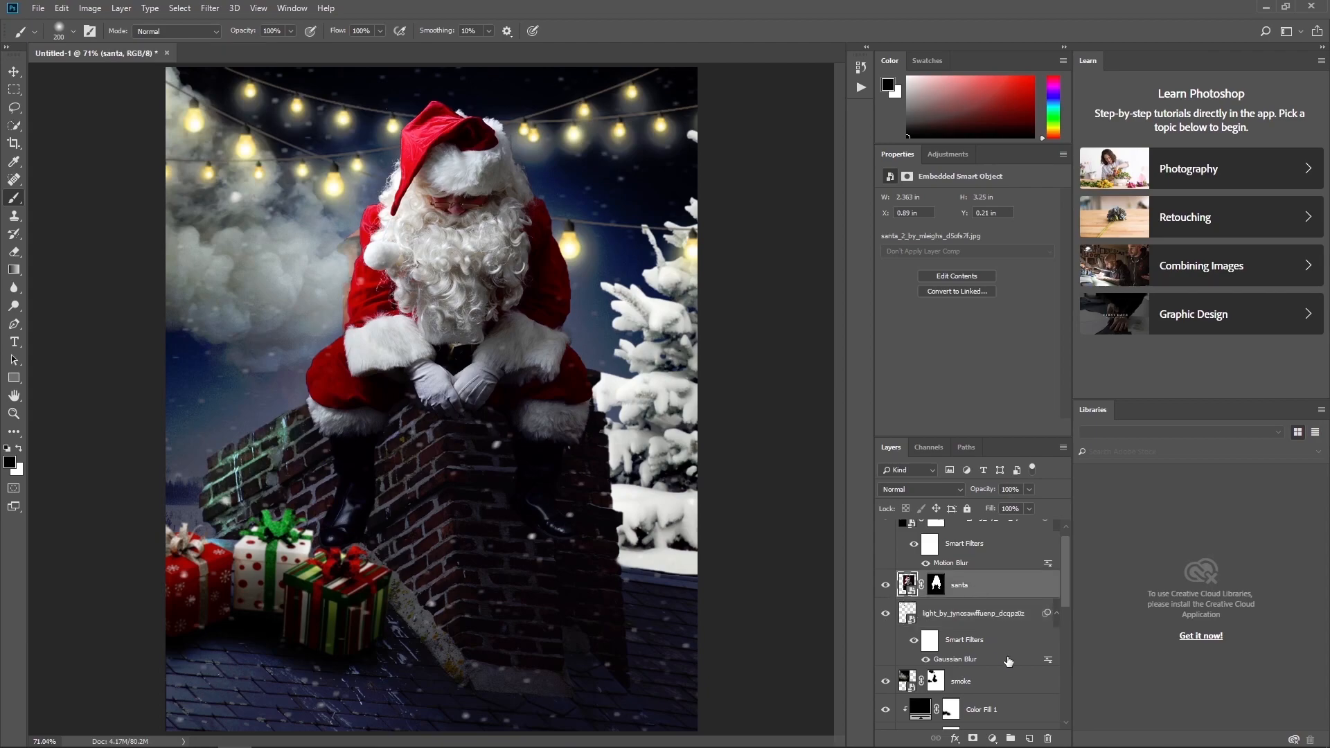
{"action": "left_click", "coordinate": [1030, 739], "text": "alt"}
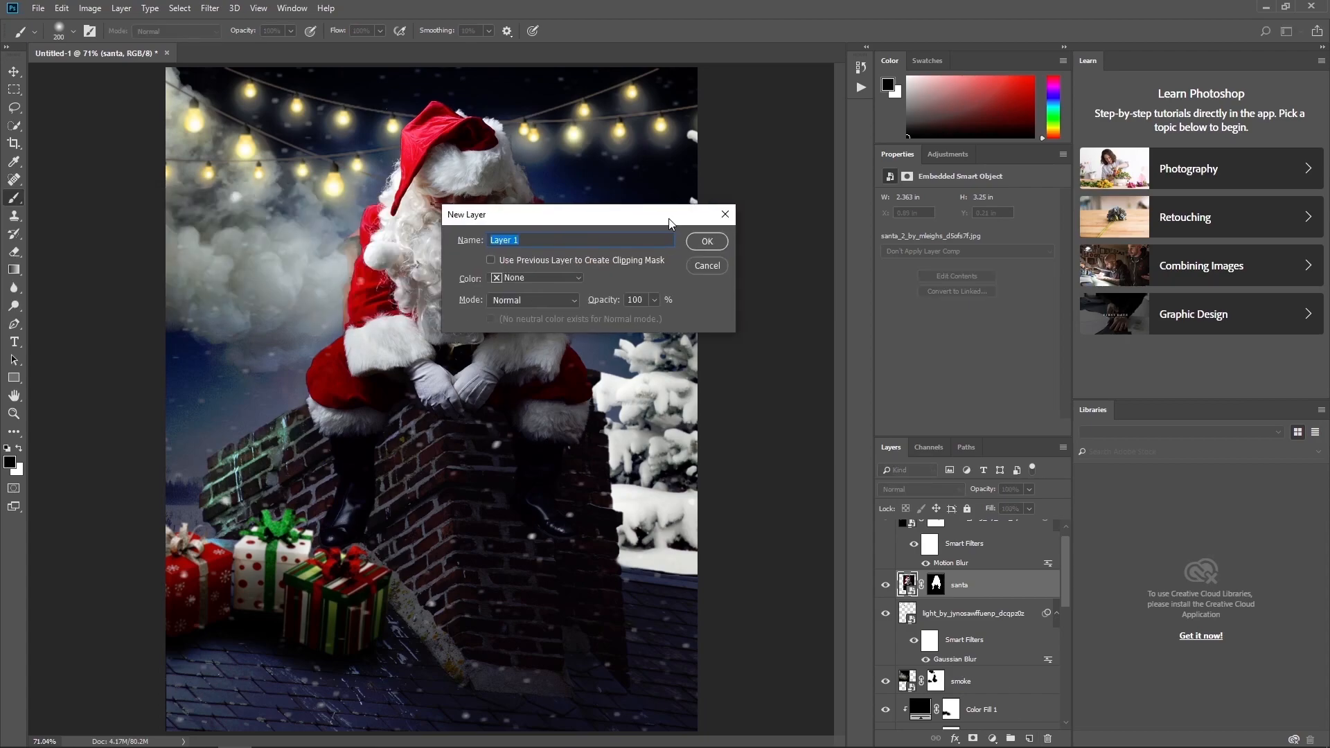
{"action": "left_click", "coordinate": [492, 260]}
{"action": "left_click", "coordinate": [533, 299]}
{"action": "left_click", "coordinate": [527, 495]}
{"action": "left_click", "coordinate": [491, 319]}
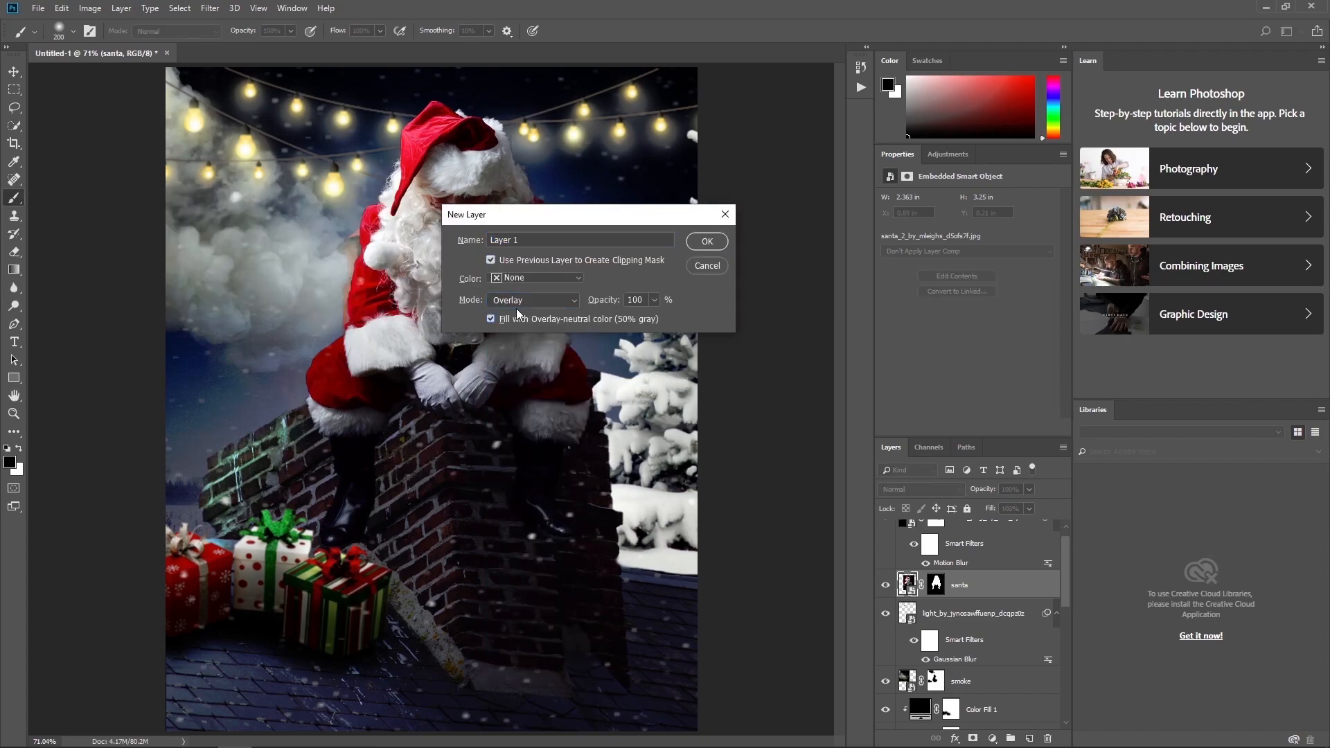
{"action": "left_click", "coordinate": [707, 241]}
Dodge the midtones of Santa's hat, suit, beard and face on the gray layer, using 31% exposure.
{"action": "left_click", "coordinate": [13, 306]}
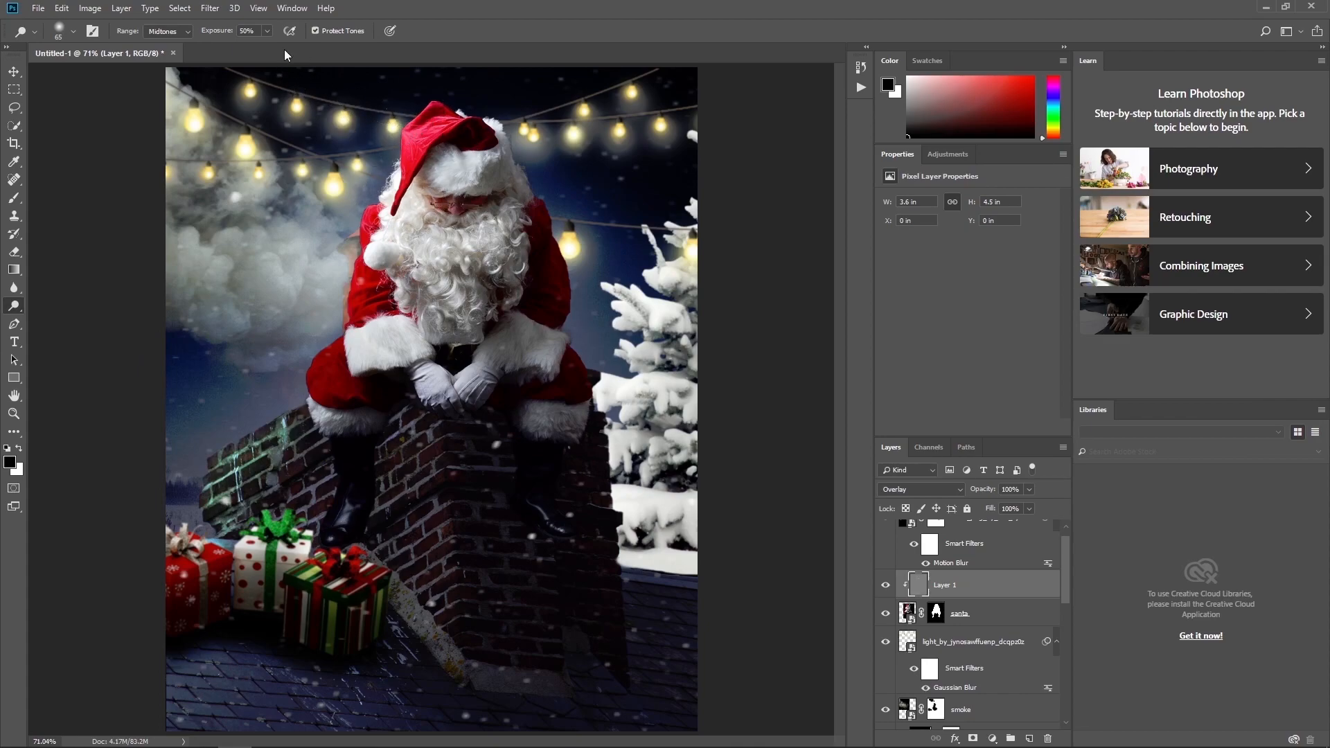
{"action": "mouse_move", "coordinate": [435, 141]}
{"action": "left_mouse_down"}
{"action": "mouse_move", "coordinate": [438, 209]}
{"action": "mouse_move", "coordinate": [394, 193]}
{"action": "mouse_move", "coordinate": [368, 232]}
{"action": "mouse_move", "coordinate": [373, 294]}
{"action": "mouse_move", "coordinate": [342, 378]}
{"action": "left_mouse_up"}
{"action": "mouse_move", "coordinate": [467, 341]}
{"action": "left_mouse_down"}
{"action": "mouse_move", "coordinate": [426, 333]}
{"action": "mouse_move", "coordinate": [415, 305]}
{"action": "mouse_move", "coordinate": [453, 207]}
{"action": "left_mouse_up"}
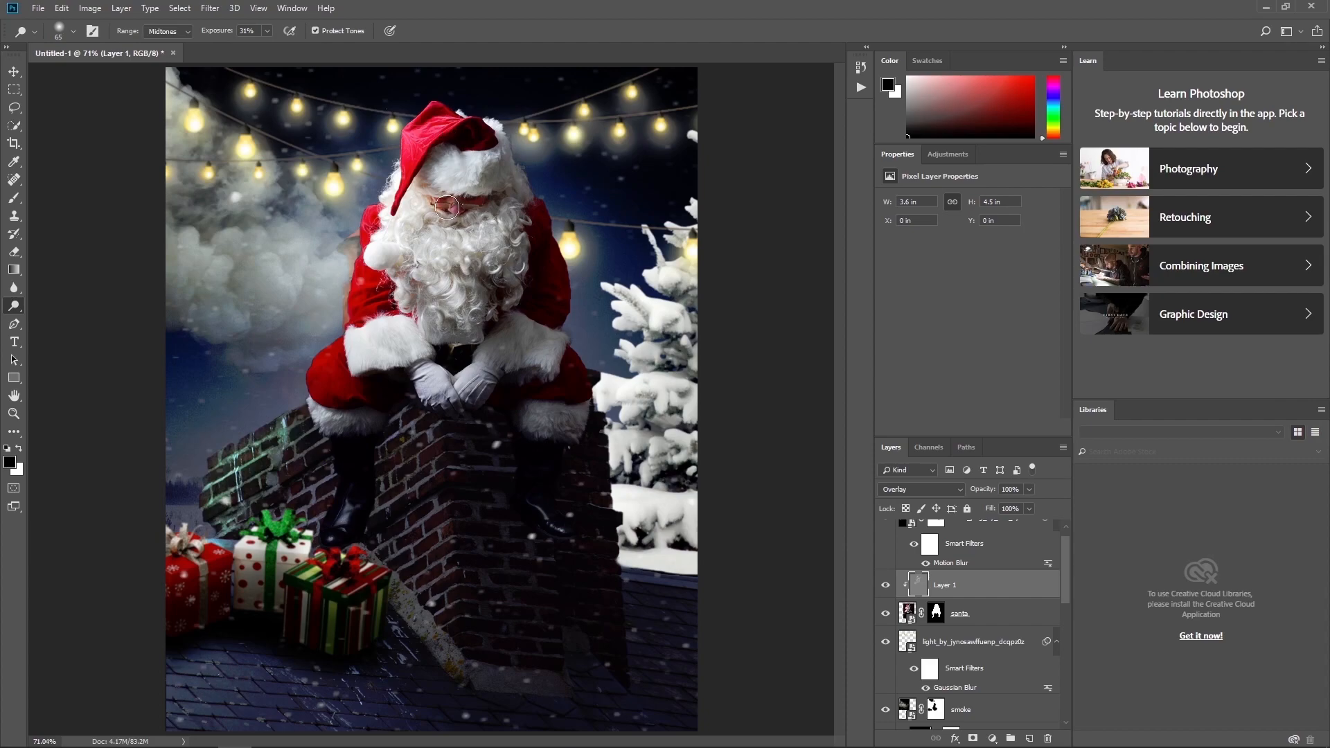
Refine Santa's shading by alternating between Burn at 26% exposure and Dodge at 31% exposure on the midtones.
{"action": "right_click", "coordinate": [14, 307]}
{"action": "left_click", "coordinate": [513, 198]}
{"action": "right_click", "coordinate": [27, 313]}
{"action": "left_click", "coordinate": [66, 319]}
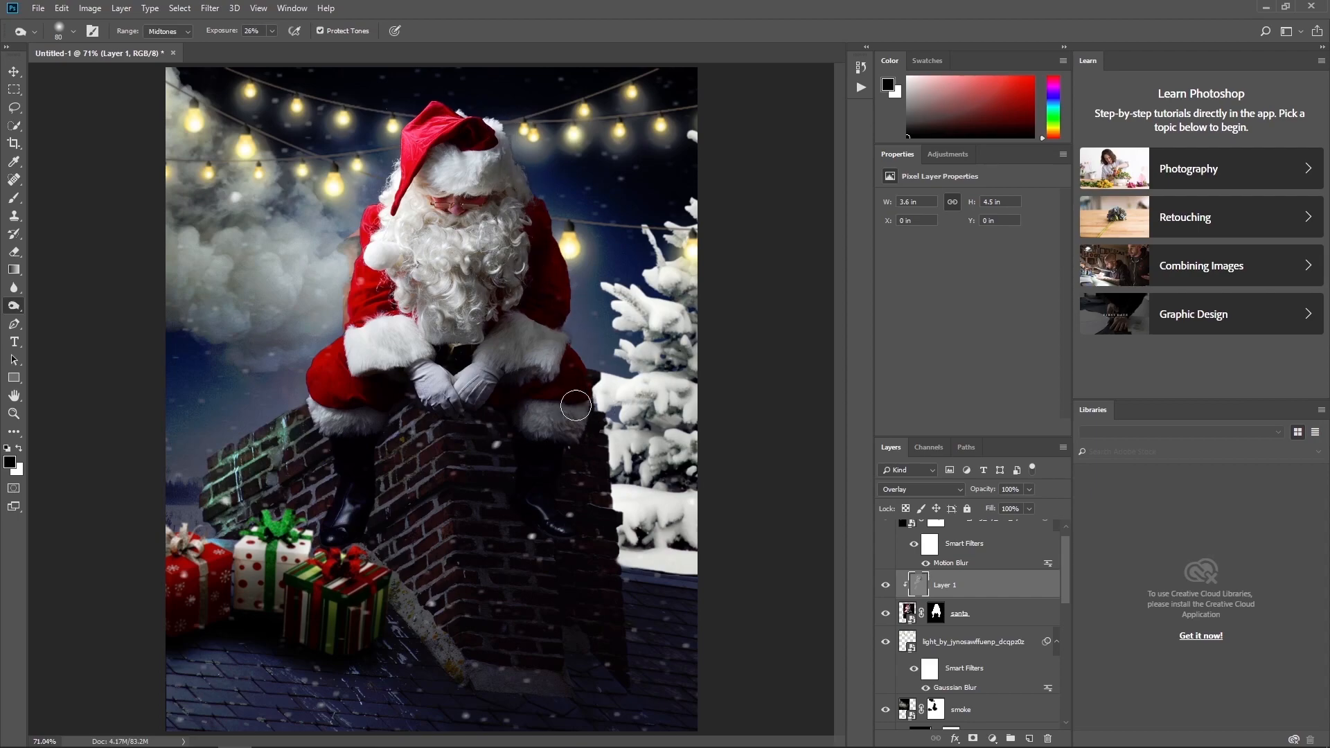
{"action": "right_click", "coordinate": [15, 306]}
{"action": "left_click", "coordinate": [66, 305]}
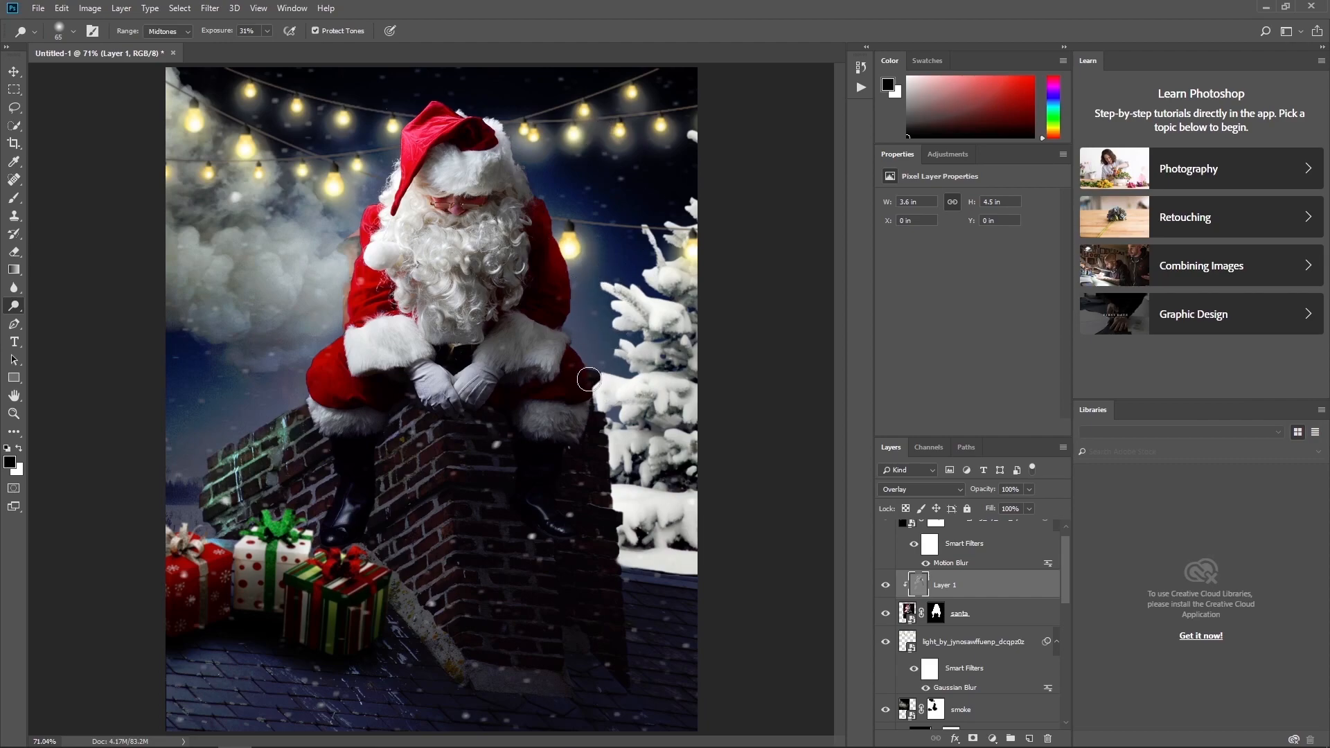
{"action": "right_click", "coordinate": [15, 307]}
{"action": "left_click", "coordinate": [64, 318]}
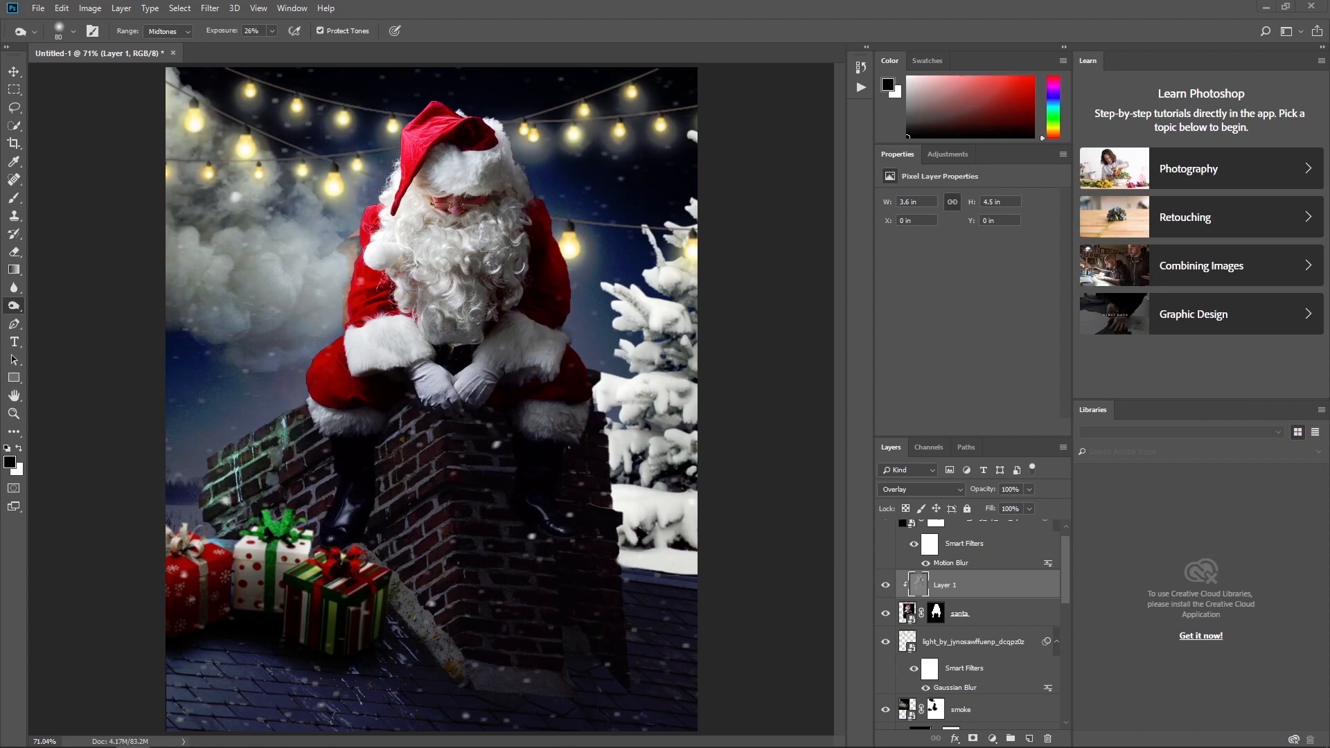
Set the placed lens glow to Screen, scale it to 13.20% and place it over the bulb beside Santa's shoulder.
{"action": "left_click", "coordinate": [921, 489]}
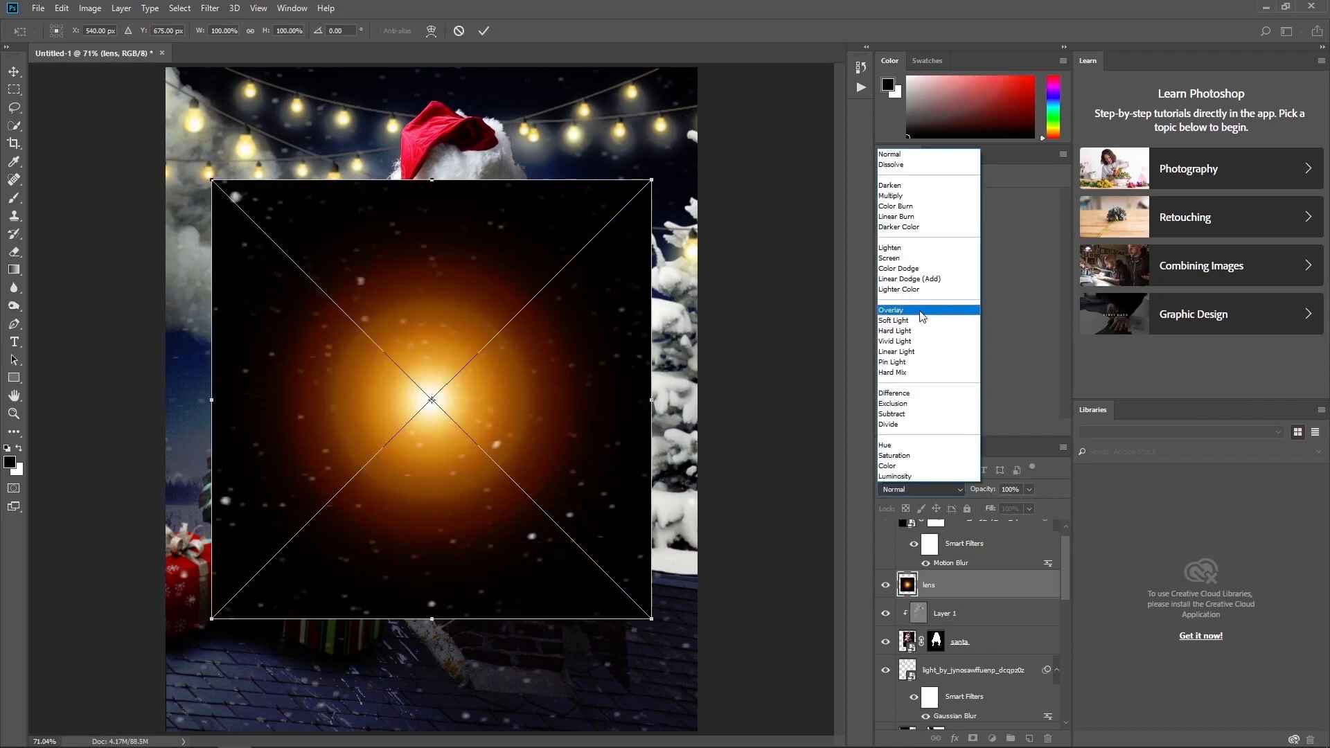
{"action": "left_click", "coordinate": [907, 258]}
{"action": "left_click_drag", "start_coordinate": [650, 181], "coordinate": [588, 213]}
{"action": "left_click_drag", "start_coordinate": [632, 187], "coordinate": [599, 219]}
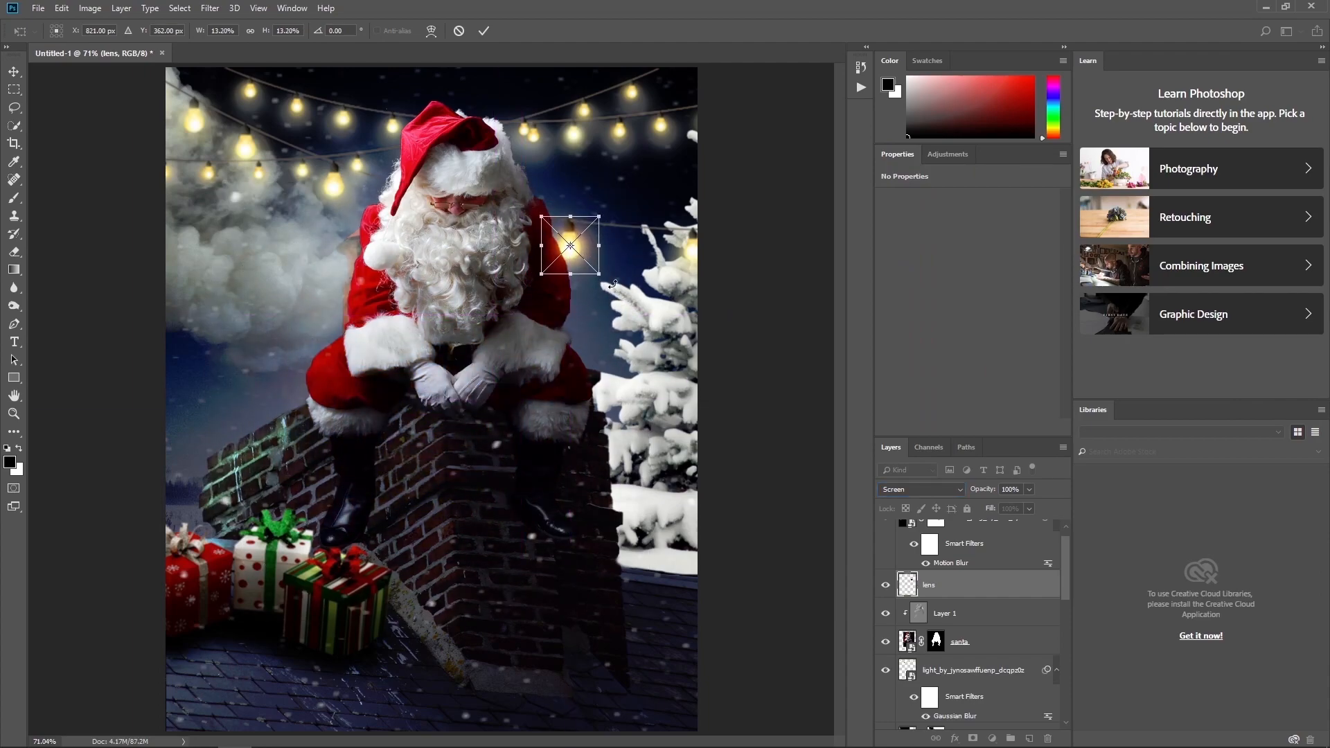
{"action": "left_click", "coordinate": [14, 305]}
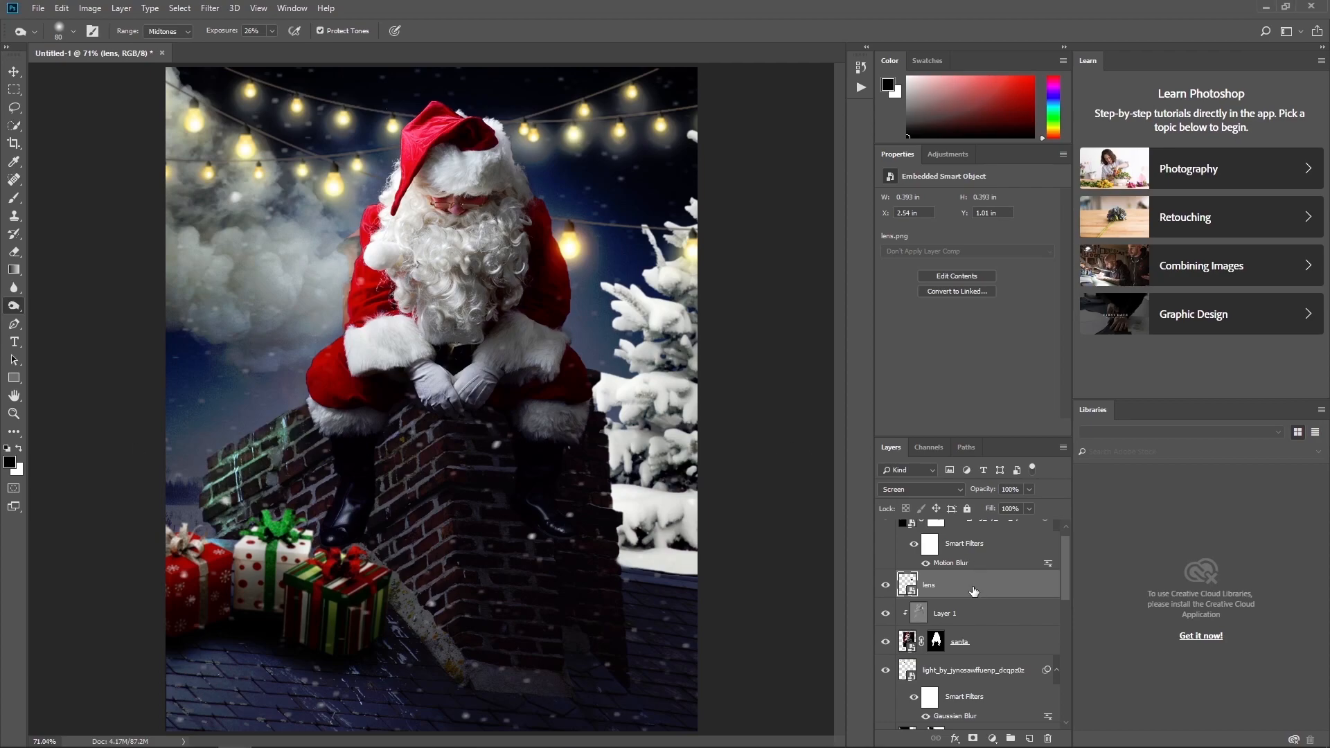
Duplicate the lens layer three times and move the first copy onto the large bulb beside Santa's hat above the smoke.
{"action": "key", "text": "ctrl+j"}
{"action": "key", "text": "ctrl+j"}
{"action": "key", "text": "ctrl+j"}
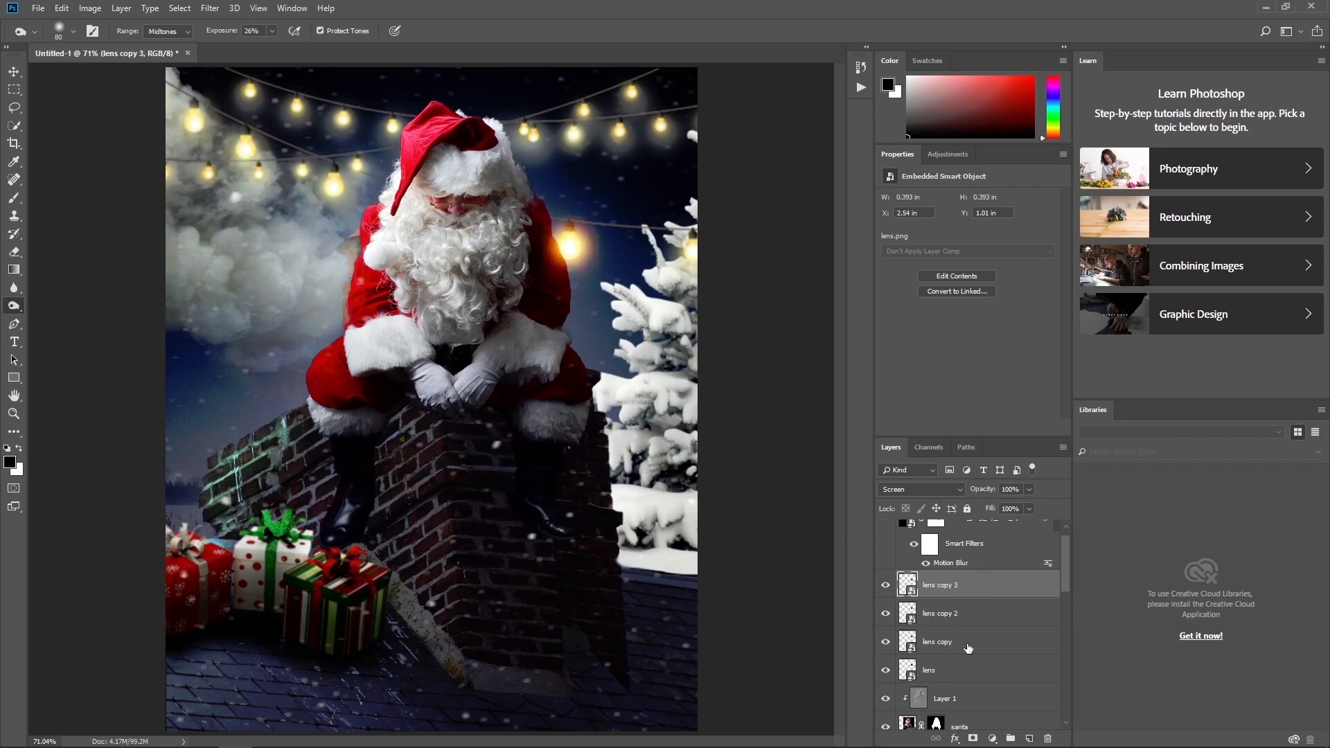
{"action": "left_click", "coordinate": [968, 645]}
{"action": "key", "text": "ctrl+t"}
{"action": "left_click_drag", "start_coordinate": [586, 246], "coordinate": [351, 190]}
{"action": "key", "text": "Return"}
Place the second lens copy on the large middle bulb over the smoke and the third, slightly reduced, on the image's leftmost large bulb.
{"action": "left_click", "coordinate": [963, 614]}
{"action": "key", "text": "ctrl+t"}
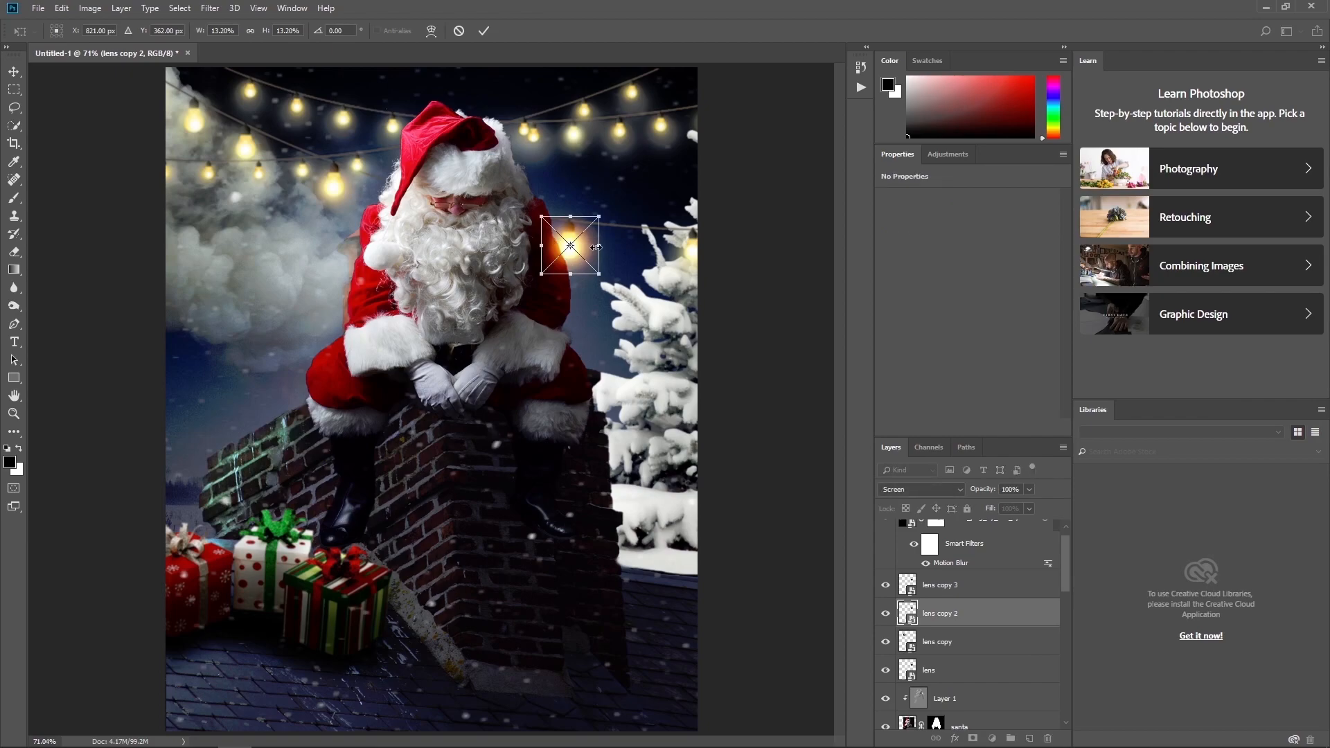
{"action": "left_click_drag", "start_coordinate": [594, 250], "coordinate": [280, 128]}
{"action": "key", "text": "Return"}
{"action": "left_click", "coordinate": [963, 585]}
{"action": "key", "text": "ctrl+t"}
{"action": "left_click_drag", "start_coordinate": [552, 231], "coordinate": [221, 122]}
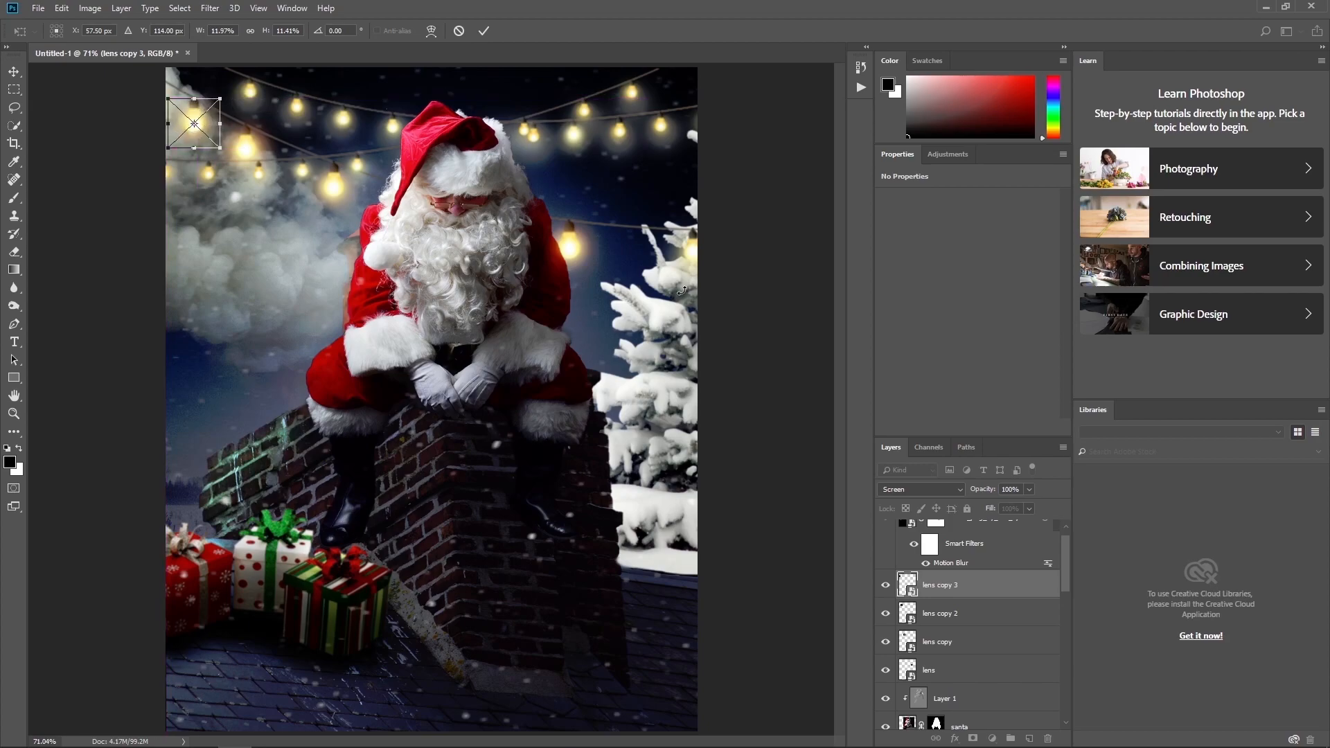
{"action": "key", "text": "Return"}
{"action": "key", "text": "o"}
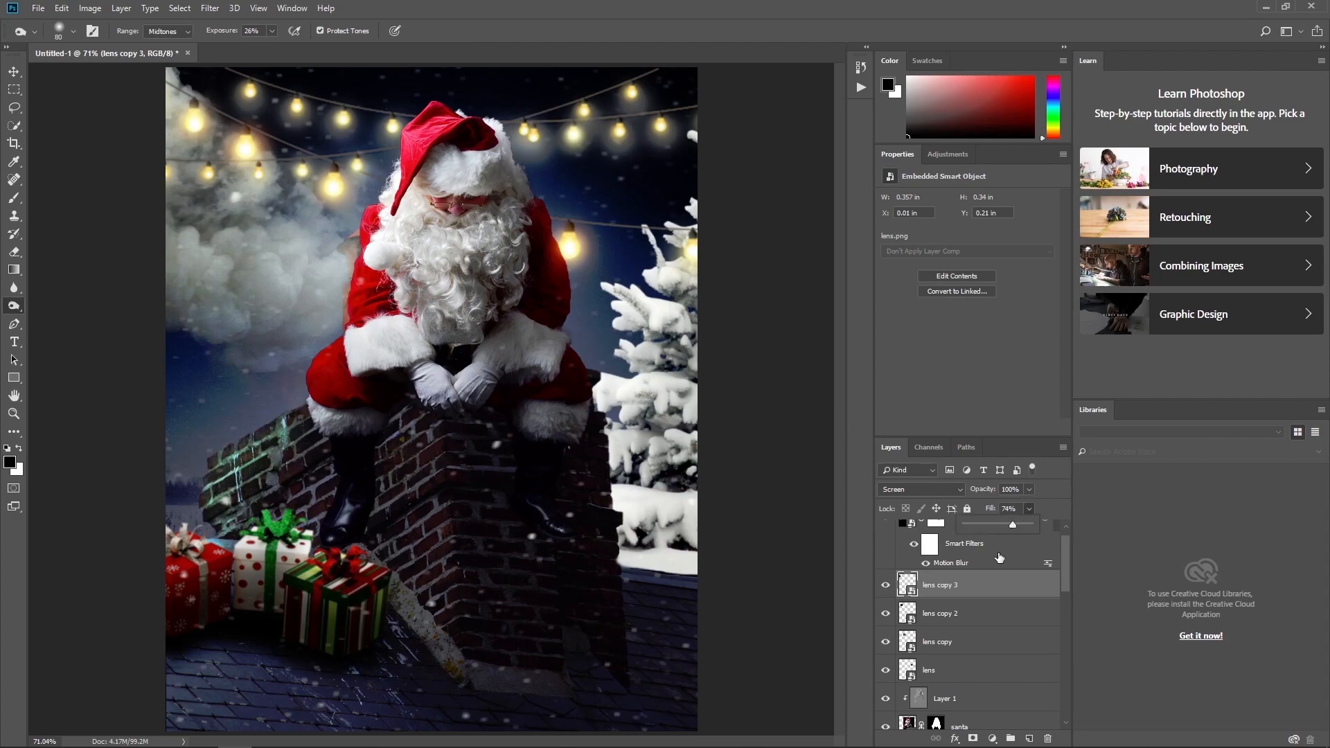
Adjust the fill of the lens glow copies and set the original lens layer's fill to 80%.
{"action": "left_click", "coordinate": [900, 614]}
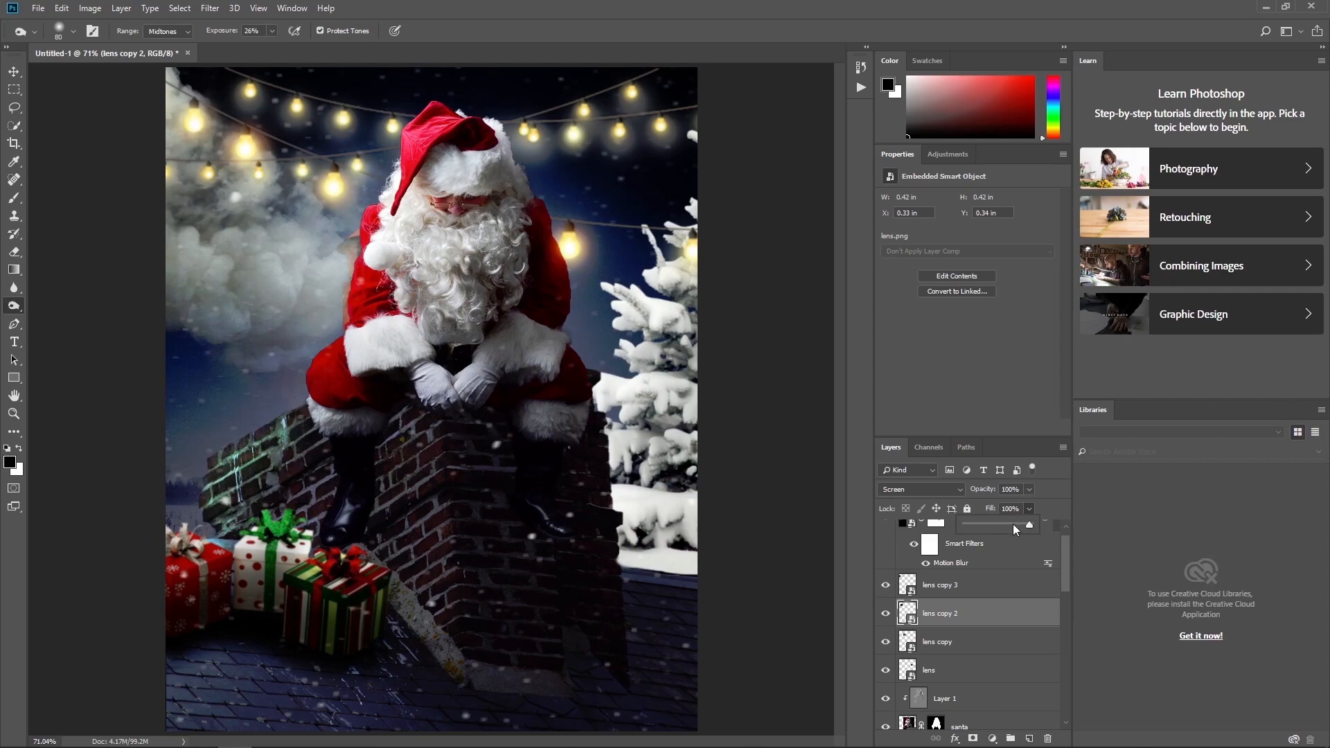
{"action": "left_click", "coordinate": [986, 640]}
{"action": "left_click", "coordinate": [886, 643]}
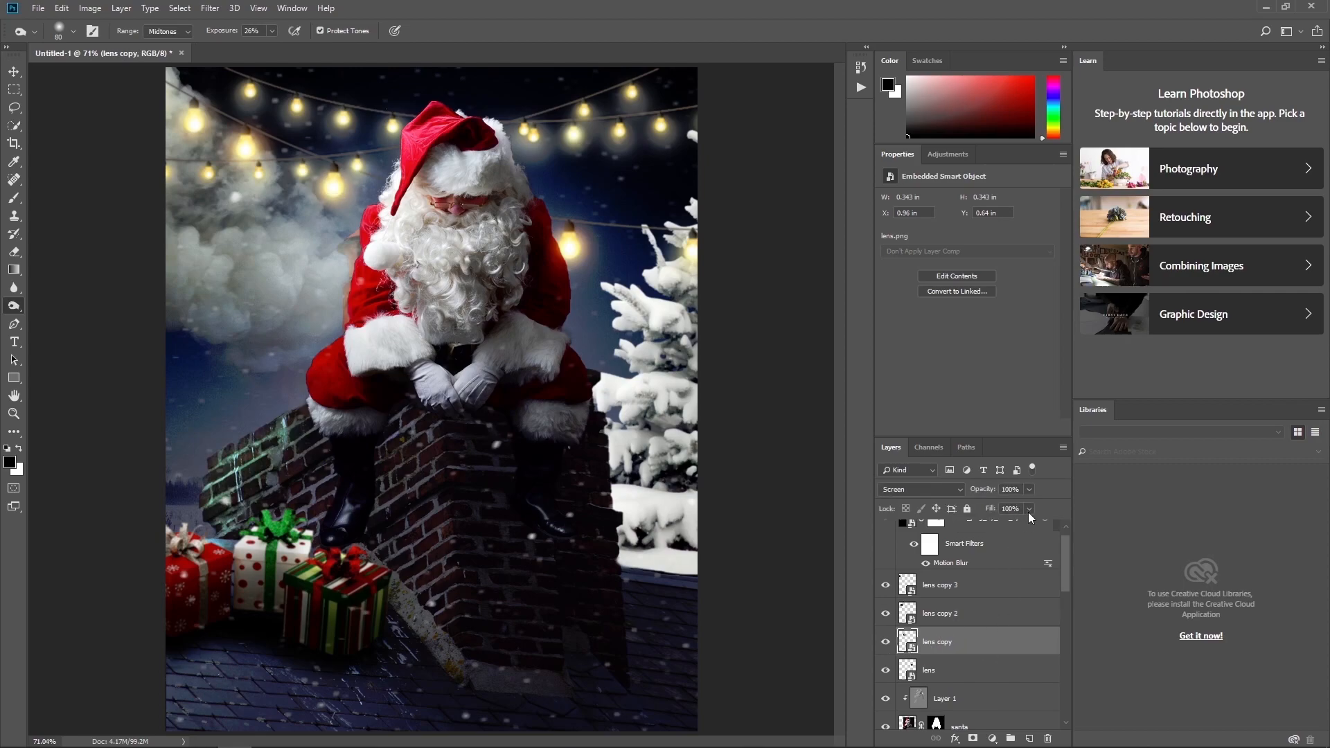
{"action": "left_click", "coordinate": [991, 671]}
{"action": "left_click_drag", "start_coordinate": [1018, 522], "coordinate": [1015, 522]}
{"action": "left_click", "coordinate": [1166, 517]}
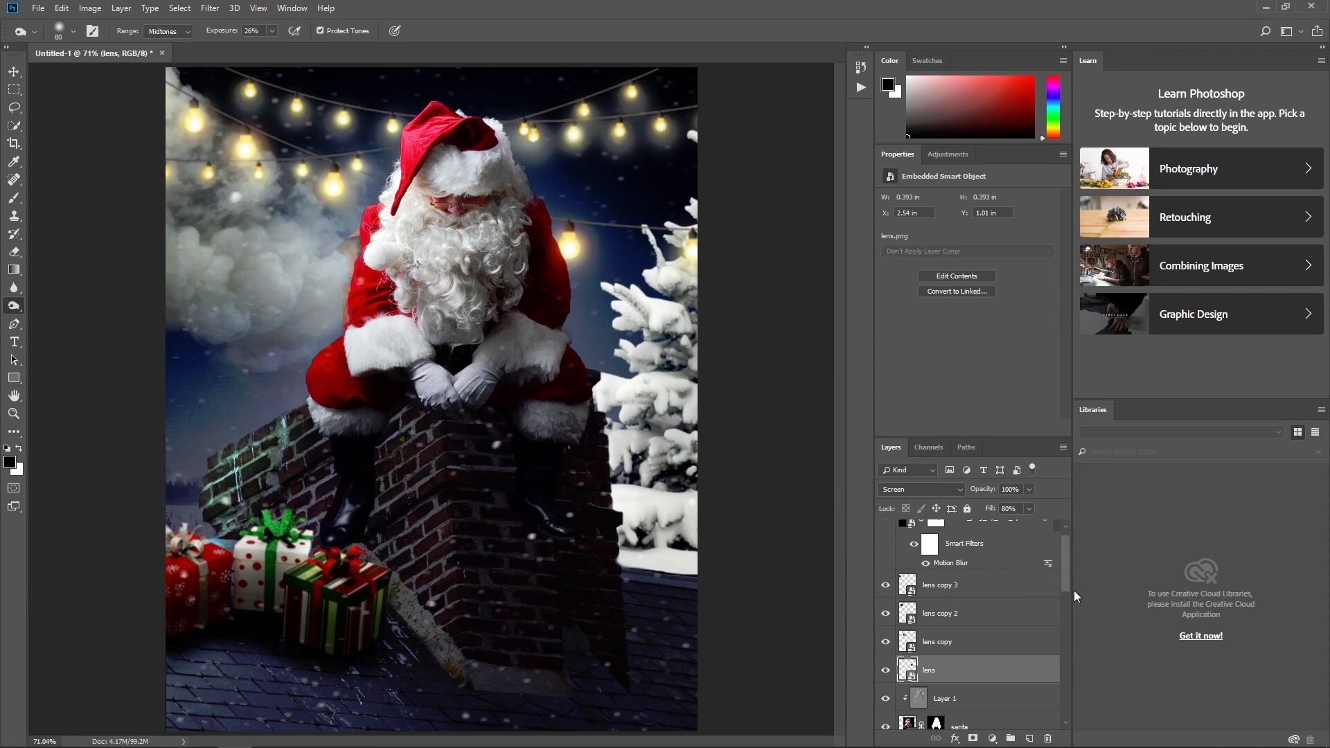
Add a Gradient Map adjustment above the snow layer using the orange-red to teal preset.
{"action": "scroll", "coordinate": [1067, 594], "scroll_direction": "up", "scroll_amount": 2}
{"action": "left_click", "coordinate": [991, 546]}
{"action": "left_click", "coordinate": [992, 739]}
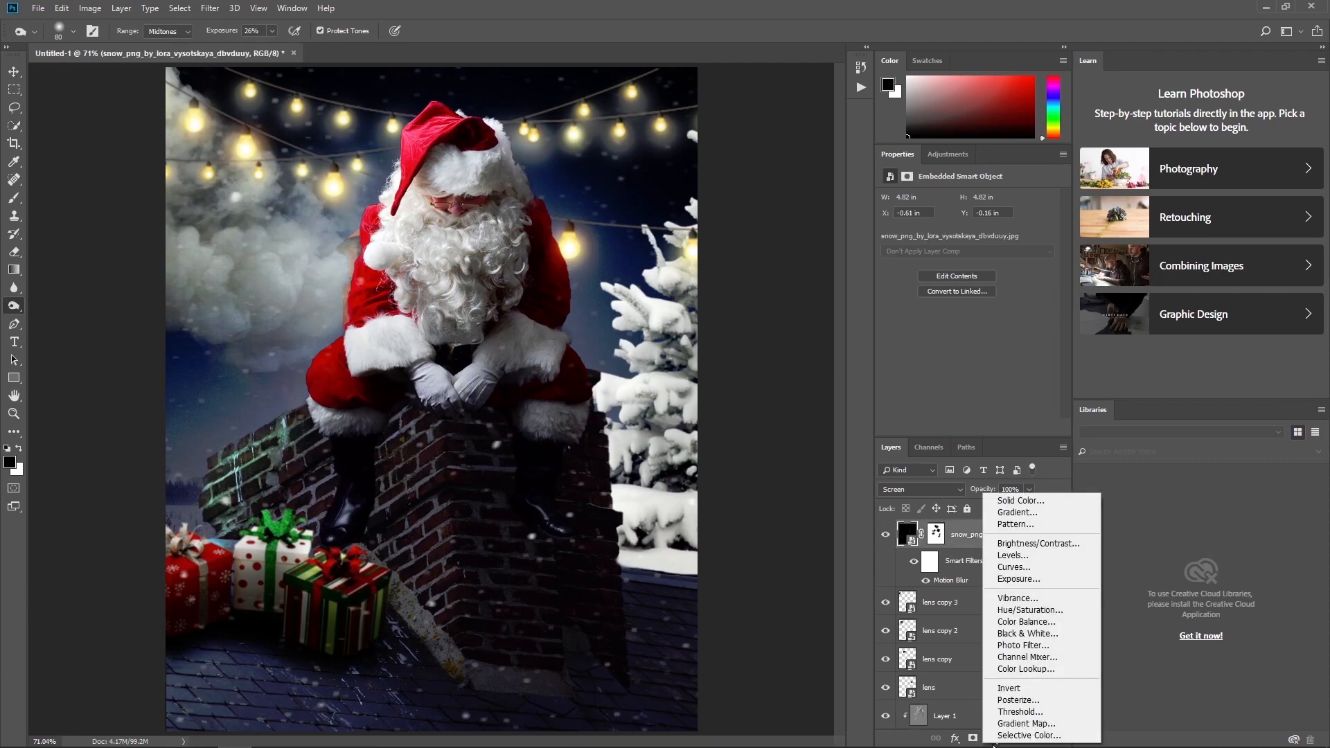
{"action": "left_click", "coordinate": [1025, 724]}
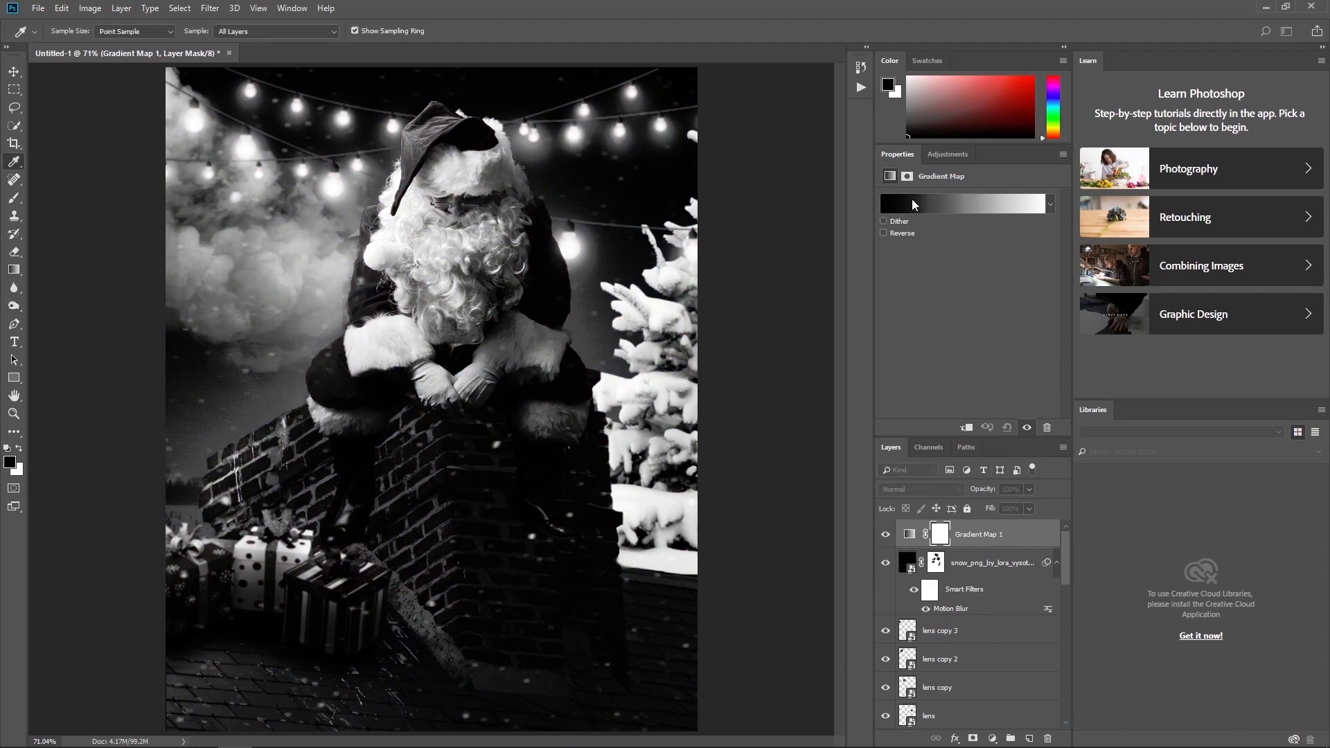
{"action": "left_click", "coordinate": [962, 204]}
{"action": "left_click_drag", "start_coordinate": [275, 113], "coordinate": [535, 108]}
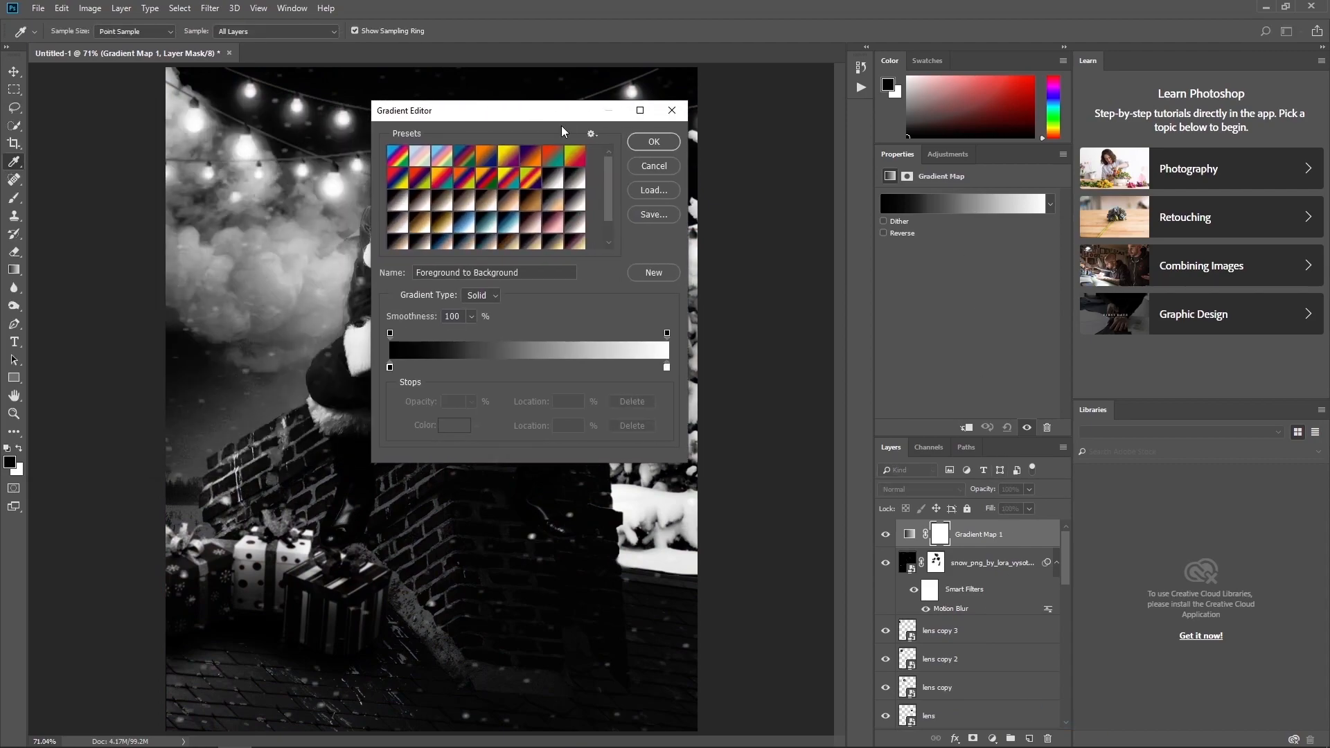
{"action": "left_click", "coordinate": [553, 157]}
{"action": "left_click", "coordinate": [653, 141]}
Set the Gradient Map to Overlay blending with 20% fill.
{"action": "left_click", "coordinate": [922, 489]}
{"action": "left_click", "coordinate": [903, 315]}
{"action": "double_click", "coordinate": [1013, 509]}
{"action": "type", "text": "20"}
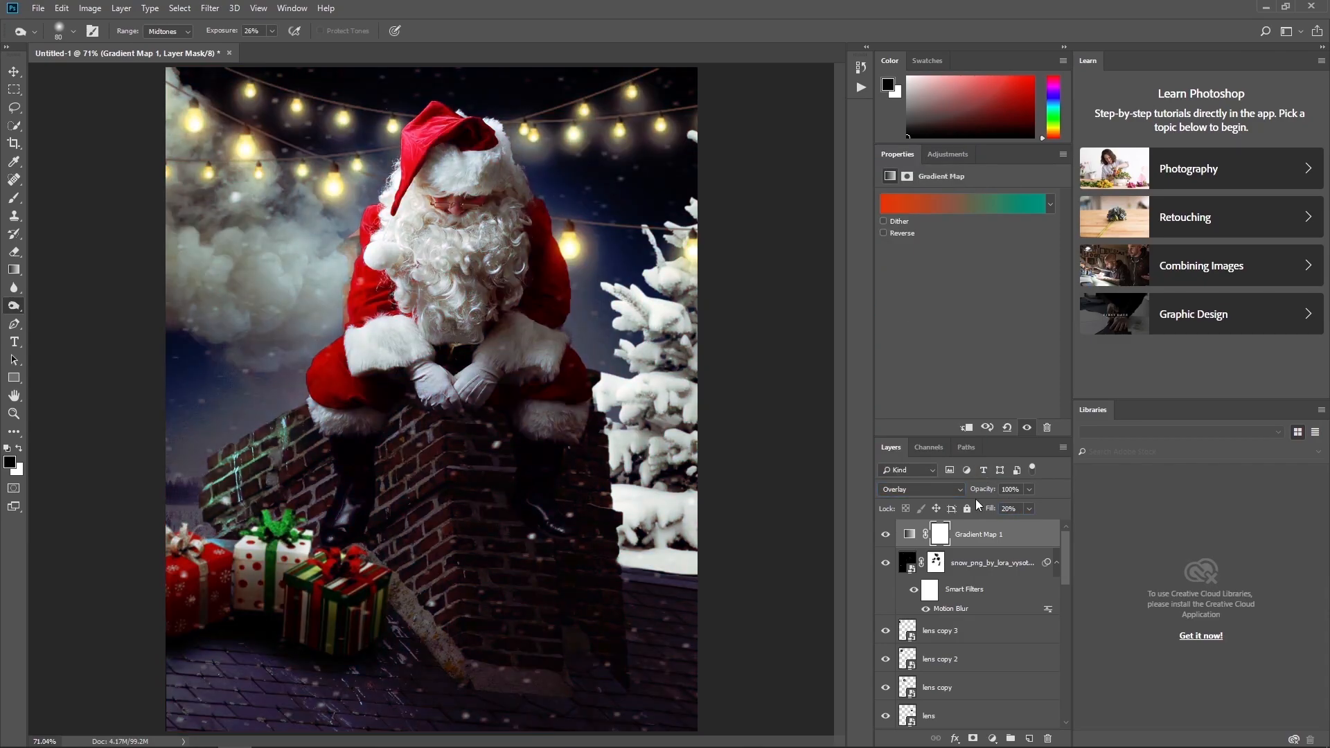
Add a Color Lookup adjustment above the Gradient Map with the Crisp_Winter.look 3D LUT.
{"action": "left_click", "coordinate": [993, 739]}
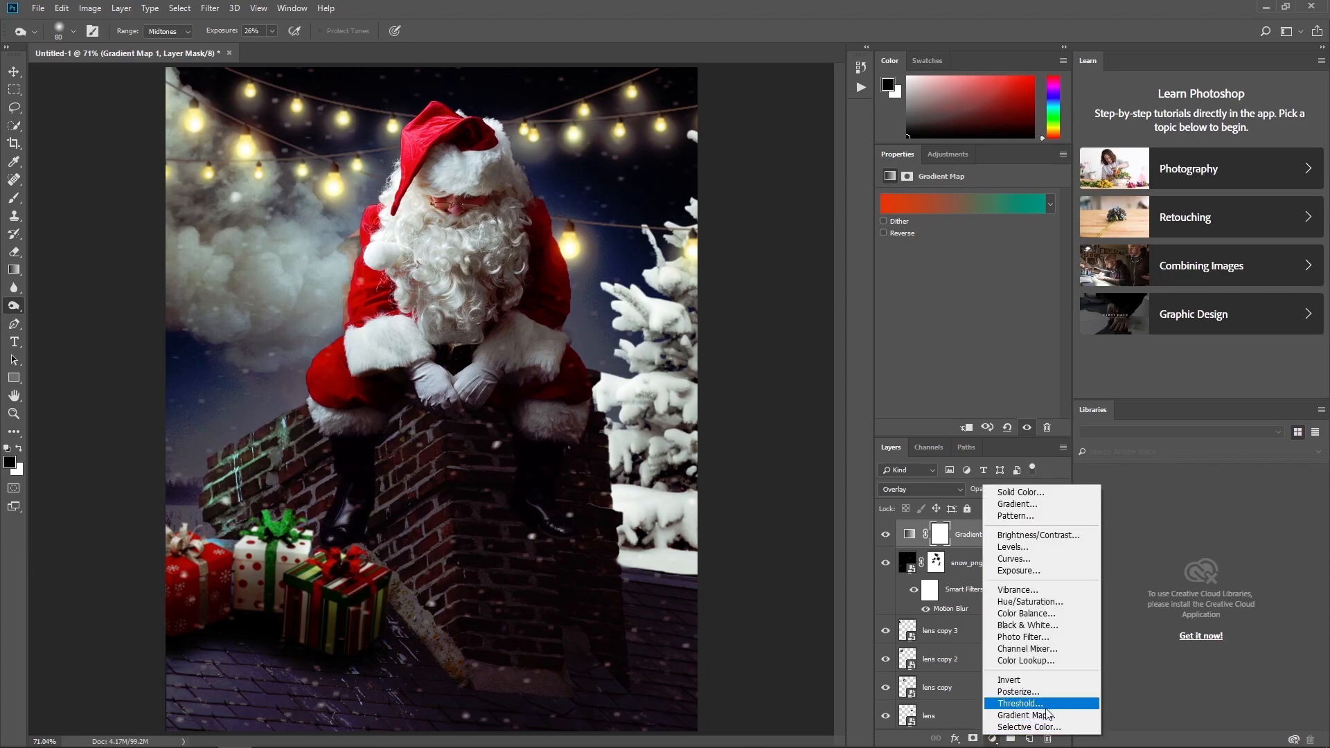
{"action": "left_click", "coordinate": [1058, 662]}
{"action": "left_click", "coordinate": [994, 201]}
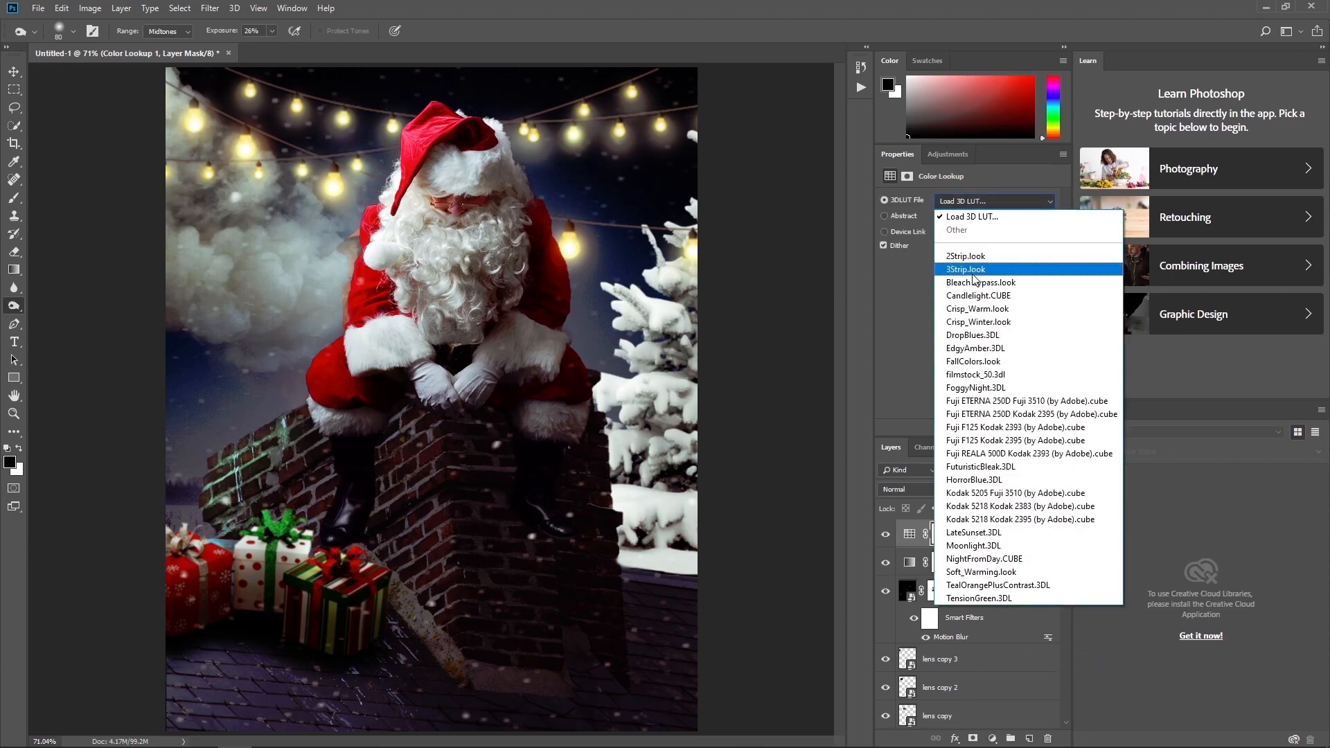
{"action": "left_click", "coordinate": [982, 319]}
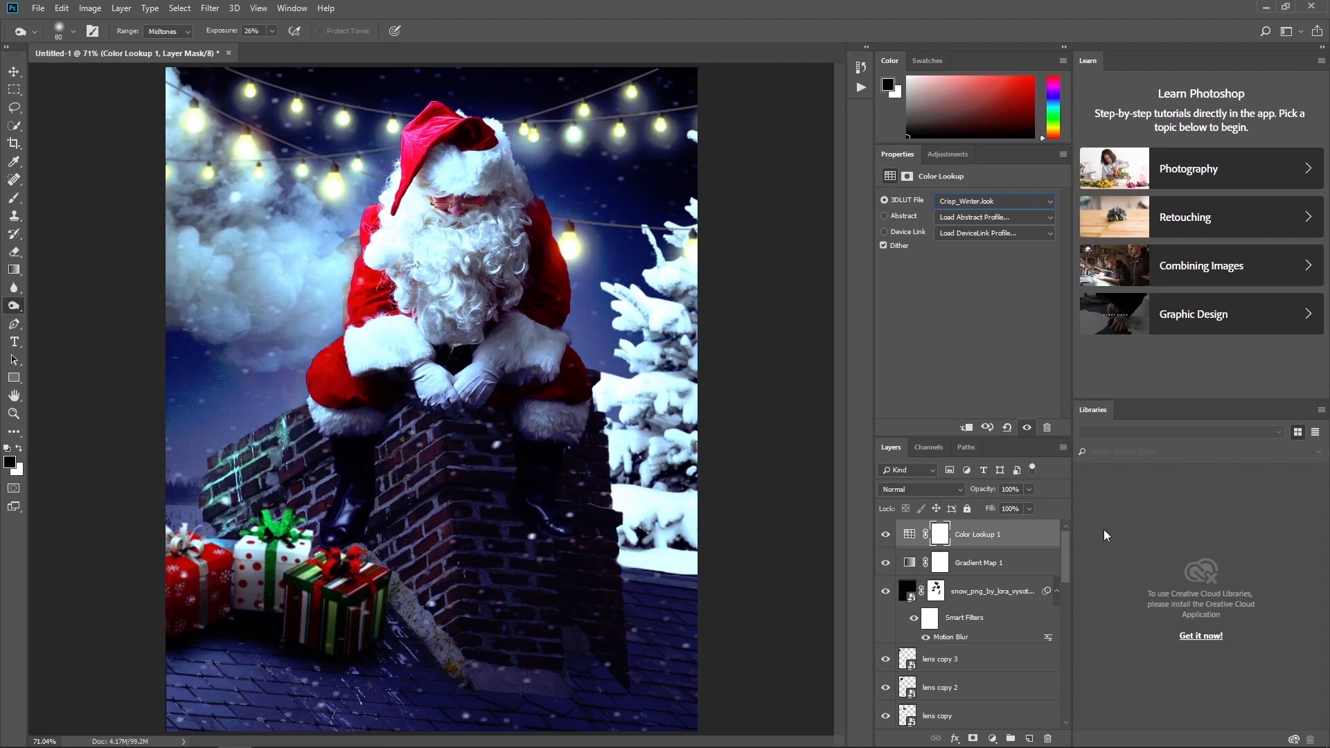
Stamp all visible layers into a new top layer and convert it to a smart object.
{"action": "key", "text": "ctrl+alt+shift+e"}
{"action": "right_click", "coordinate": [1031, 536]}
{"action": "left_click", "coordinate": [1106, 376]}
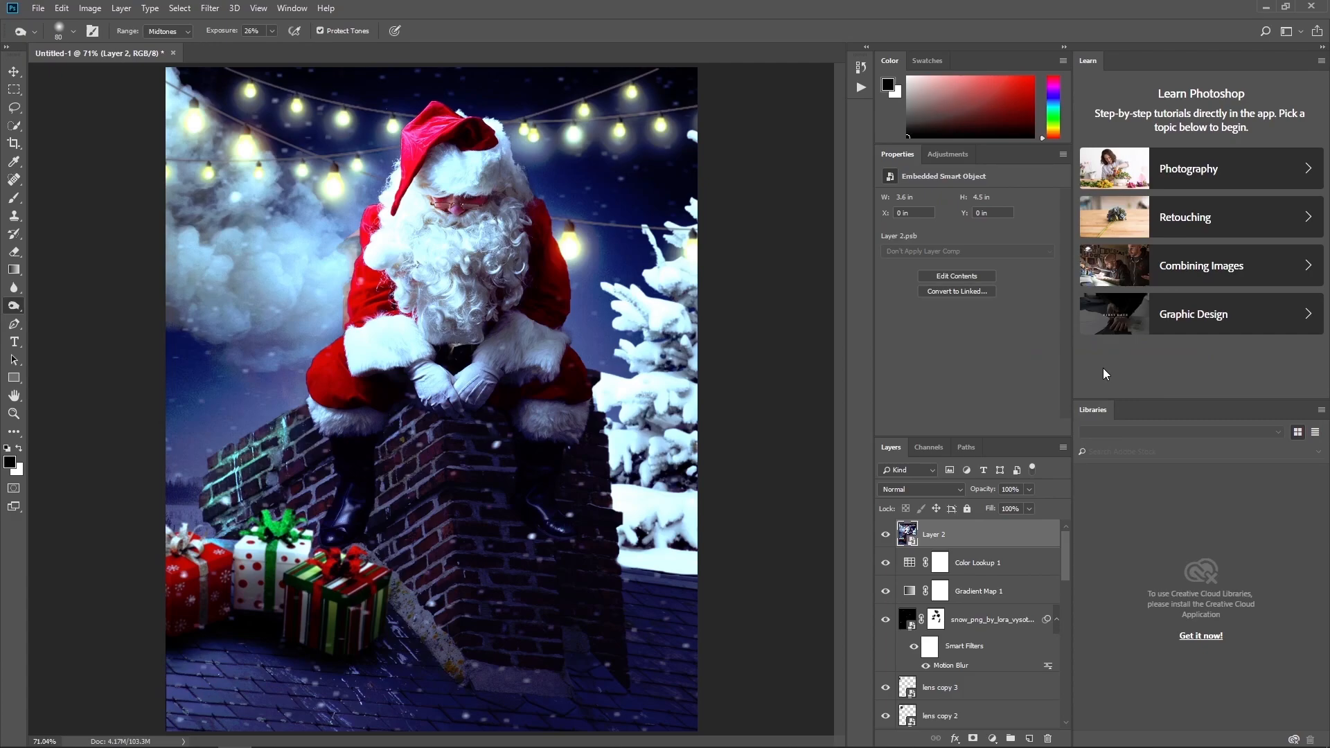
Open the merged layer in the Camera Raw Filter and set the Basic temperature to -13.
{"action": "left_click", "coordinate": [210, 8]}
{"action": "left_click", "coordinate": [248, 97]}
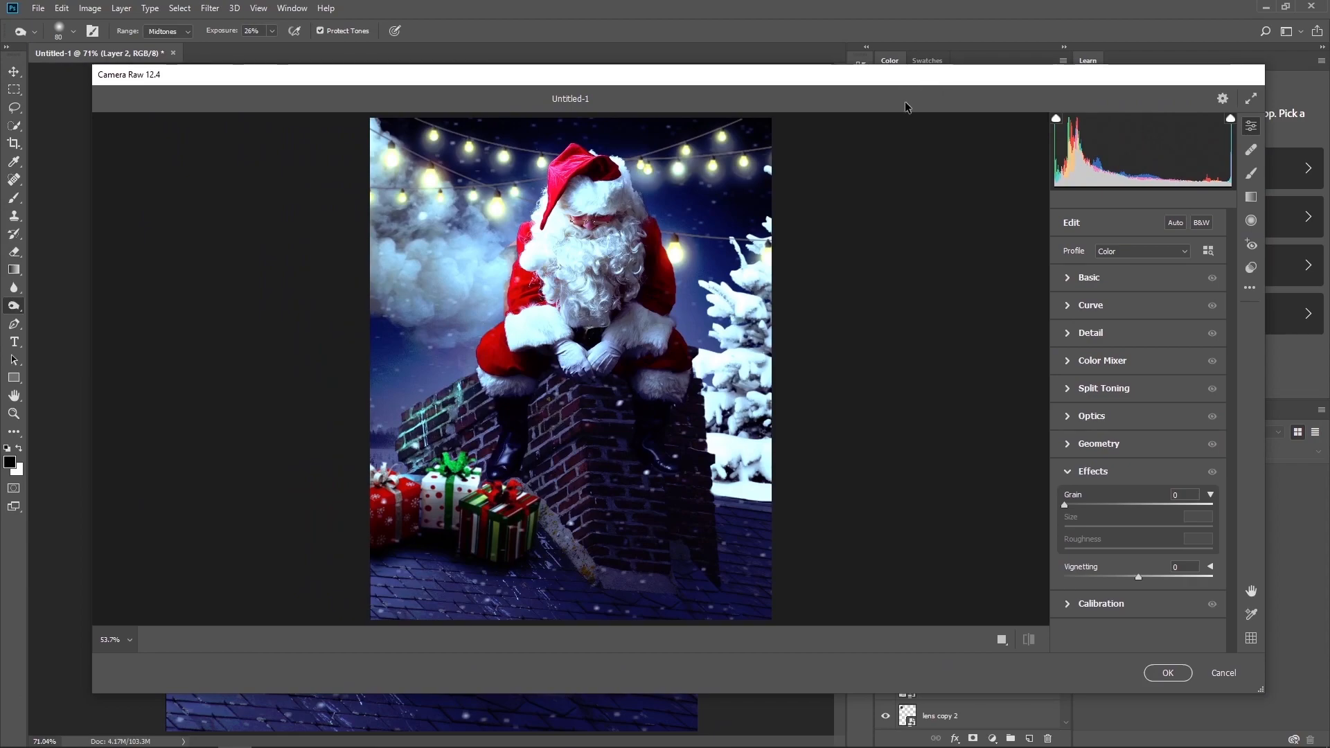
{"action": "left_click", "coordinate": [1173, 277]}
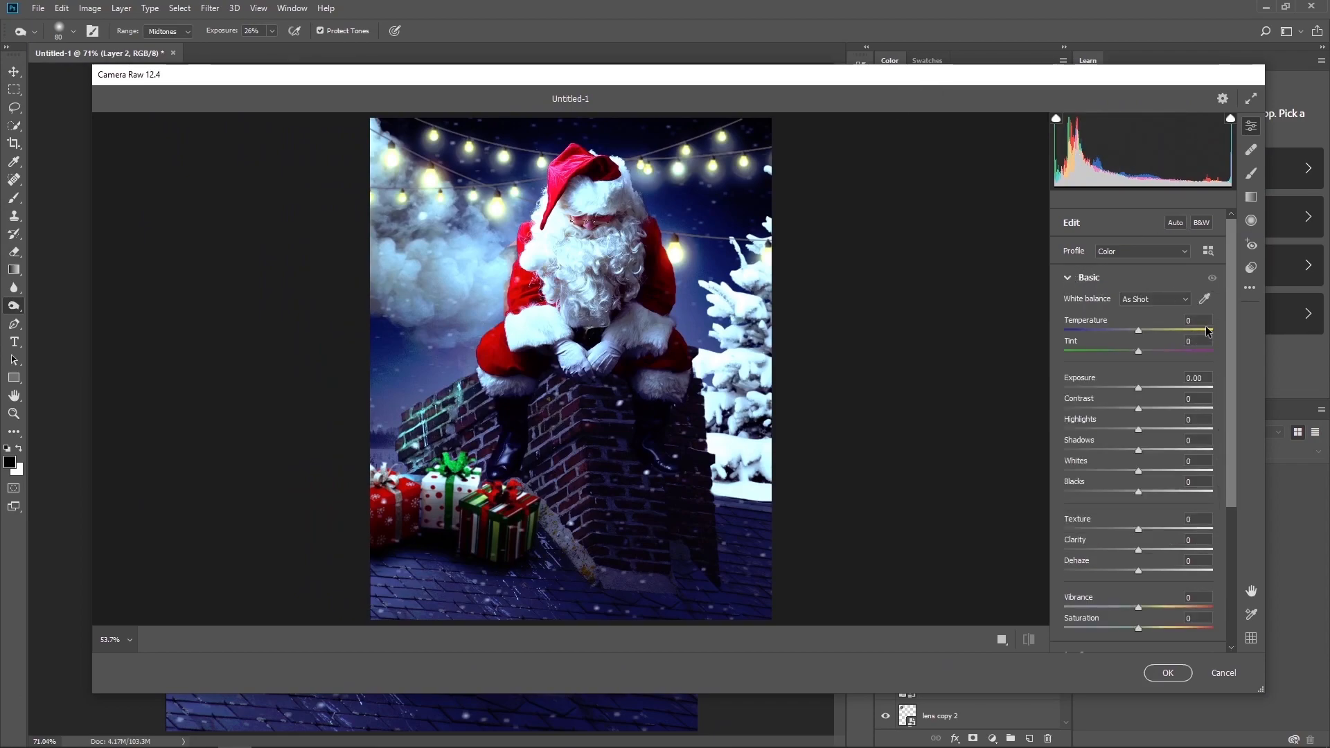
{"action": "type", "text": "-13"}
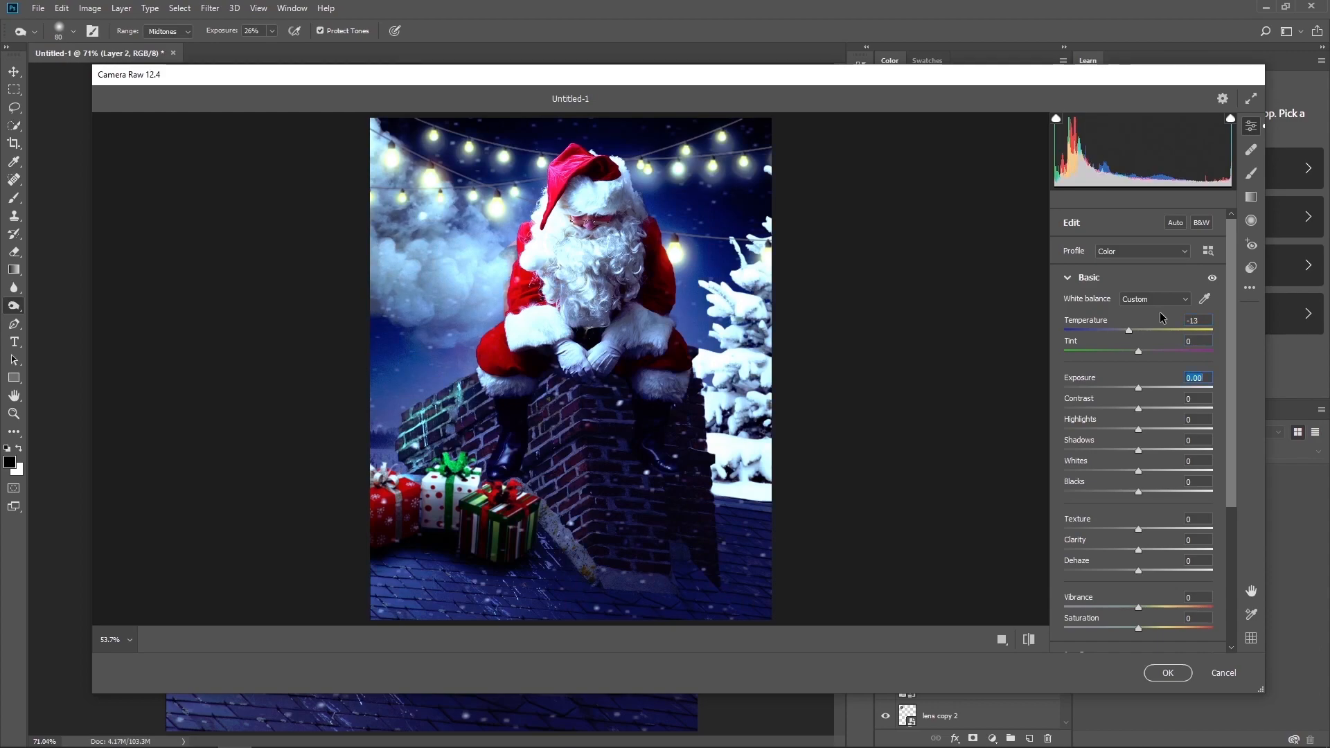
Set the Basic exposure to +0.05, contrast to -2 and highlights to +4.
{"action": "type", "text": ".05"}
{"action": "key", "text": "Tab"}
{"action": "type", "text": "-2"}
{"action": "key", "text": "Tab"}
{"action": "type", "text": "4"}
{"action": "key", "text": "Tab"}
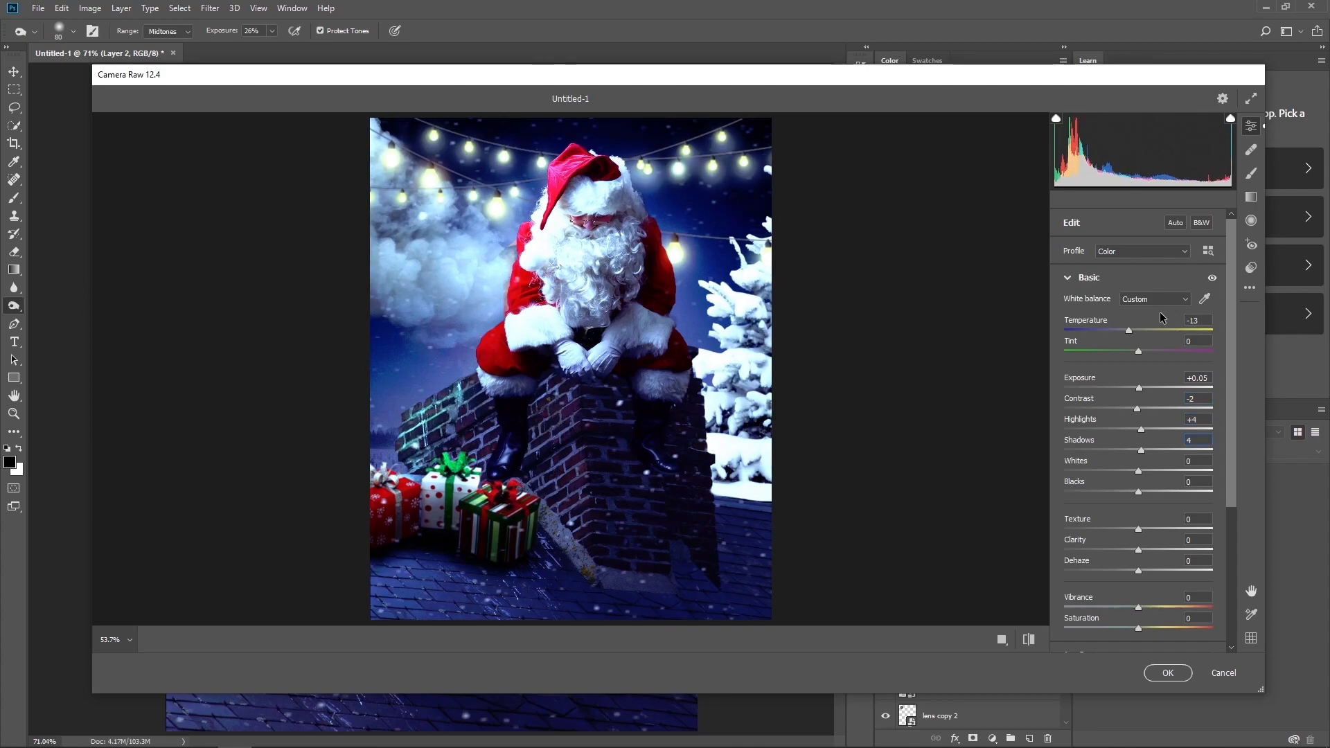
Set shadows to +43, whites to -53, blacks to -2, texture to -12 and clarity to +12.
{"action": "type", "text": "43-53"}
{"action": "key", "text": "Tab"}
{"action": "type", "text": "-2"}
{"action": "key", "text": "Tab"}
{"action": "type", "text": "-12"}
{"action": "key", "text": "Tab"}
{"action": "type", "text": "12"}
{"action": "key", "text": "Tab"}
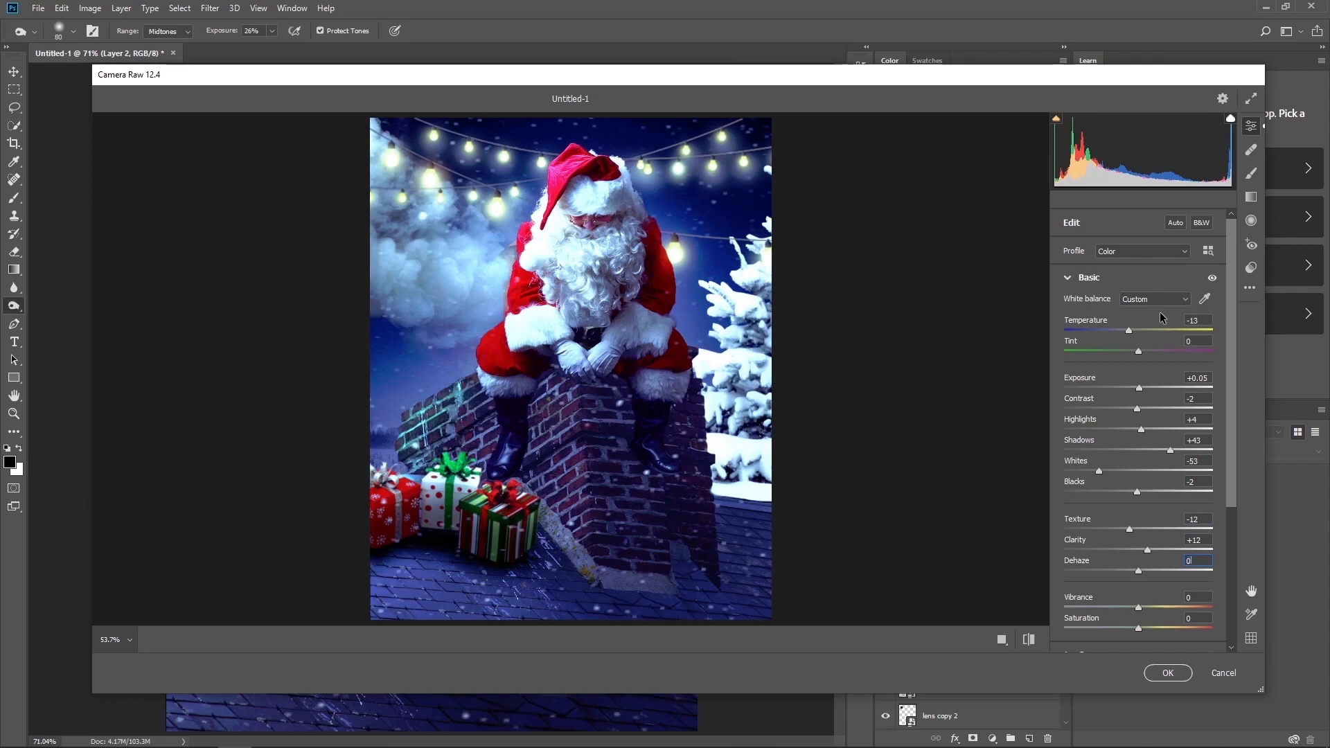
Raise the luminance of the reds to 40 in the Color Mixer.
{"action": "scroll", "coordinate": [1105, 309], "scroll_direction": "down", "scroll_amount": 3}
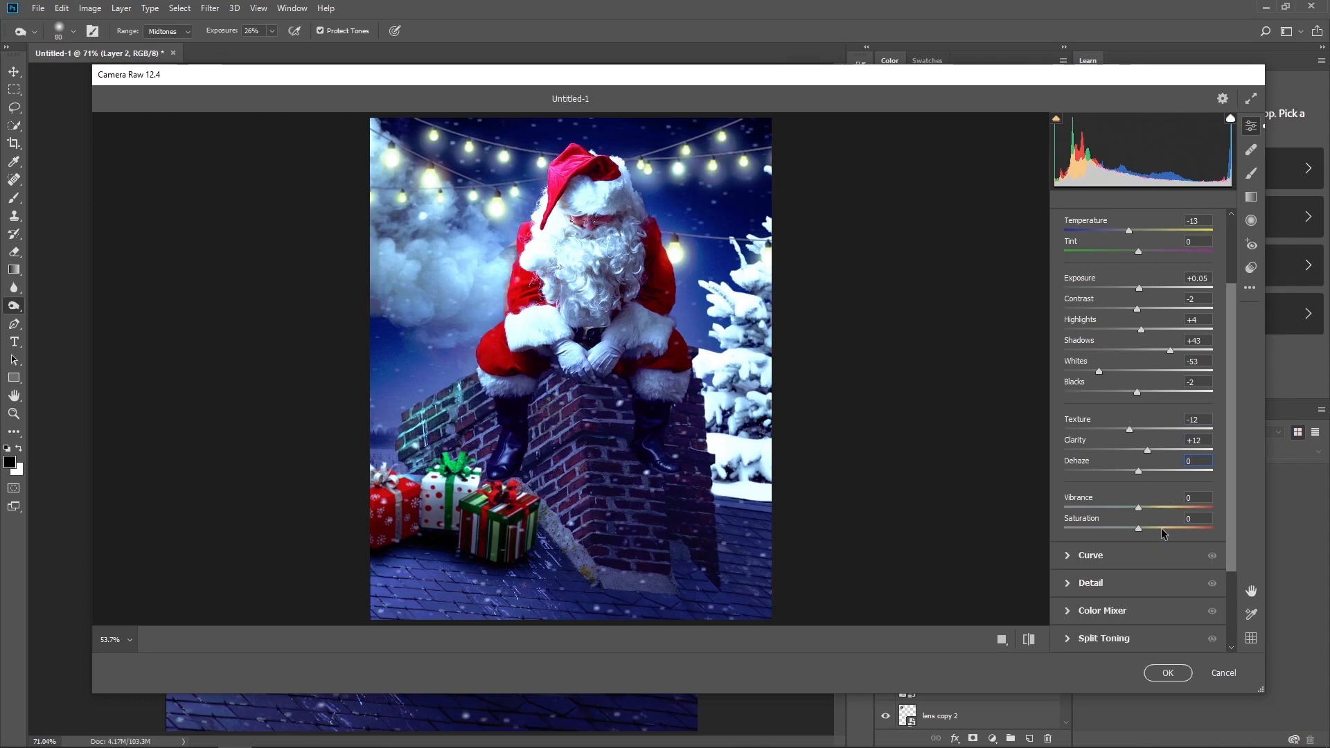
{"action": "left_click", "coordinate": [1070, 612]}
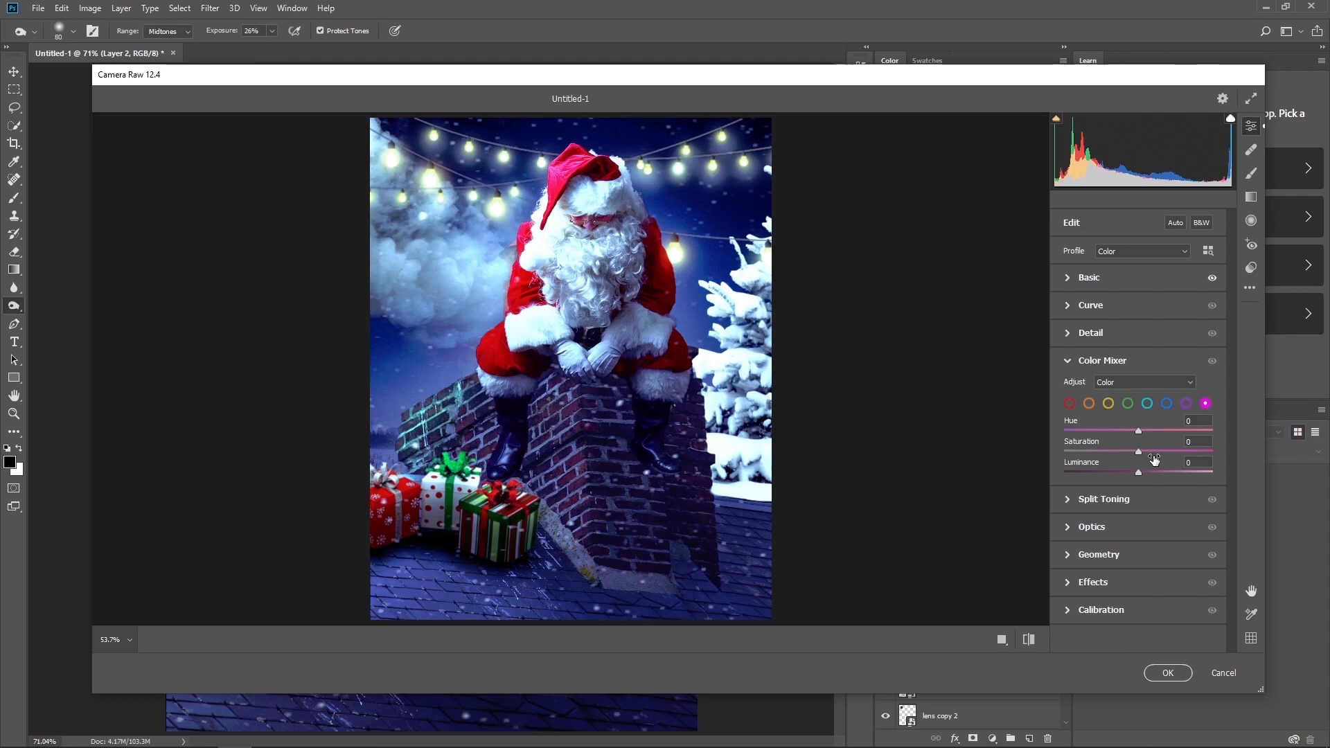
{"action": "left_click", "coordinate": [1071, 404]}
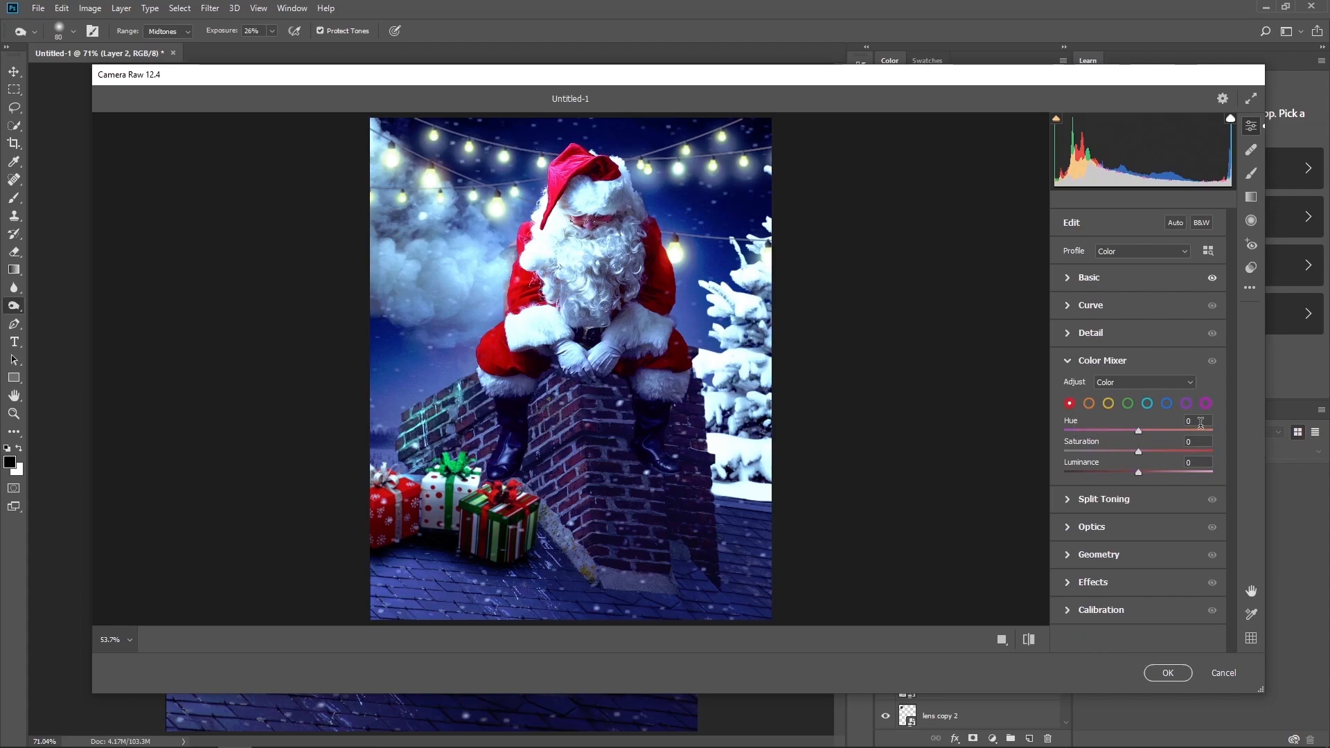
{"action": "left_click", "coordinate": [1190, 463]}
{"action": "type", "text": "40"}
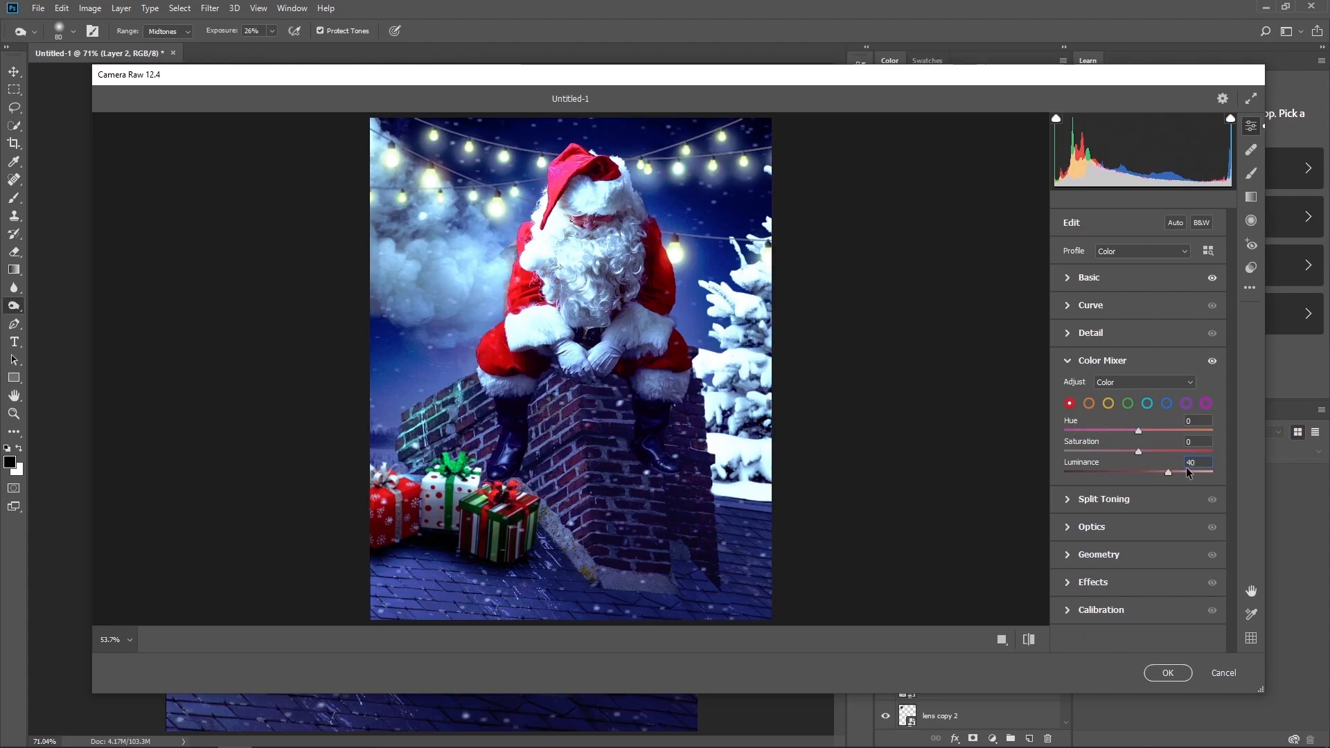
Set the blues in the Color Mixer to +8 saturation and +7 luminance.
{"action": "left_click", "coordinate": [1148, 404]}
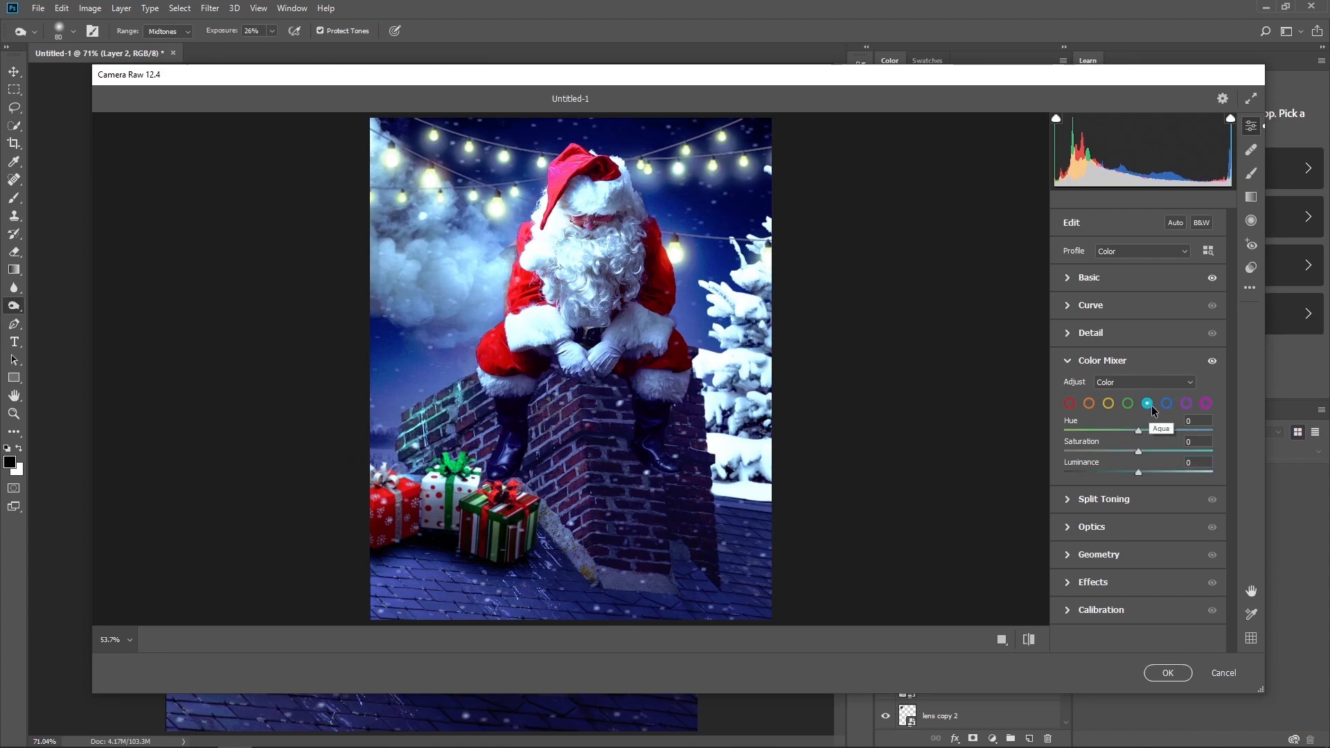
{"action": "left_click", "coordinate": [1194, 462]}
{"action": "left_click", "coordinate": [1167, 403]}
{"action": "left_click", "coordinate": [1195, 441]}
{"action": "type", "text": "8"}
{"action": "key", "text": "Tab"}
{"action": "type", "text": "7"}
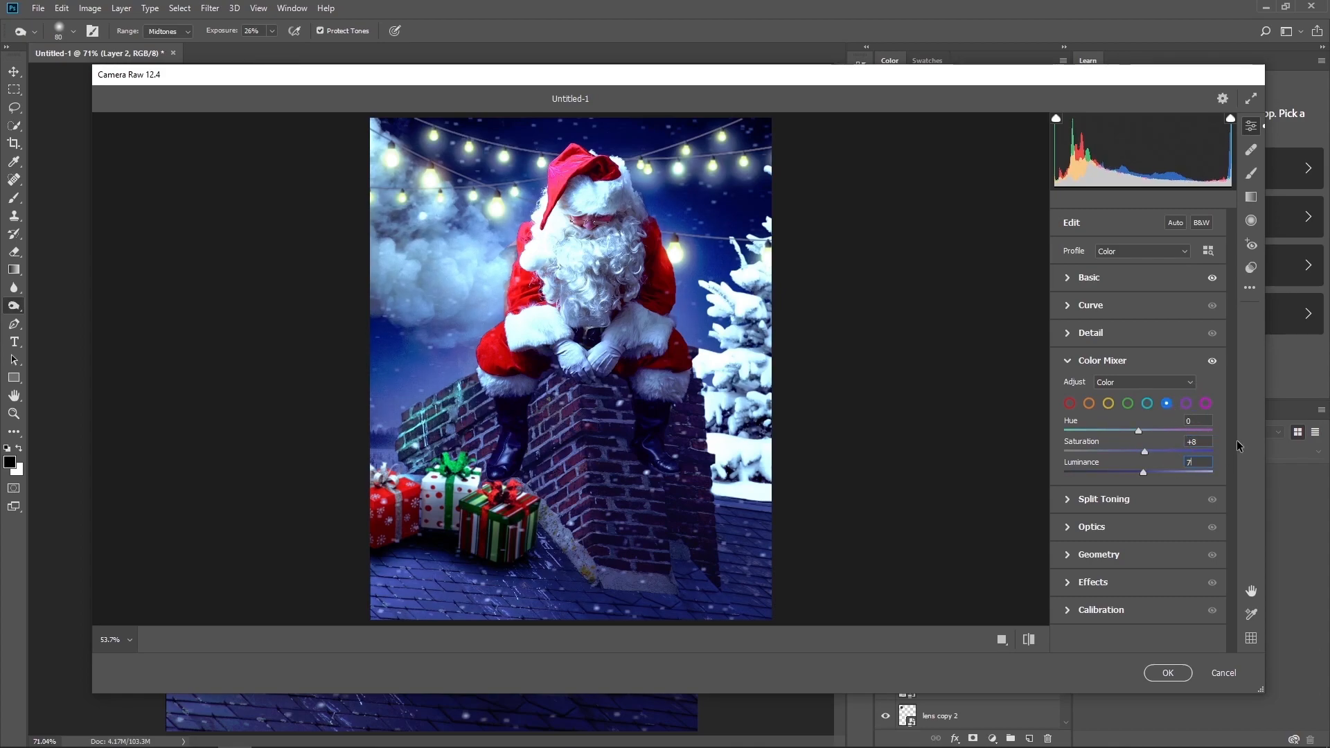
Set the saturation of the purples in the Color Mixer to -12.
{"action": "left_click", "coordinate": [1186, 404]}
{"action": "left_click", "coordinate": [1198, 441]}
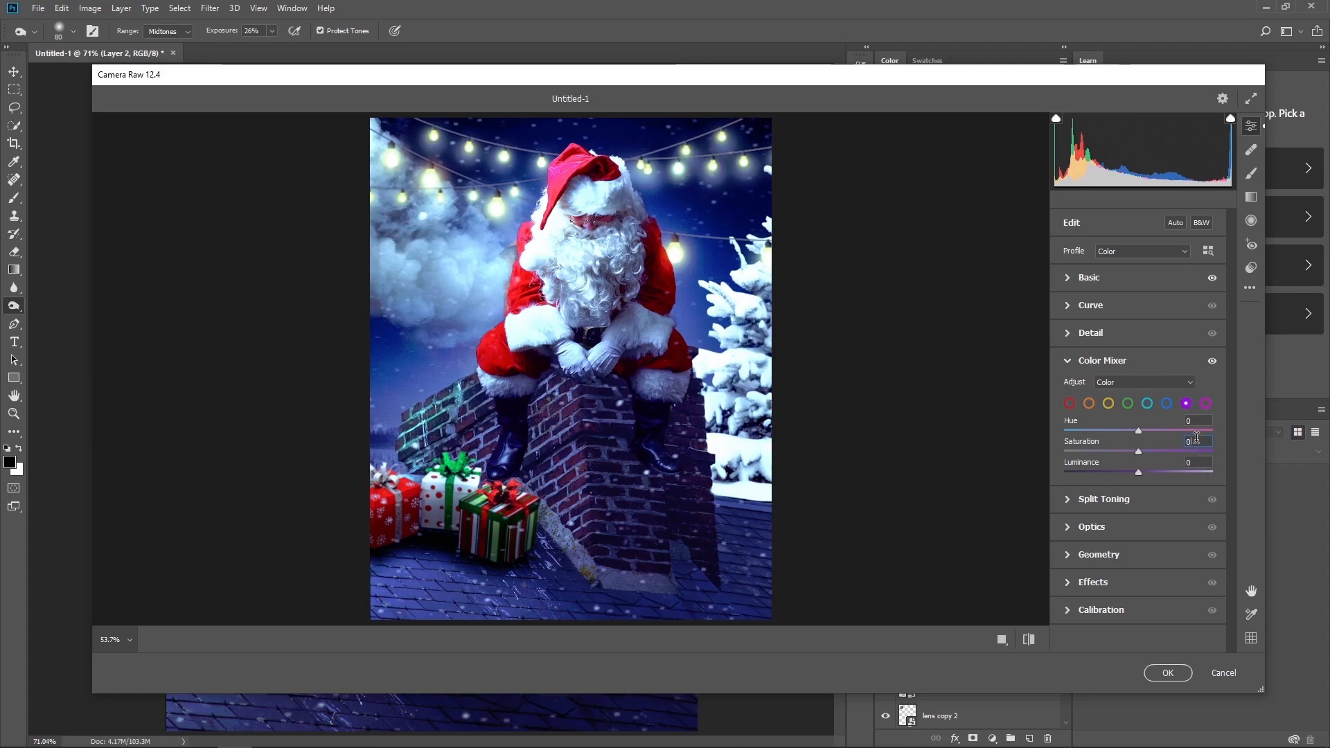
{"action": "type", "text": "-12"}
Set the Optics vignette to -53.
{"action": "left_click", "coordinate": [1078, 530]}
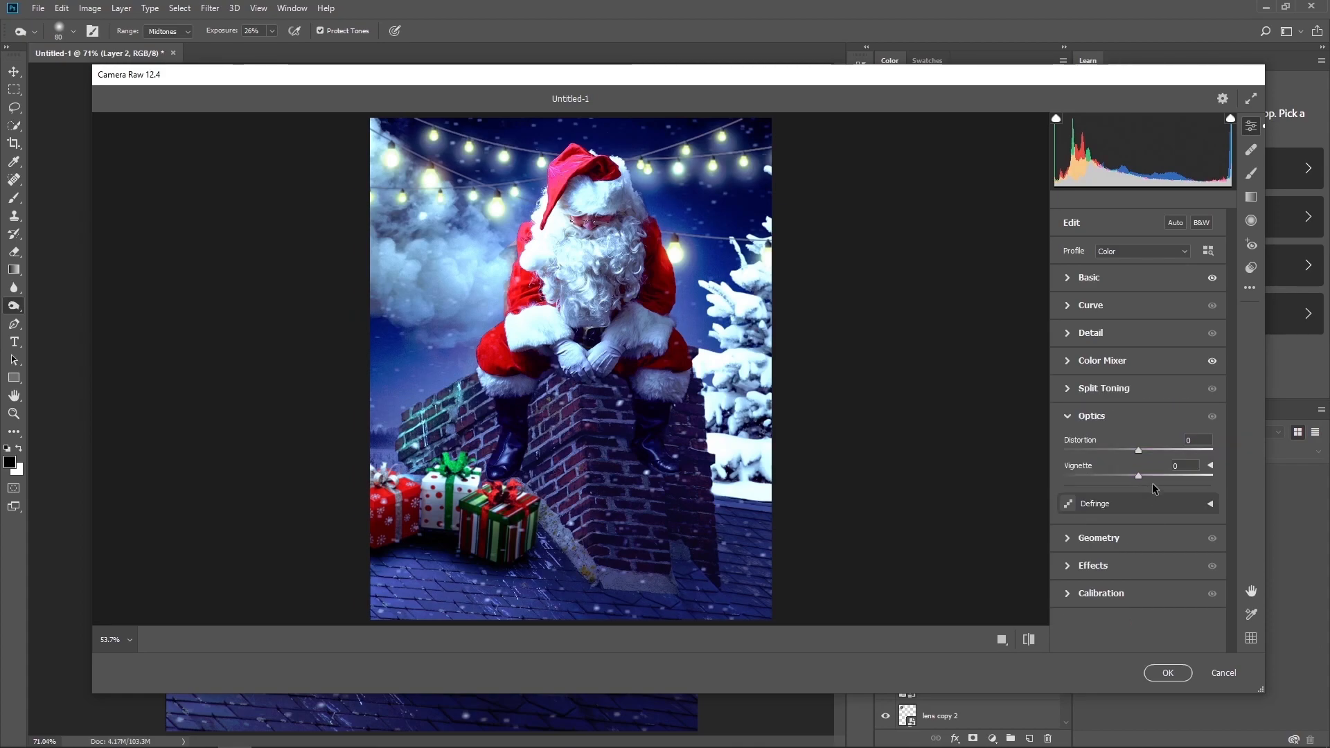
{"action": "left_click", "coordinate": [1183, 464]}
{"action": "type", "text": "-53"}
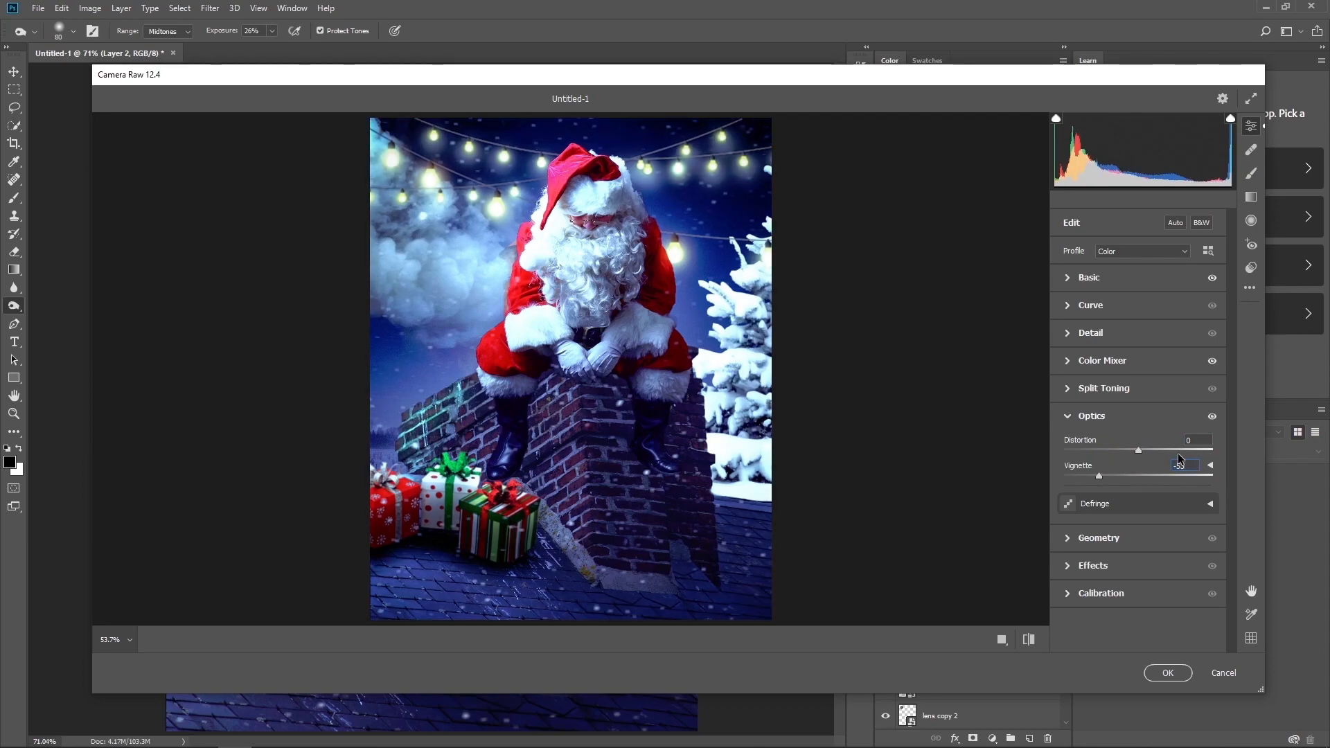
{"action": "left_click", "coordinate": [1172, 465]}
Set the Effects vignetting to -44 and apply the Camera Raw Filter to the merged layer.
{"action": "left_click", "coordinate": [1066, 566]}
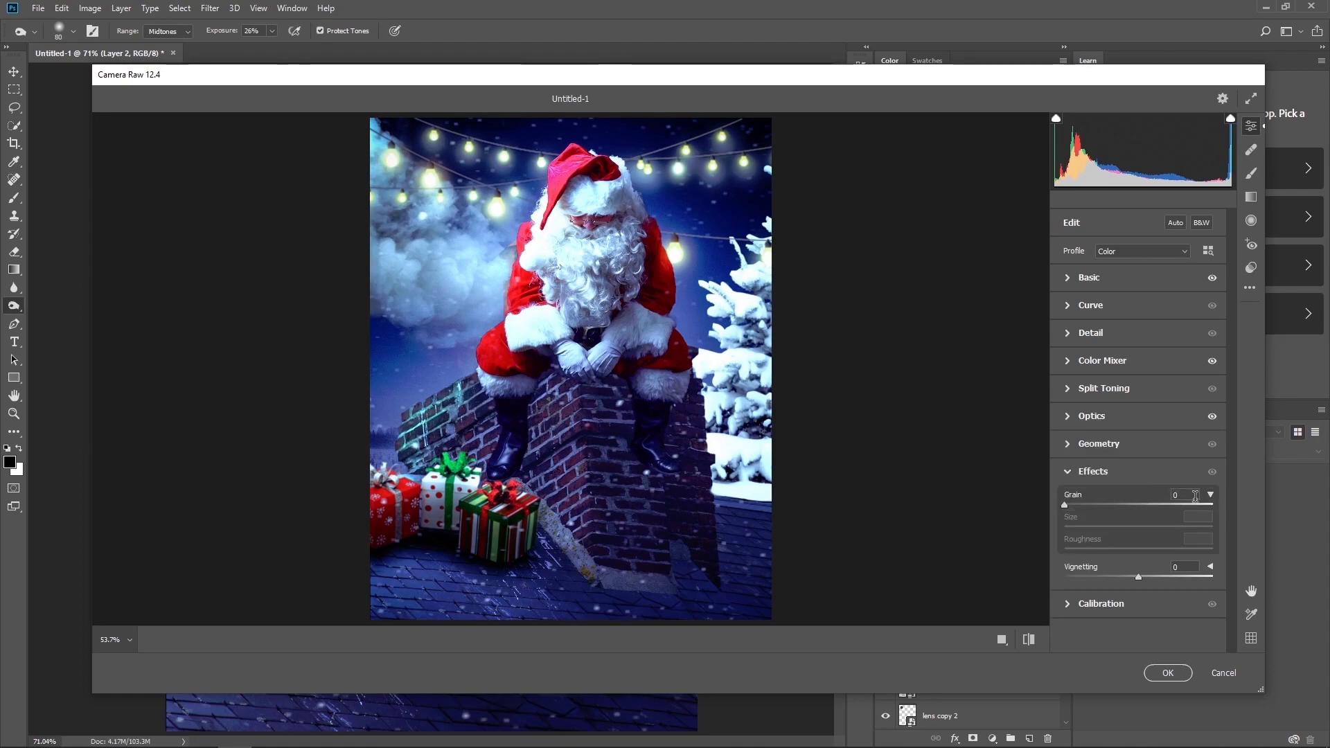
{"action": "left_click", "coordinate": [1182, 567]}
{"action": "type", "text": "-44"}
{"action": "key", "text": "Return"}
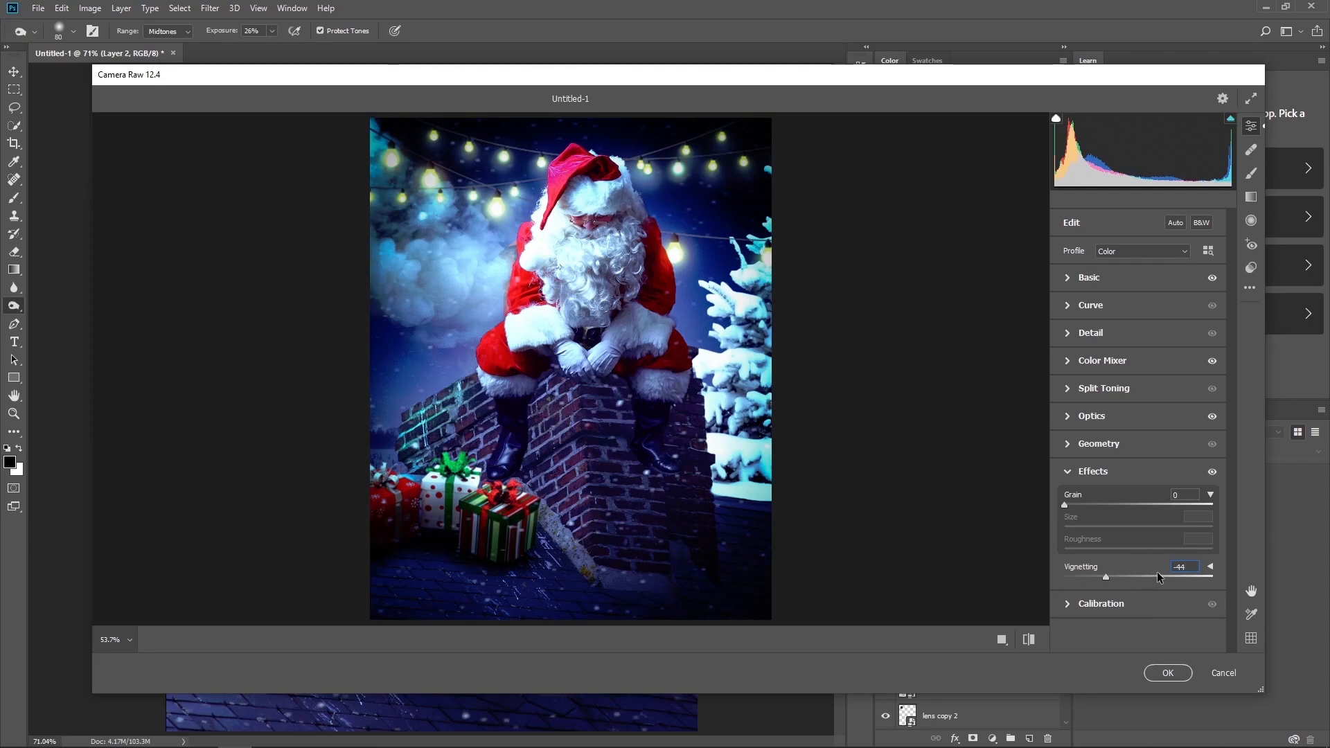
{"action": "left_click", "coordinate": [1168, 673]}
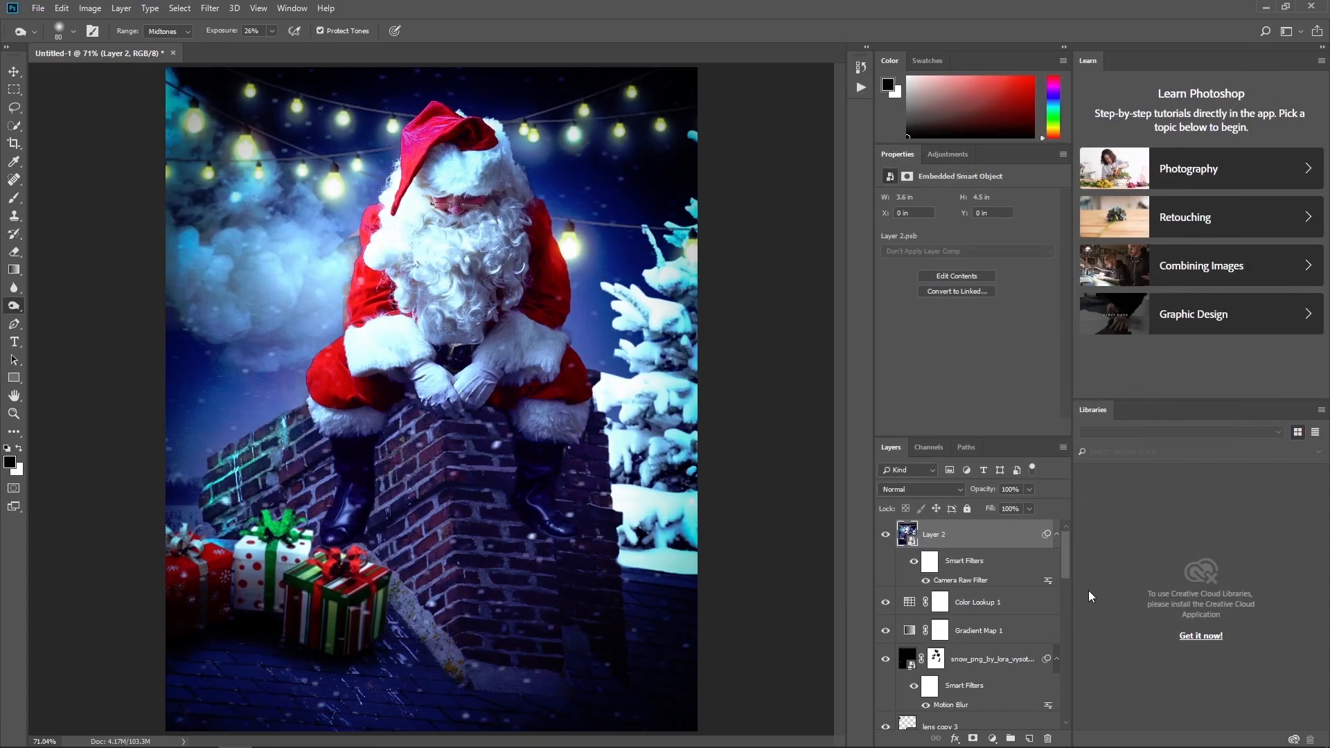
Lower the fill of the Camera Raw graded layer to 63% and compare the image with and without it.
{"action": "left_click", "coordinate": [885, 535]}
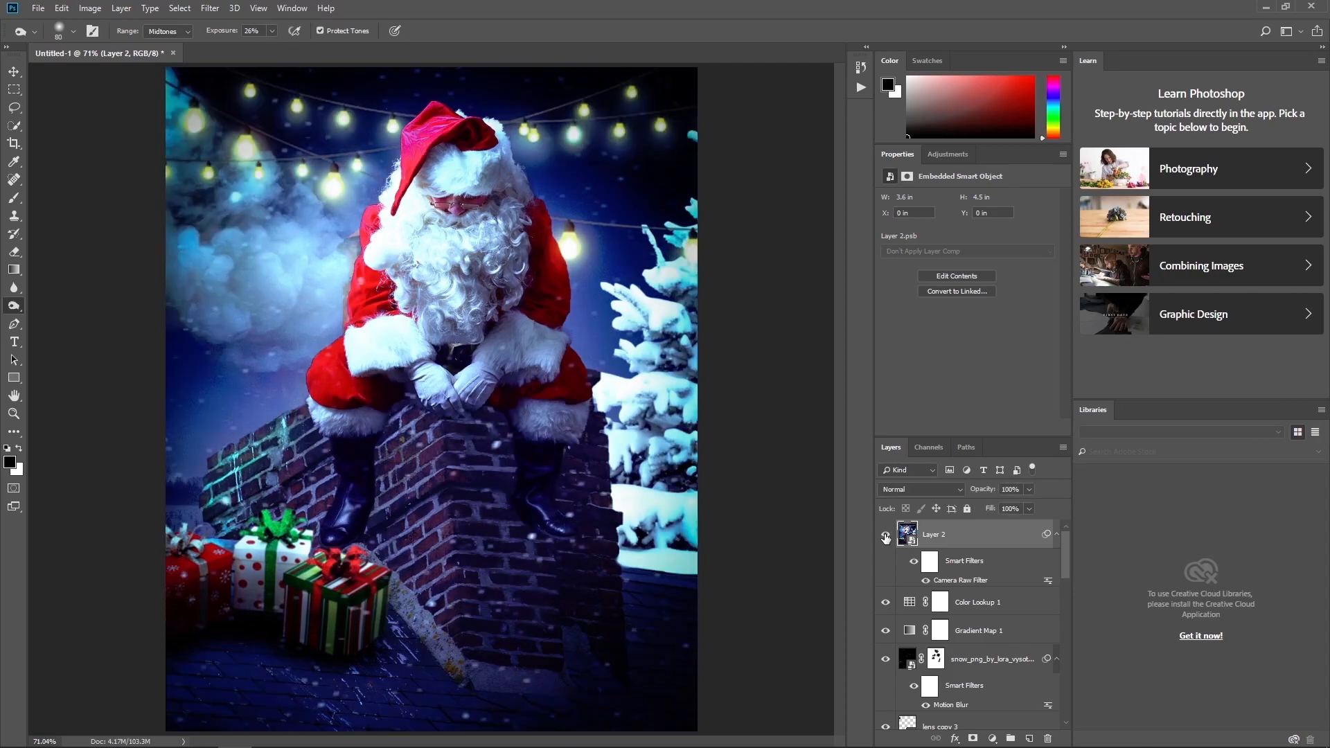
{"action": "left_click", "coordinate": [1028, 509]}
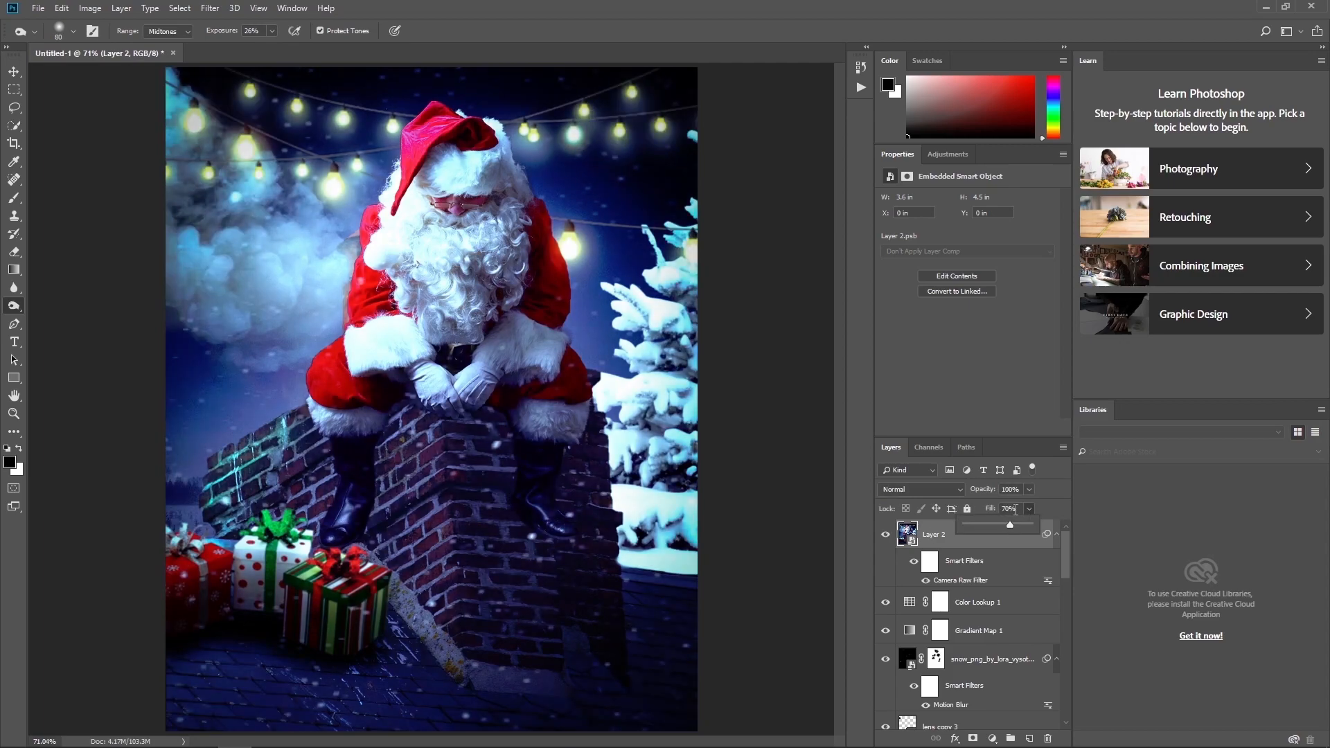
{"action": "left_click", "coordinate": [1010, 524]}
{"action": "left_click", "coordinate": [886, 534]}
{"action": "left_click", "coordinate": [886, 534]}
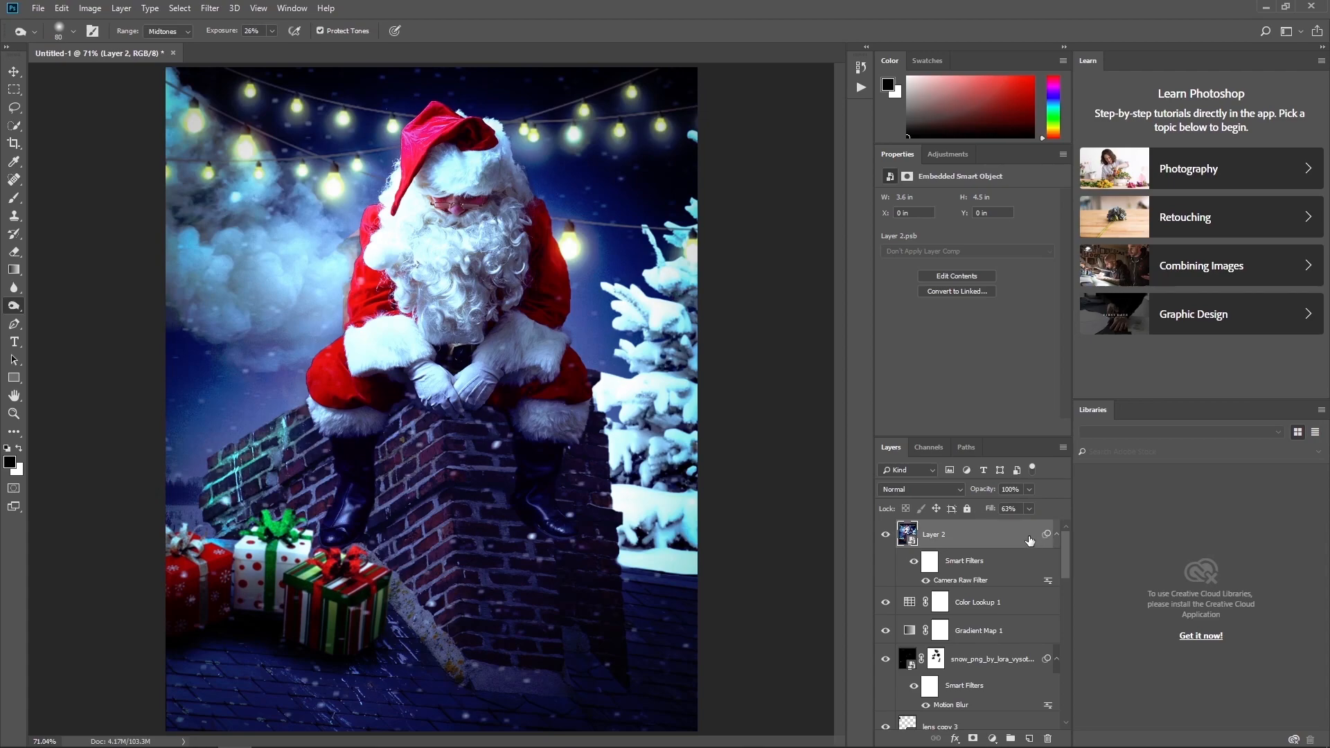
Convert a newly stamped copy of all visible layers to a smart object and apply the High Pass filter.
{"action": "right_click", "coordinate": [988, 534]}
{"action": "left_click", "coordinate": [1085, 352]}
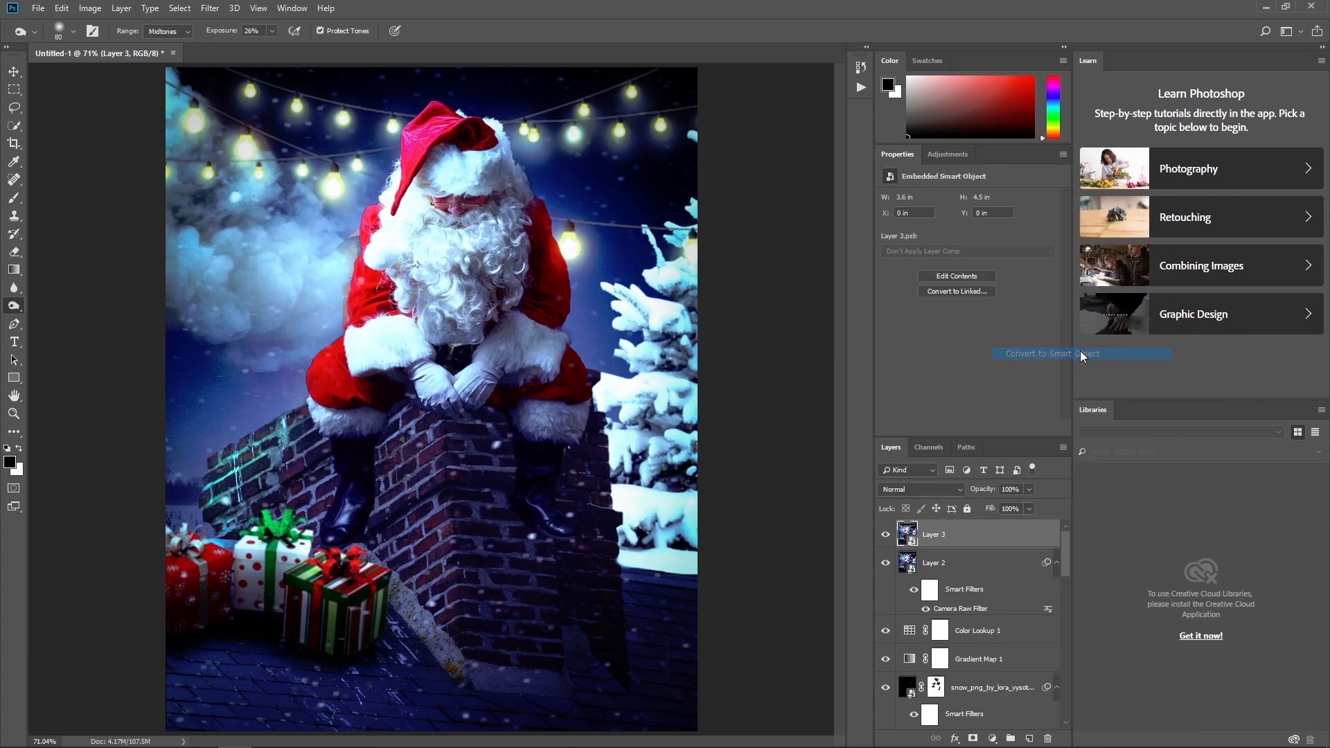
{"action": "left_click", "coordinate": [210, 8]}
{"action": "mouse_move", "coordinate": [284, 282]}
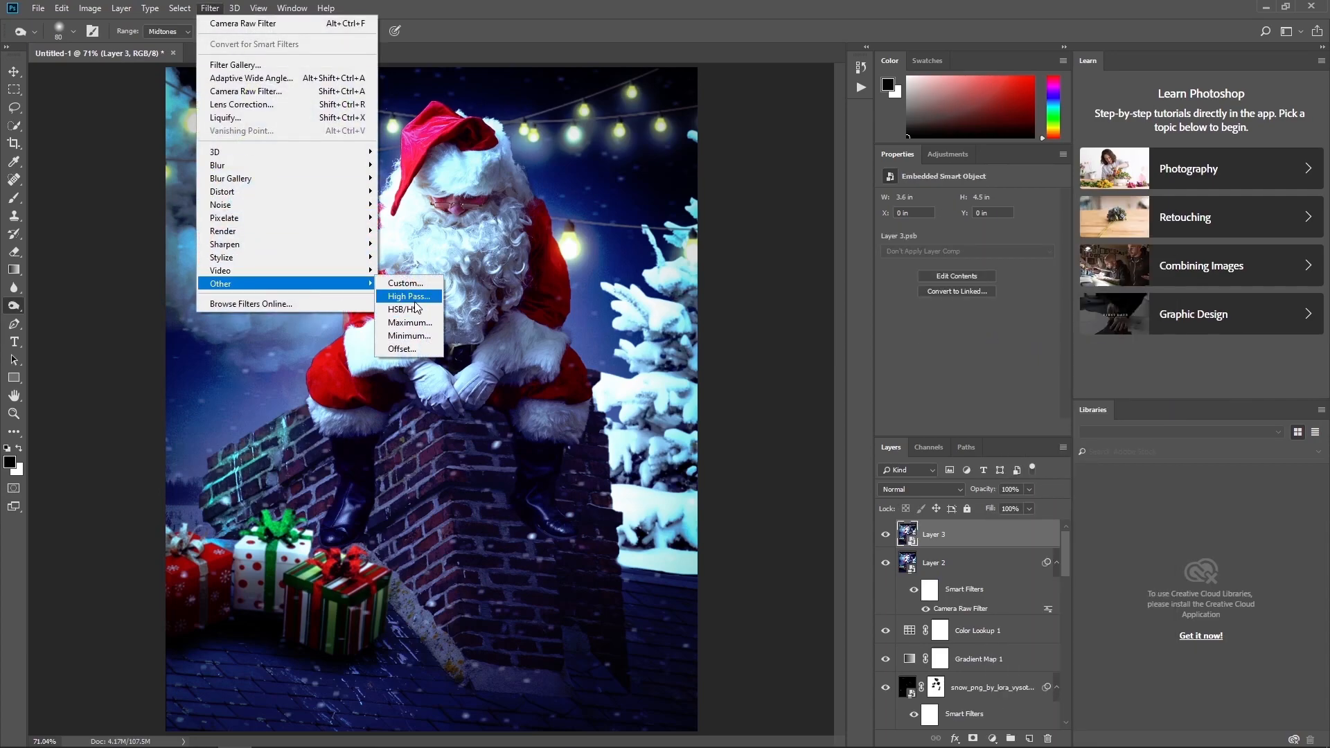
{"action": "left_click", "coordinate": [409, 296]}
{"action": "left_click", "coordinate": [733, 185]}
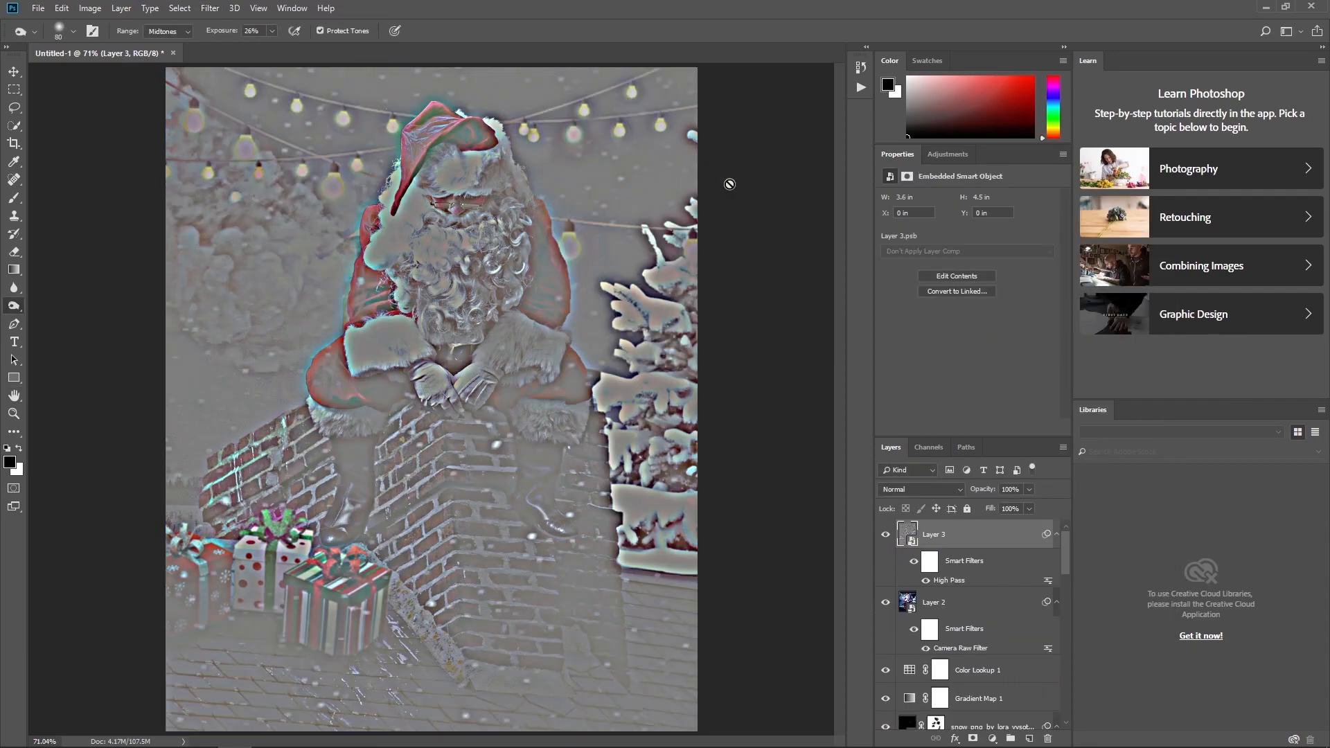
Set the High Pass layer to Overlay blending with 40% fill.
{"action": "left_click", "coordinate": [927, 491]}
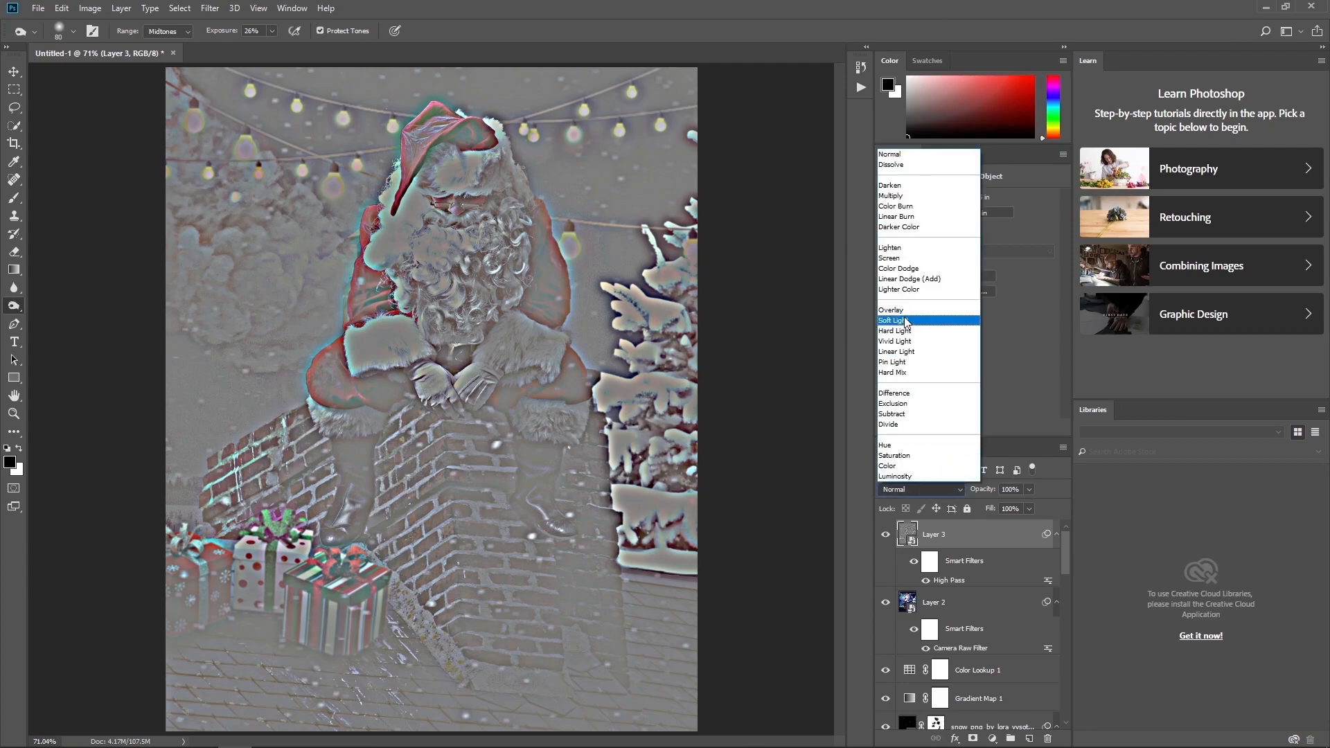
{"action": "left_click", "coordinate": [900, 310]}
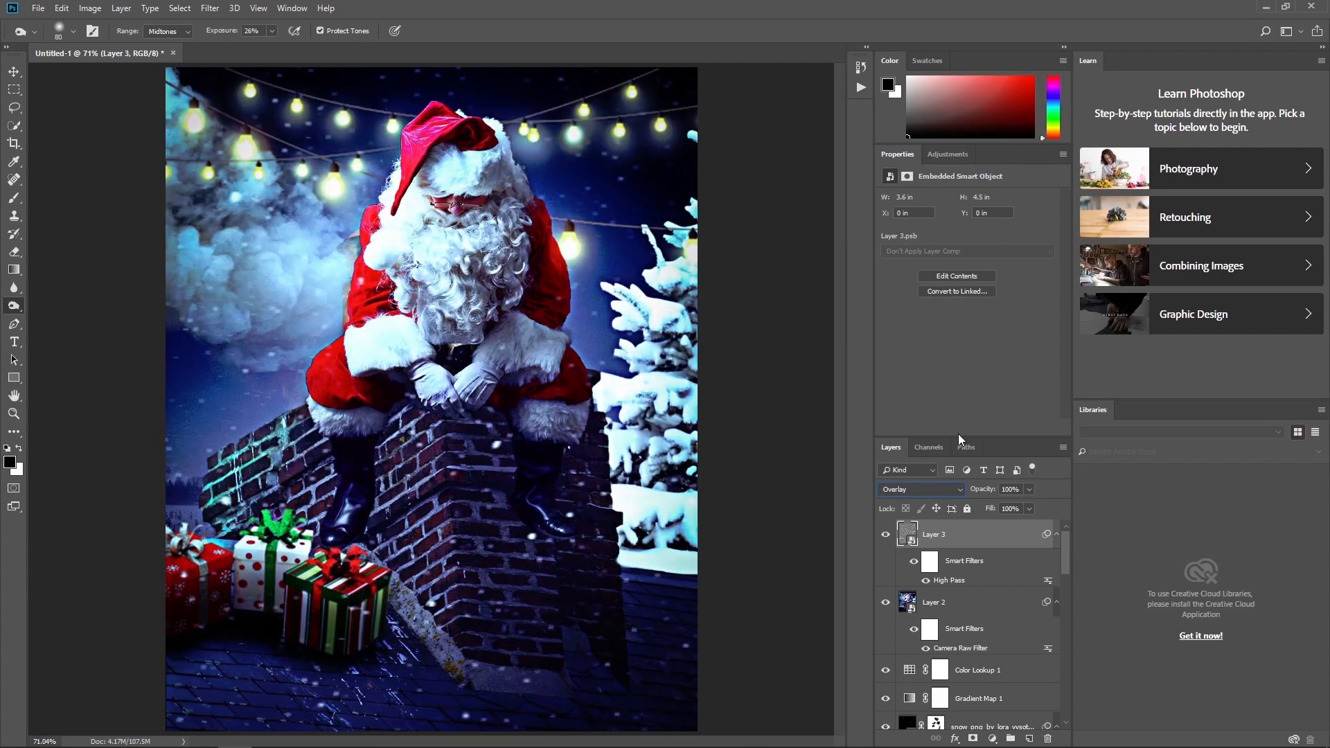
{"action": "left_click", "coordinate": [1013, 509]}
{"action": "type", "text": "40"}
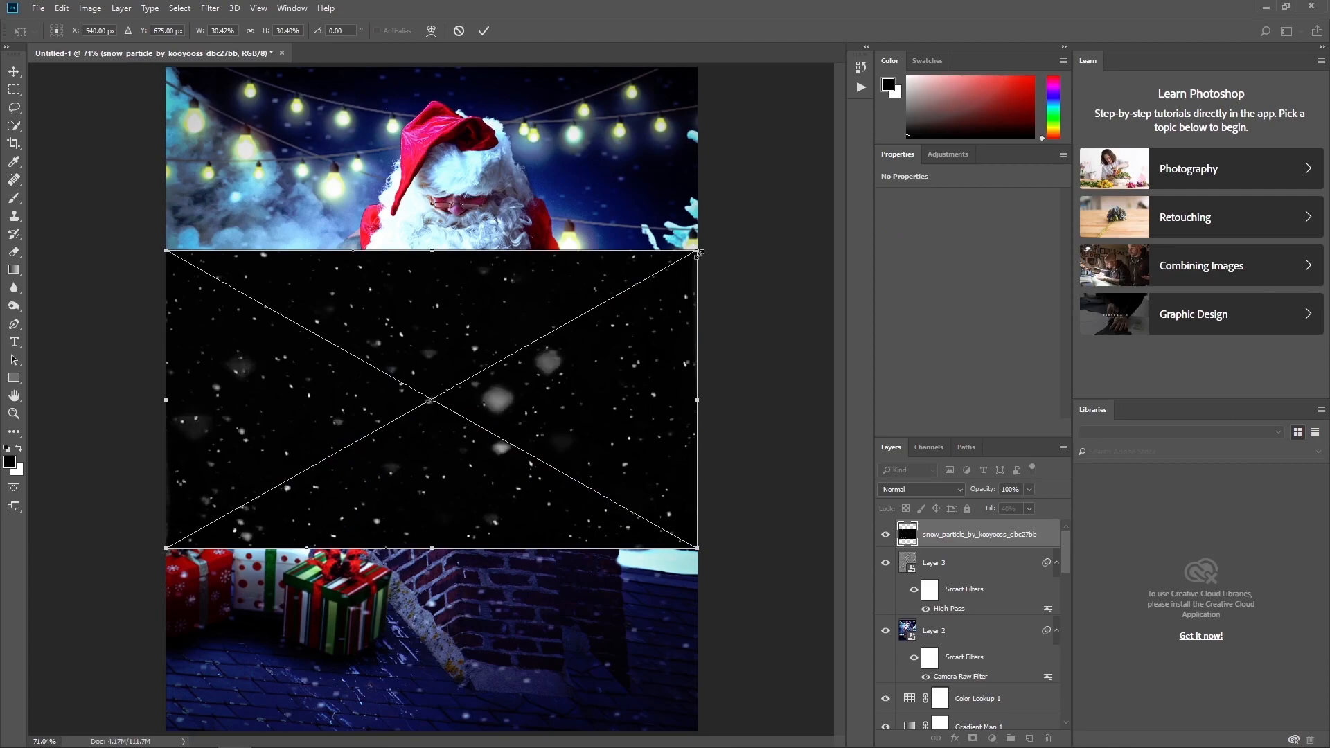
Enlarge the placed snow particle image to about 42%, move it over the upper scene and set its blending to Screen.
{"action": "left_click_drag", "start_coordinate": [699, 253], "coordinate": [802, 191]}
{"action": "left_click_drag", "start_coordinate": [754, 246], "coordinate": [739, 123]}
{"action": "left_click", "coordinate": [922, 491]}
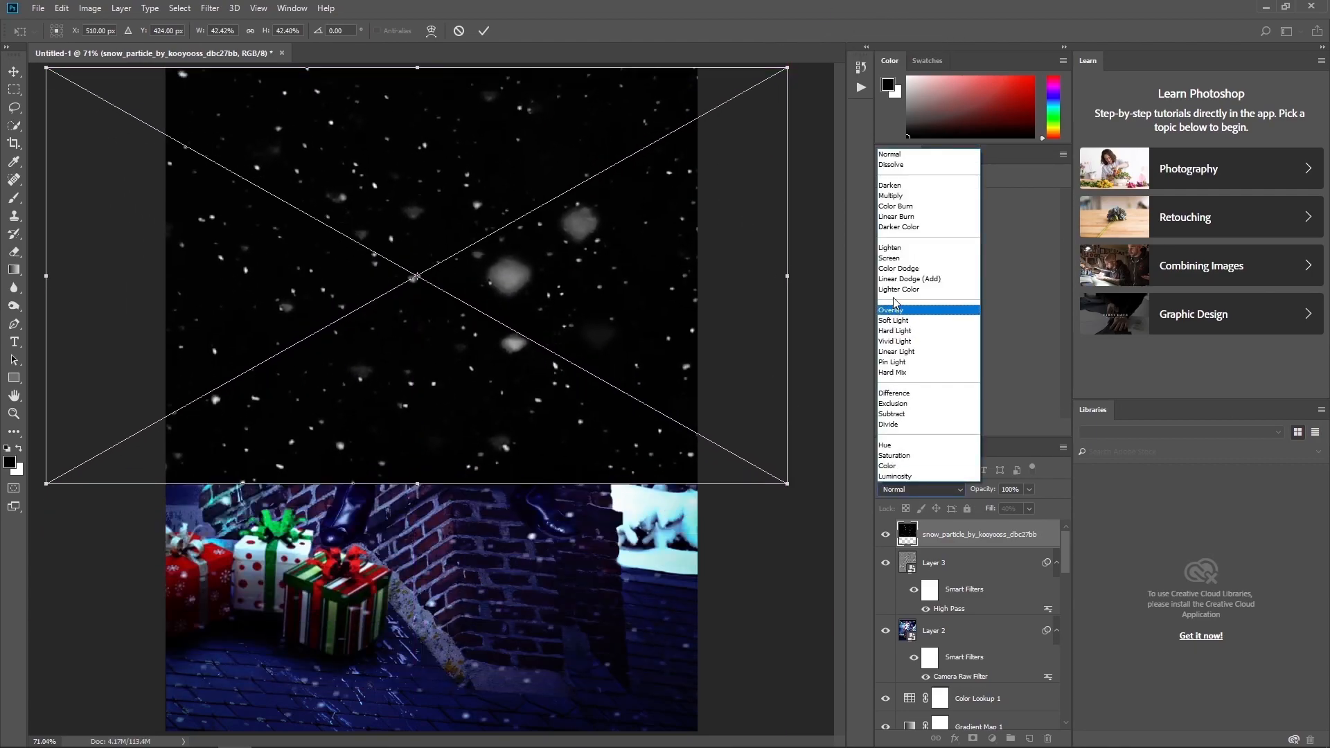
{"action": "left_click", "coordinate": [922, 262]}
{"action": "left_click_drag", "start_coordinate": [688, 267], "coordinate": [686, 280]}
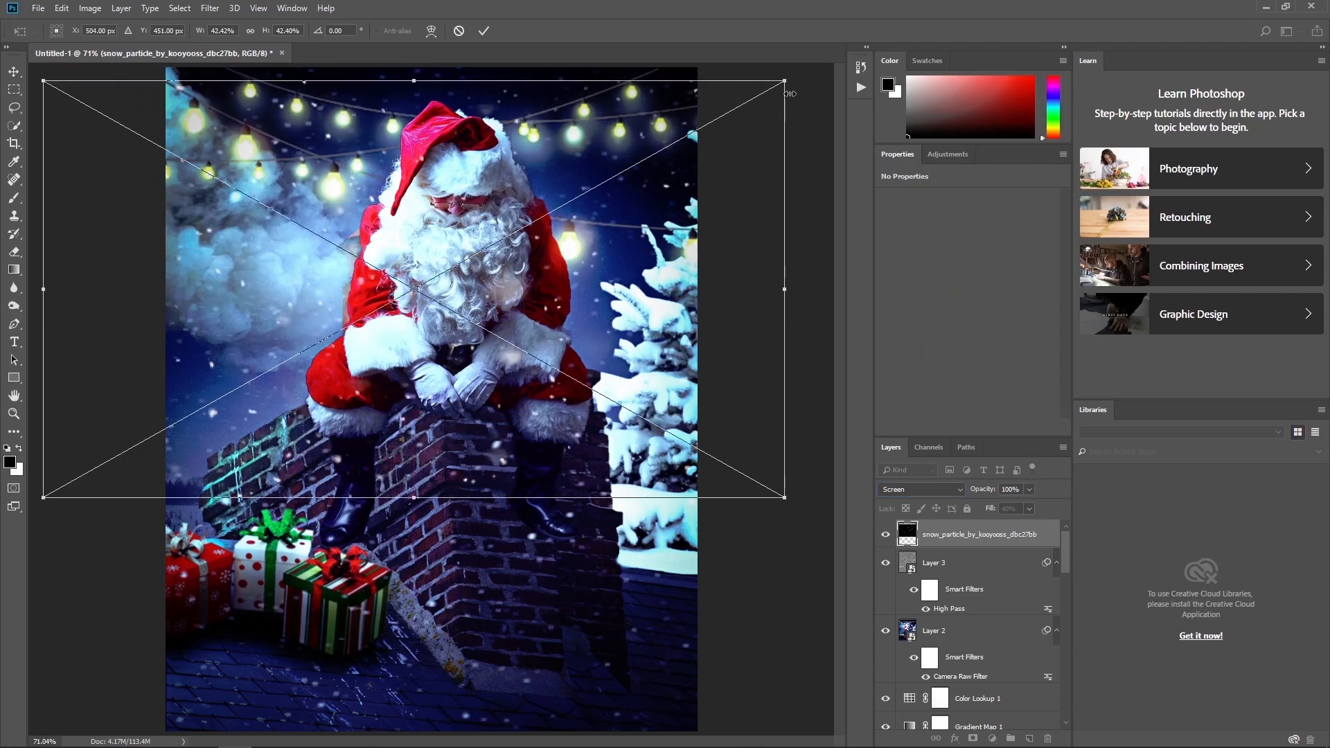
Enlarge the snow particle image to about 47%, reposition it over the upper scene and commit the transform.
{"action": "left_click_drag", "start_coordinate": [789, 84], "coordinate": [803, 75]}
{"action": "left_click_drag", "start_coordinate": [723, 152], "coordinate": [712, 146]}
{"action": "left_click_drag", "start_coordinate": [701, 160], "coordinate": [701, 166]}
{"action": "left_click_drag", "start_coordinate": [788, 74], "coordinate": [806, 68]}
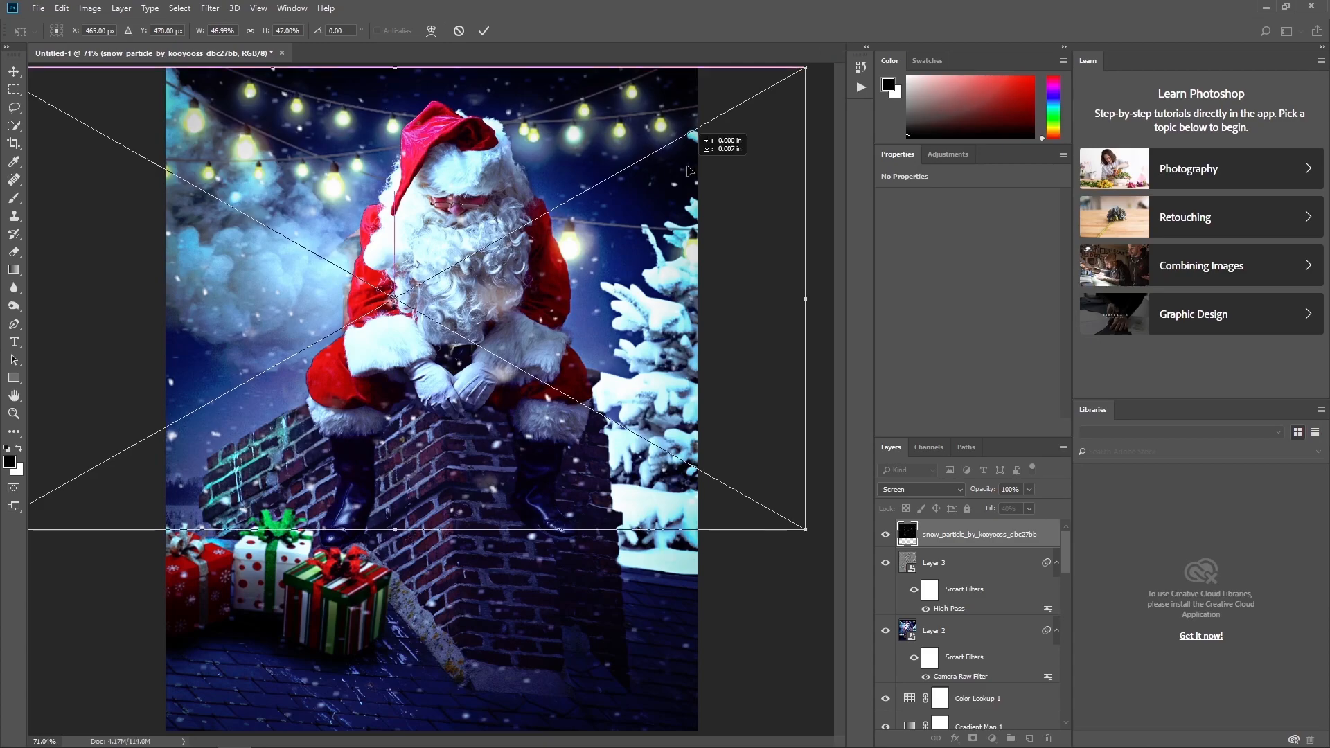
{"action": "left_click_drag", "start_coordinate": [701, 167], "coordinate": [685, 169]}
{"action": "key", "text": "Return"}
Add a layer mask to the snow particle layer and paint the flakes away over Santa with a black 200 px brush.
{"action": "key", "text": "o"}
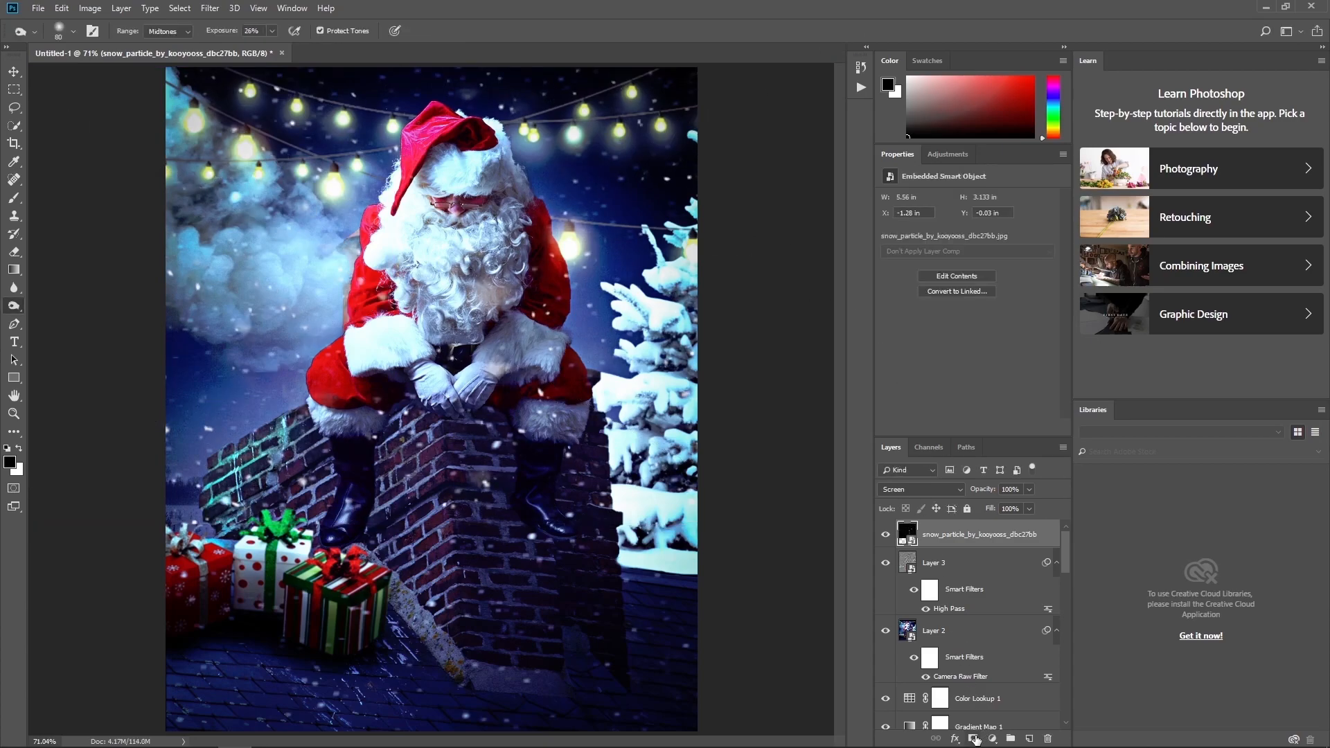
{"action": "left_click", "coordinate": [973, 738]}
{"action": "key", "text": "b"}
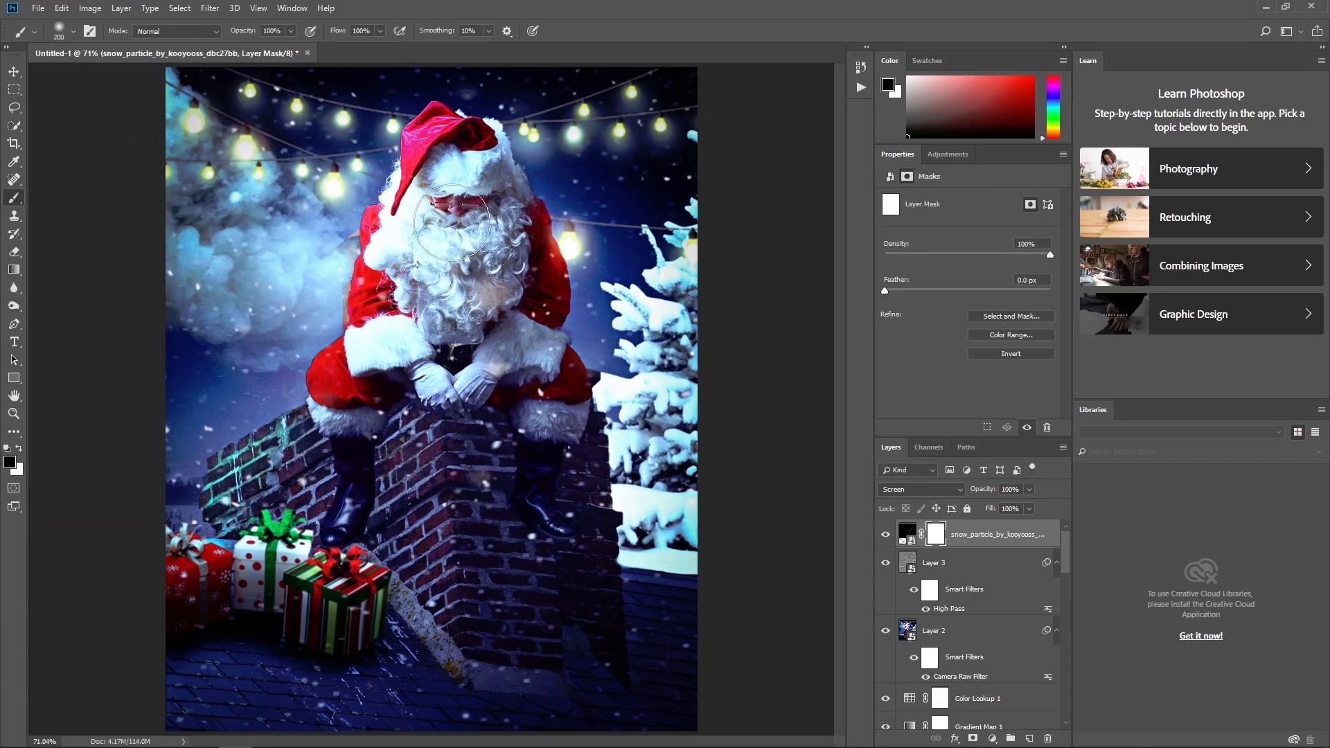
{"action": "mouse_move", "coordinate": [448, 260]}
{"action": "left_mouse_down"}
{"action": "mouse_move", "coordinate": [489, 291]}
{"action": "mouse_move", "coordinate": [454, 257]}
{"action": "mouse_move", "coordinate": [485, 235]}
{"action": "mouse_move", "coordinate": [500, 356]}
{"action": "mouse_move", "coordinate": [486, 458]}
{"action": "mouse_move", "coordinate": [521, 367]}
{"action": "mouse_move", "coordinate": [503, 430]}
{"action": "mouse_move", "coordinate": [540, 437]}
{"action": "left_mouse_up"}
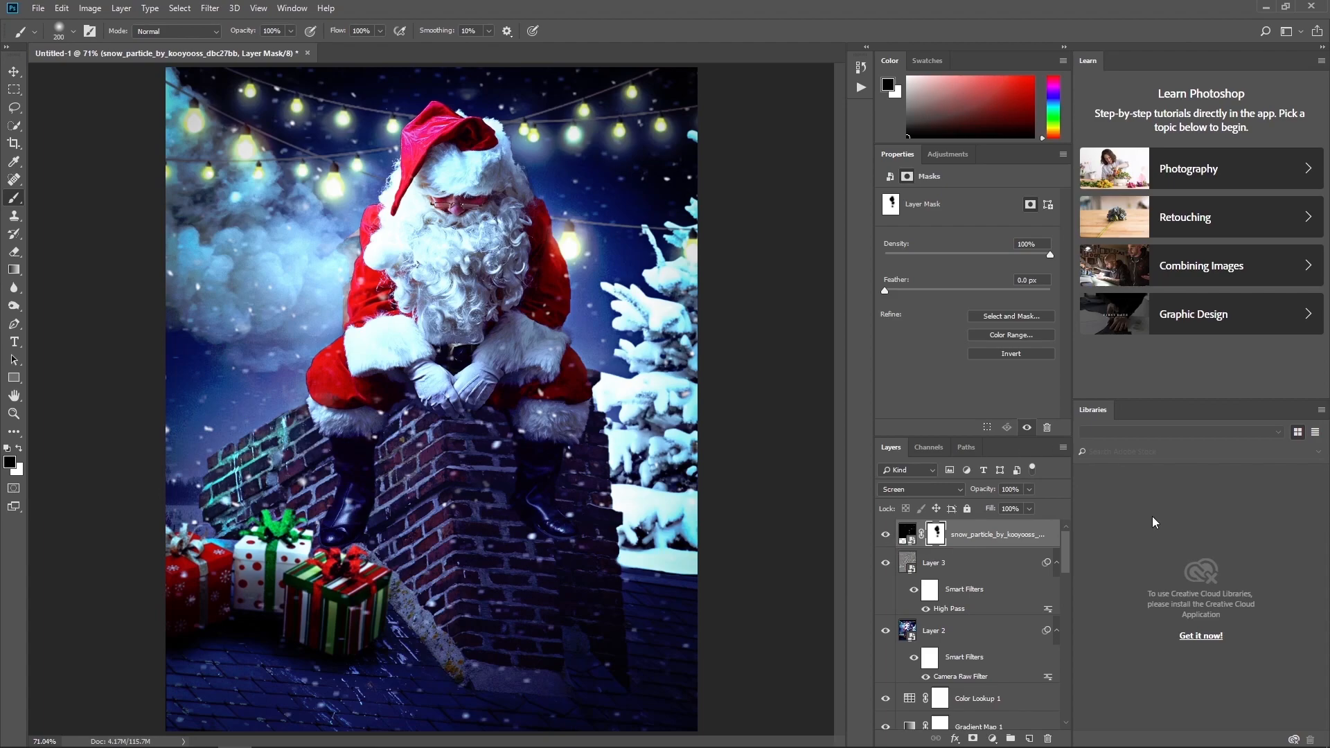
Set the placed snowflake image to Screen and shrink it to about 0.6 in wide on the roof right of the chimney.
{"action": "left_click", "coordinate": [907, 532]}
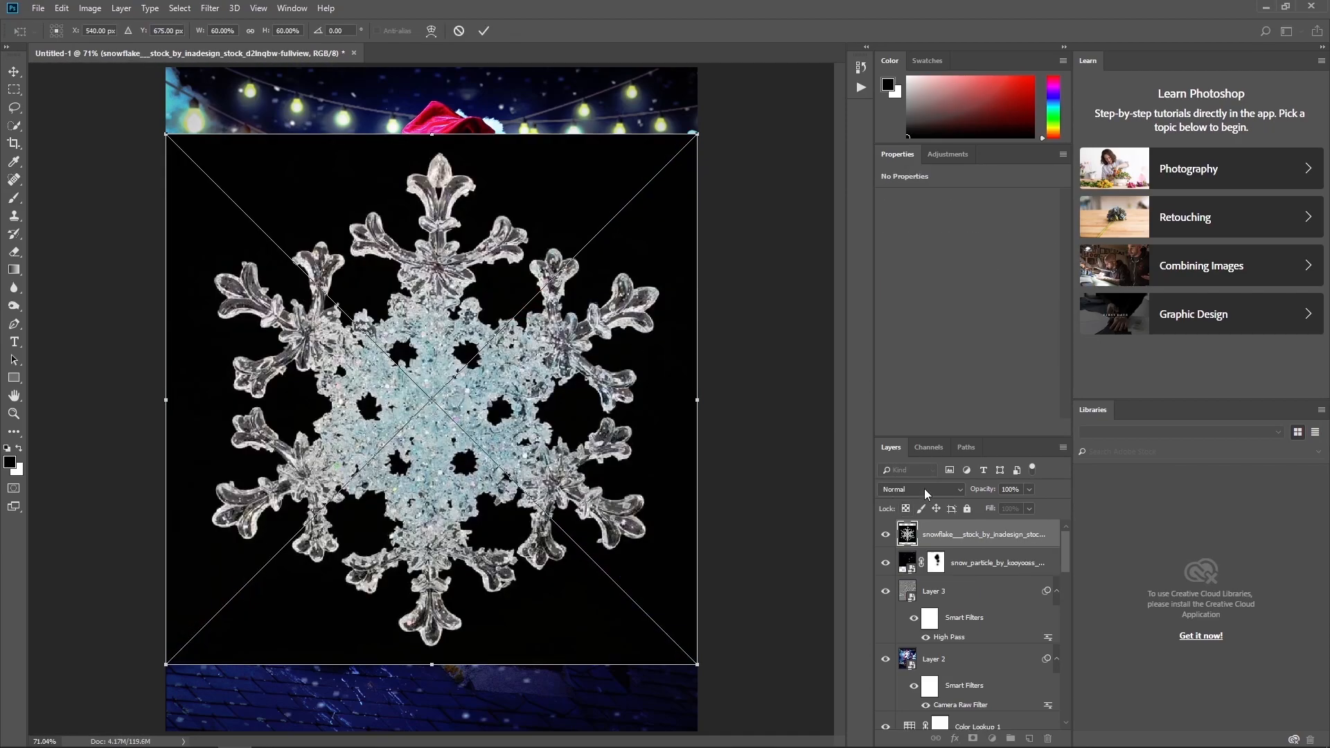
{"action": "left_click", "coordinate": [921, 489]}
{"action": "left_click", "coordinate": [893, 260]}
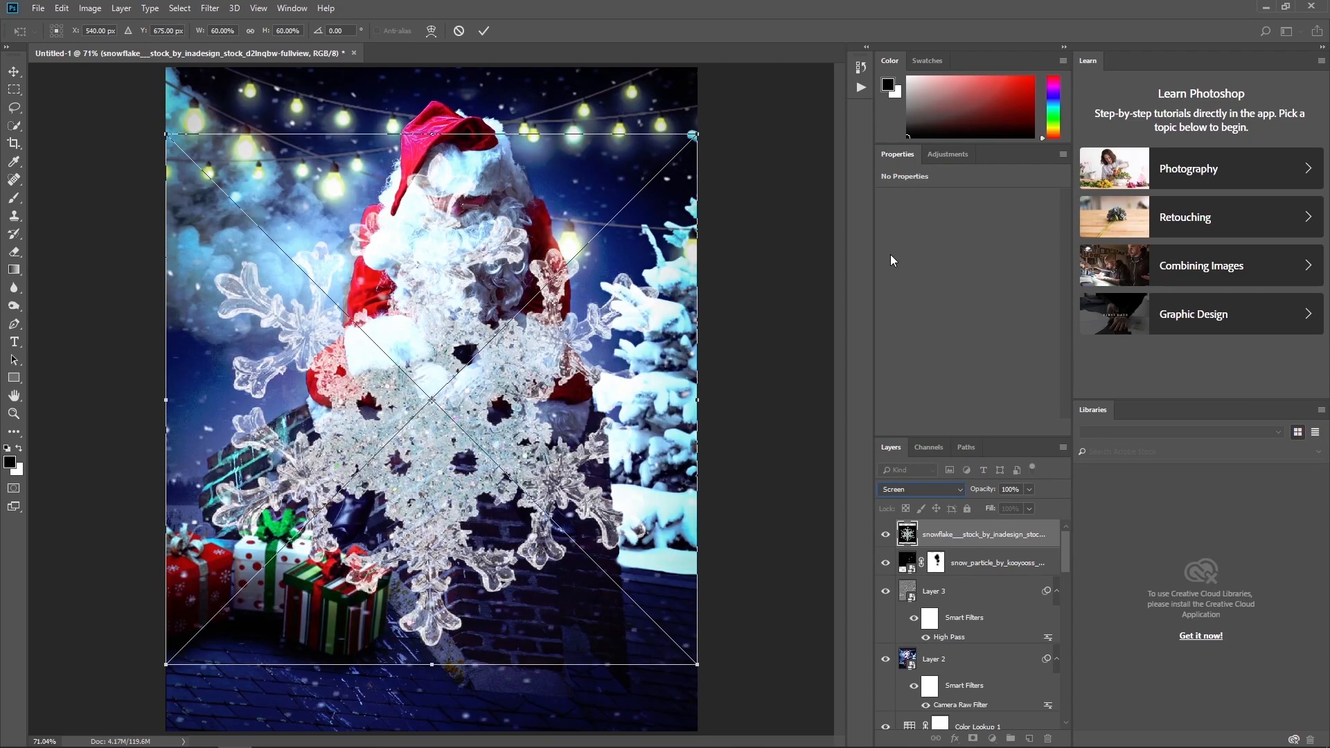
{"action": "left_click_drag", "start_coordinate": [700, 132], "coordinate": [669, 573]}
{"action": "key", "text": "Return"}
Apply the Motion Blur filter to the snowflake and set its fill to 73%.
{"action": "left_click", "coordinate": [210, 7]}
{"action": "mouse_move", "coordinate": [240, 167]}
{"action": "left_click", "coordinate": [443, 246]}
{"action": "key", "text": "Return"}
{"action": "key", "text": "b"}
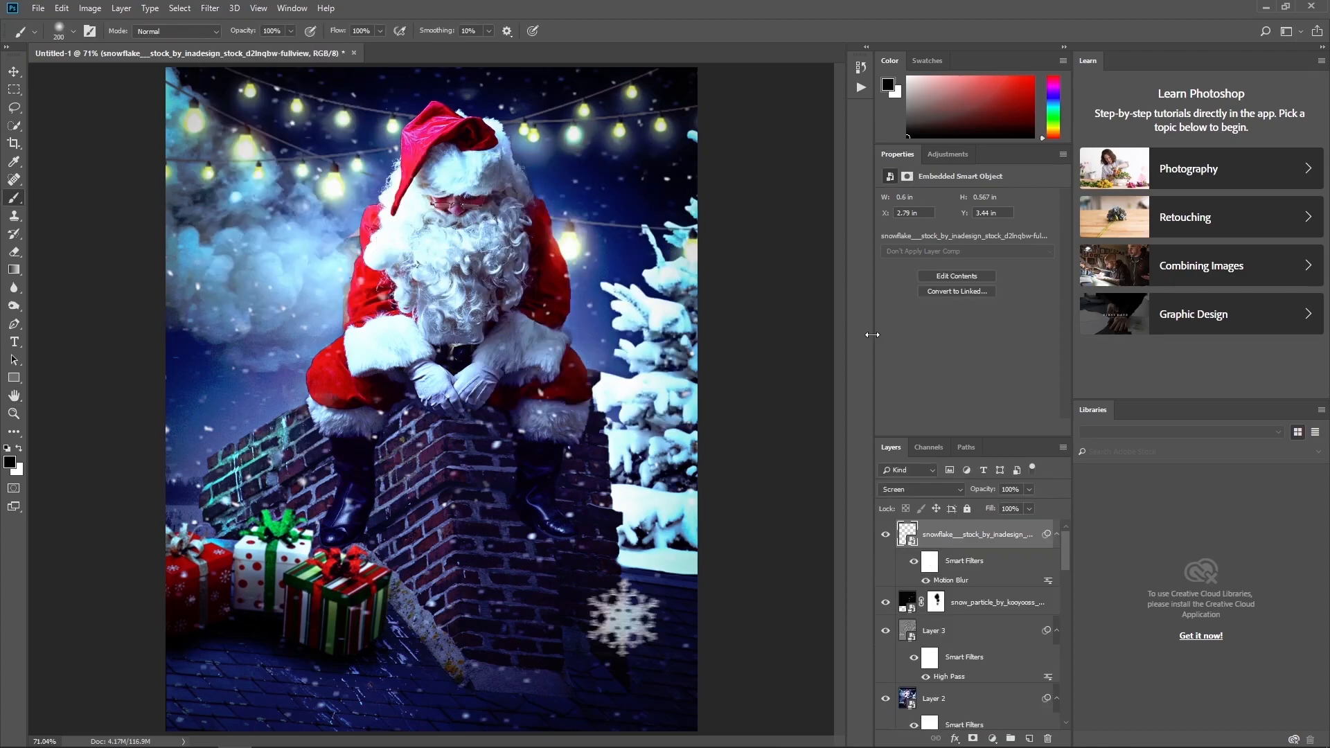
{"action": "left_click", "coordinate": [1022, 509]}
{"action": "type", "text": "73"}
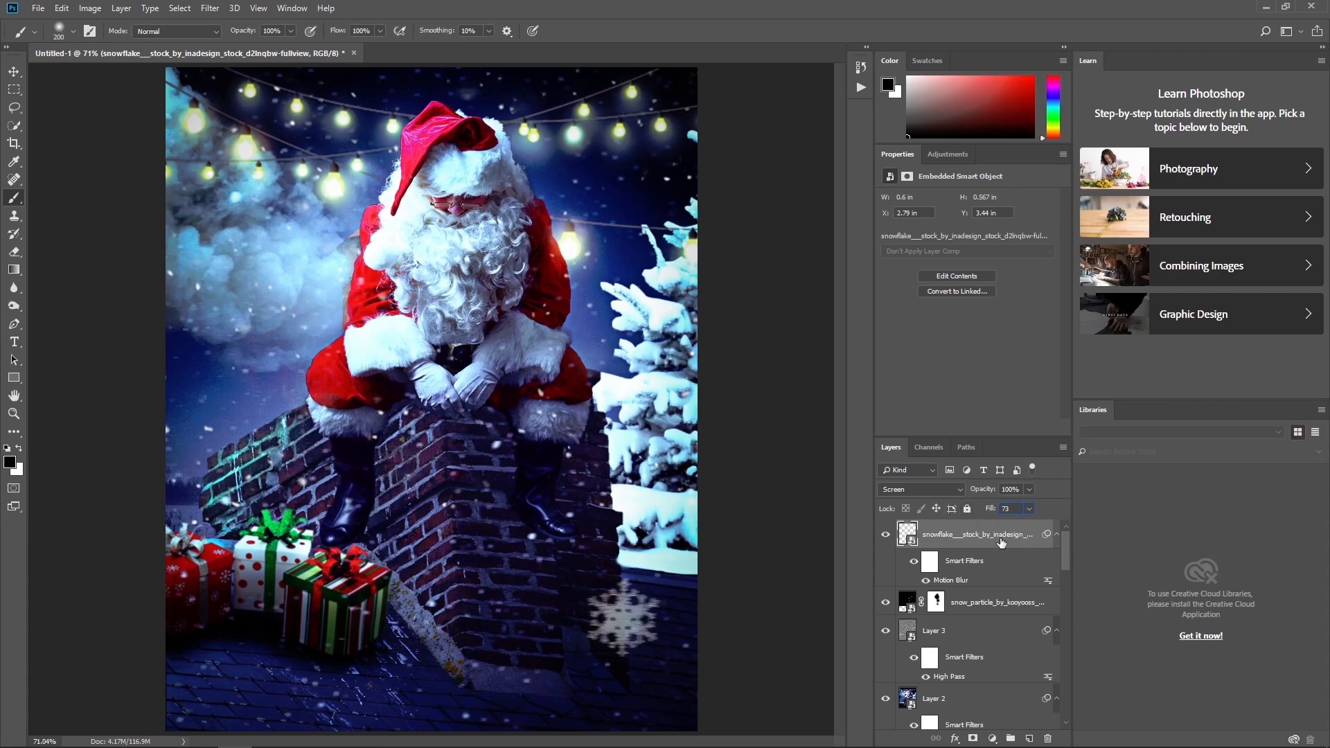
Rotate the snowflake on the roof slightly counterclockwise.
{"action": "key", "text": "ctrl+t"}
{"action": "left_click", "coordinate": [678, 293]}
{"action": "left_click_drag", "start_coordinate": [717, 609], "coordinate": [695, 555]}
{"action": "key", "text": "Return"}
Duplicate the snowflake and place the copy between Santa's arm and the snowy tree, rotated to about -30°.
{"action": "key", "text": "ctrl+j"}
{"action": "key", "text": "ctrl+t"}
{"action": "left_click", "coordinate": [679, 294]}
{"action": "left_click_drag", "start_coordinate": [646, 612], "coordinate": [602, 308]}
{"action": "left_click_drag", "start_coordinate": [594, 259], "coordinate": [581, 270]}
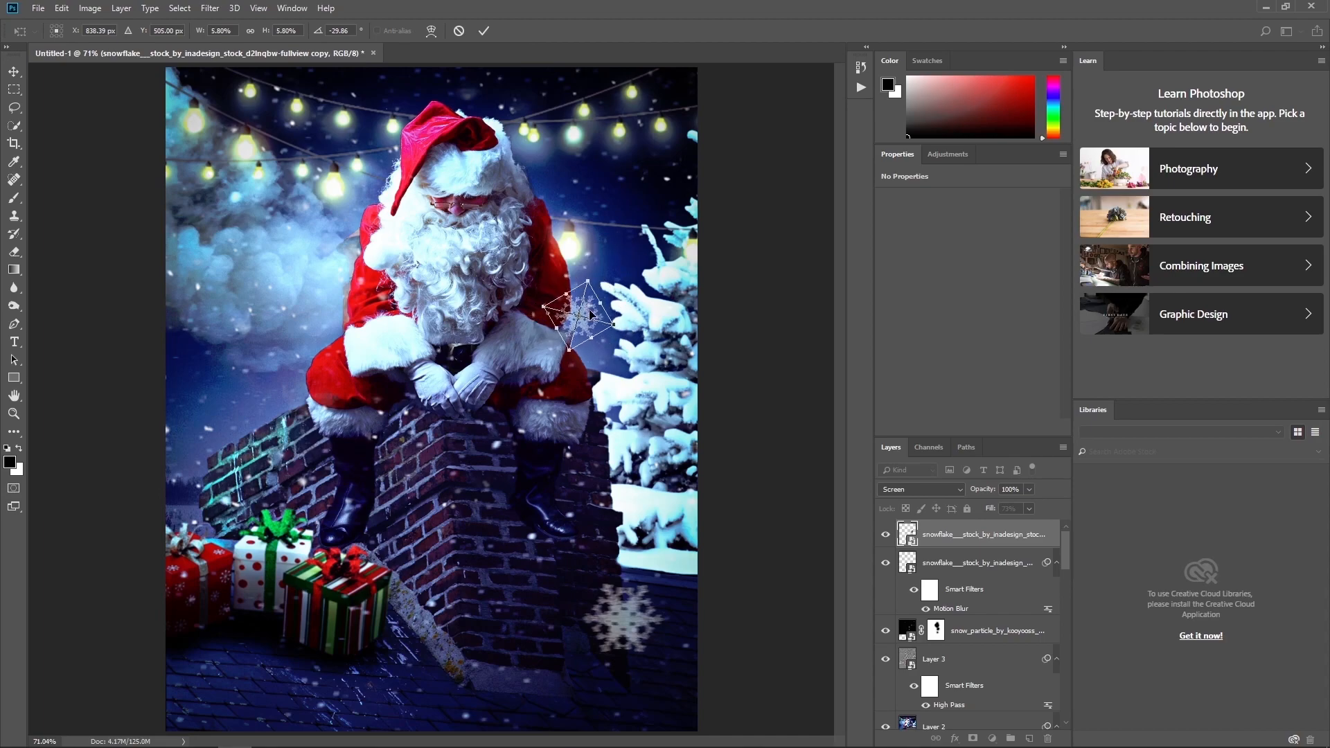
{"action": "key", "text": "Return"}
Add a layer mask to the snowflake copy and paint out its overlap with Santa's arm using a 60 px brush.
{"action": "key", "text": "b"}
{"action": "left_click", "coordinate": [972, 739]}
{"action": "key", "text": "["}
{"action": "key", "text": "["}
{"action": "key", "text": "["}
{"action": "key", "text": "["}
{"action": "key", "text": "["}
{"action": "key", "text": "["}
{"action": "key", "text": "["}
{"action": "key", "text": "["}
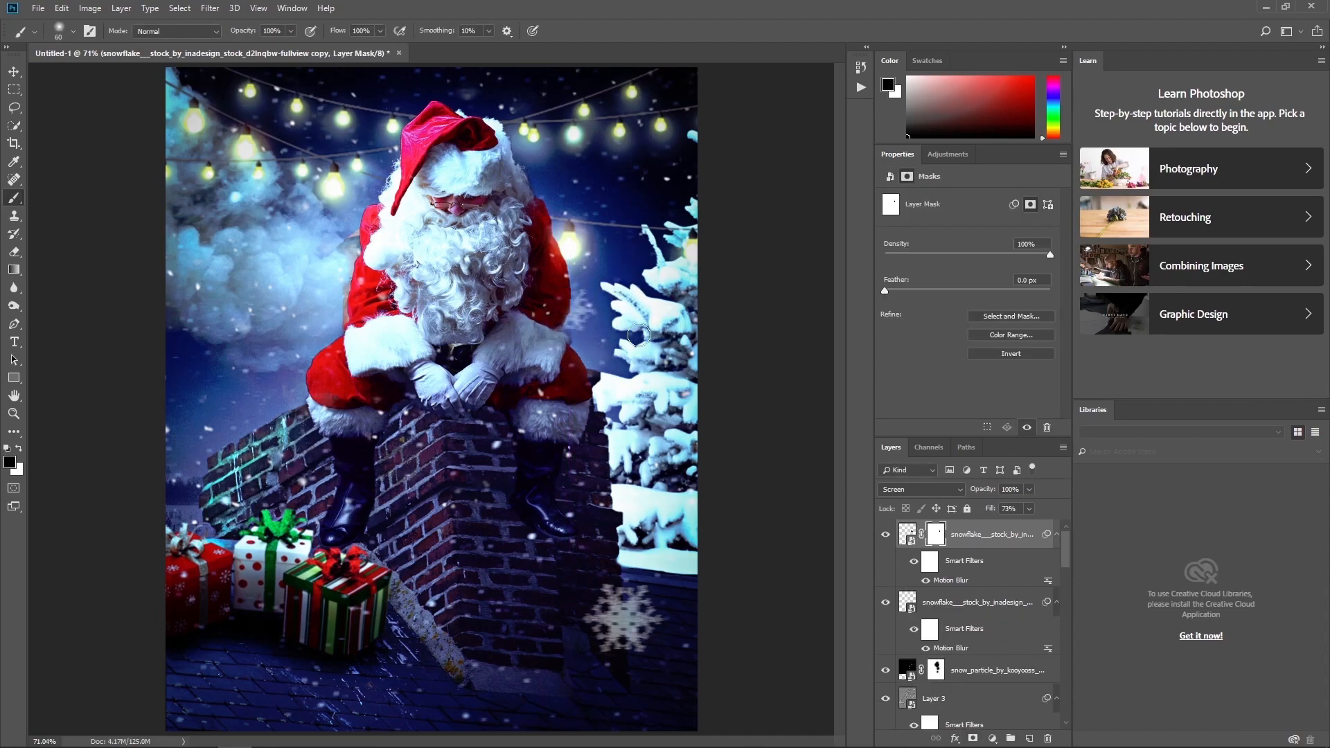
Duplicate the snowflake on the roof and place the copy at the upper left edge of the brick chimney.
{"action": "left_click", "coordinate": [909, 602]}
{"action": "key", "text": "ctrl+j"}
{"action": "key", "text": "ctrl+t"}
{"action": "key", "text": "Return"}
{"action": "left_click_drag", "start_coordinate": [648, 611], "coordinate": [284, 417]}
{"action": "left_click_drag", "start_coordinate": [282, 362], "coordinate": [278, 367]}
{"action": "key", "text": "Return"}
Add a layer mask to the chimney snowflake and paint out its overlap with the bricks using a 60 px brush.
{"action": "left_click", "coordinate": [973, 738]}
{"action": "key", "text": "b"}
{"action": "mouse_move", "coordinate": [291, 424]}
{"action": "left_mouse_down"}
{"action": "mouse_move", "coordinate": [263, 433]}
{"action": "mouse_move", "coordinate": [278, 424]}
{"action": "left_mouse_up"}
{"action": "key", "text": "x"}
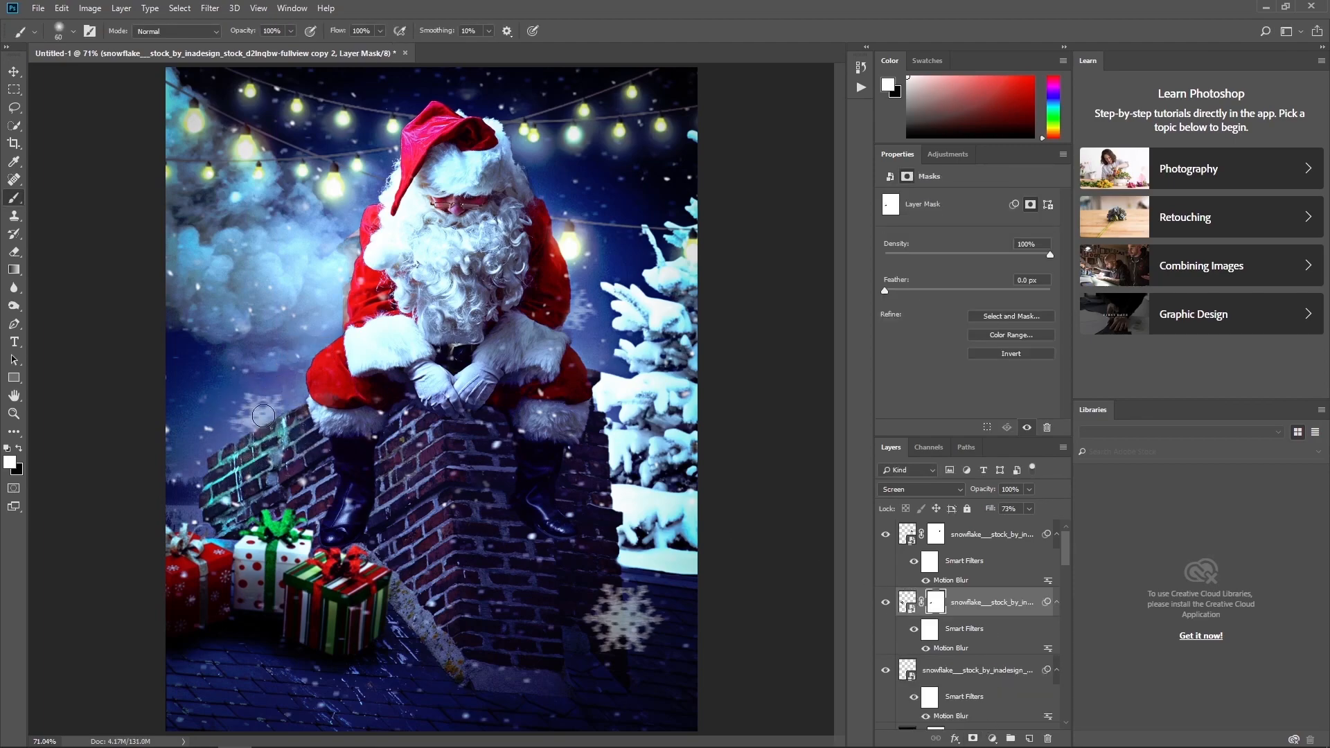
Duplicate the chimney snowflake and place the copy just below it over the bricks.
{"action": "left_click", "coordinate": [912, 607]}
{"action": "key", "text": "ctrl+j"}
{"action": "key", "text": "ctrl+t"}
{"action": "key", "text": "Return"}
{"action": "mouse_move", "coordinate": [281, 397]}
{"action": "left_mouse_down"}
{"action": "mouse_move", "coordinate": [268, 430]}
{"action": "mouse_move", "coordinate": [287, 417]}
{"action": "left_mouse_up"}
{"action": "key", "text": "Return"}
Paint the mask of the lower chimney snowflake back to white and set its fill to 90%.
{"action": "key", "text": "b"}
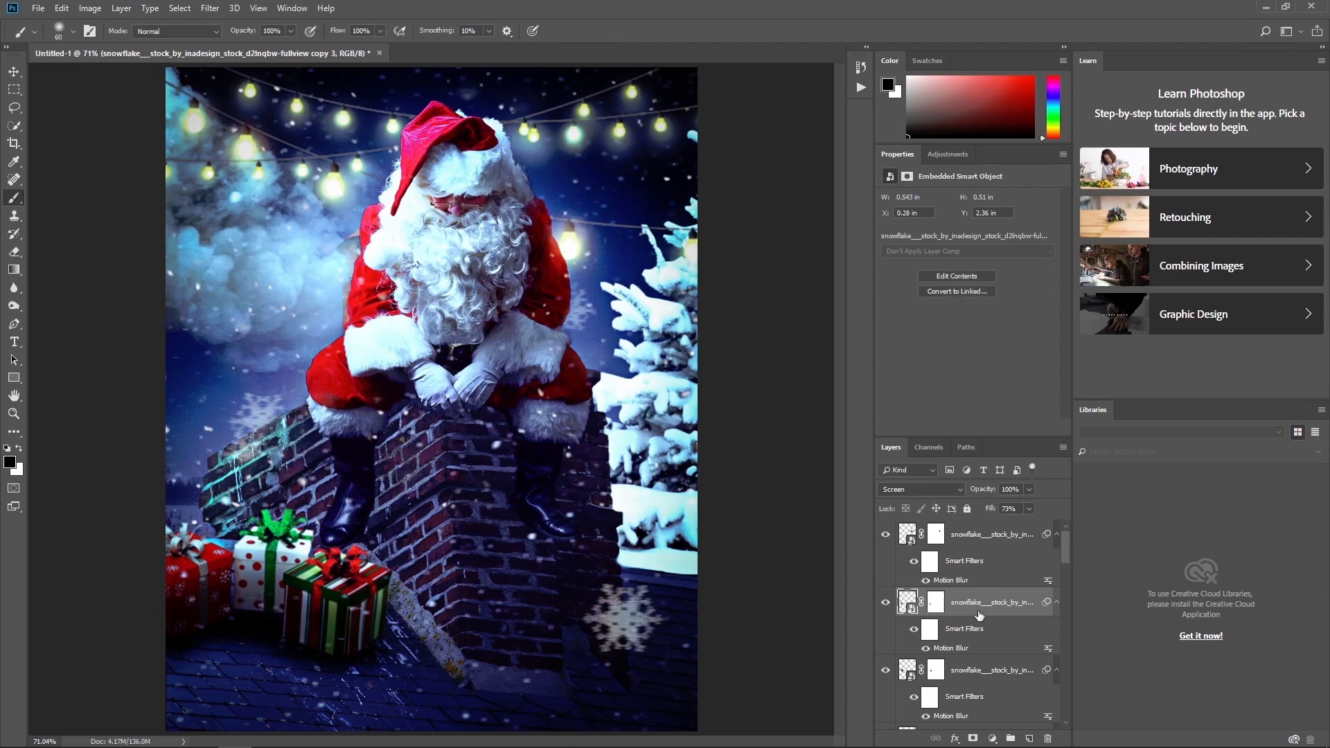
{"action": "key", "text": "ctrl+backslash"}
{"action": "key", "text": "x"}
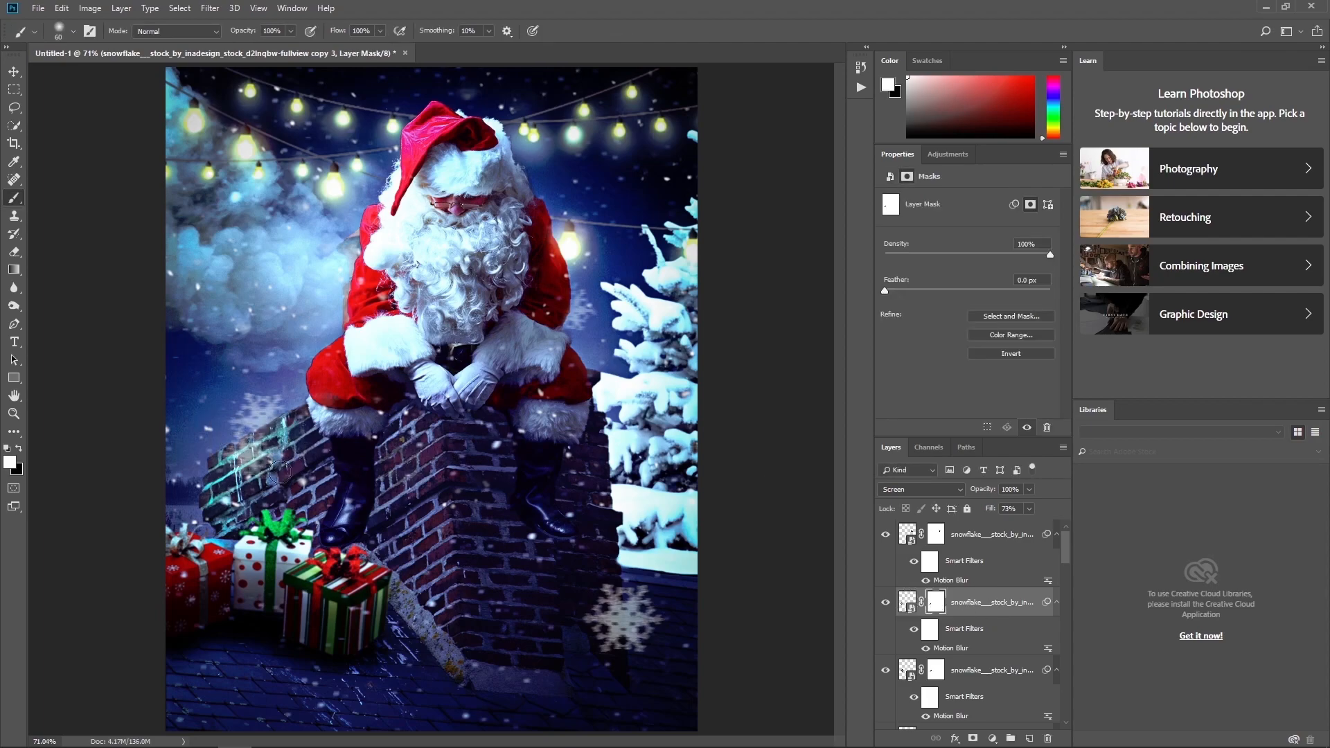
{"action": "left_click", "coordinate": [1029, 509]}
{"action": "mouse_move", "coordinate": [1047, 526]}
{"action": "left_mouse_down"}
{"action": "mouse_move", "coordinate": [1071, 515]}
{"action": "mouse_move", "coordinate": [1039, 526]}
{"action": "left_mouse_up"}
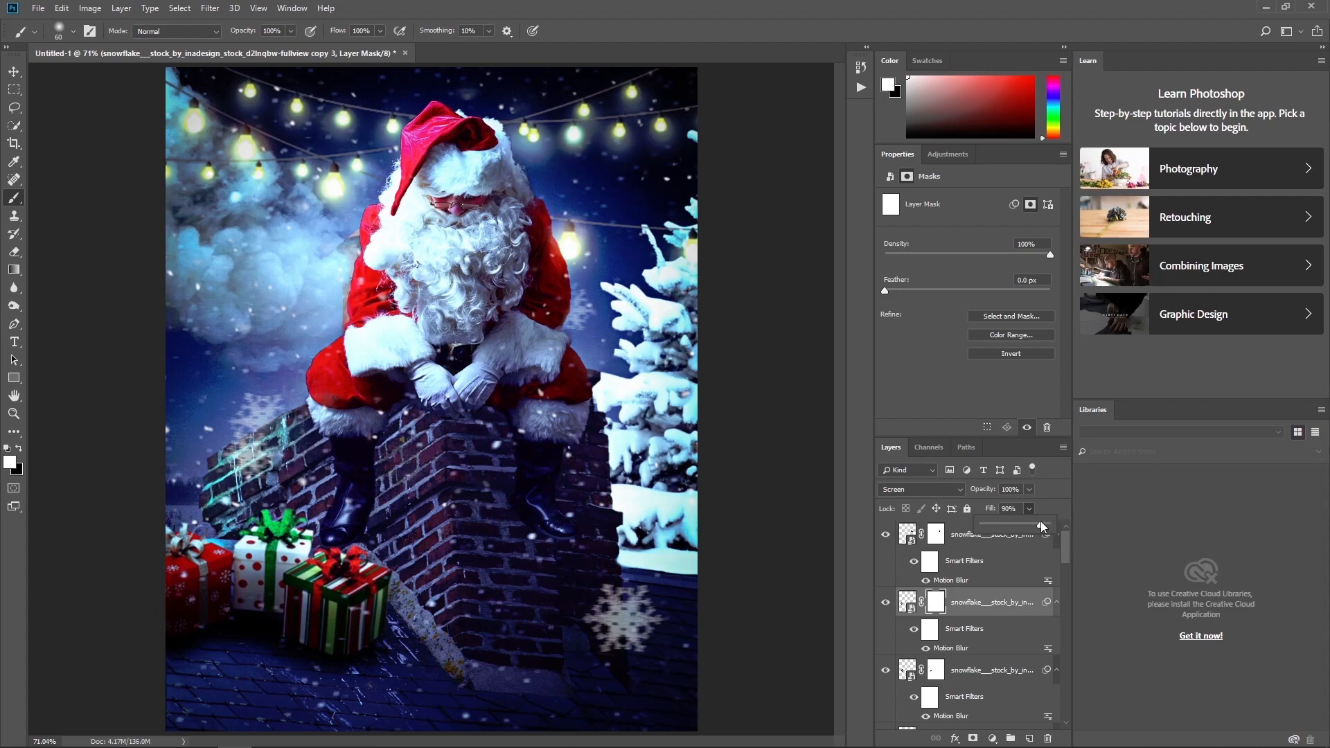
Duplicate the roof snowflake and place the copy over the clouds beside Santa's shoulder, about 0.50 × 0.47 in.
{"action": "scroll", "coordinate": [994, 645], "scroll_direction": "down", "scroll_amount": 2}
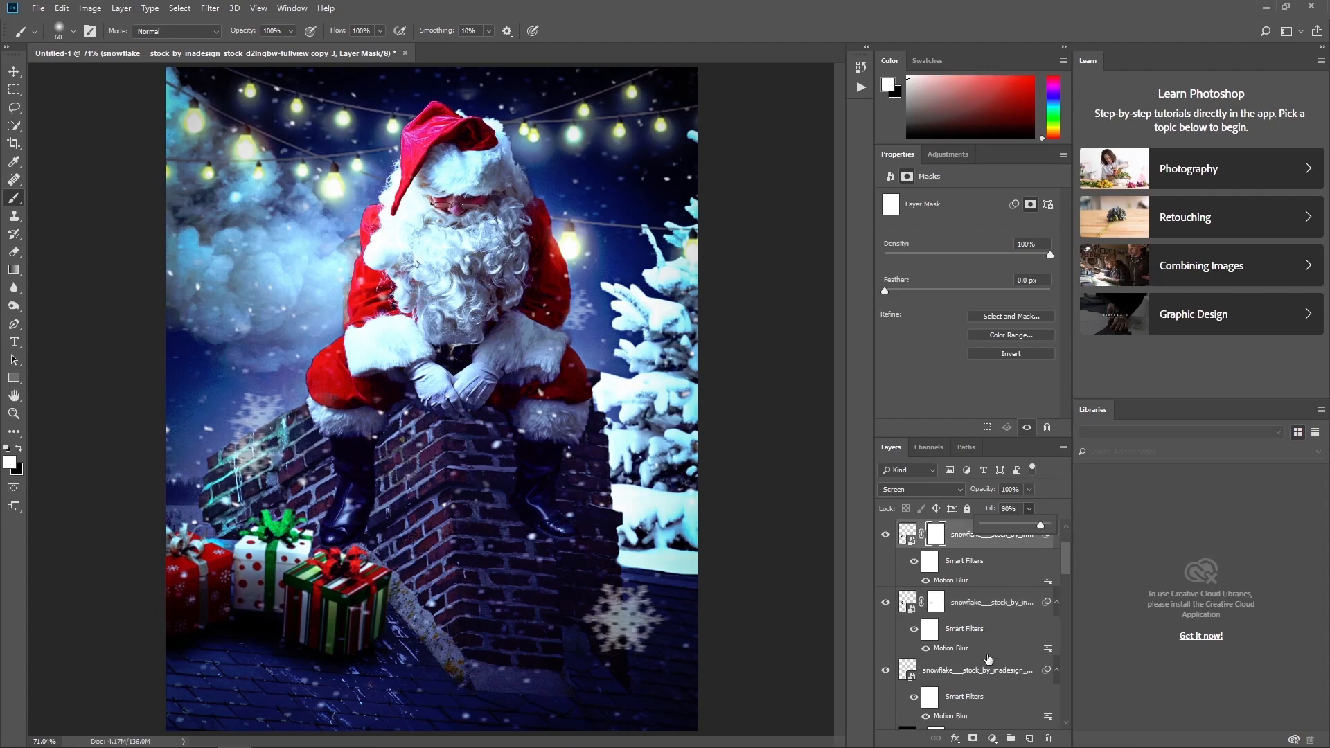
{"action": "left_click", "coordinate": [978, 667]}
{"action": "key", "text": "ctrl+t"}
{"action": "left_click", "coordinate": [696, 294]}
{"action": "left_click_drag", "start_coordinate": [623, 617], "coordinate": [263, 256]}
{"action": "left_click_drag", "start_coordinate": [324, 200], "coordinate": [329, 208]}
{"action": "key", "text": "Return"}
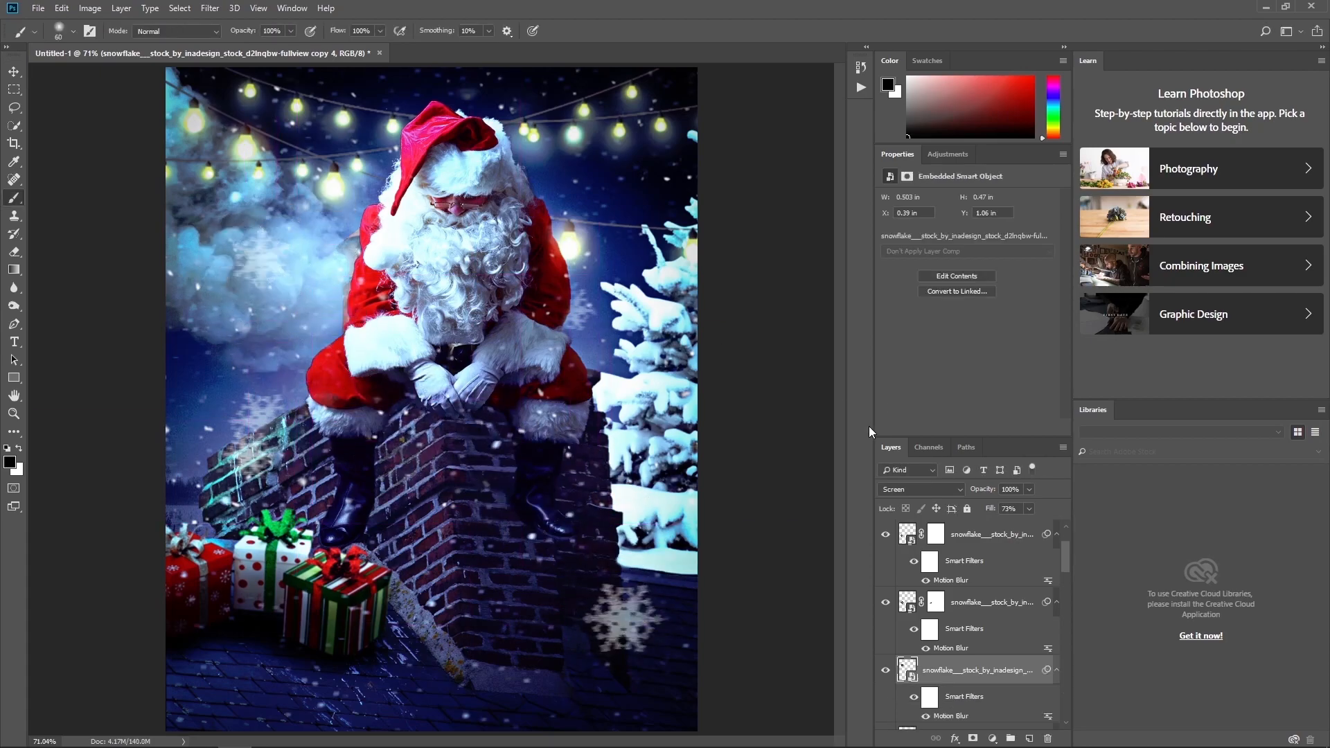
Try to change the cloud snowflake's motion blur by painting white on its filter mask with a 200 px brush.
{"action": "left_click", "coordinate": [930, 697]}
{"action": "key", "text": "x"}
{"action": "left_click", "coordinate": [291, 30]}
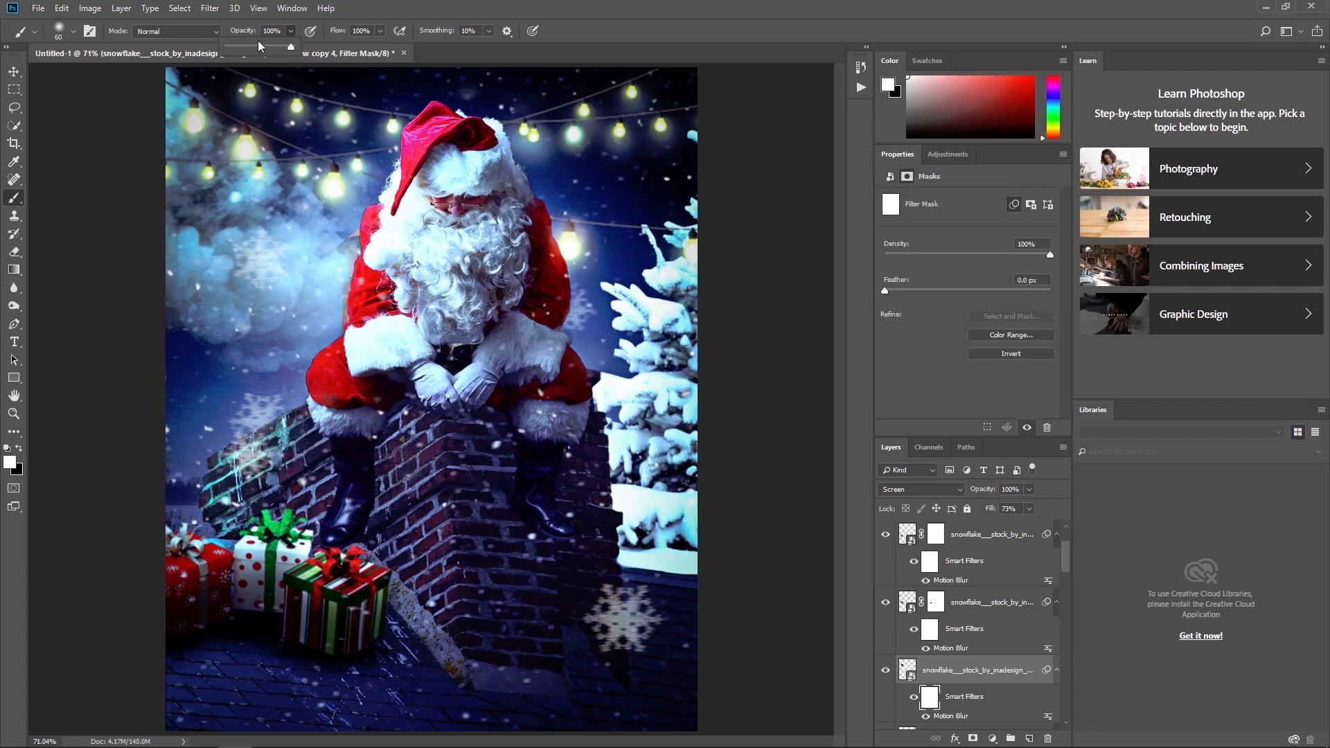
{"action": "key", "text": "0"}
{"action": "key", "text": "bracketright"}
{"action": "key", "text": "bracketright"}
{"action": "key", "text": "bracketright"}
{"action": "key", "text": "bracketright"}
{"action": "key", "text": "bracketright"}
{"action": "key", "text": "bracketright"}
{"action": "key", "text": "bracketright"}
{"action": "key", "text": "bracketright"}
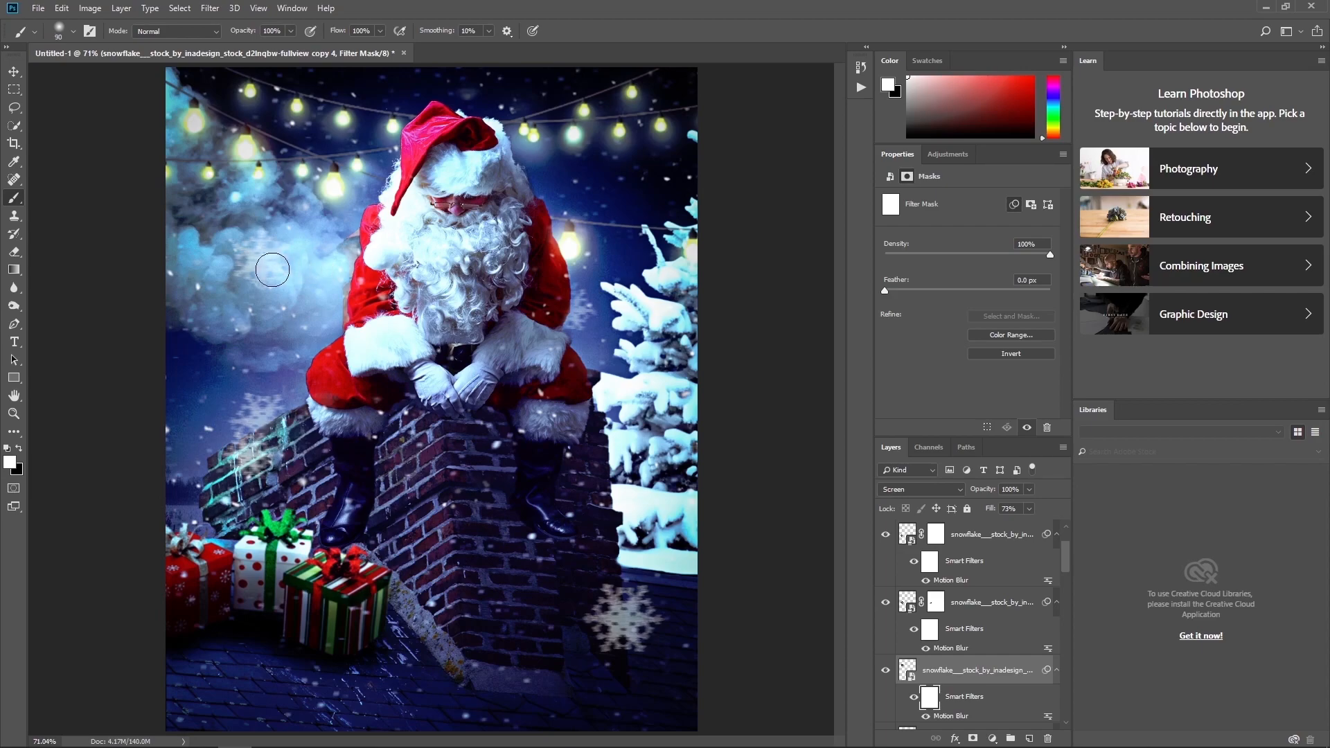
{"action": "mouse_move", "coordinate": [236, 265]}
{"action": "left_mouse_down"}
{"action": "mouse_move", "coordinate": [265, 277]}
{"action": "mouse_move", "coordinate": [243, 281]}
{"action": "mouse_move", "coordinate": [284, 222]}
{"action": "left_mouse_up"}
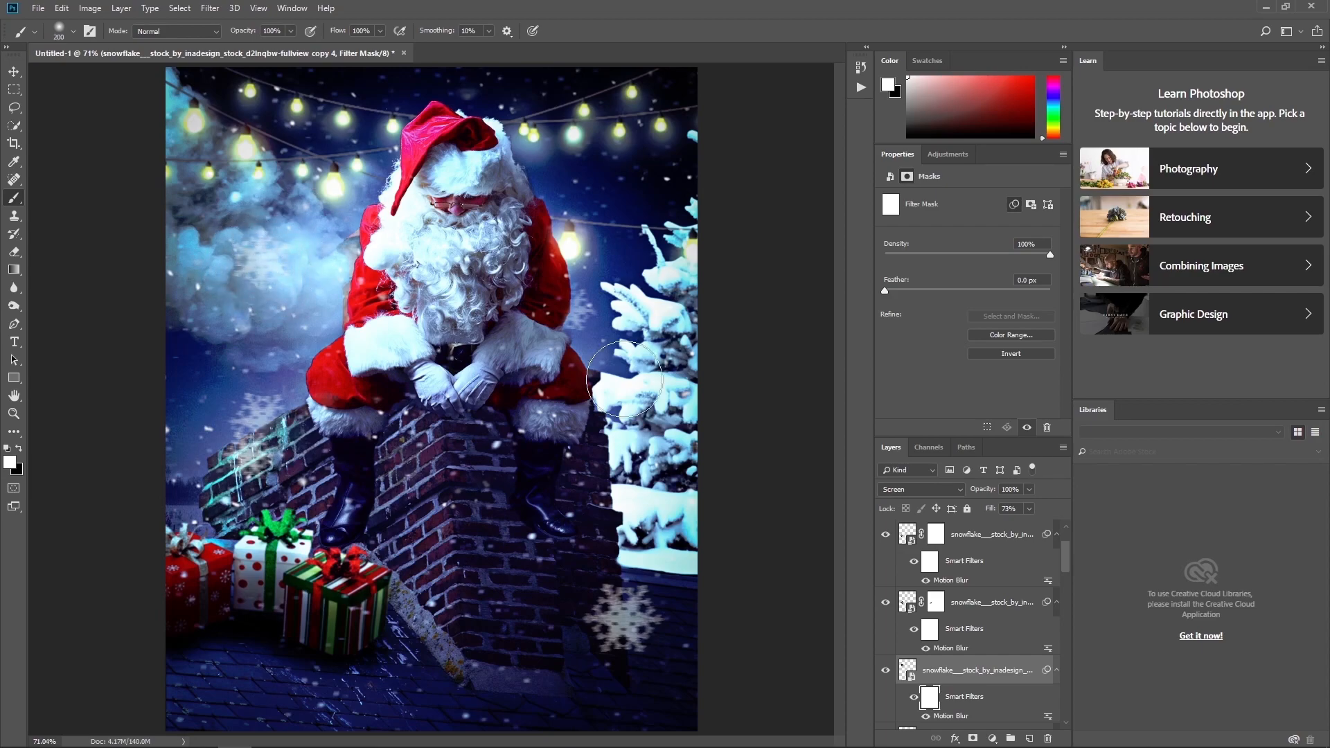
Turn off the smart filters on the cloud snowflake.
{"action": "left_click", "coordinate": [915, 698]}
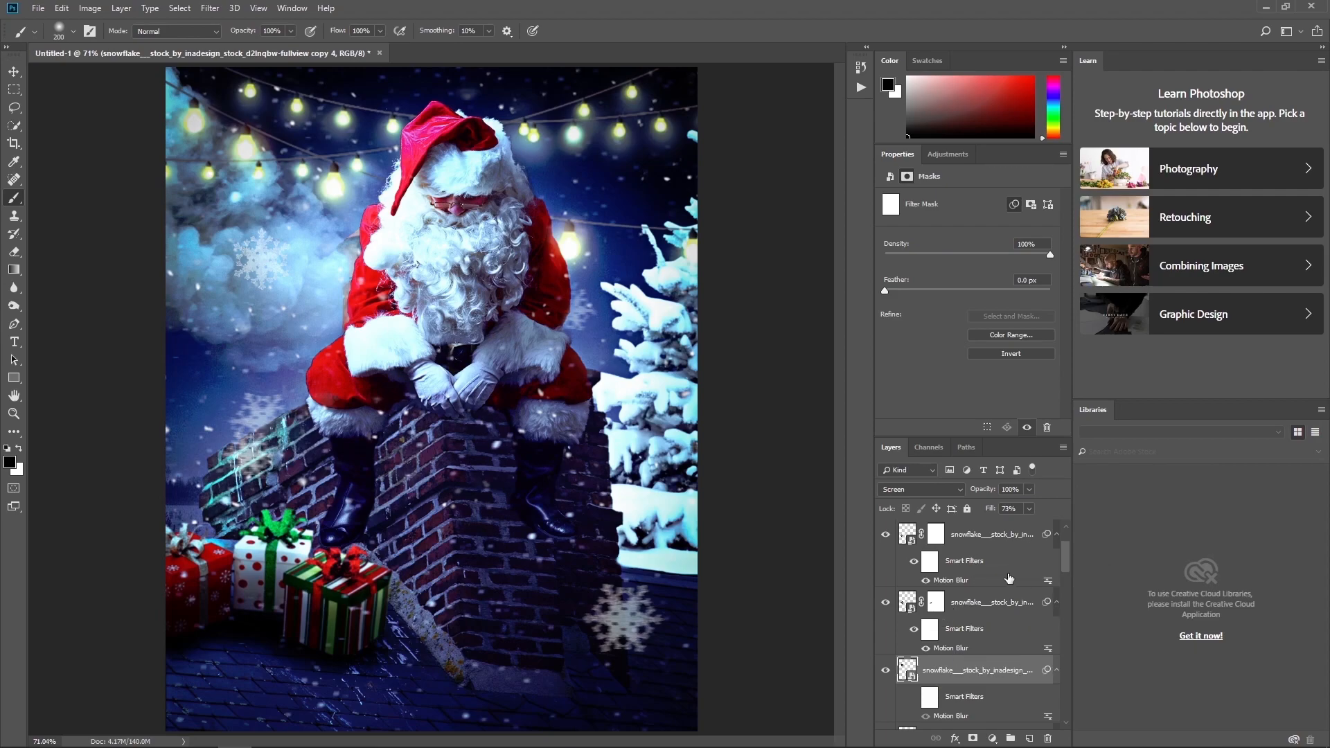
{"action": "key", "text": "ctrl+z"}
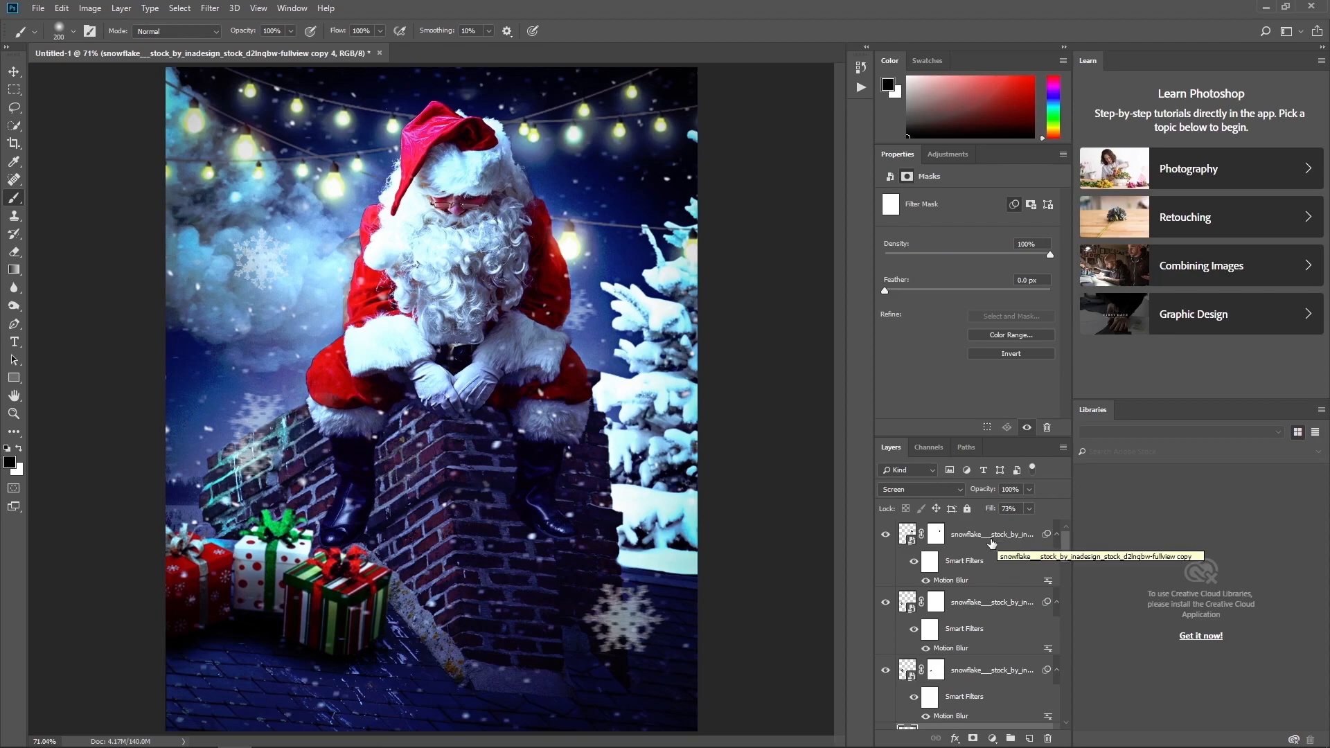
Place the white crystal snowflake image flipped horizontally, shift it up the canvas and move its layer to the top of the stack.
{"action": "left_click_drag", "start_coordinate": [2, 263], "coordinate": [442, 277]}
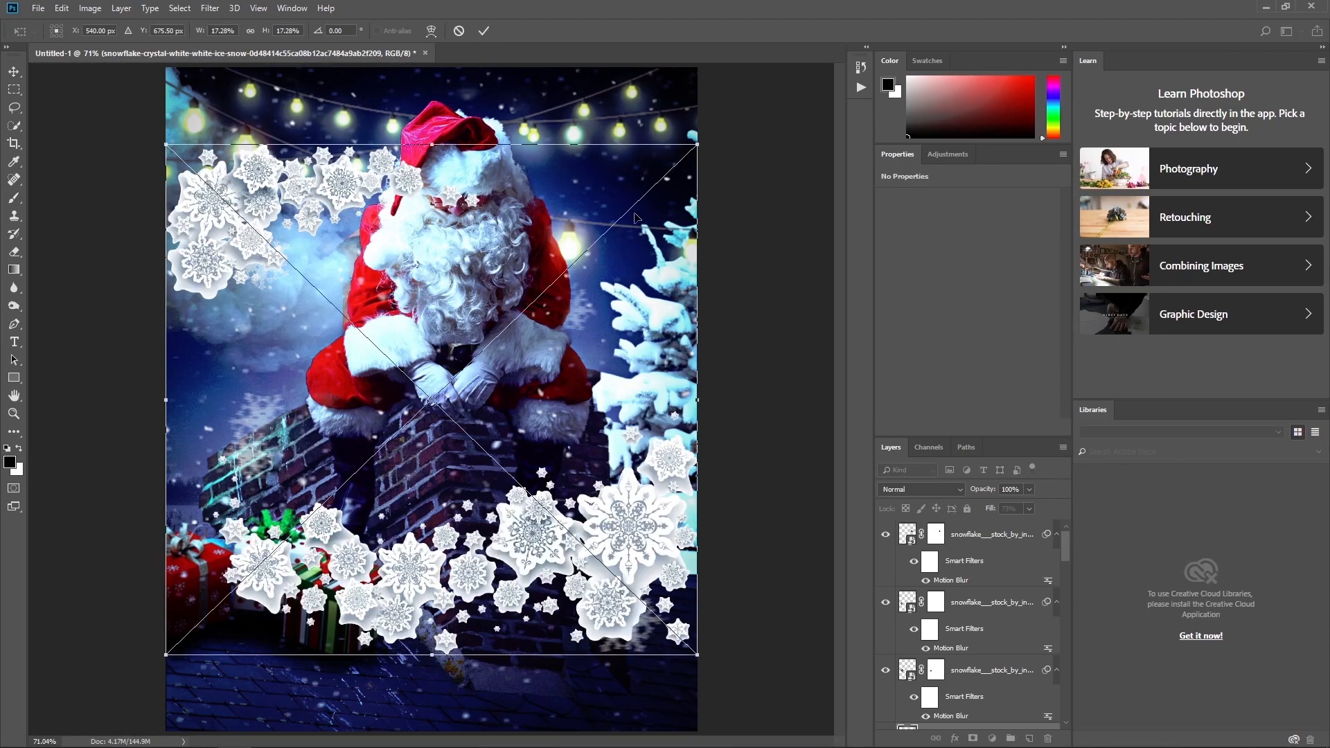
{"action": "right_click", "coordinate": [588, 226]}
{"action": "left_click", "coordinate": [627, 383]}
{"action": "left_click_drag", "start_coordinate": [607, 310], "coordinate": [600, 241]}
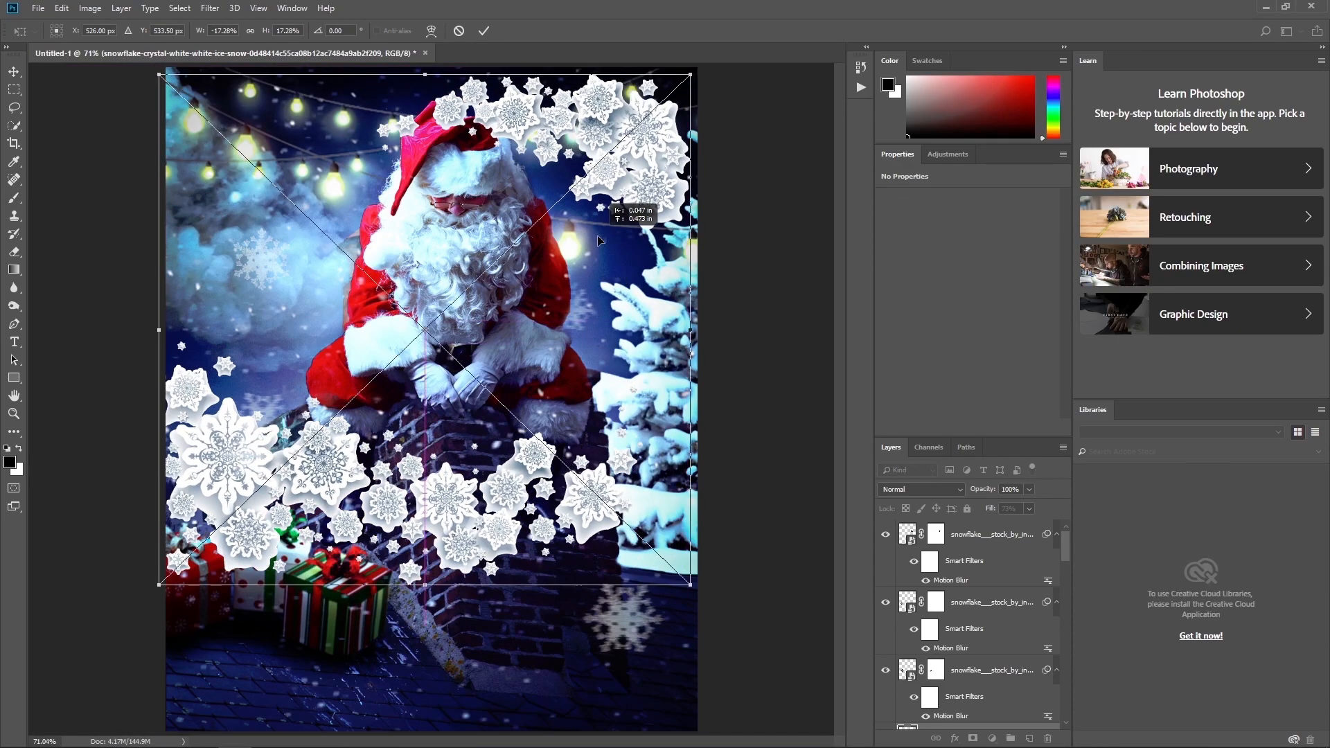
{"action": "key", "text": "Return"}
{"action": "left_click_drag", "start_coordinate": [1012, 664], "coordinate": [968, 525]}
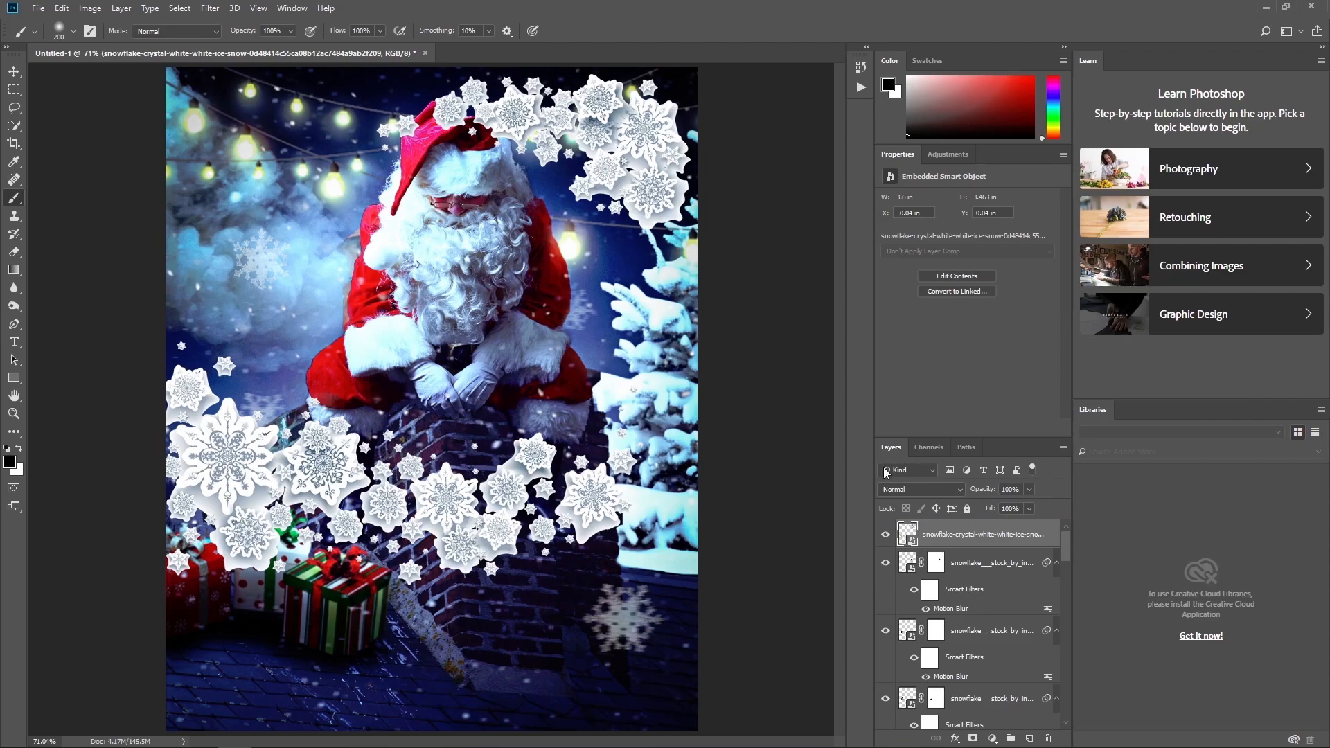
Duplicate the crystal snowflake layer, hiding the copy and keeping the original selected.
{"action": "key", "text": "ctrl+j"}
{"action": "left_click", "coordinate": [886, 534]}
{"action": "left_click", "coordinate": [983, 563]}
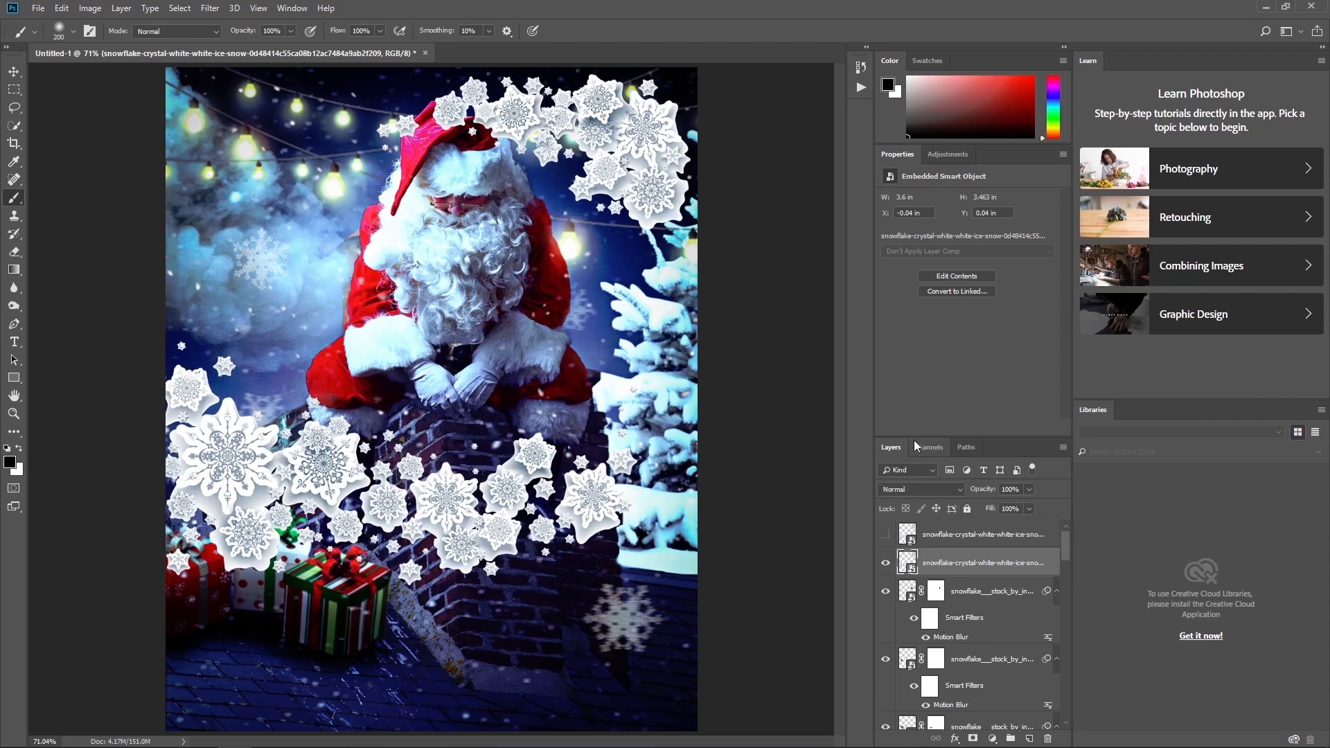
Scale the visible crystal snowflakes to about 10% and move them near the picture's upper right corner.
{"action": "key", "text": "ctrl+t"}
{"action": "left_click_drag", "start_coordinate": [690, 75], "coordinate": [643, 126]}
{"action": "left_click_drag", "start_coordinate": [587, 234], "coordinate": [626, 185]}
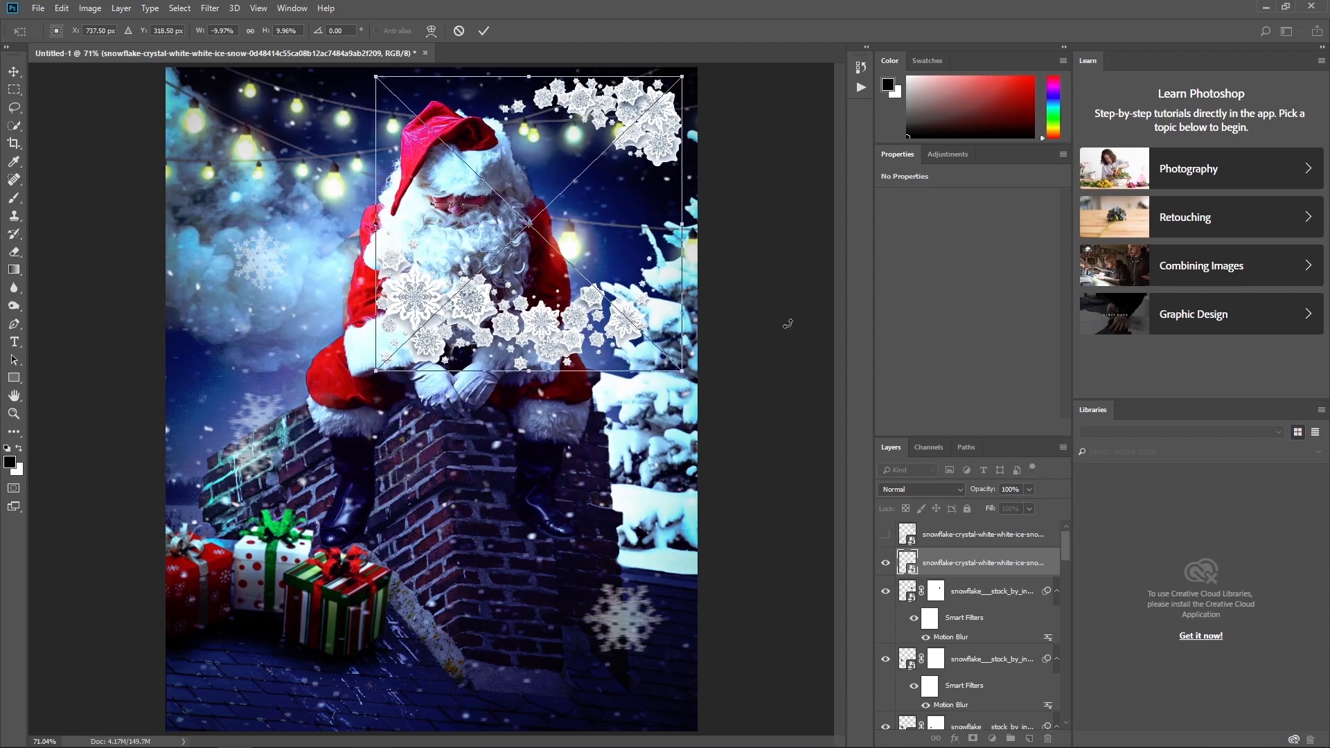
{"action": "key", "text": "Return"}
Add a layer mask to the scaled crystal snowflakes and paint out the lower cluster across Santa with a 200 px brush.
{"action": "left_click", "coordinate": [973, 738]}
{"action": "left_click", "coordinate": [19, 450]}
{"action": "mouse_move", "coordinate": [623, 340]}
{"action": "left_mouse_down"}
{"action": "mouse_move", "coordinate": [424, 338]}
{"action": "mouse_move", "coordinate": [293, 298]}
{"action": "mouse_move", "coordinate": [651, 304]}
{"action": "mouse_move", "coordinate": [398, 307]}
{"action": "left_mouse_up"}
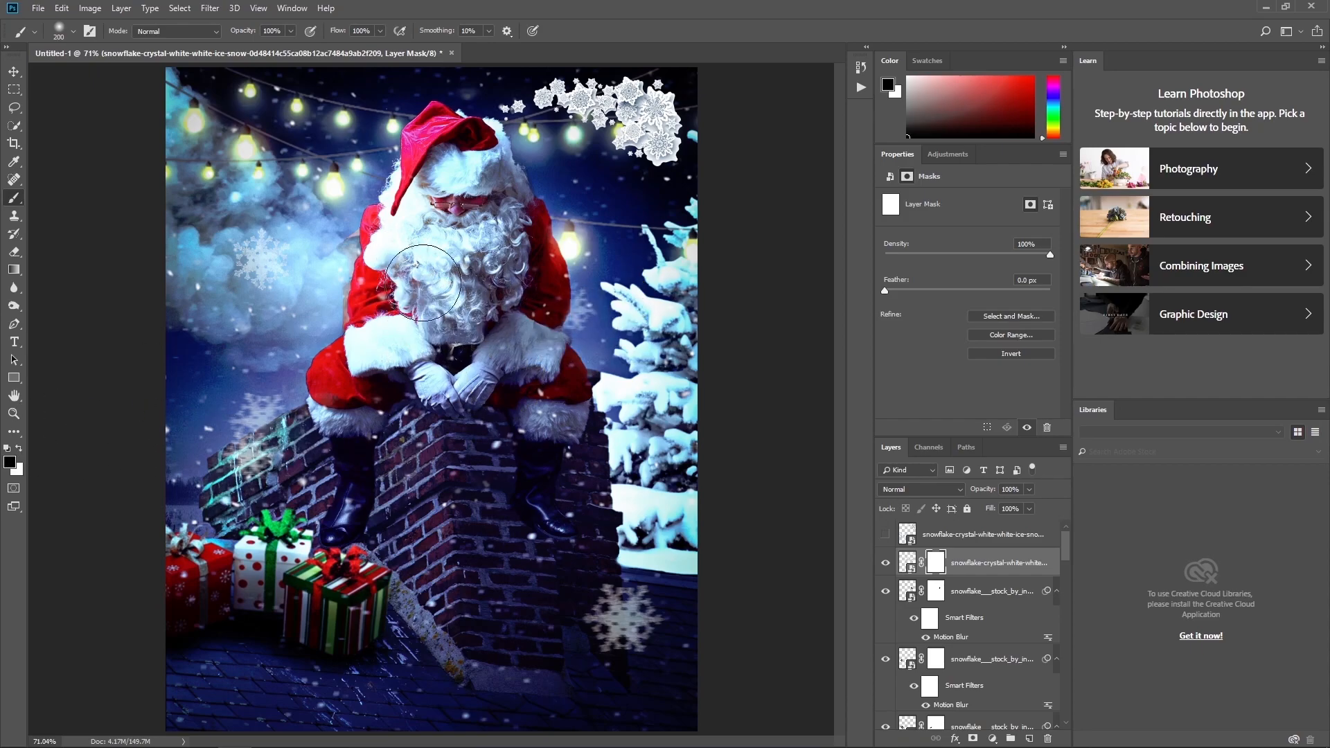
Show the crystal snowflake copy, add a layer mask and paint out its upper cluster with a 600 px brush.
{"action": "left_click", "coordinate": [887, 534]}
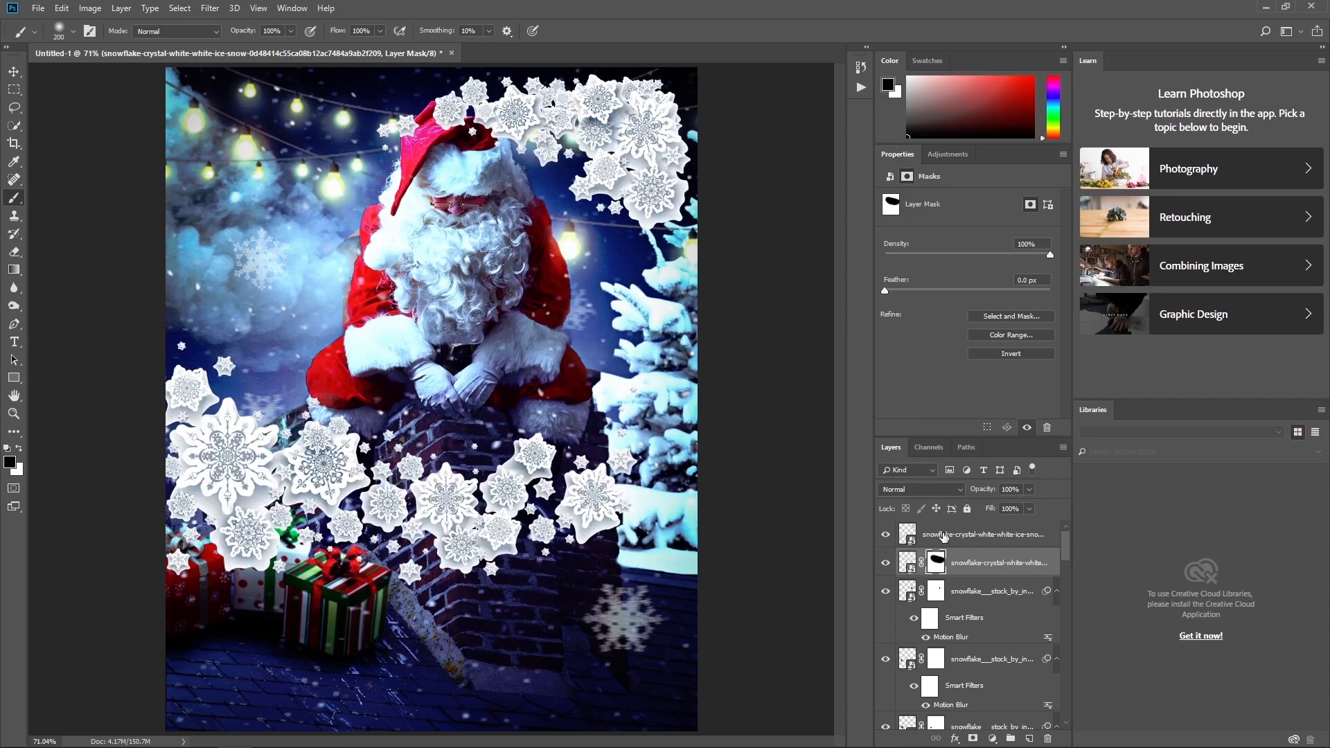
{"action": "left_click", "coordinate": [998, 534]}
{"action": "left_click", "coordinate": [973, 738]}
{"action": "key", "text": "bracketright"}
{"action": "key", "text": "bracketright"}
{"action": "key", "text": "bracketright"}
{"action": "key", "text": "bracketright"}
{"action": "key", "text": "bracketright"}
{"action": "mouse_move", "coordinate": [647, 155]}
{"action": "left_mouse_down"}
{"action": "mouse_move", "coordinate": [449, 162]}
{"action": "mouse_move", "coordinate": [626, 173]}
{"action": "left_mouse_up"}
Scale the crystal snowflake copy to about 2.27 × 2.19 in and fit its cluster into the picture's bottom left corner.
{"action": "left_click", "coordinate": [908, 534]}
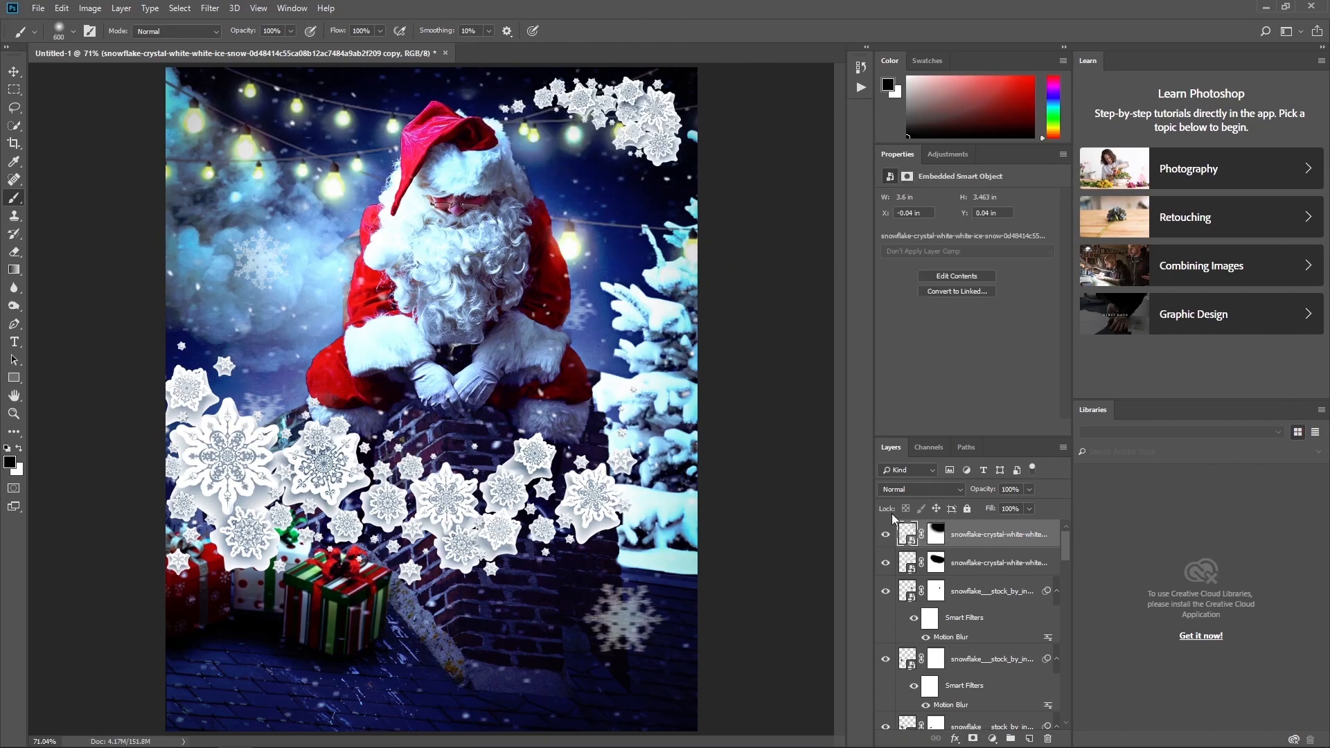
{"action": "key", "text": "ctrl+t"}
{"action": "left_click_drag", "start_coordinate": [691, 71], "coordinate": [583, 178]}
{"action": "left_click_drag", "start_coordinate": [538, 281], "coordinate": [447, 524]}
{"action": "left_click_drag", "start_coordinate": [495, 414], "coordinate": [504, 402]}
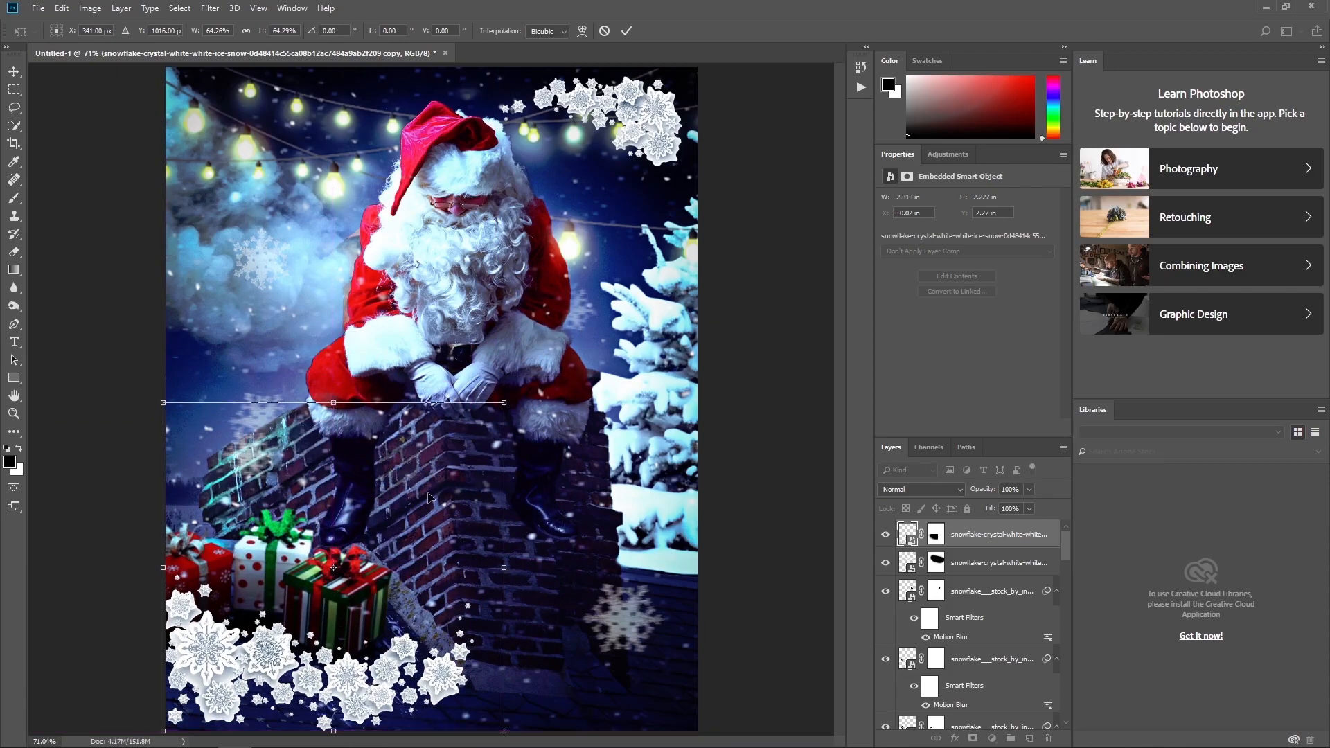
{"action": "left_click_drag", "start_coordinate": [389, 498], "coordinate": [389, 489]}
{"action": "left_click_drag", "start_coordinate": [503, 394], "coordinate": [501, 397]}
{"action": "left_click", "coordinate": [627, 31]}
{"action": "key", "text": "ctrl+t"}
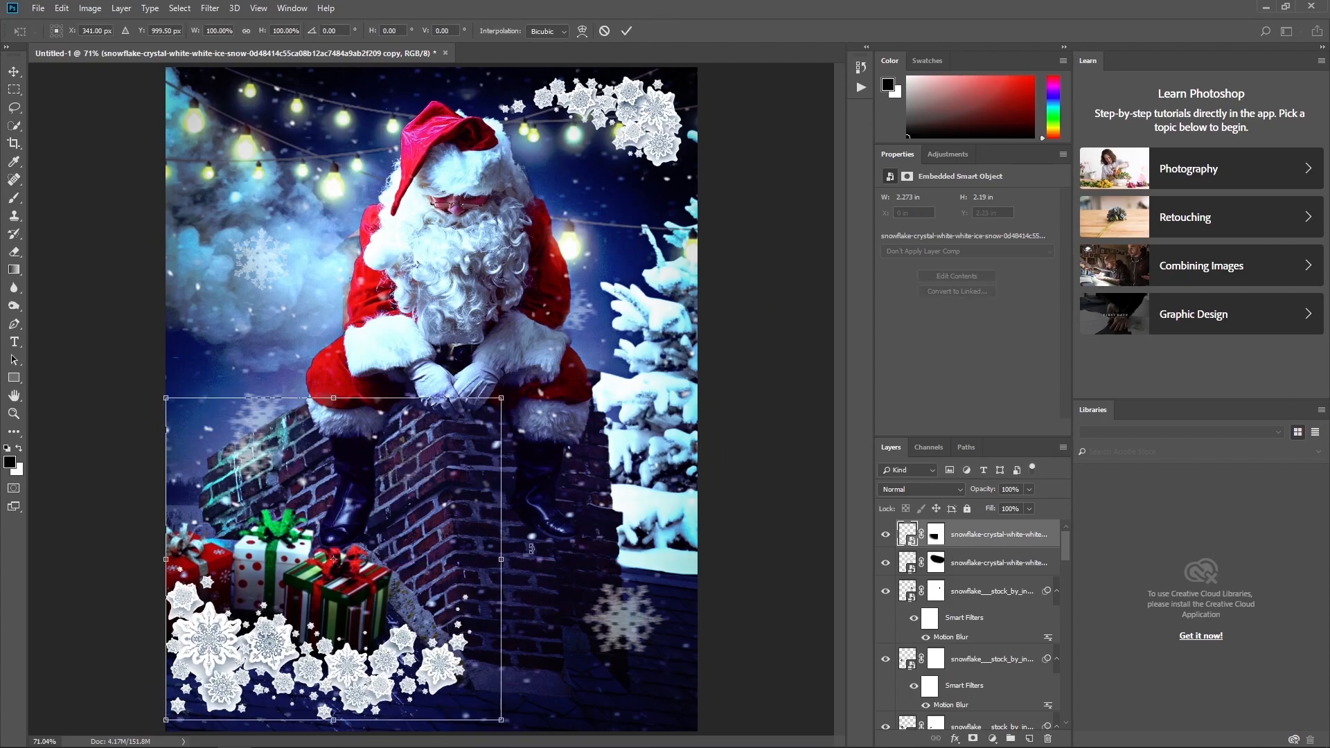
{"action": "left_click_drag", "start_coordinate": [413, 550], "coordinate": [414, 560]}
{"action": "left_click", "coordinate": [627, 31]}
Scale the upper crystal cluster to about 103% and fit it into the picture's top right corner.
{"action": "left_click", "coordinate": [905, 570]}
{"action": "key", "text": "ctrl+t"}
{"action": "left_click_drag", "start_coordinate": [623, 173], "coordinate": [635, 166]}
{"action": "left_click_drag", "start_coordinate": [697, 66], "coordinate": [681, 94]}
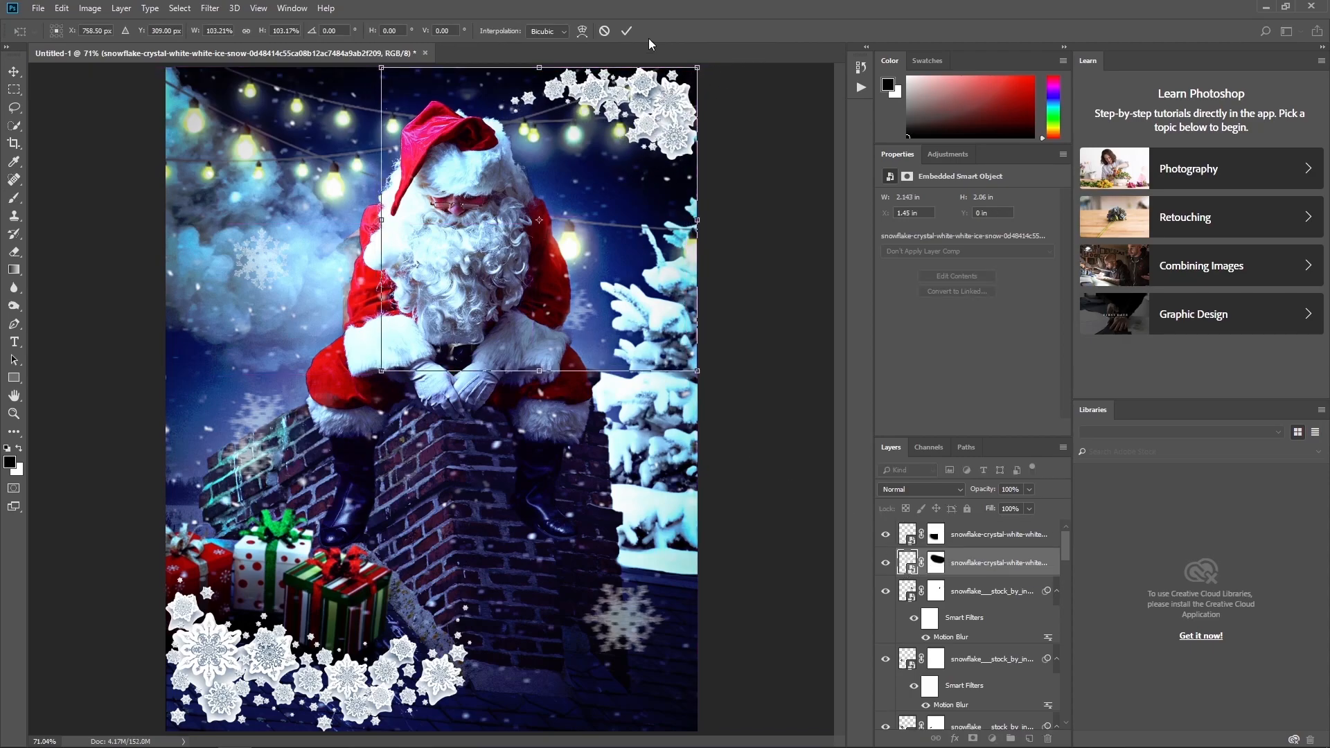
{"action": "key", "text": "Return"}
{"action": "key", "text": "b"}
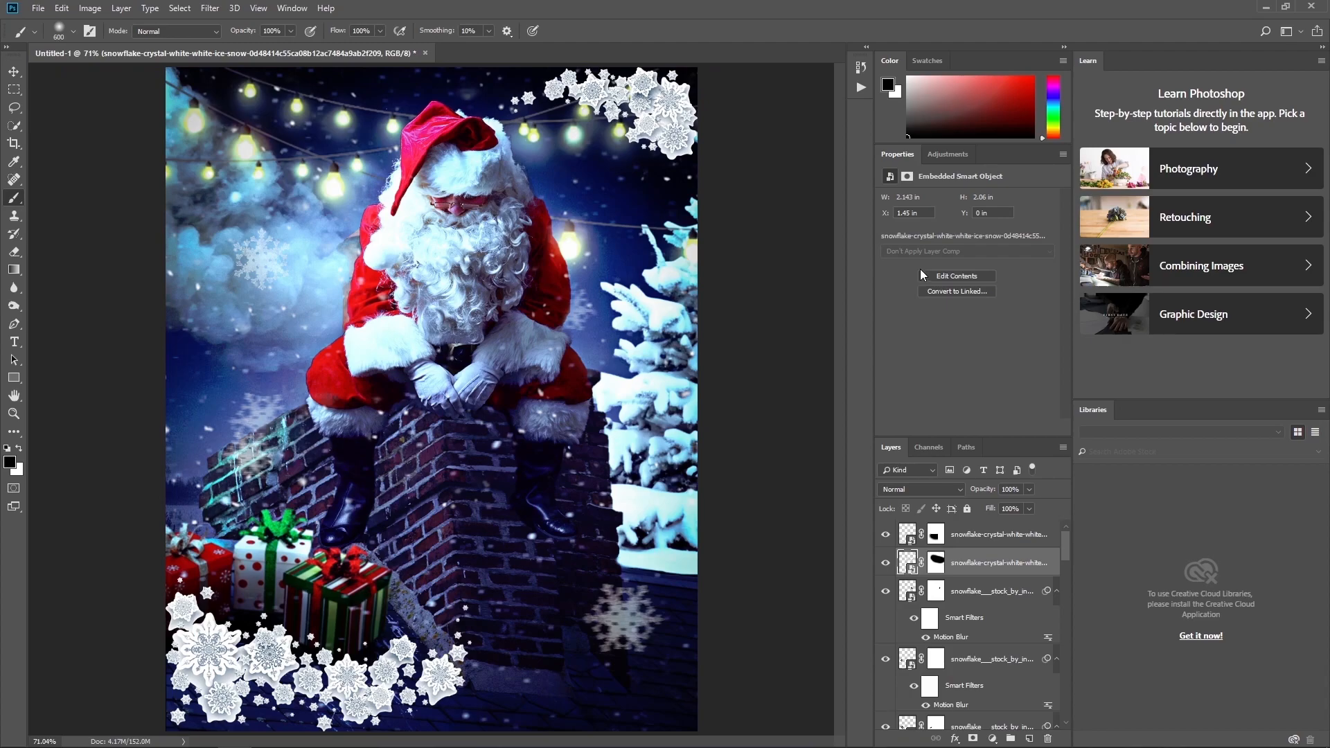
Start a centred white text layer above the gifts in Kingthings Christmas 2 at 48 pt.
{"action": "left_click", "coordinate": [1006, 536]}
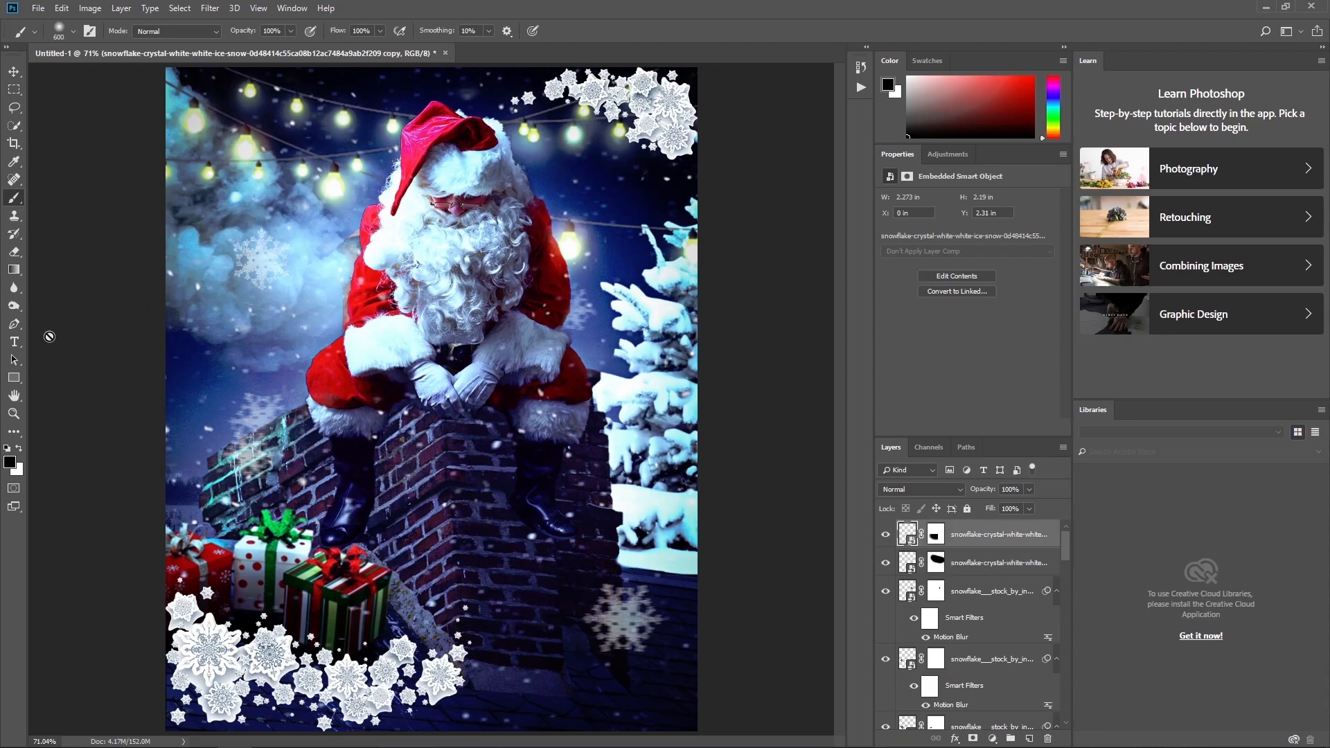
{"action": "left_click", "coordinate": [14, 342]}
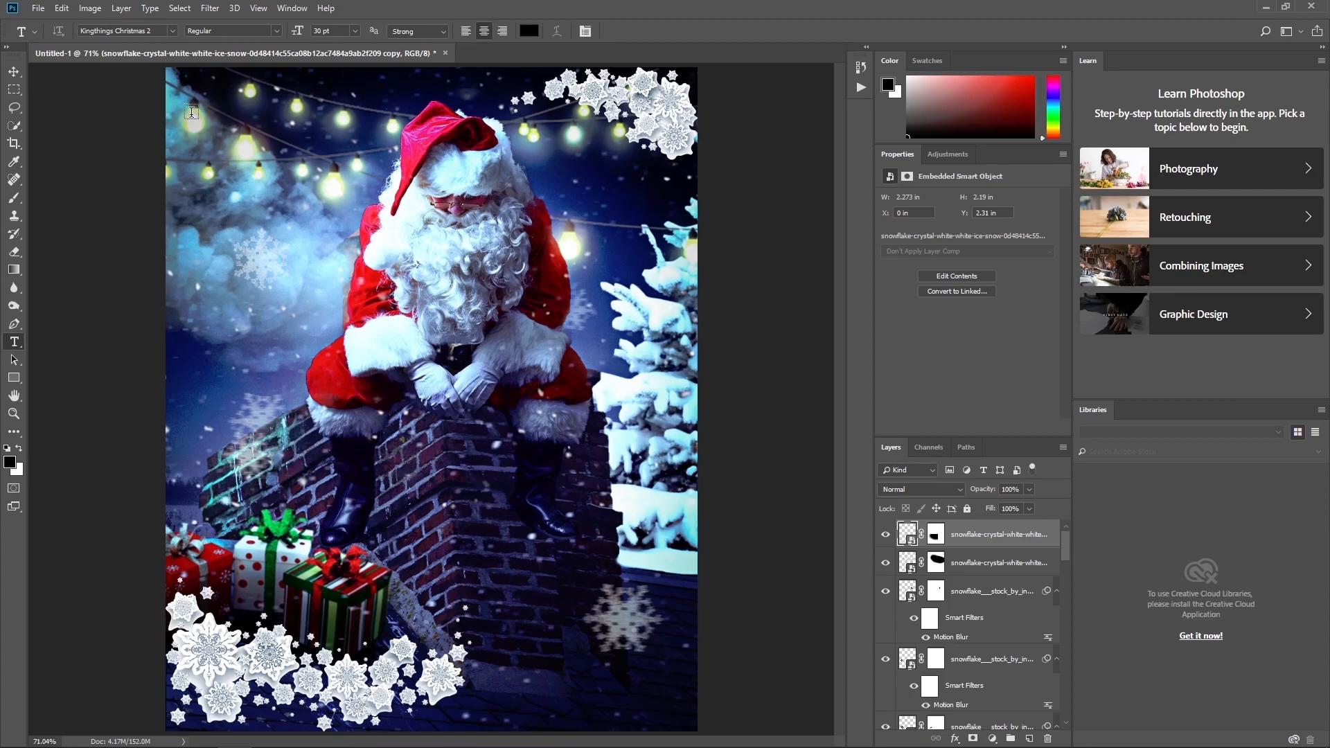
{"action": "left_click", "coordinate": [20, 450]}
{"action": "left_click", "coordinate": [355, 30]}
{"action": "left_click", "coordinate": [340, 184]}
{"action": "left_click", "coordinate": [278, 499]}
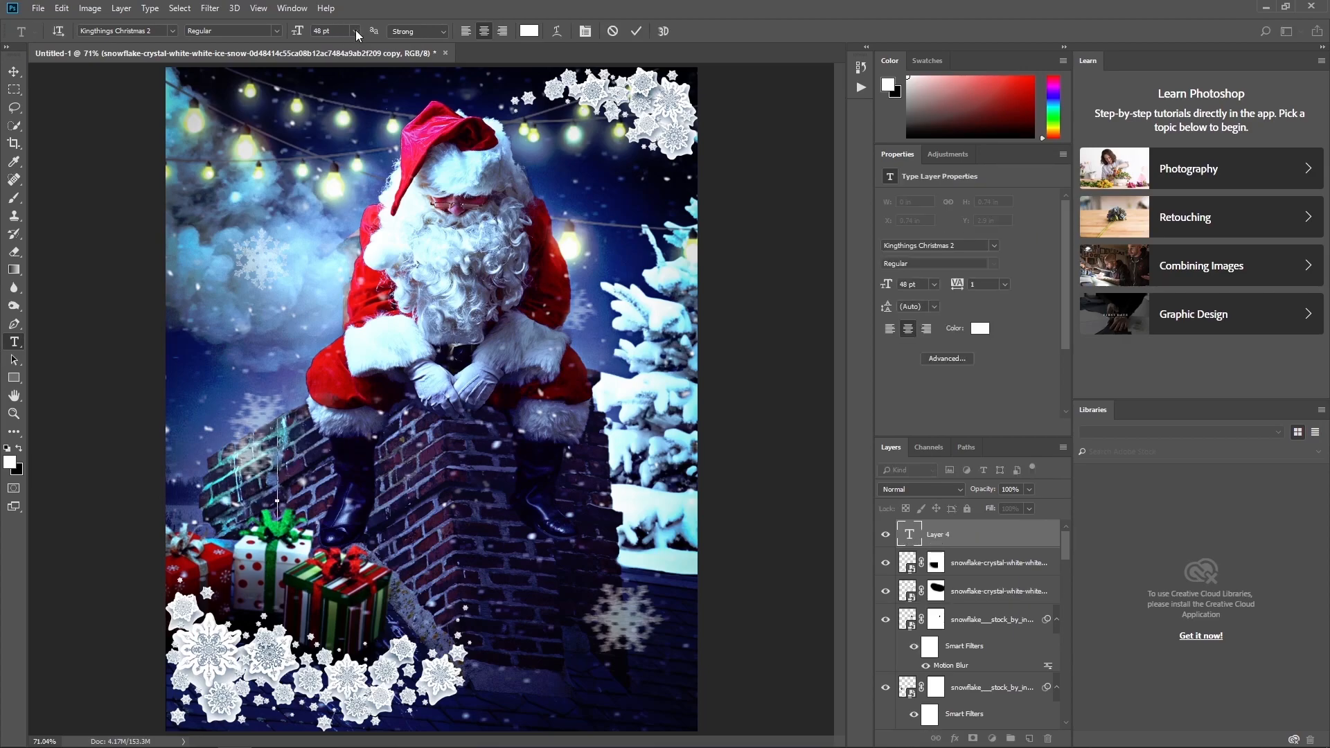
Enter the text "Be Naughty!" with "Save Santa The Trip!" on a second line.
{"action": "type", "text": "B"}
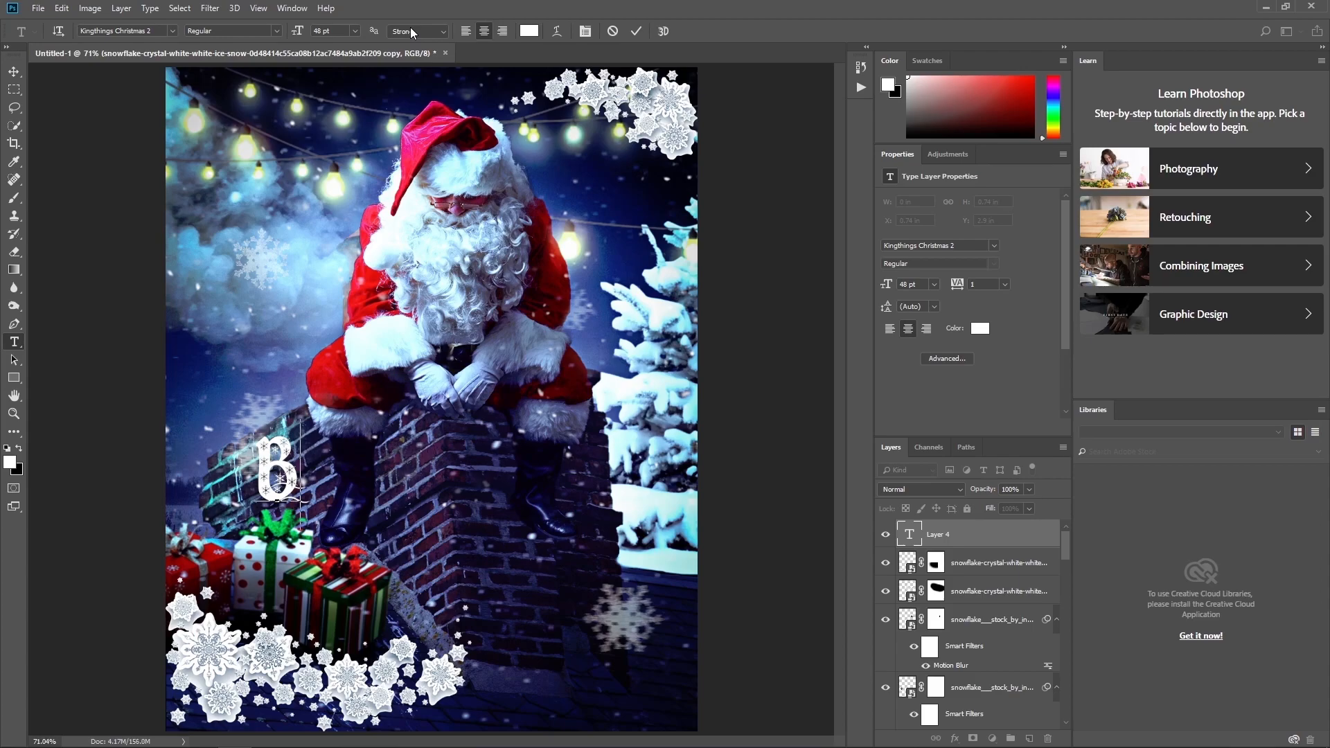
{"action": "type", "text": "e Nau"}
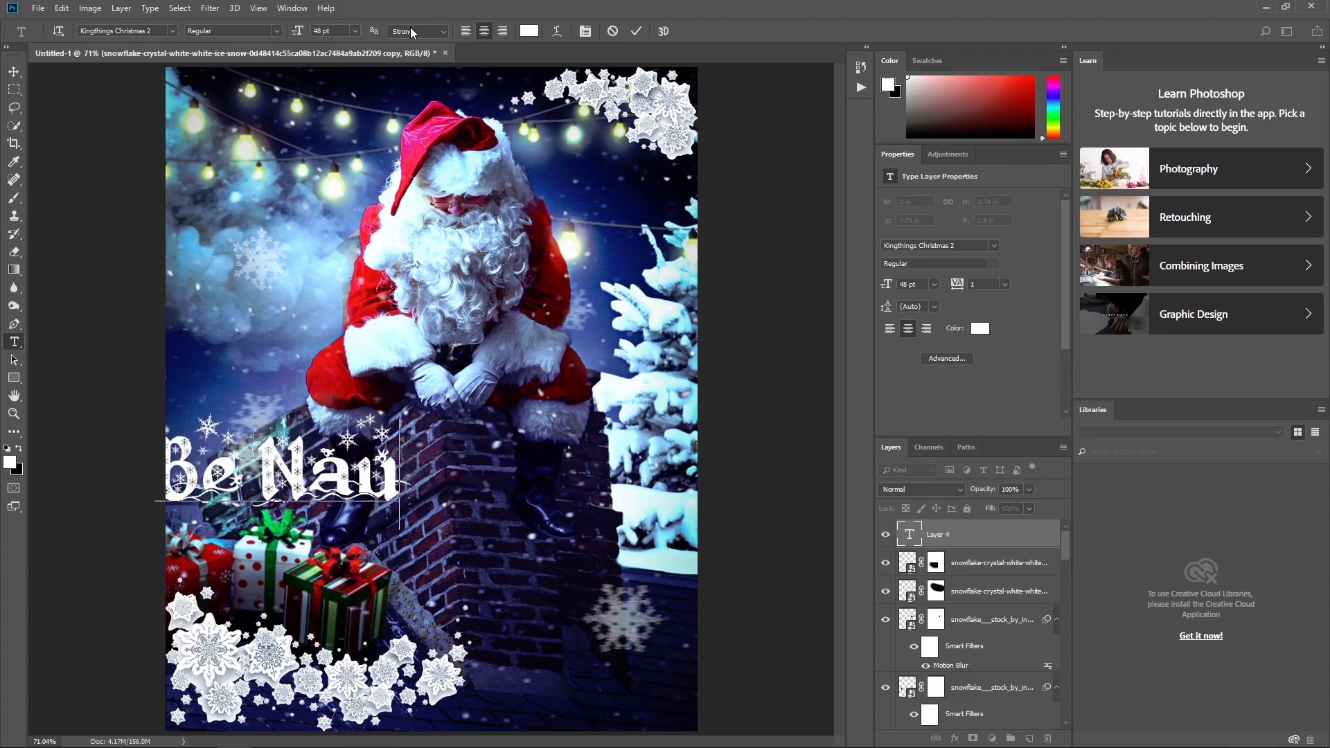
{"action": "type", "text": "ghty!"}
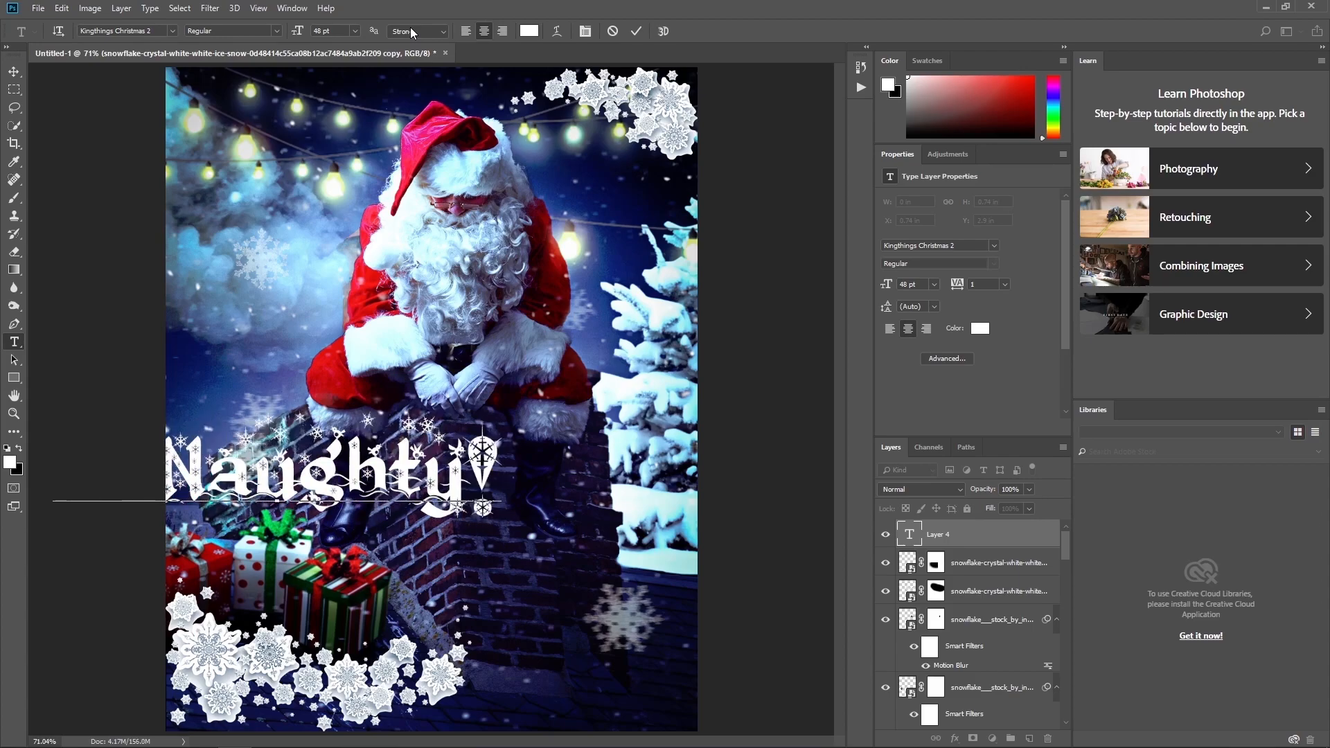
{"action": "key", "text": "Return"}
{"action": "type", "text": "Sa"}
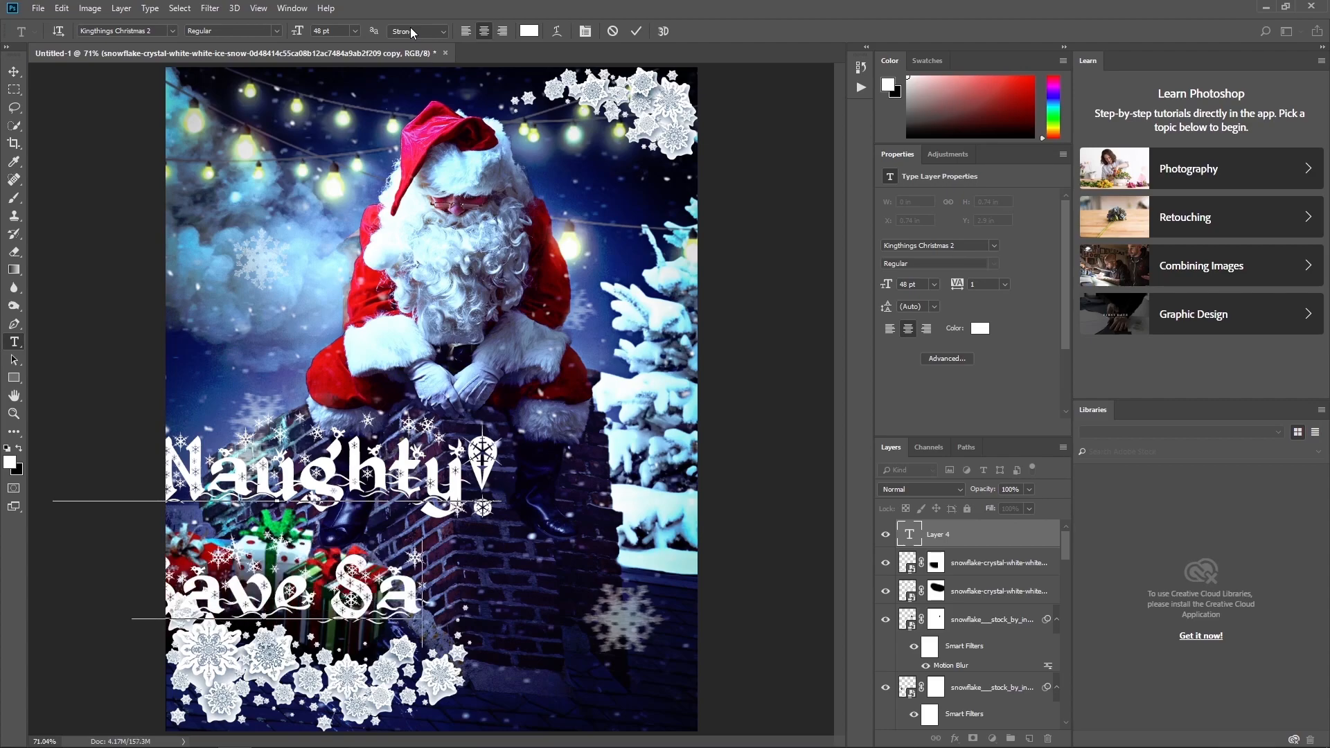
{"action": "type", "text": "ve Santa"}
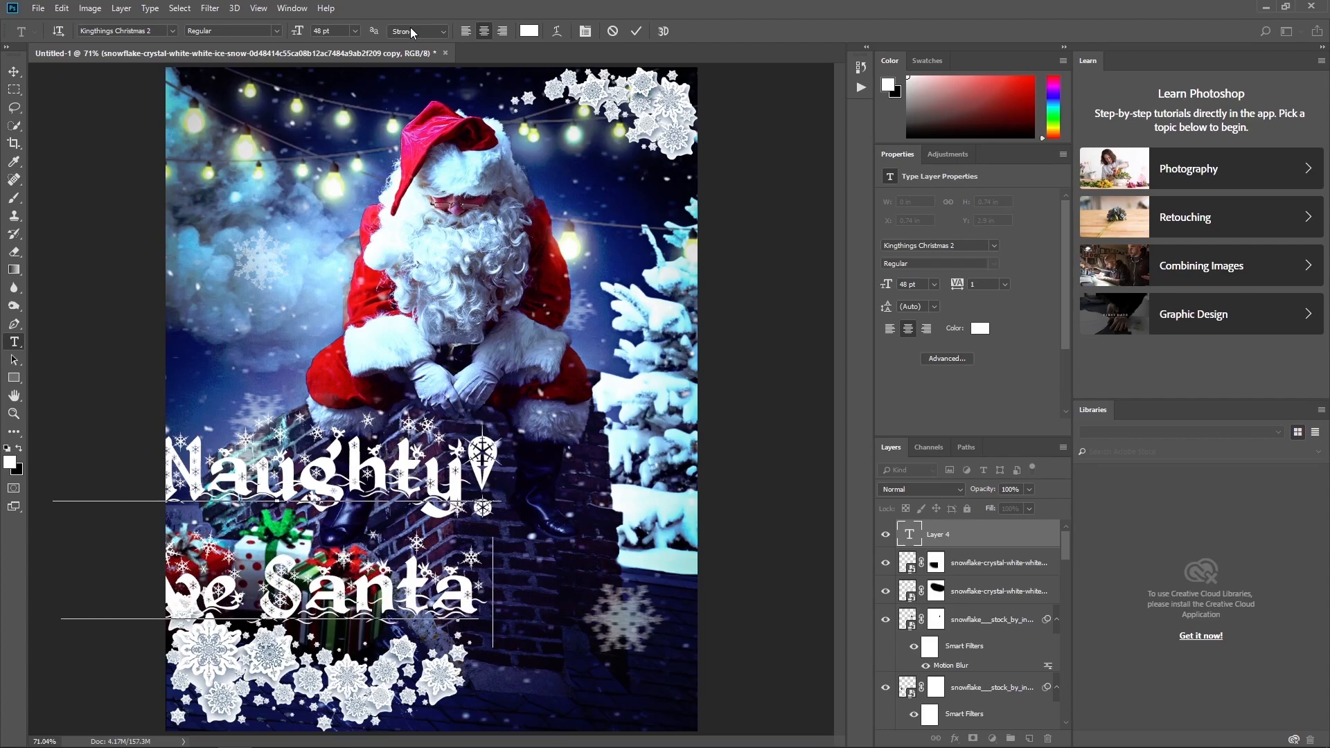
{"action": "type", "text": " The Tri"}
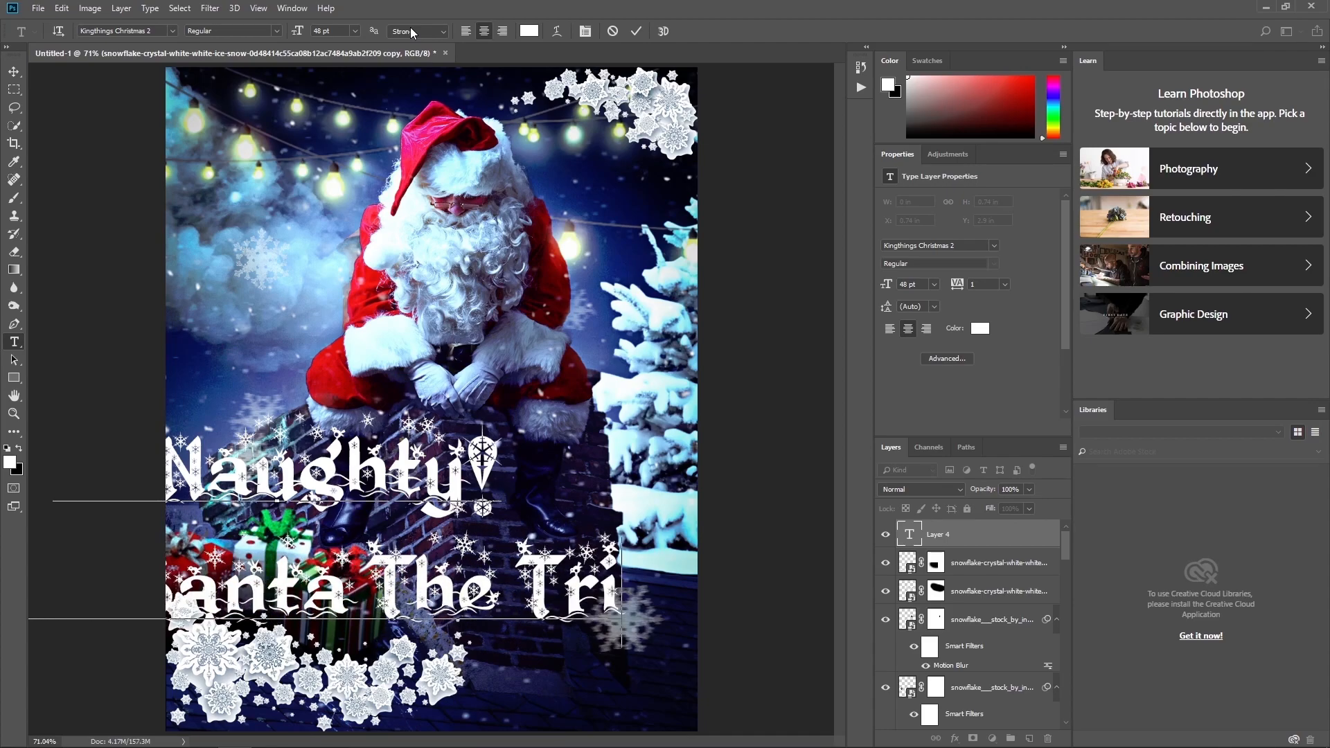
{"action": "type", "text": "p!"}
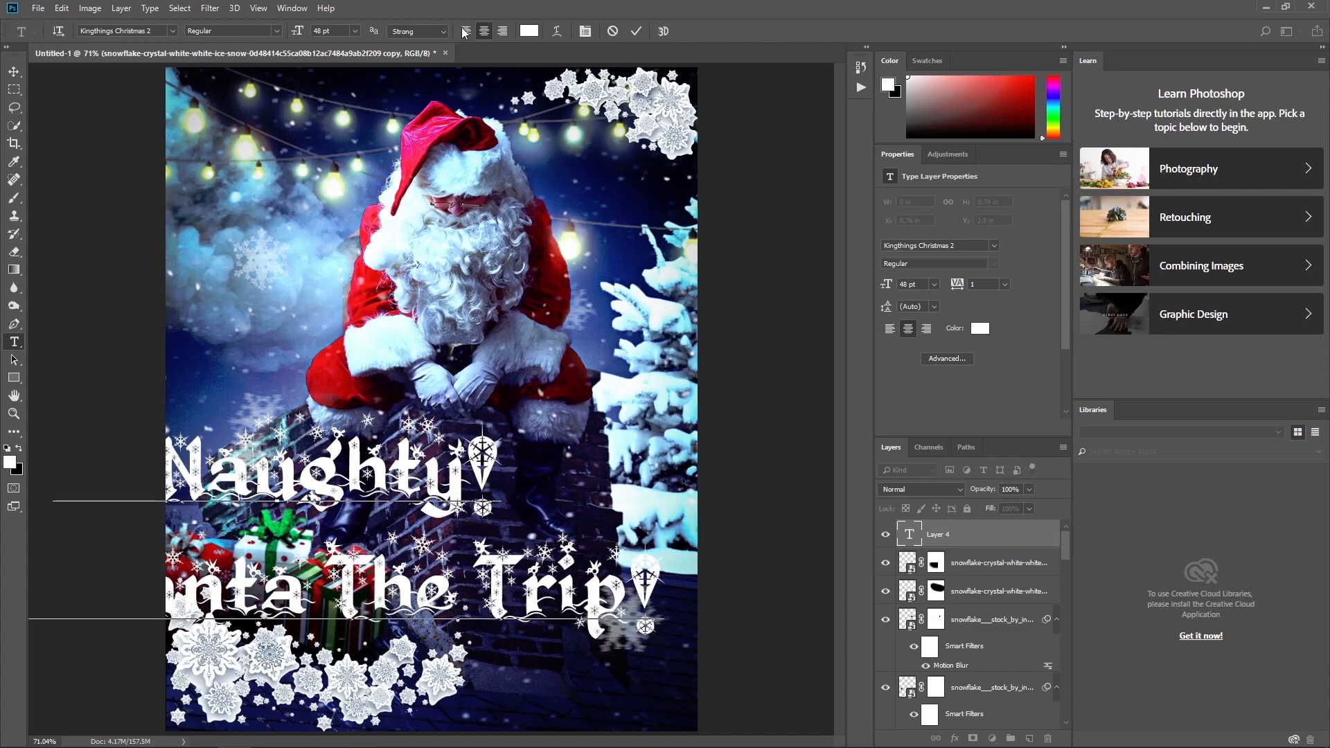
{"action": "left_click", "coordinate": [637, 31]}
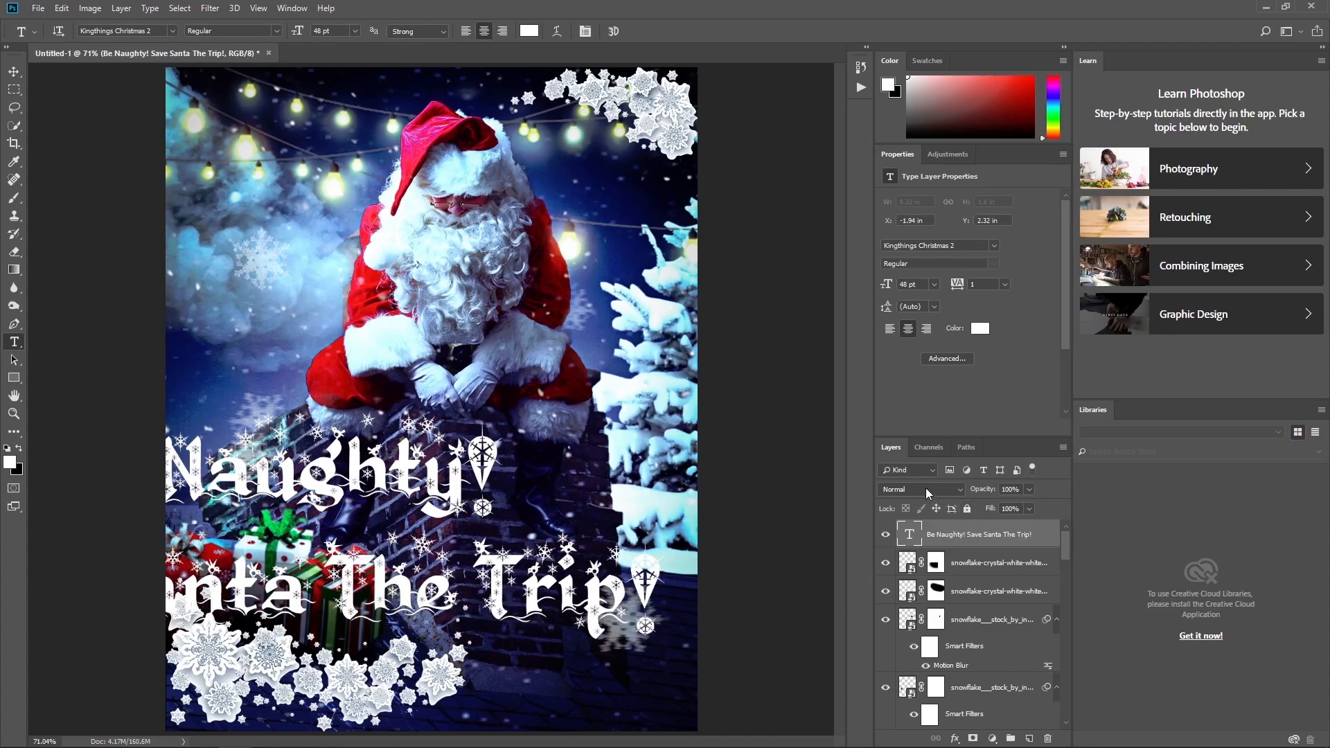
Reduce the whole two-line caption to 30 pt.
{"action": "left_click", "coordinate": [476, 500]}
{"action": "key", "text": "ctrl+a"}
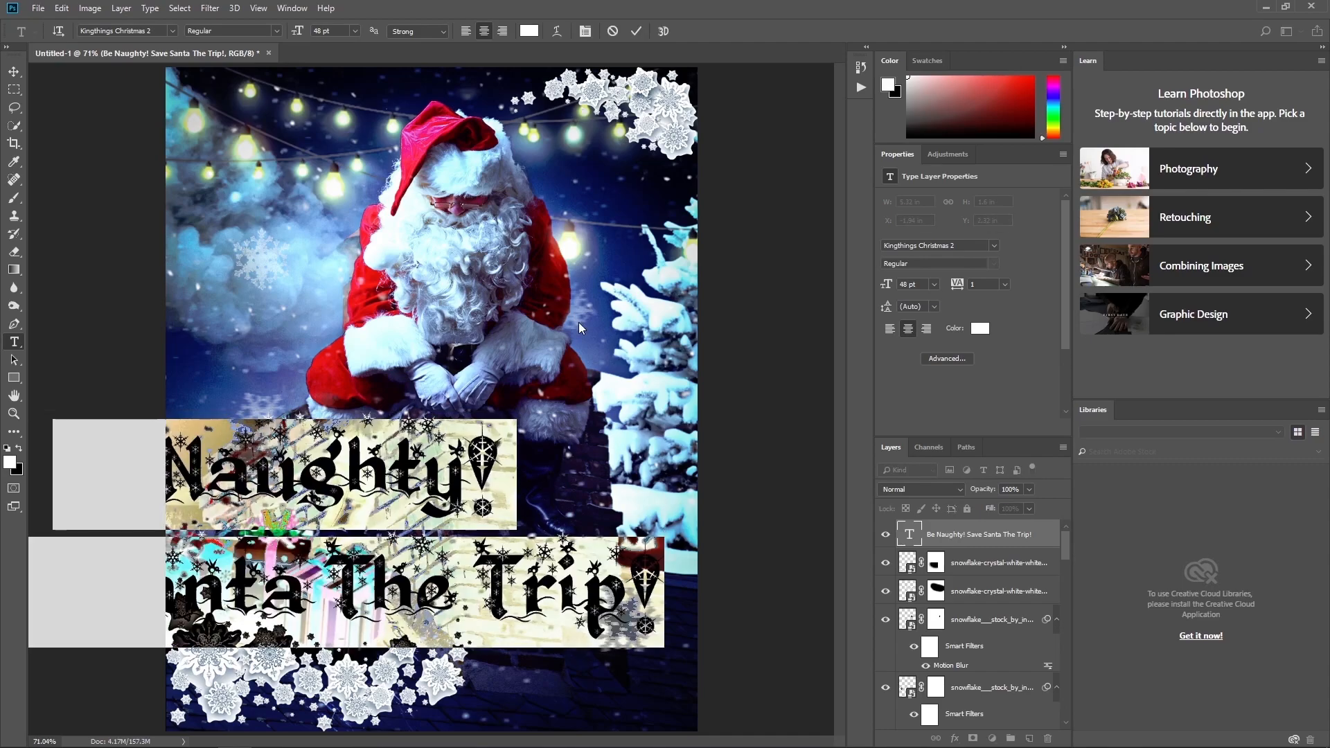
{"action": "left_click", "coordinate": [354, 32]}
{"action": "left_click", "coordinate": [336, 165]}
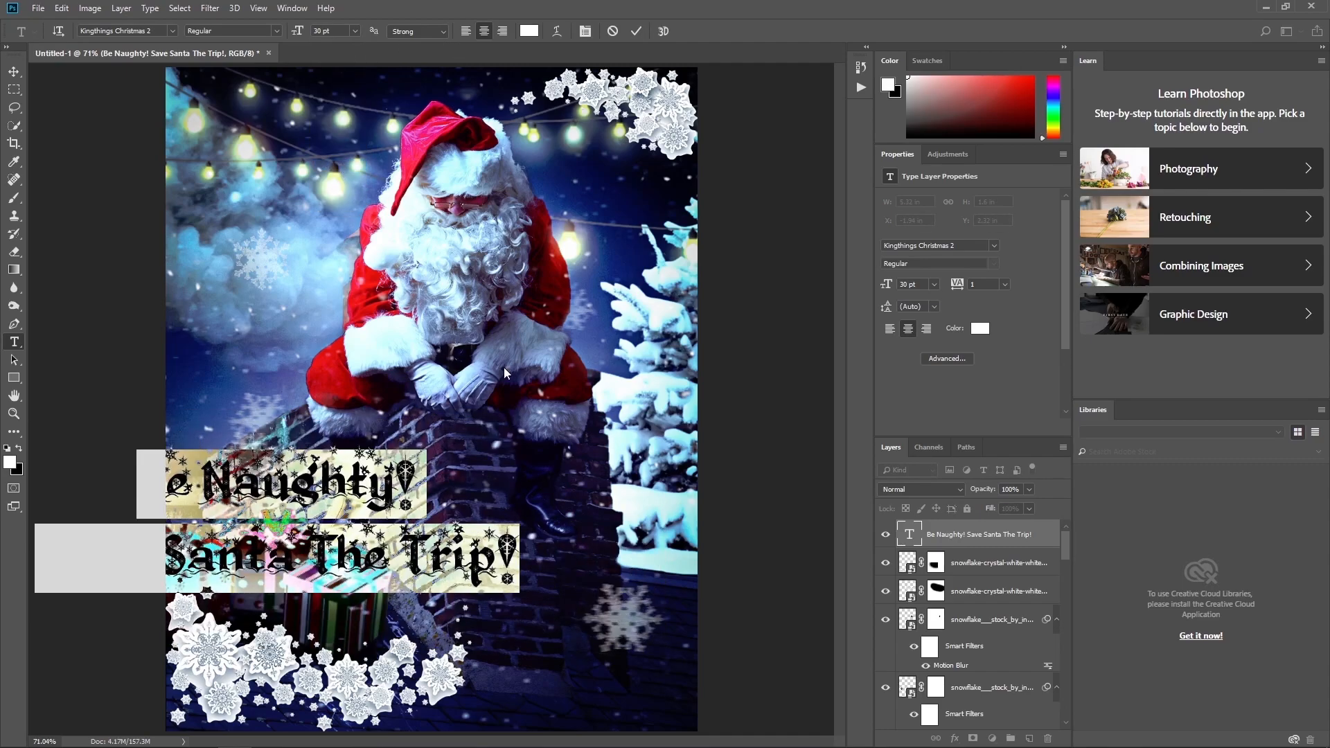
{"action": "left_click", "coordinate": [636, 36]}
Move the caption sideways to about X 0.13 in so both lines fit inside the picture.
{"action": "key", "text": "ctrl+t"}
{"action": "left_click_drag", "start_coordinate": [452, 506], "coordinate": [605, 510]}
{"action": "left_click", "coordinate": [626, 31]}
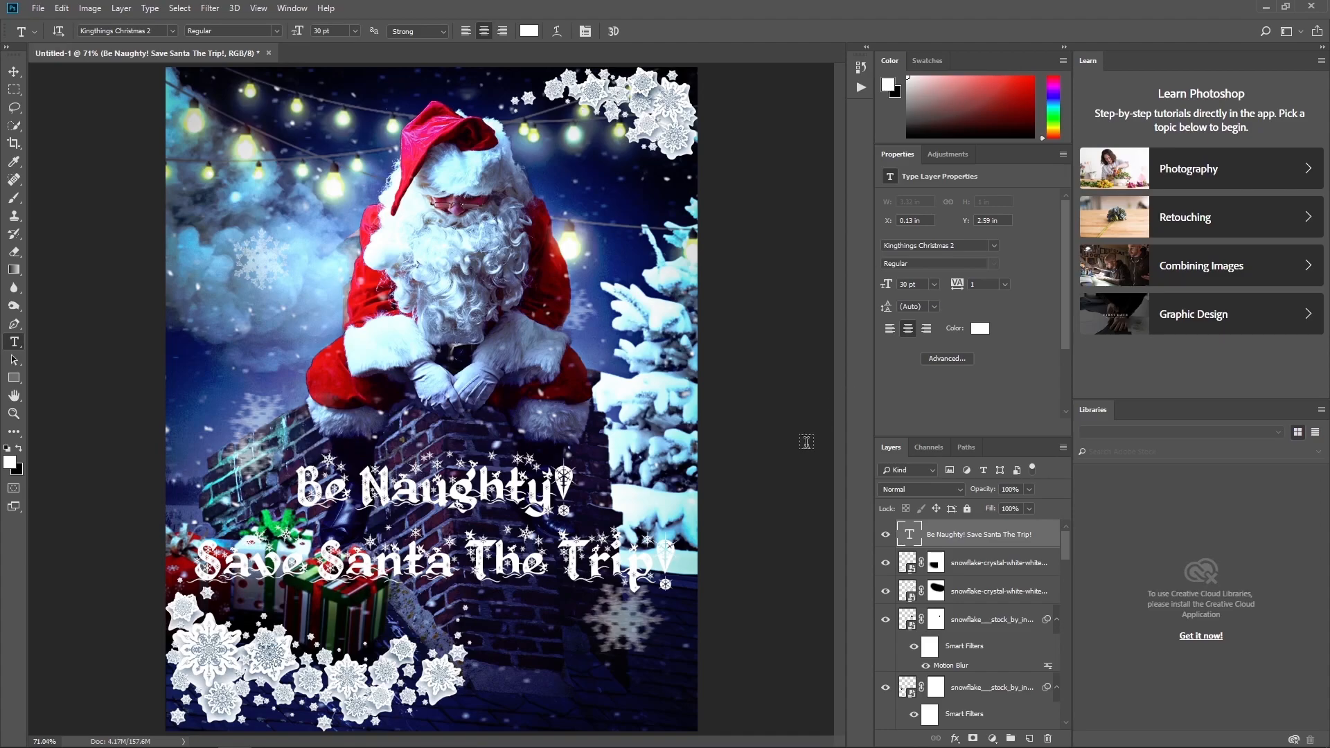
Try the caption lower, over the gifts and close to the crystal cluster, at about Y 2.84 in.
{"action": "key", "text": "ctrl+t"}
{"action": "left_click_drag", "start_coordinate": [585, 493], "coordinate": [593, 530]}
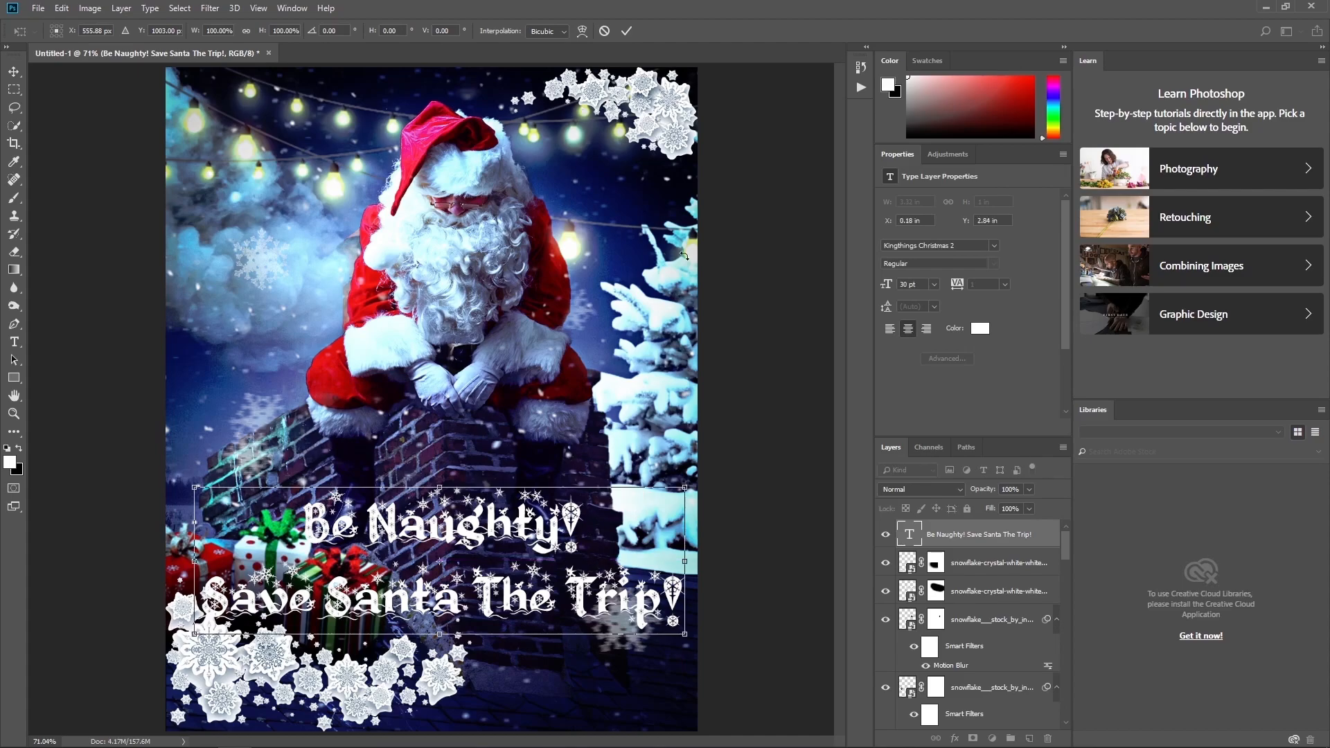
{"action": "left_click", "coordinate": [626, 31]}
Raise the caption over the chimney and the tops of the gifts, at about X 0.2 in, Y 2.59 in.
{"action": "key", "text": "ctrl+t"}
{"action": "left_click_drag", "start_coordinate": [568, 496], "coordinate": [570, 460]}
{"action": "left_click", "coordinate": [627, 31]}
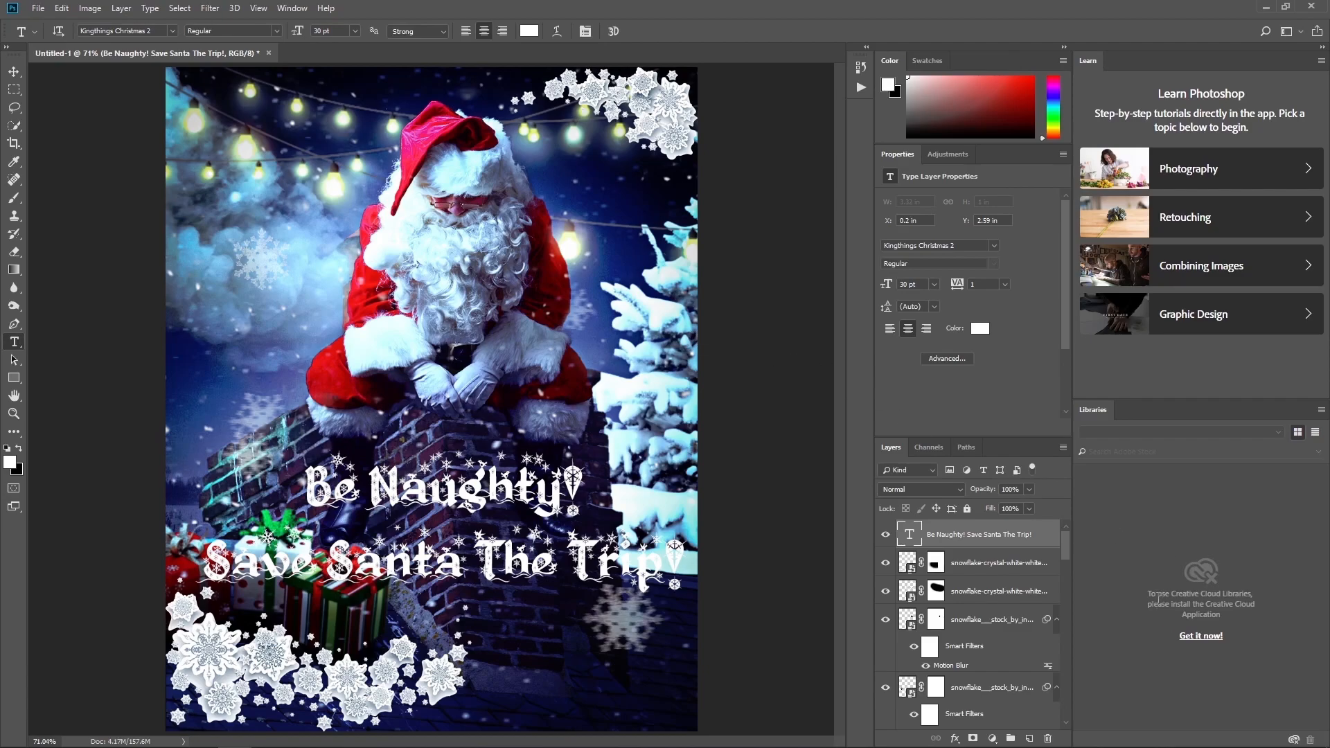
Add a new layer beneath the caption and brush soft white strokes behind both lines, using a 175 px brush for the lower one.
{"action": "left_click", "coordinate": [1011, 565]}
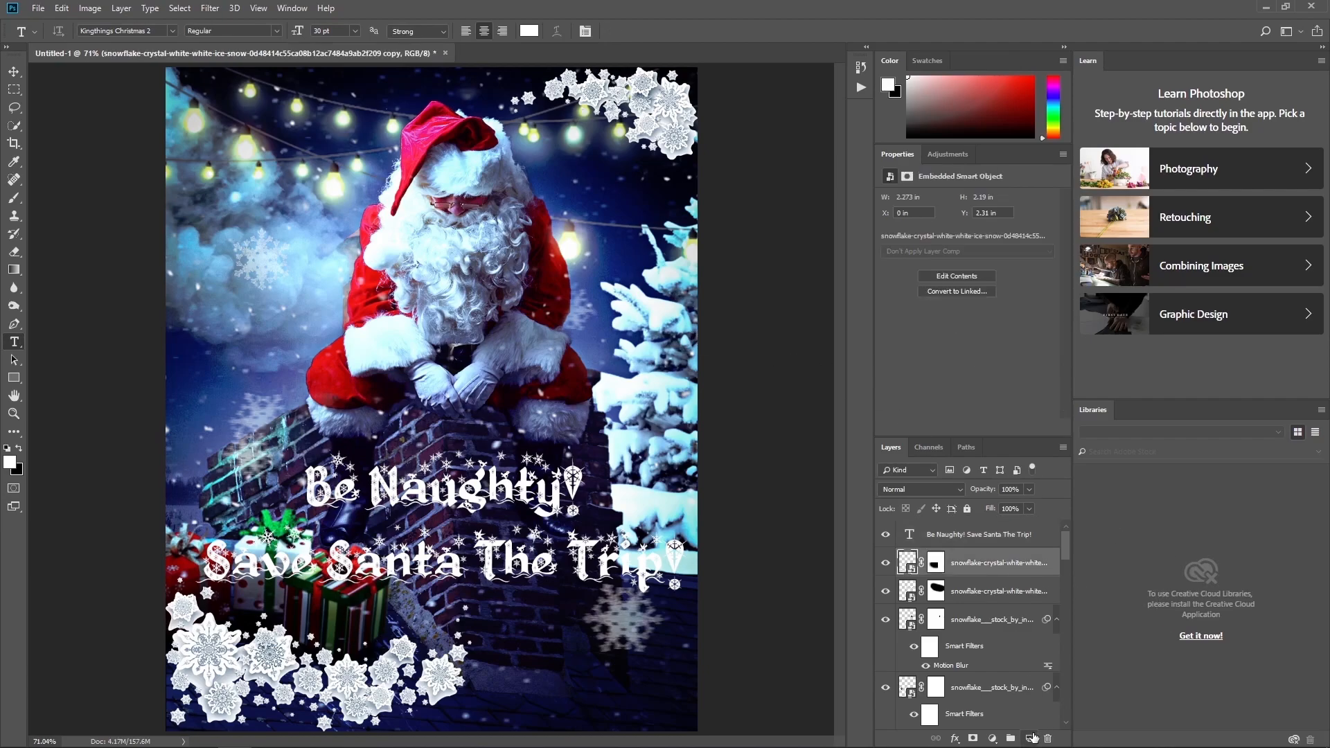
{"action": "left_click", "coordinate": [1030, 739]}
{"action": "key", "text": "b"}
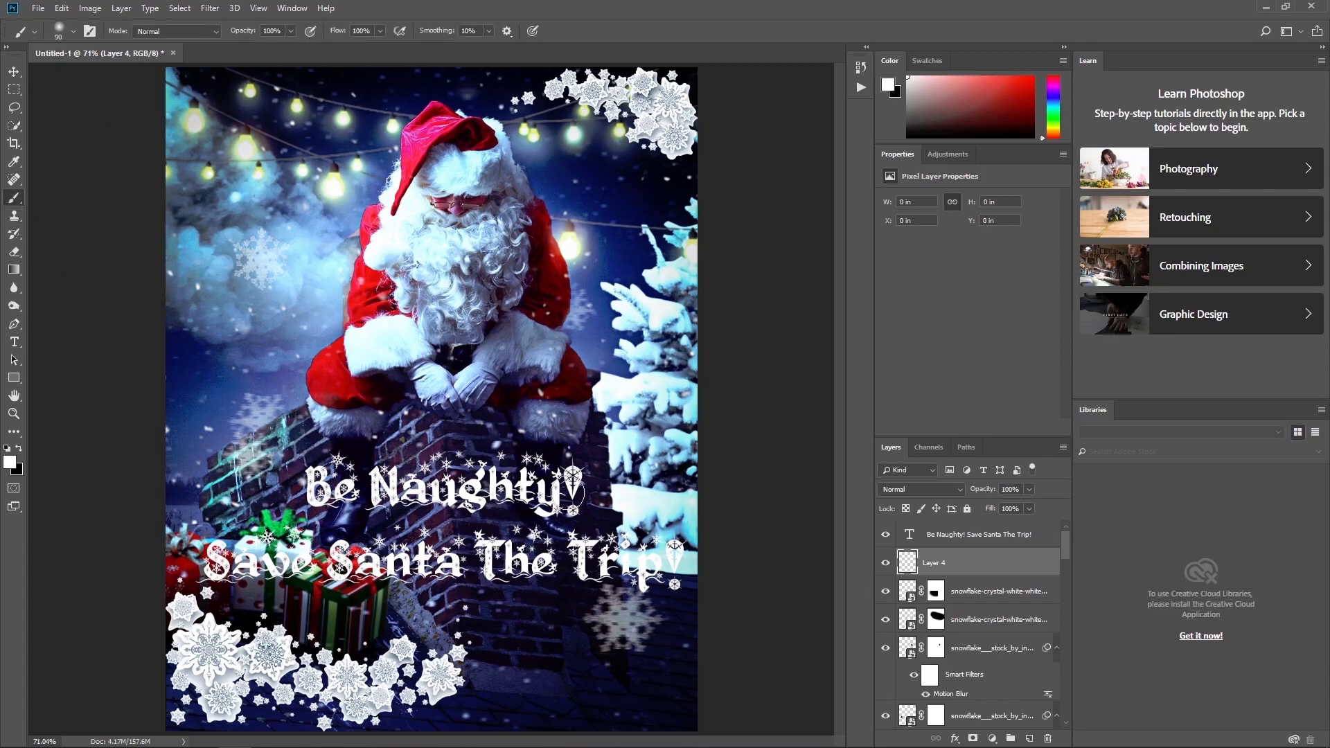
{"action": "left_click_drag", "start_coordinate": [574, 488], "coordinate": [305, 488]}
{"action": "key", "text": "bracketright"}
{"action": "left_click_drag", "start_coordinate": [675, 563], "coordinate": [177, 563]}
Try the Soft Light blend mode on the white glow layer behind the caption.
{"action": "left_click", "coordinate": [922, 489]}
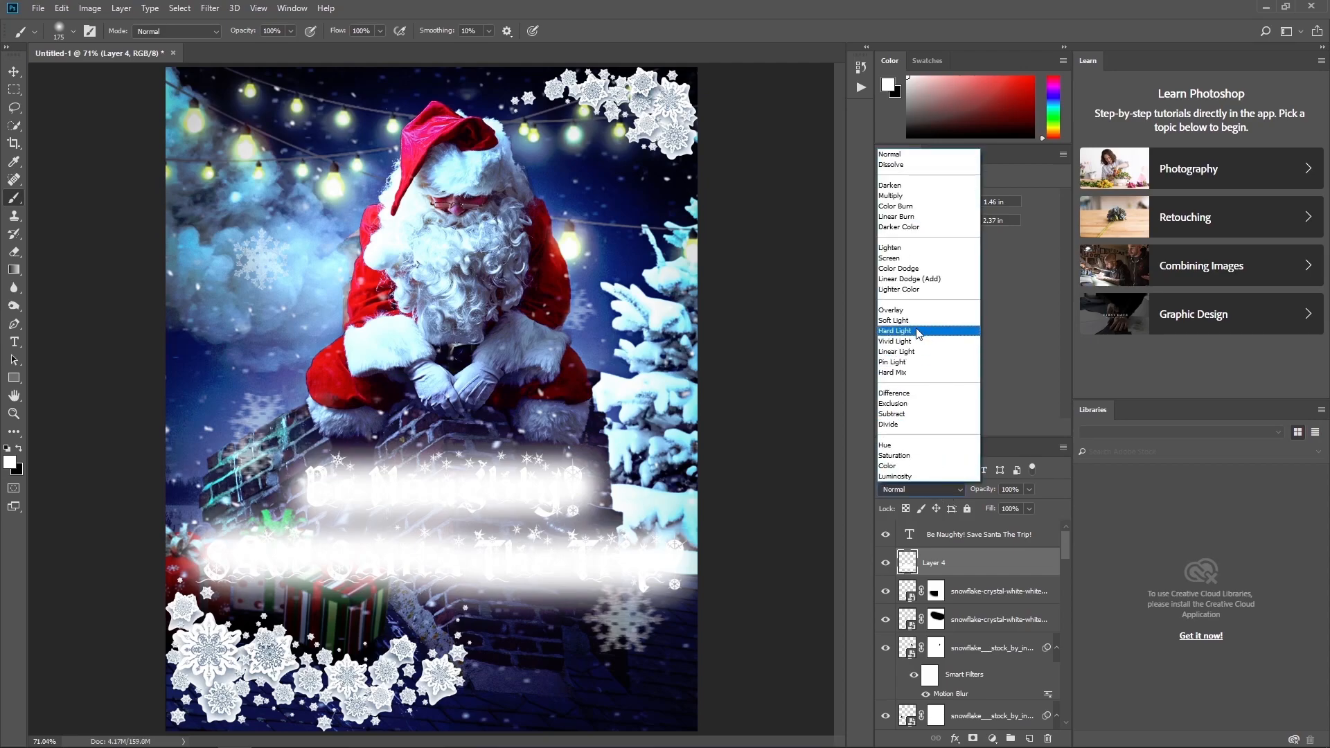
{"action": "left_click", "coordinate": [910, 317]}
{"action": "left_click", "coordinate": [930, 489]}
{"action": "left_click", "coordinate": [913, 322]}
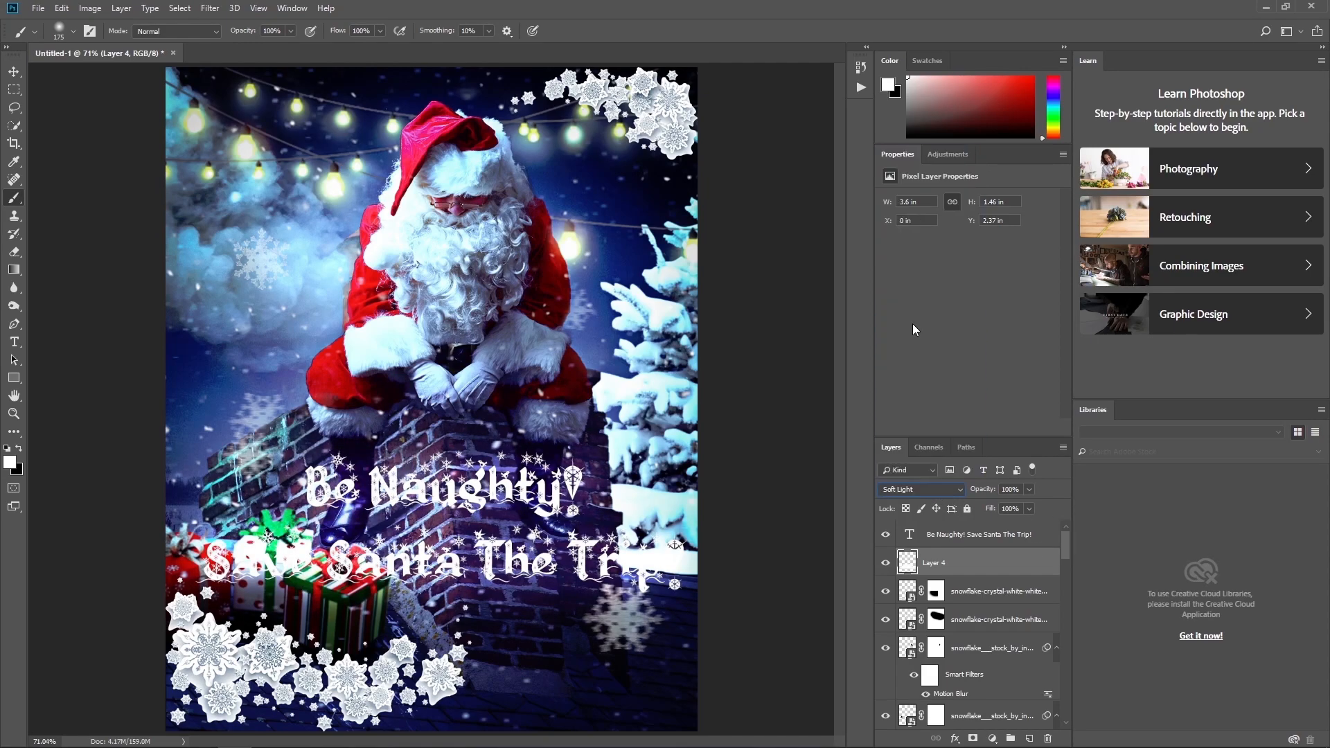
Set the white glow layer to Overlay blending with its fill at 50%.
{"action": "left_click", "coordinate": [929, 489]}
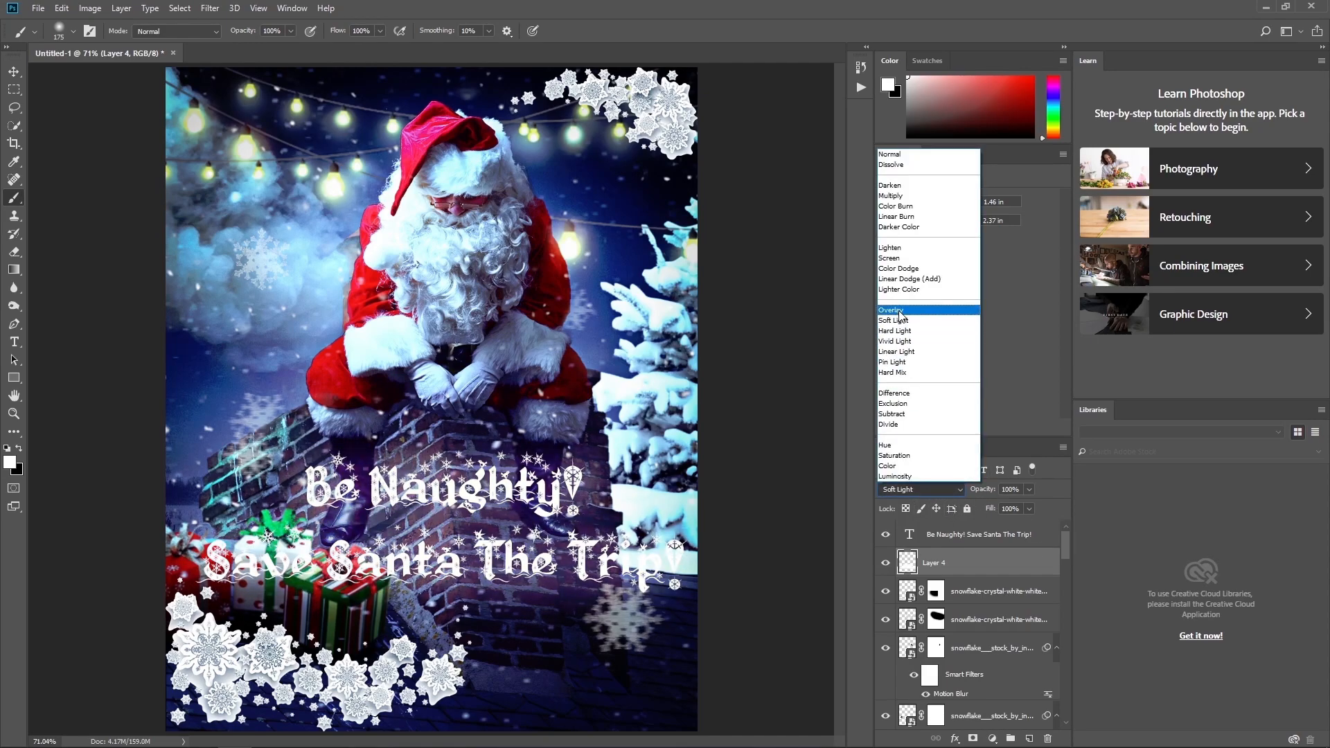
{"action": "left_click", "coordinate": [901, 315]}
{"action": "left_click_drag", "start_coordinate": [1014, 522], "coordinate": [996, 525]}
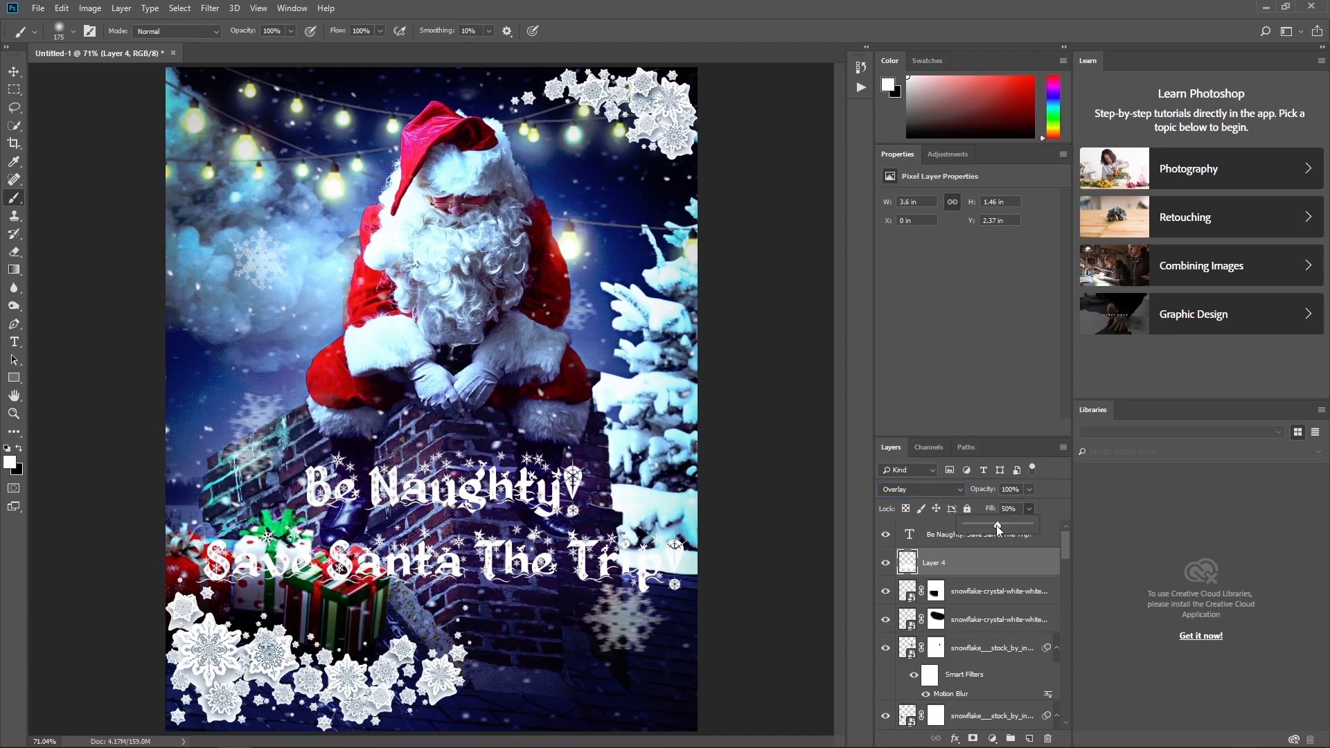
{"action": "left_click", "coordinate": [1195, 552]}
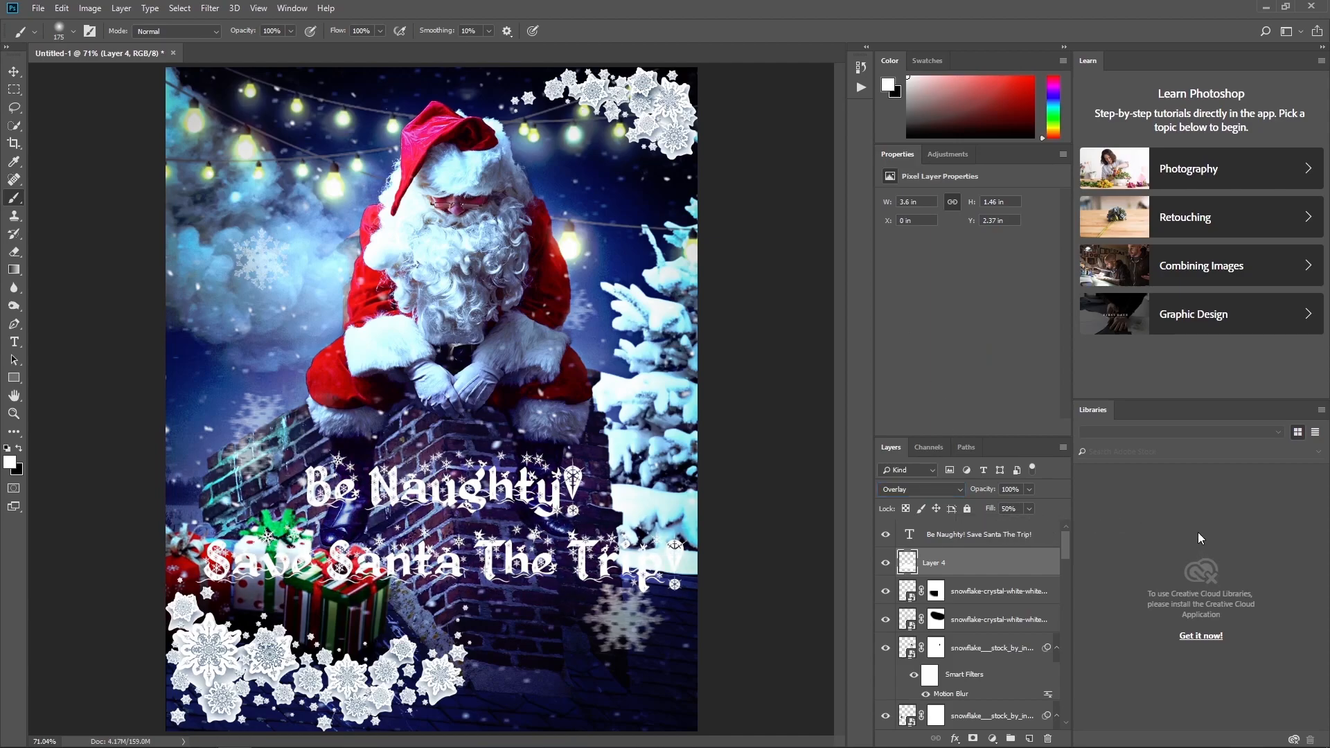